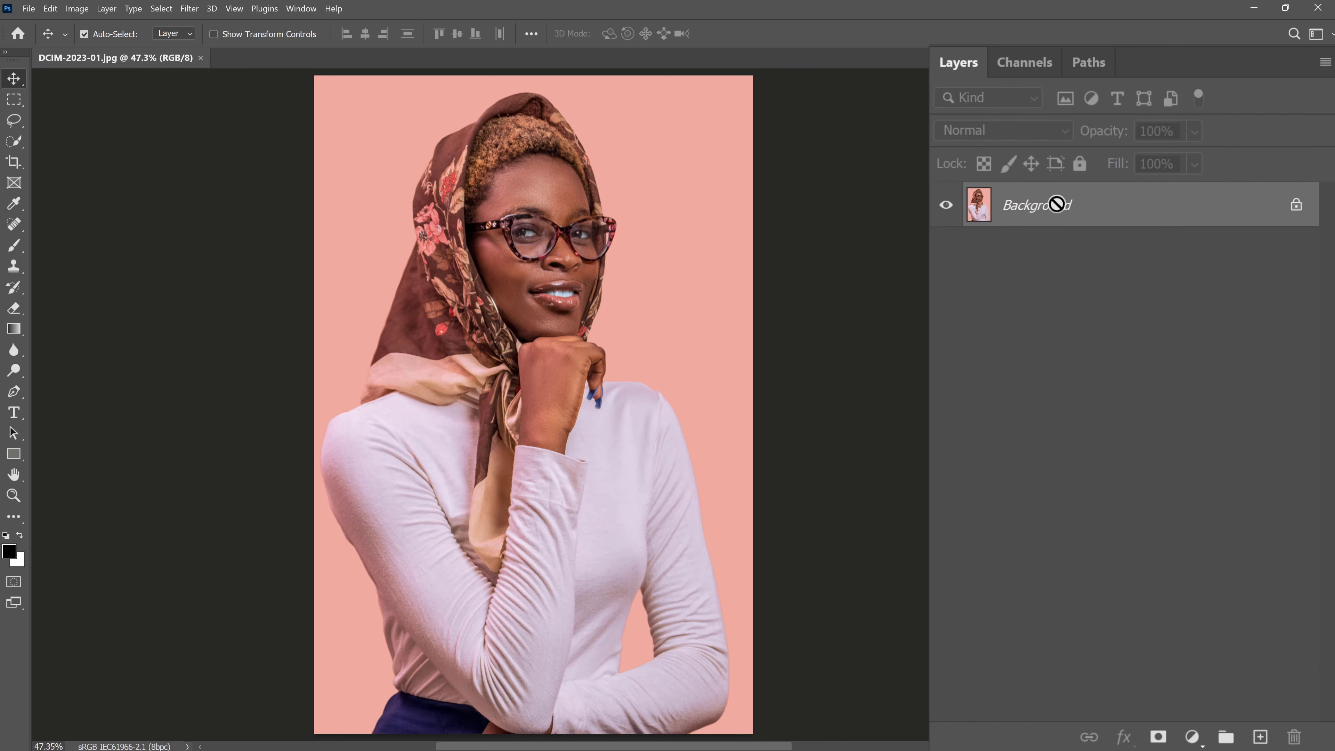
Step: Duplicate the Background layer, hide the original, and rename the copy Healing
key("ctrl+j")
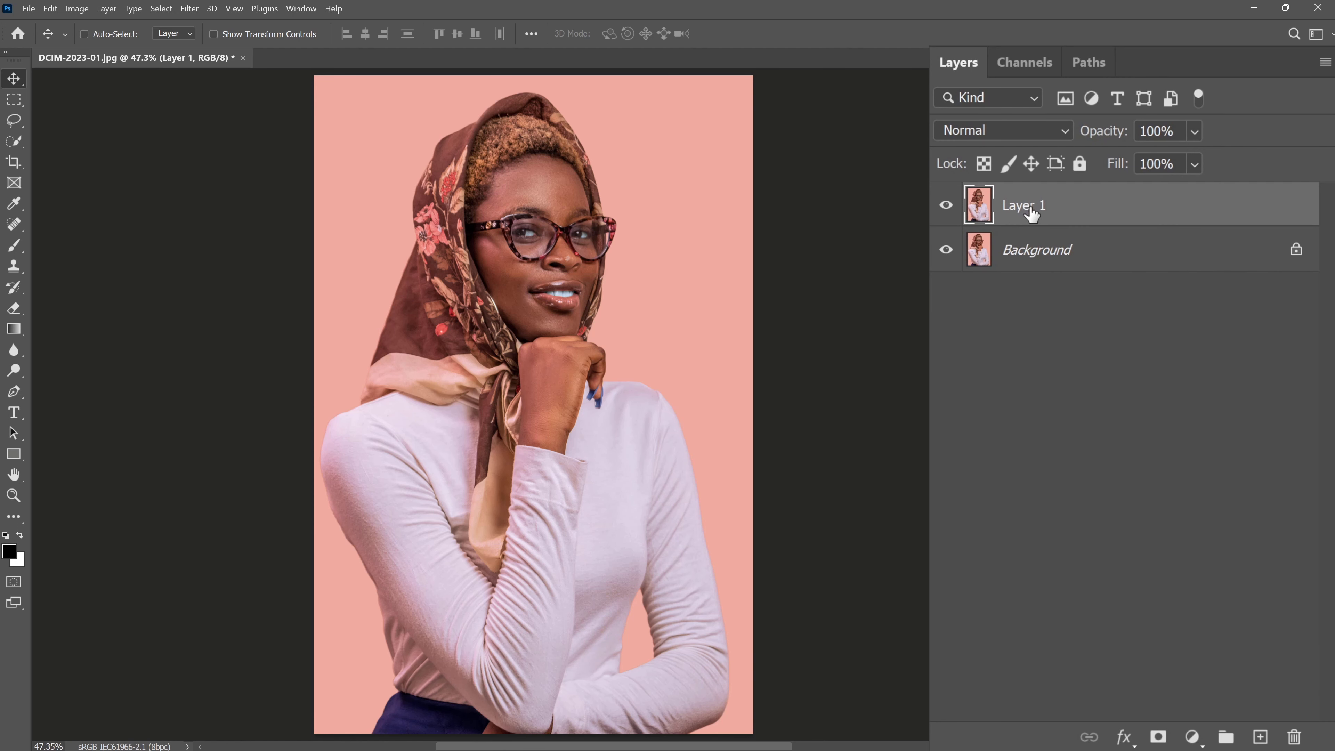
left_click(947, 252)
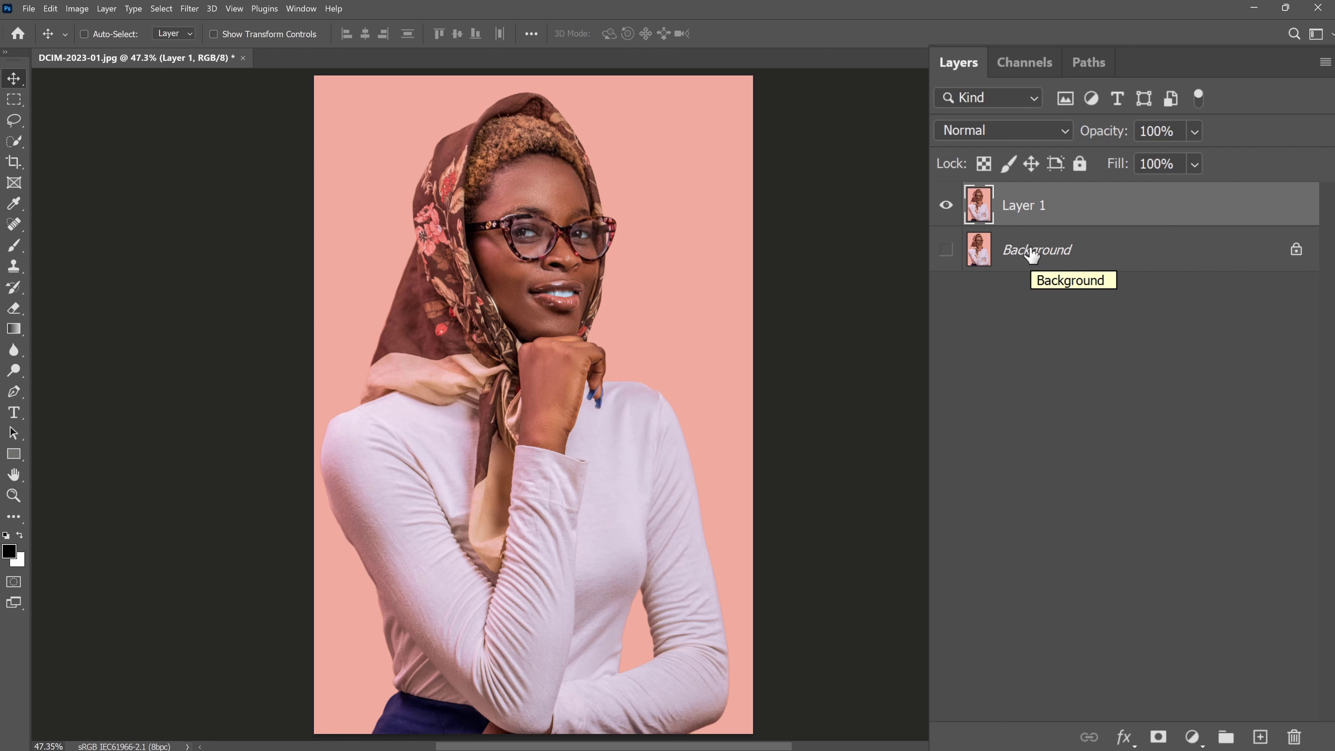
double_click(1028, 210)
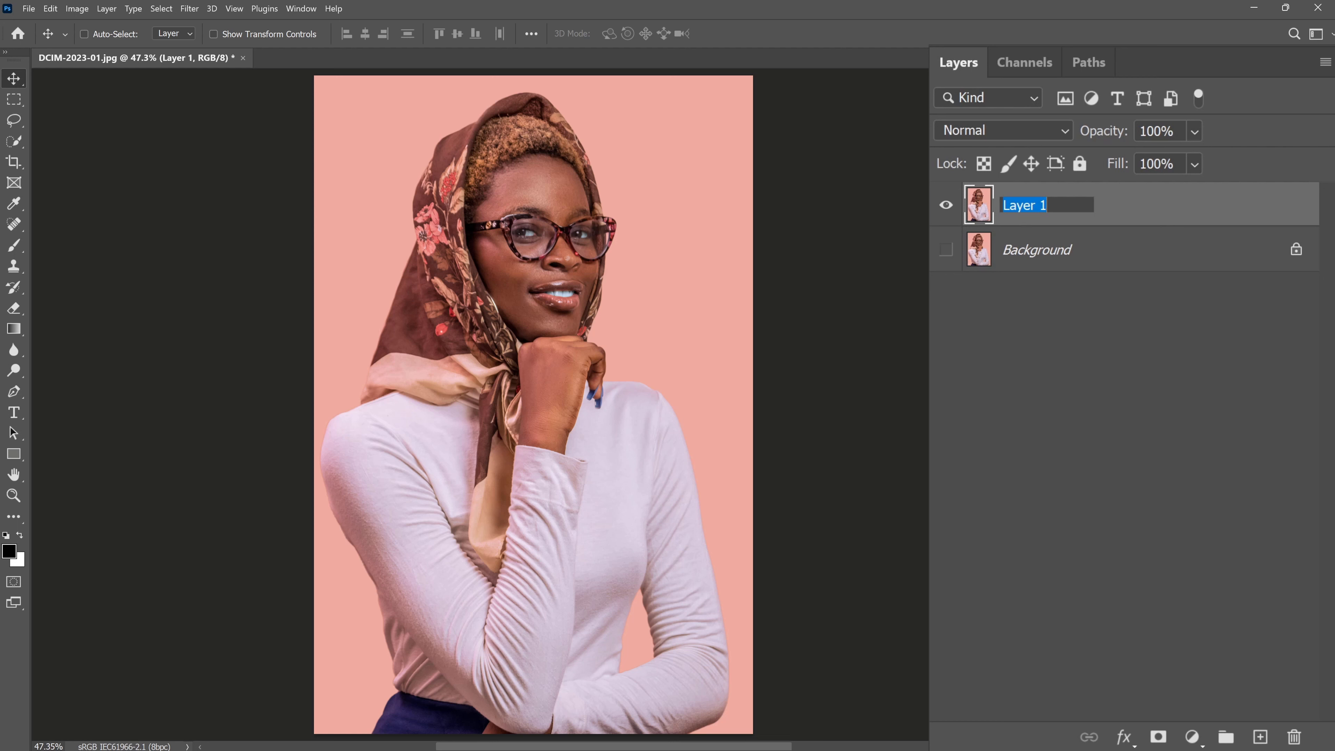
type("Healing")
key("Return")
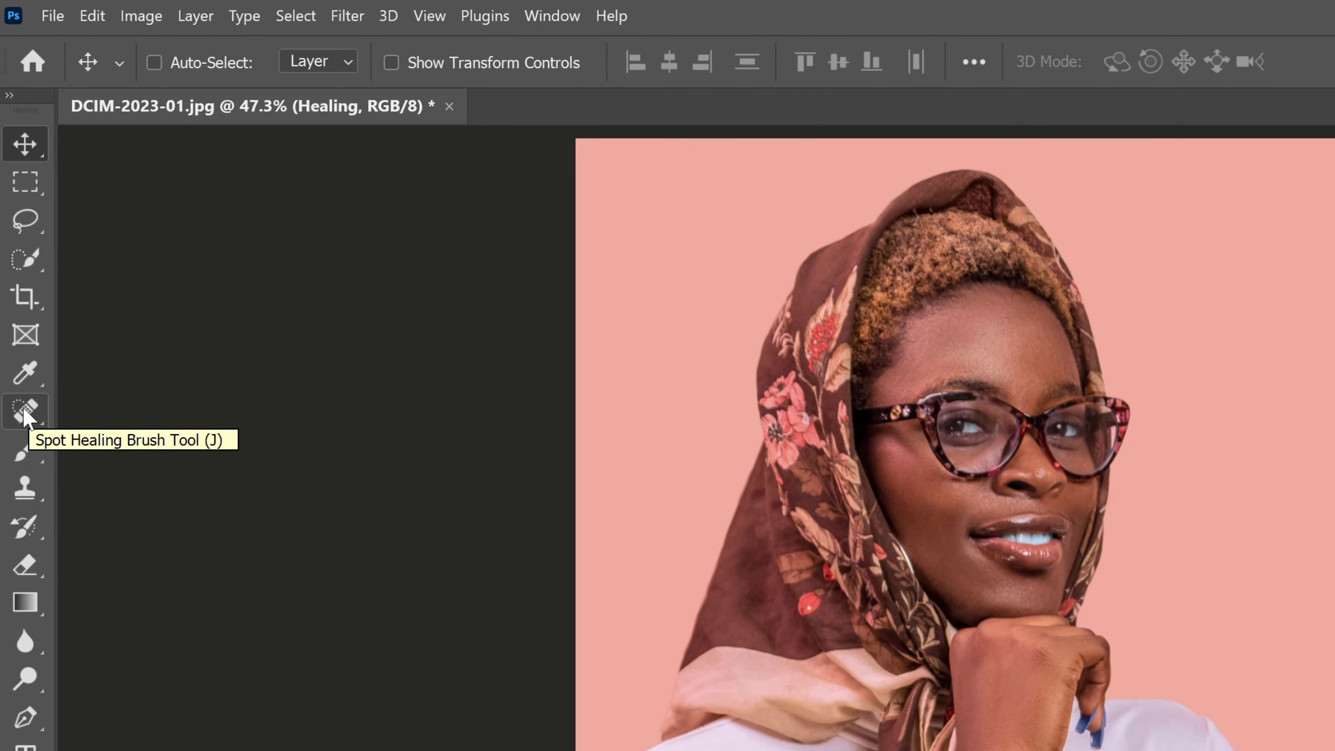
Step: Activate the Spot Healing Brush with the blending mode set to Normal
left_click(24, 411)
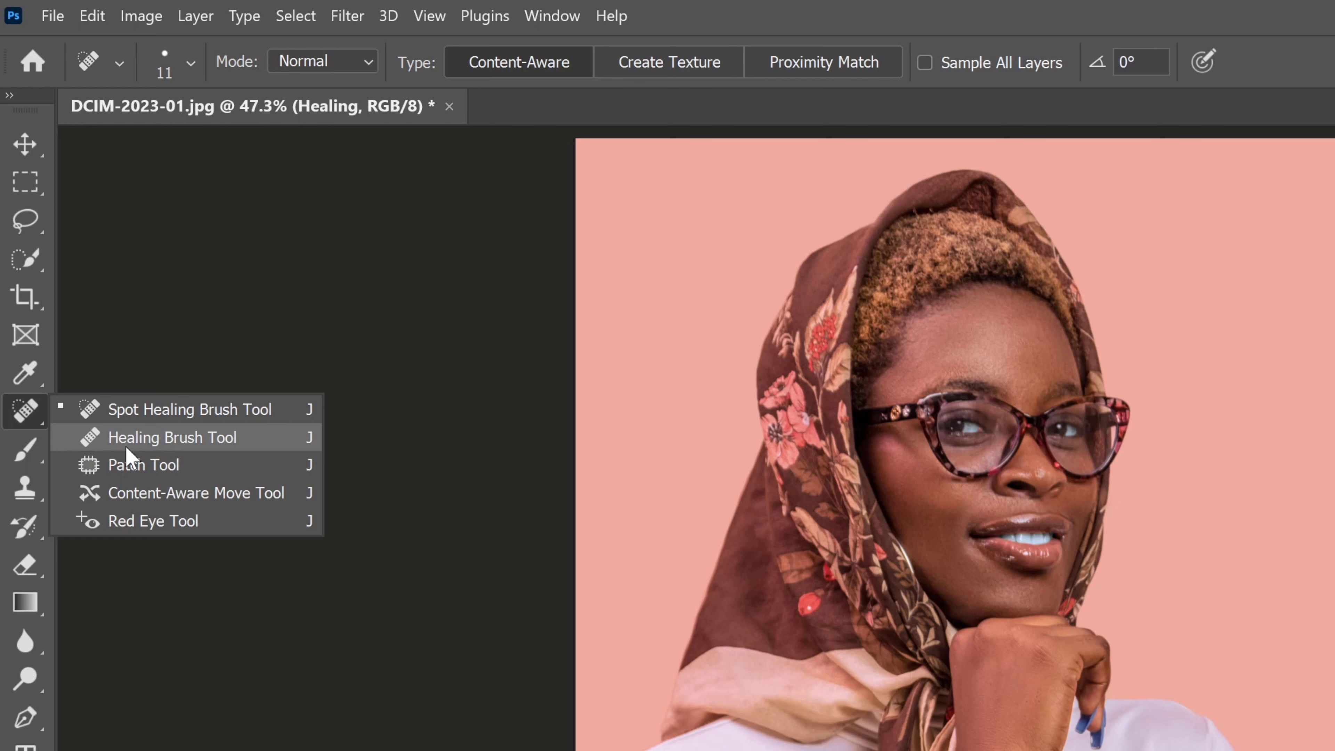
left_click(133, 413)
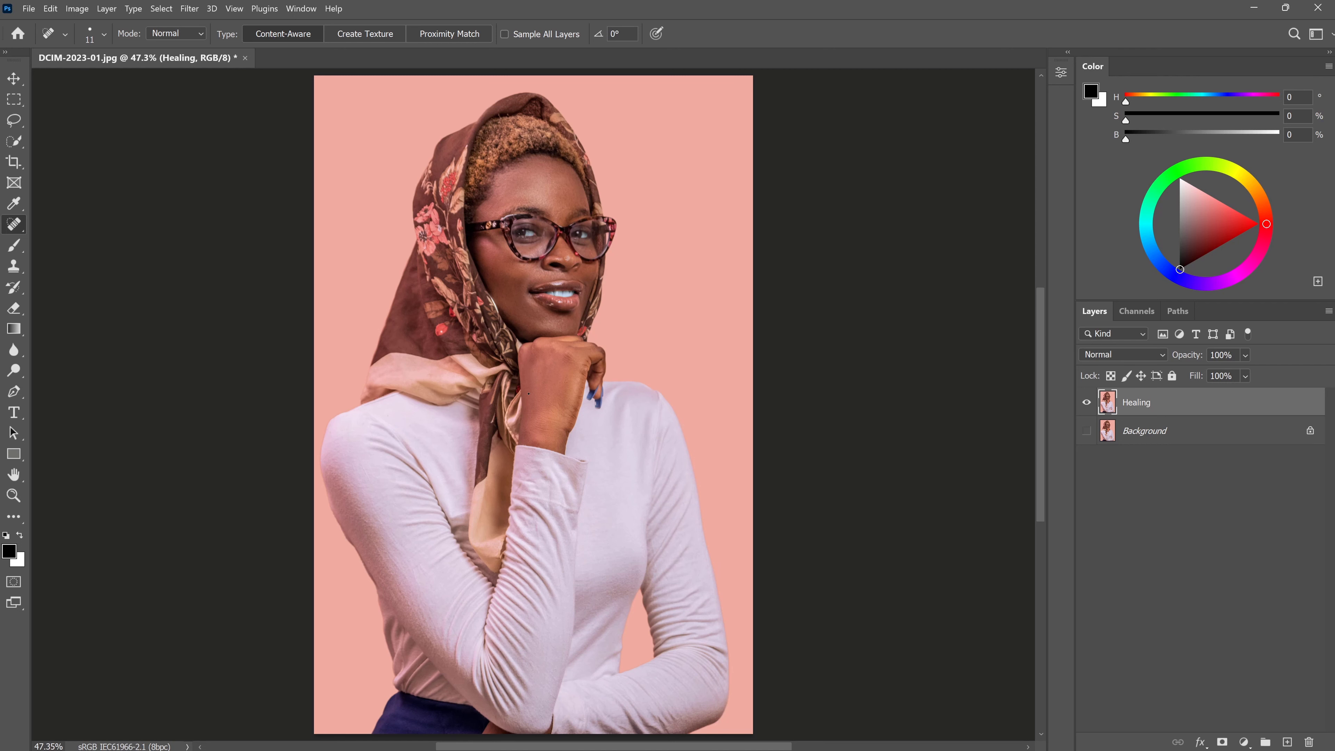
scroll(510, 210, "up", 5)
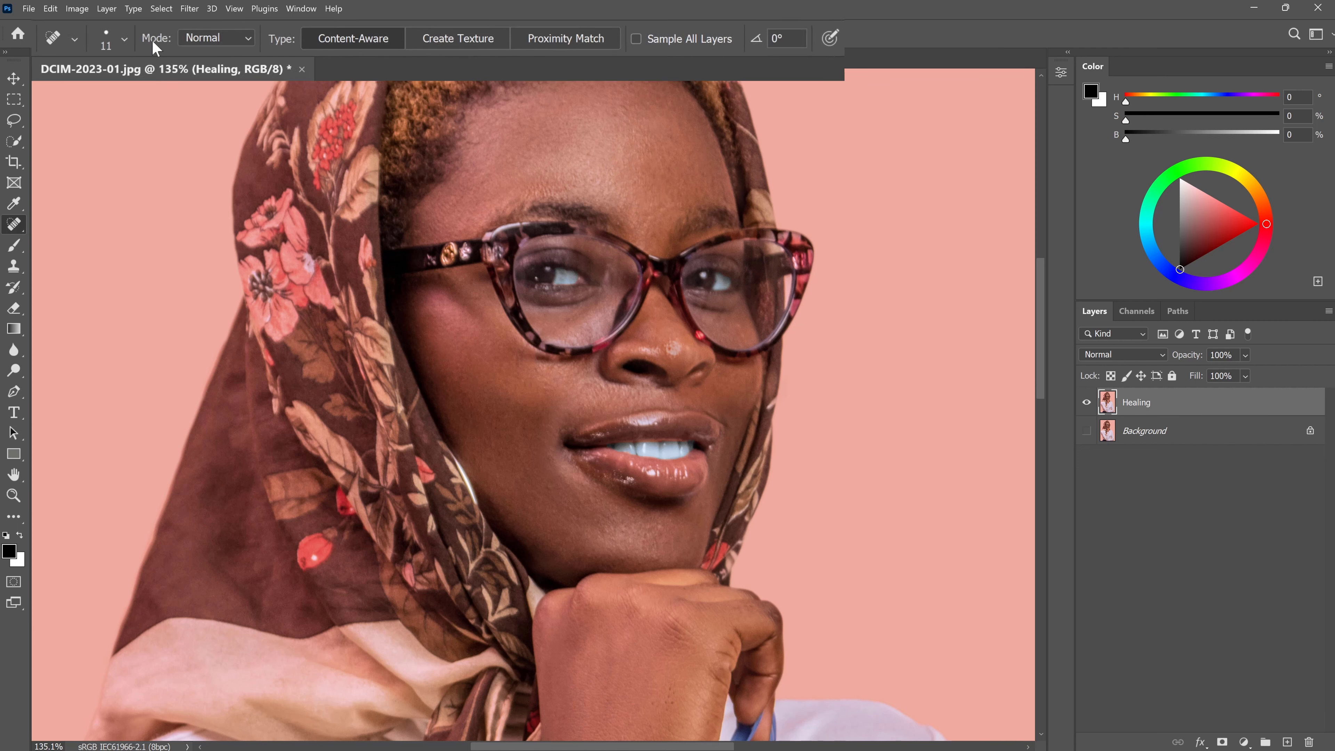
left_click(282, 48)
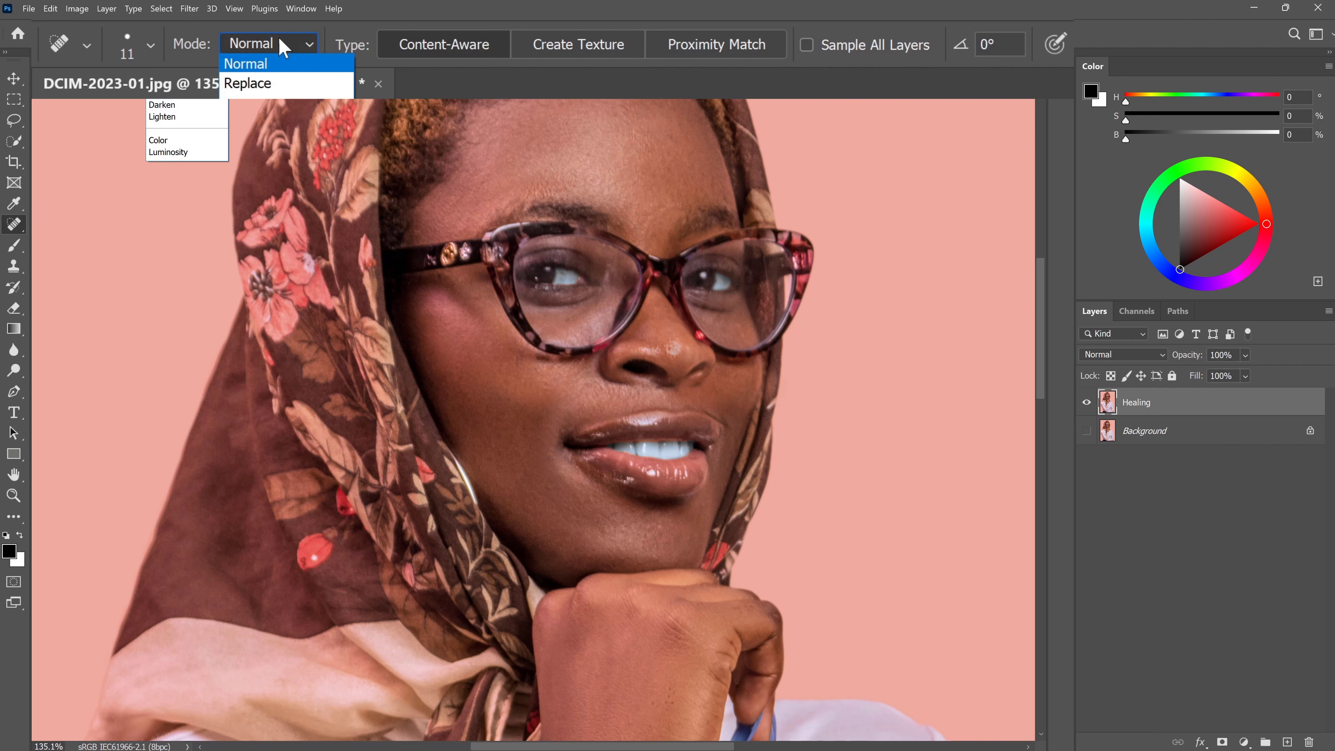
left_click(263, 66)
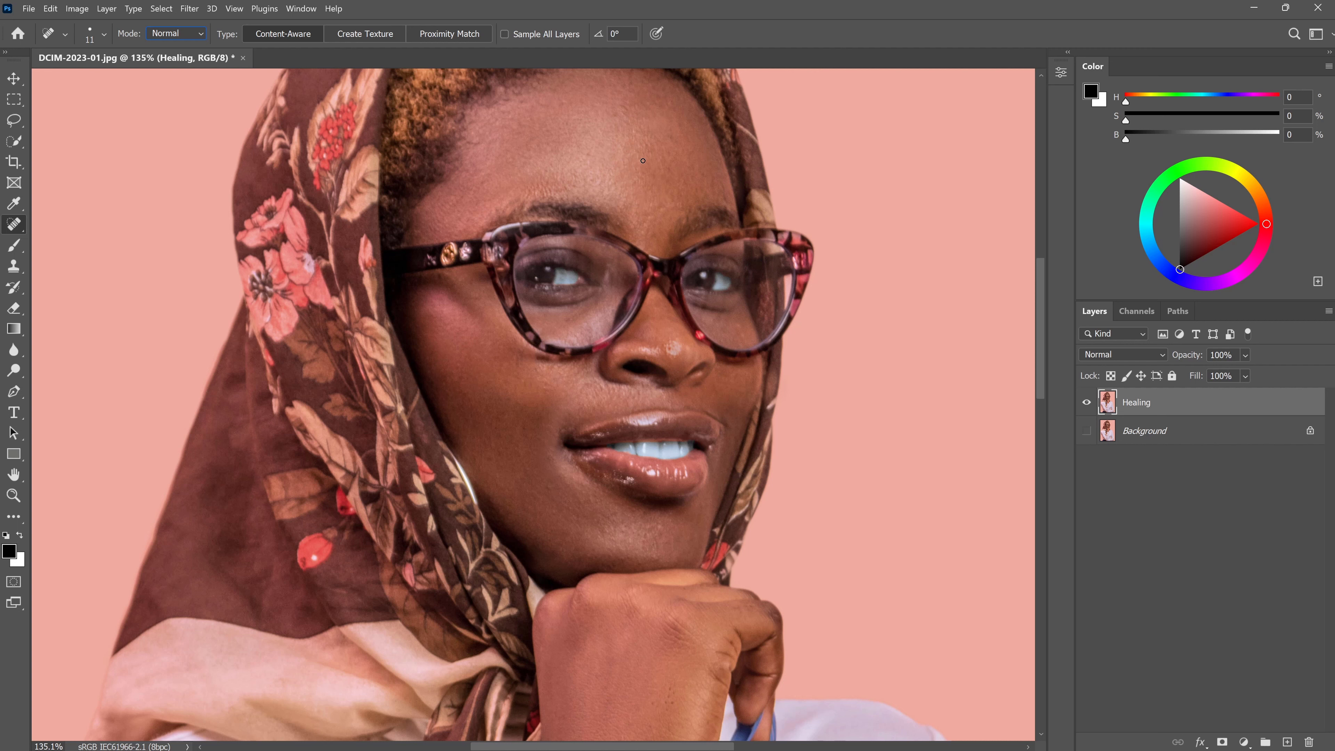
Step: Heal the small blemishes across the woman's forehead on the Healing layer with the Spot Healing Brush
scroll(650, 321, "up", 4)
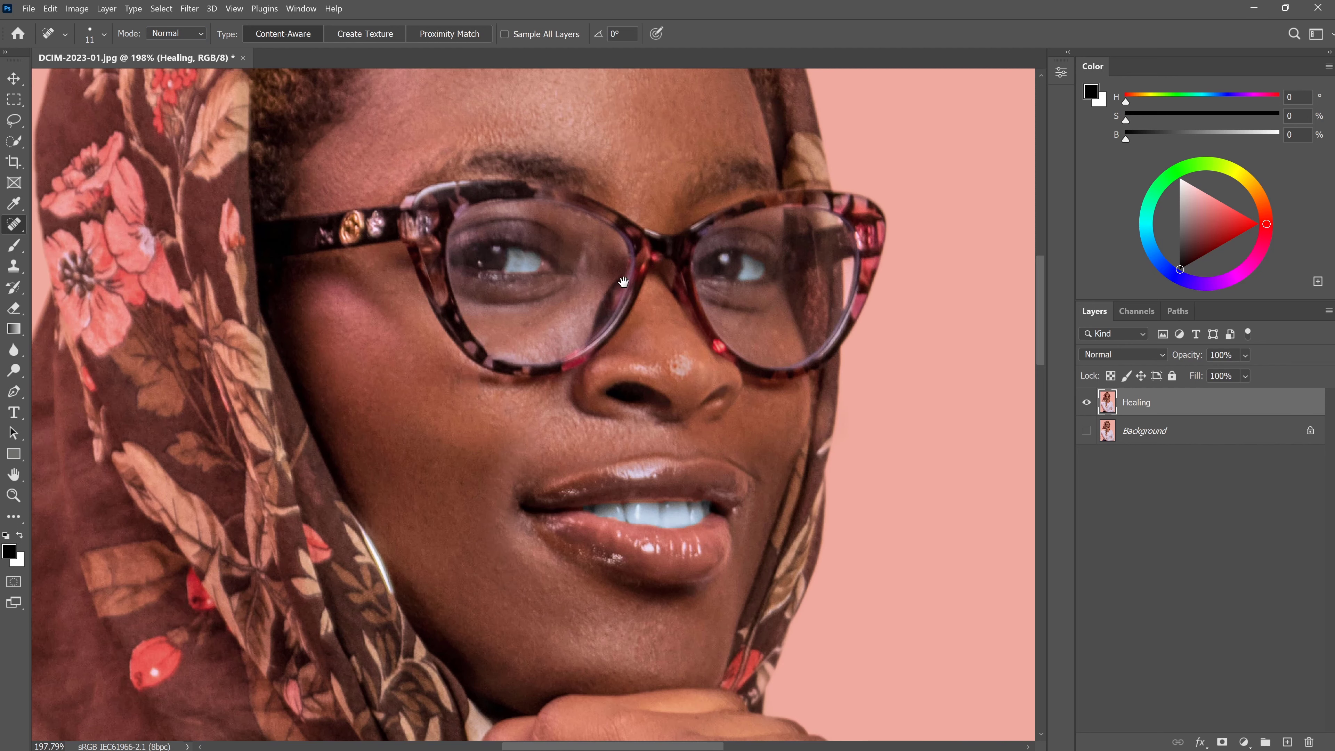
left_click_drag(624, 282, 704, 508)
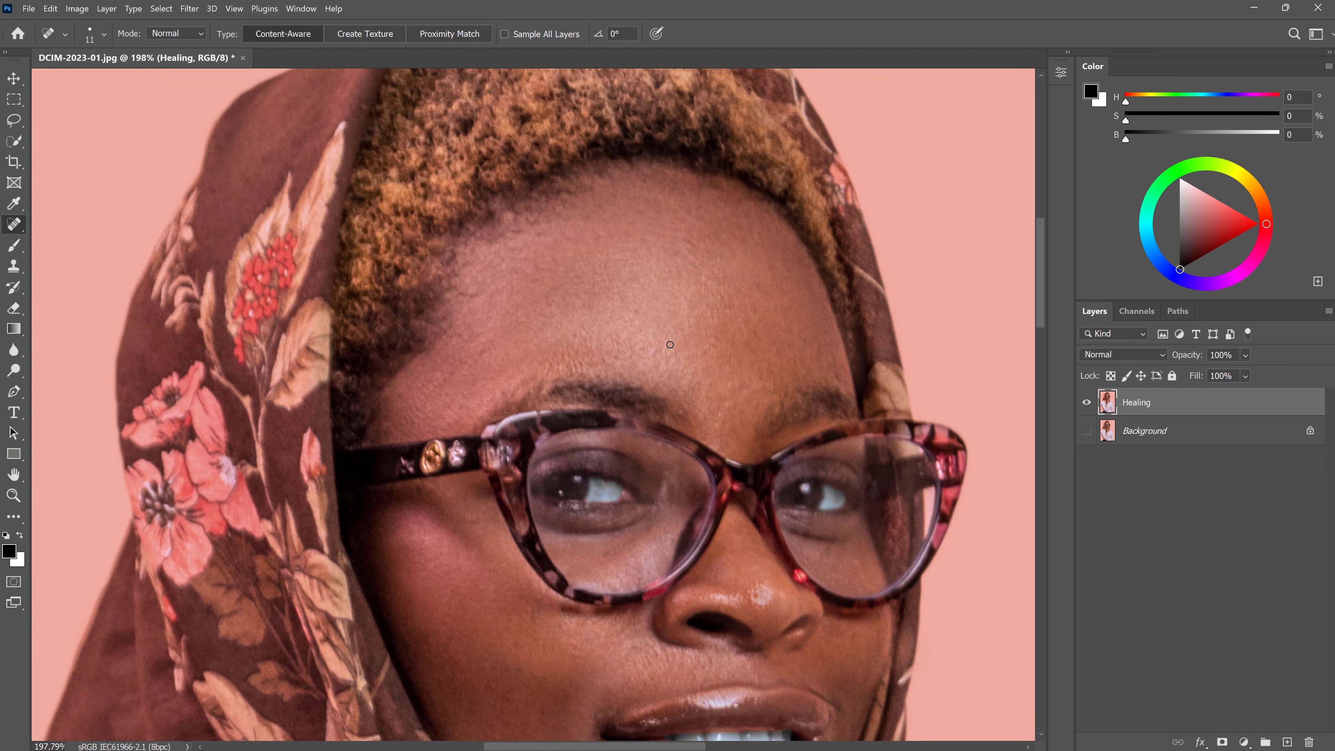
scroll(670, 345, "up", 1)
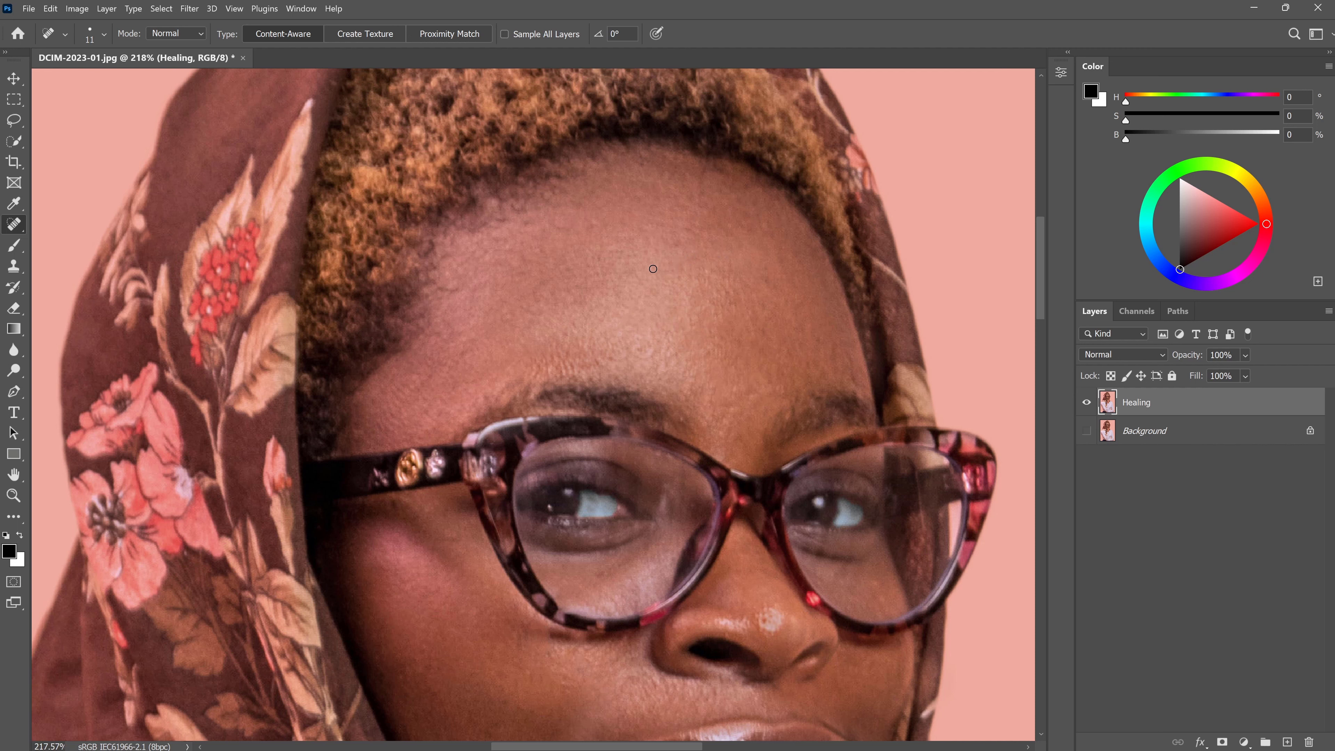
left_click(704, 269)
left_click(709, 270)
left_click(706, 308)
left_click(659, 316)
left_click(647, 353)
left_click(558, 350)
left_click(696, 374)
Step: Inspect the rest of the face for leftover blemishes and heal the spot on the lower forehead above the glasses
scroll(688, 319, "down", 3)
scroll(750, 457, "up", 1, "alt")
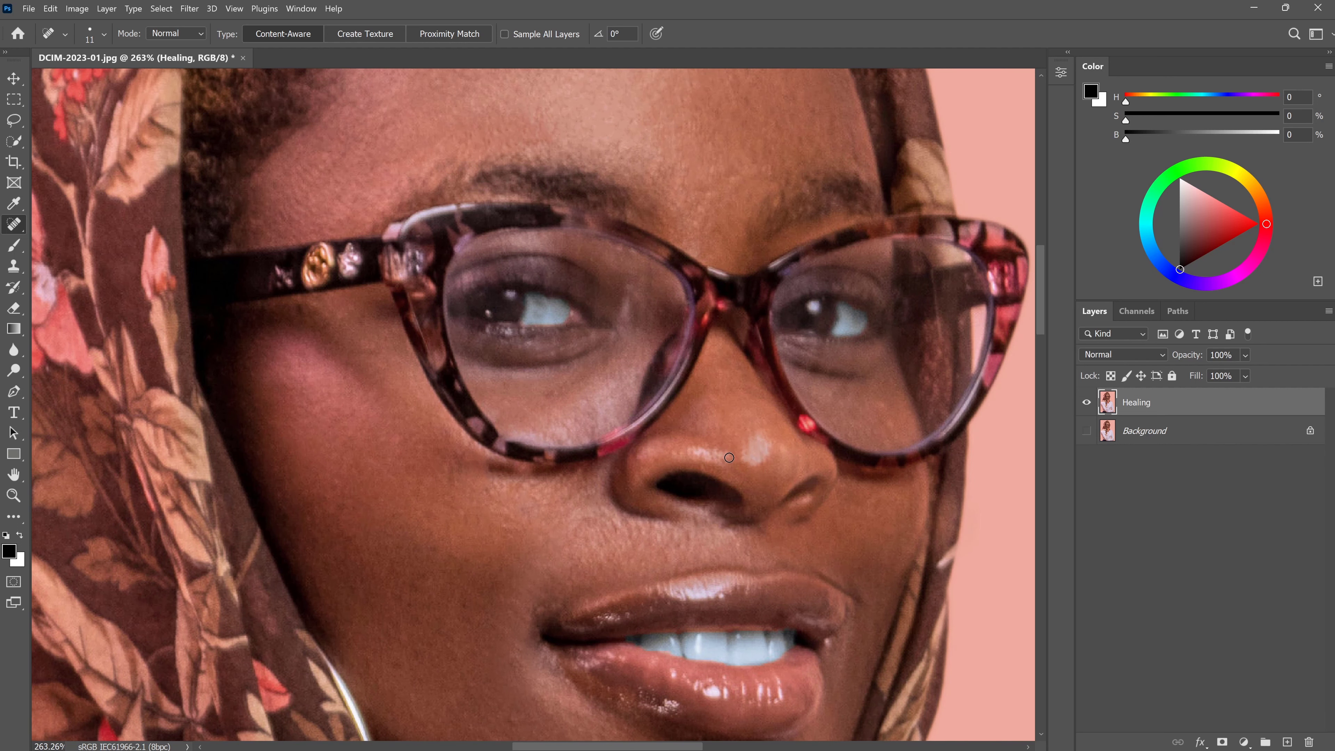
scroll(764, 423, "down", 3)
scroll(736, 442, "down", 1)
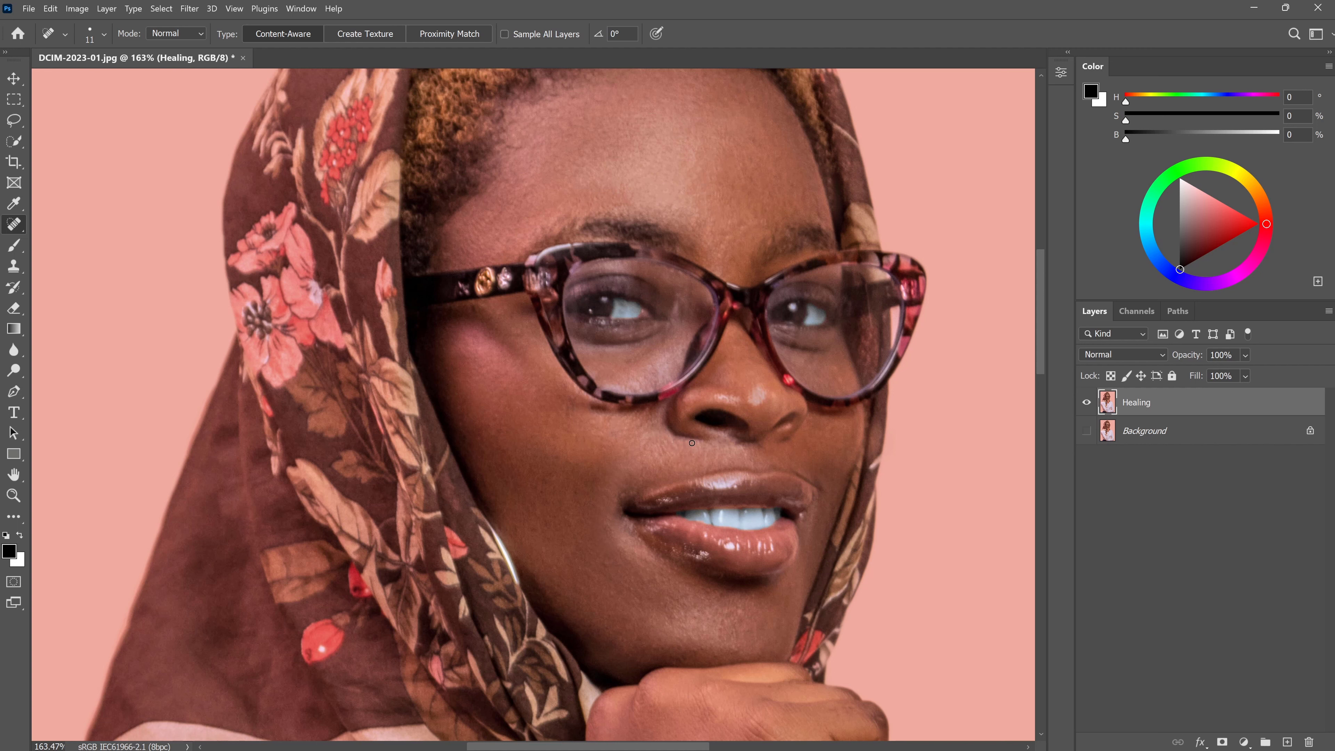
scroll(719, 502, "up", 2)
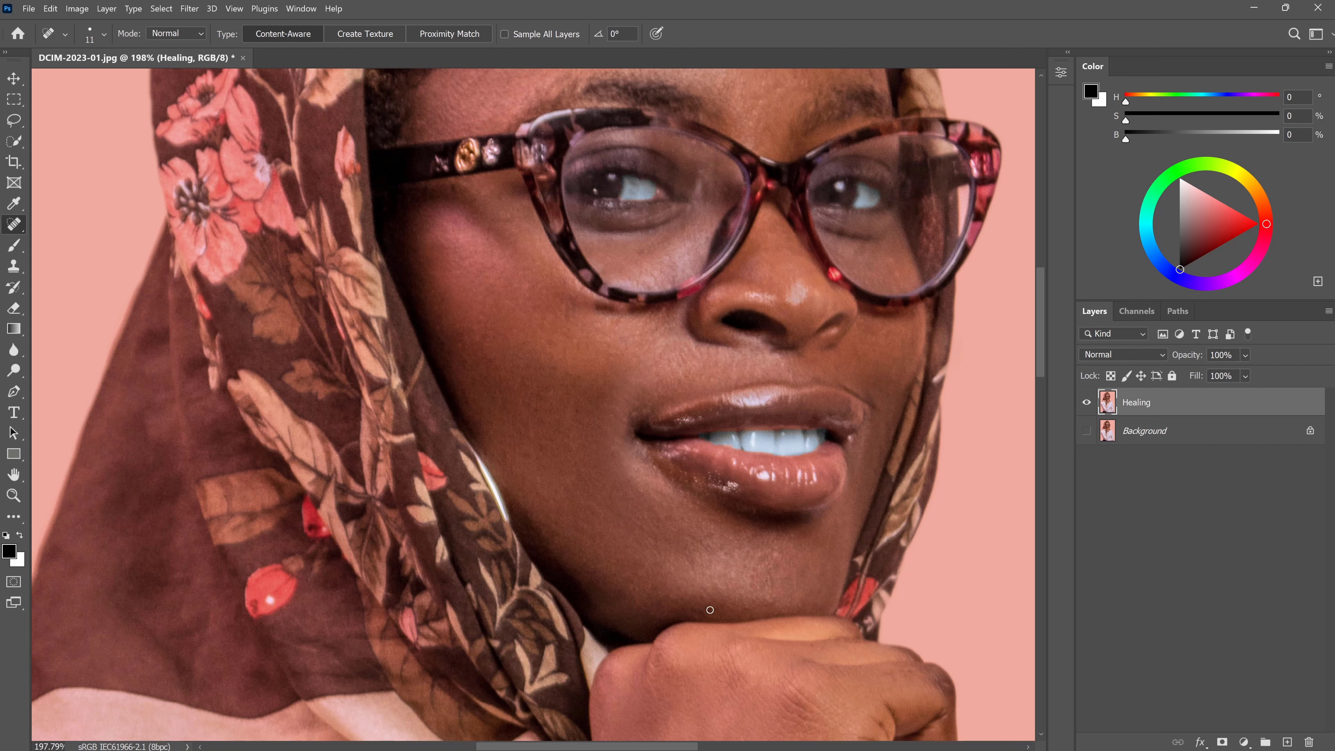
left_click_drag(792, 235, 566, 379)
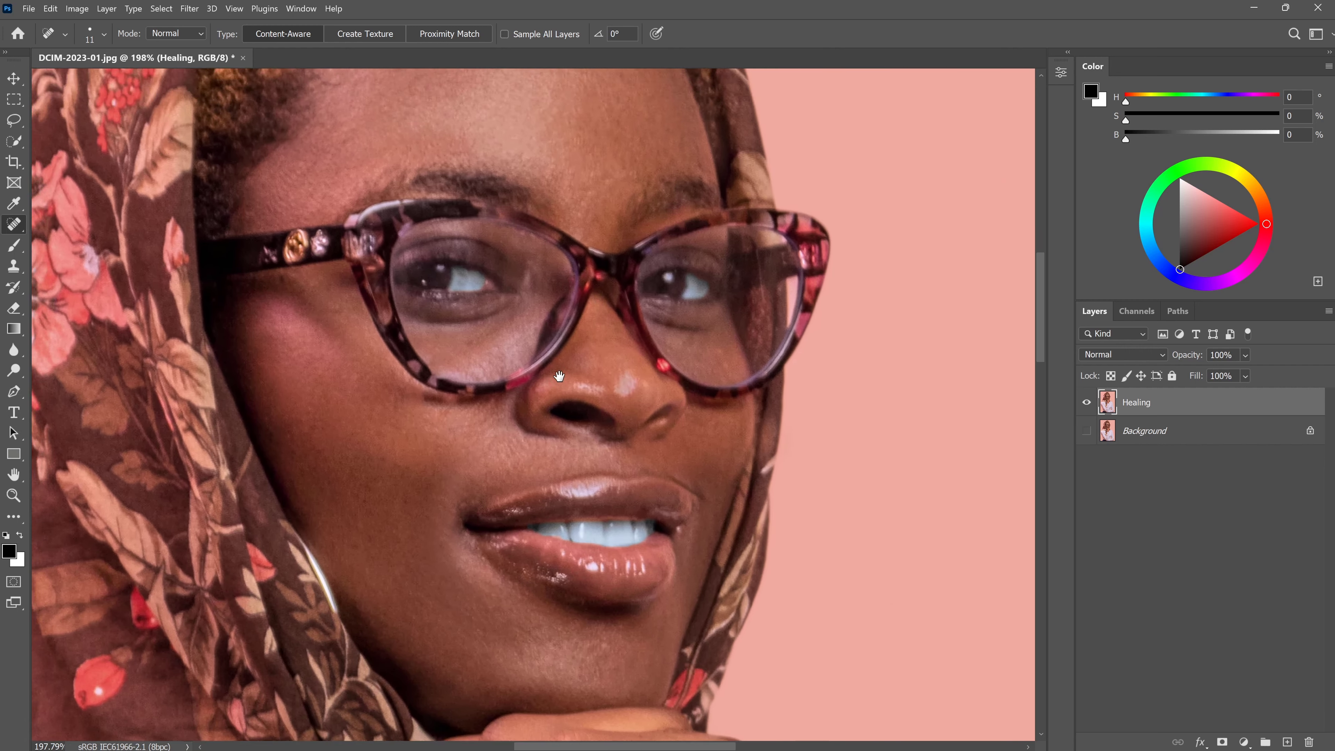
left_click_drag(431, 683, 513, 306)
left_click_drag(458, 500, 557, 737)
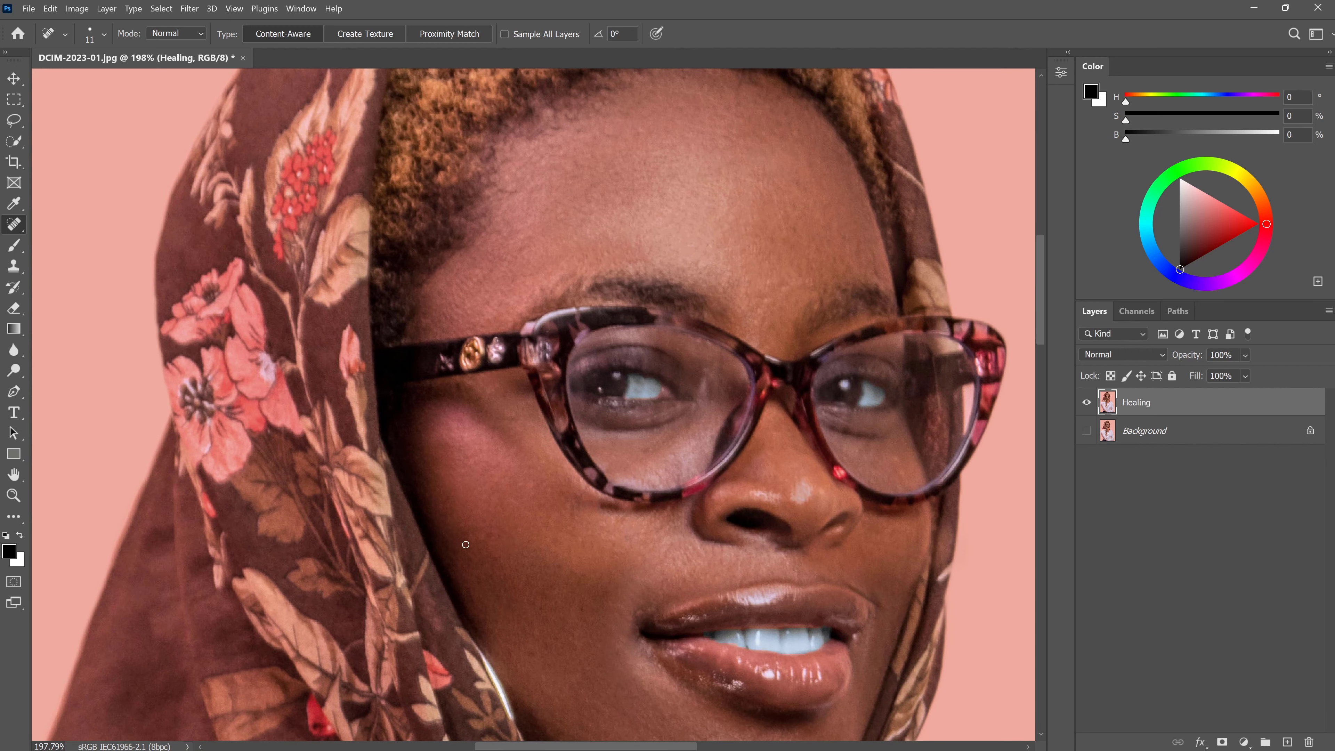
scroll(769, 467, "up", 1)
left_click_drag(769, 468, 760, 629)
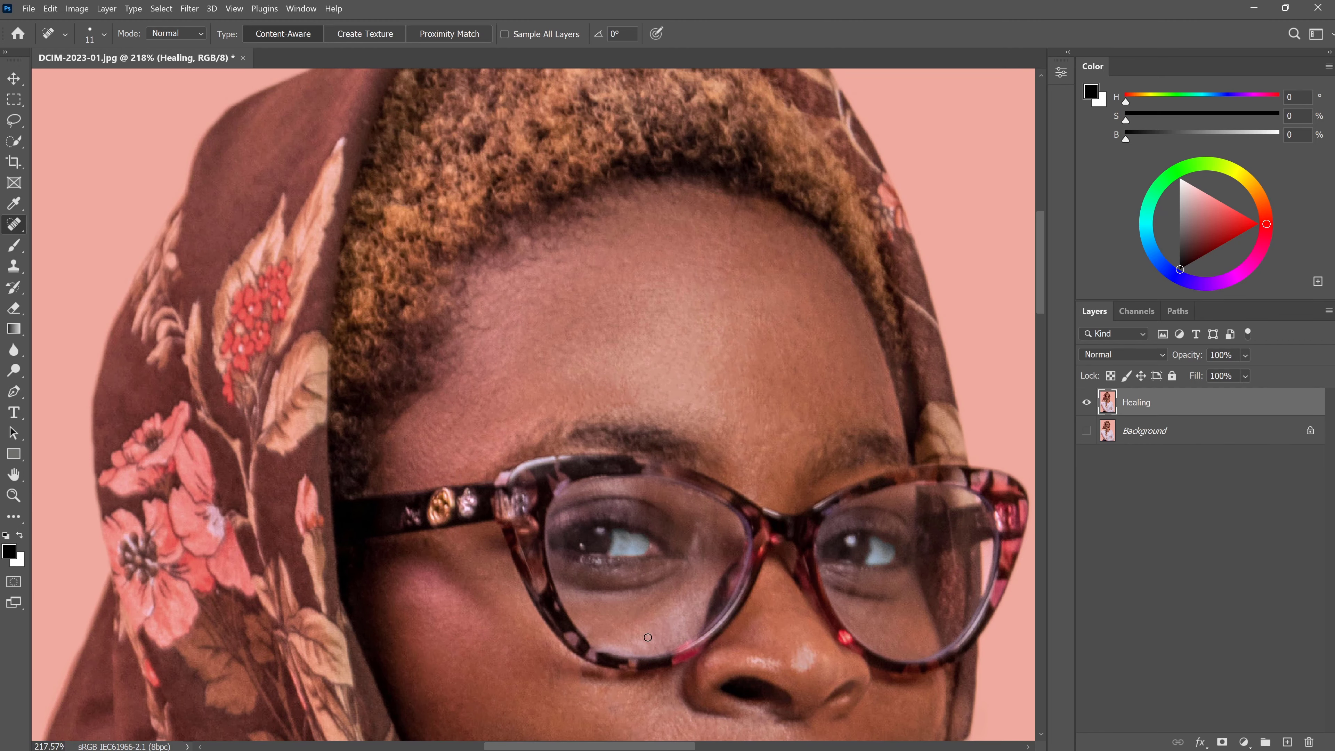
scroll(671, 506, "up", 3)
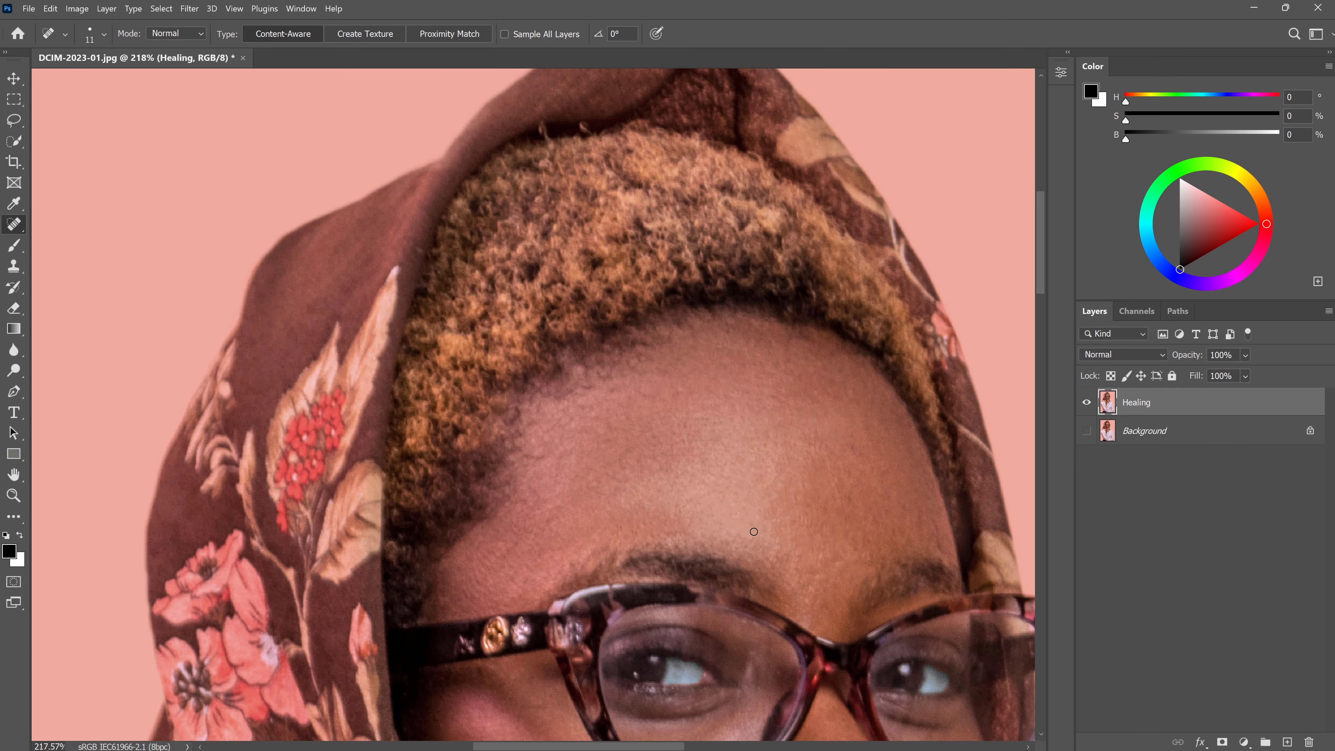
left_click(779, 548)
left_click_drag(893, 589, 662, 469)
scroll(582, 468, "down", 8)
scroll(582, 468, "left", 3)
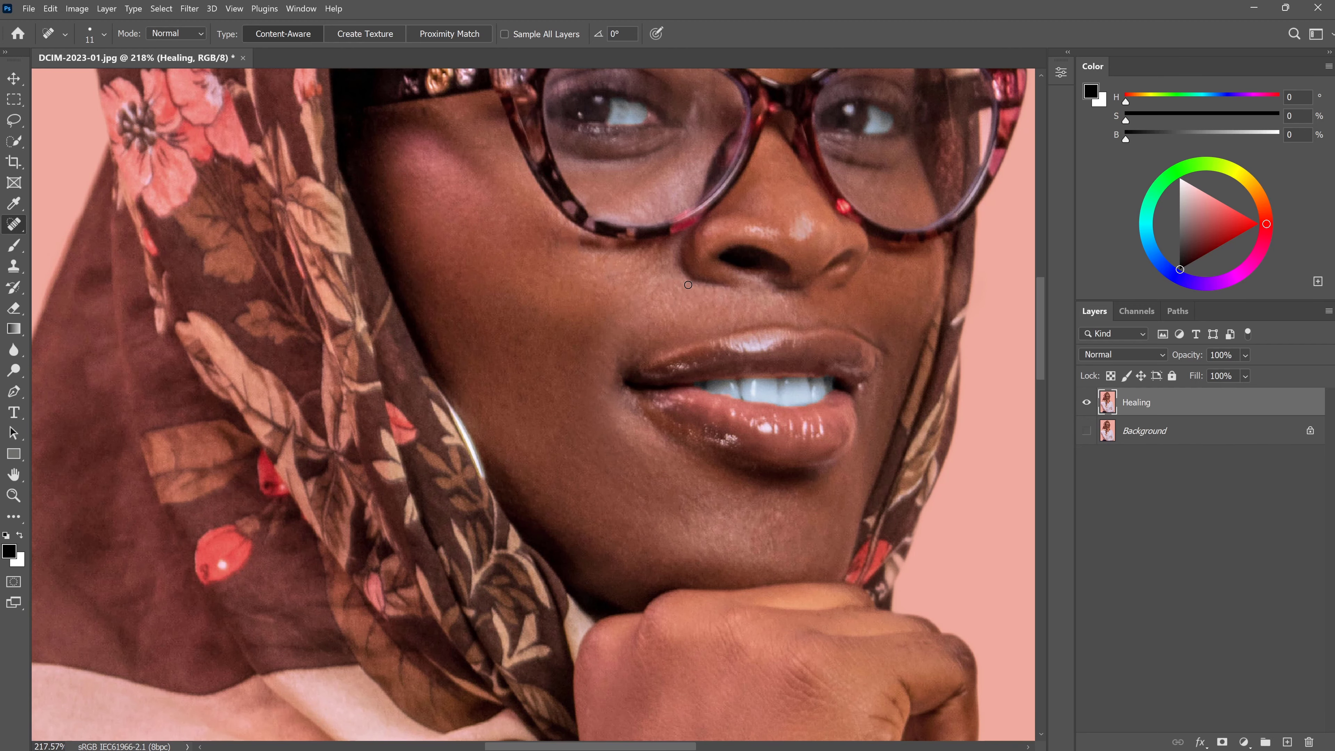
Step: Compare the face before and after retouching by showing the Background and toggling the Healing layer's visibility
key("ctrl+0")
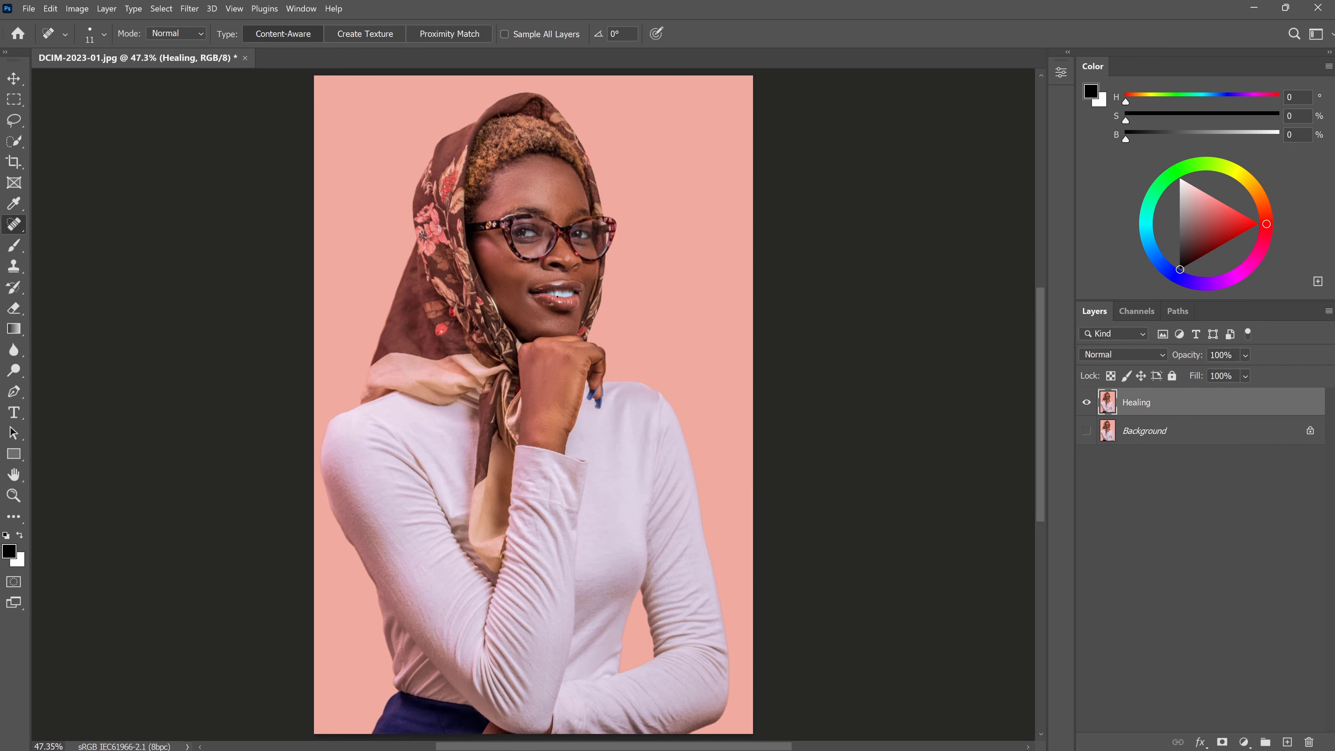
scroll(494, 174, "up", 5)
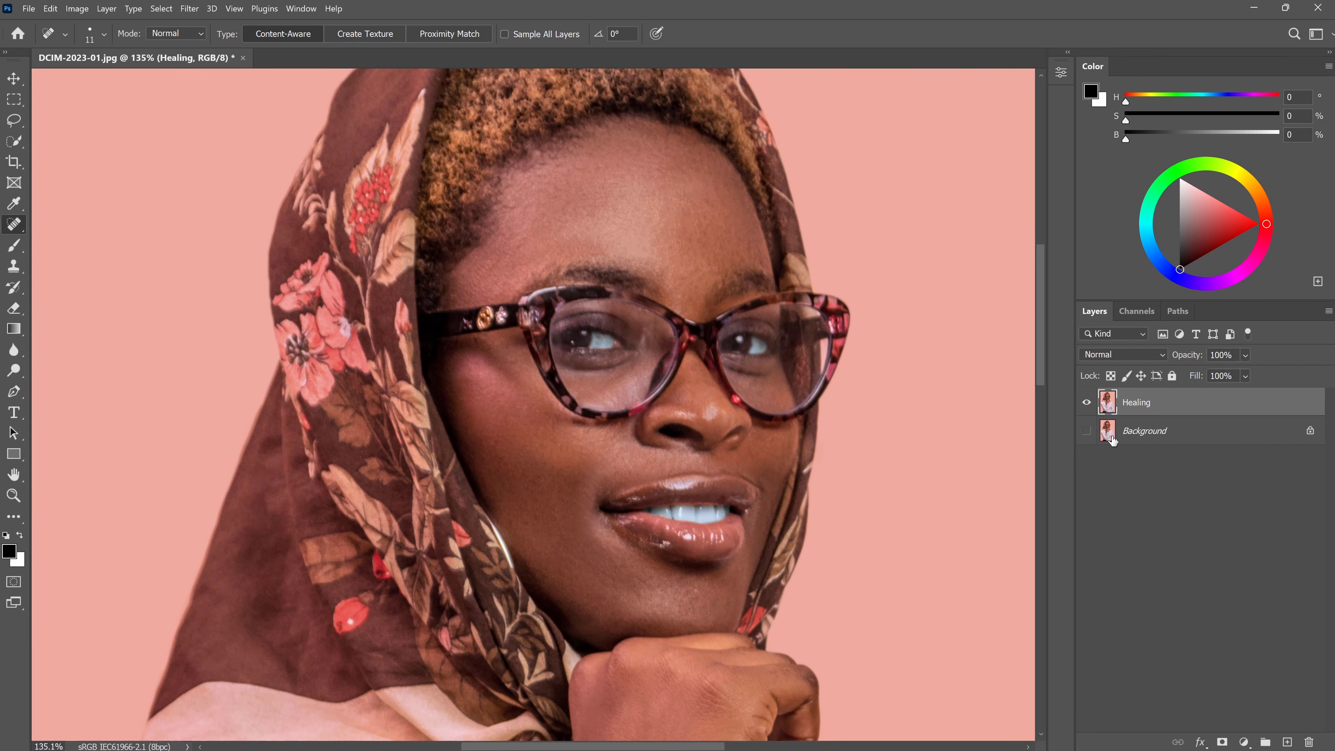
left_click(1086, 431)
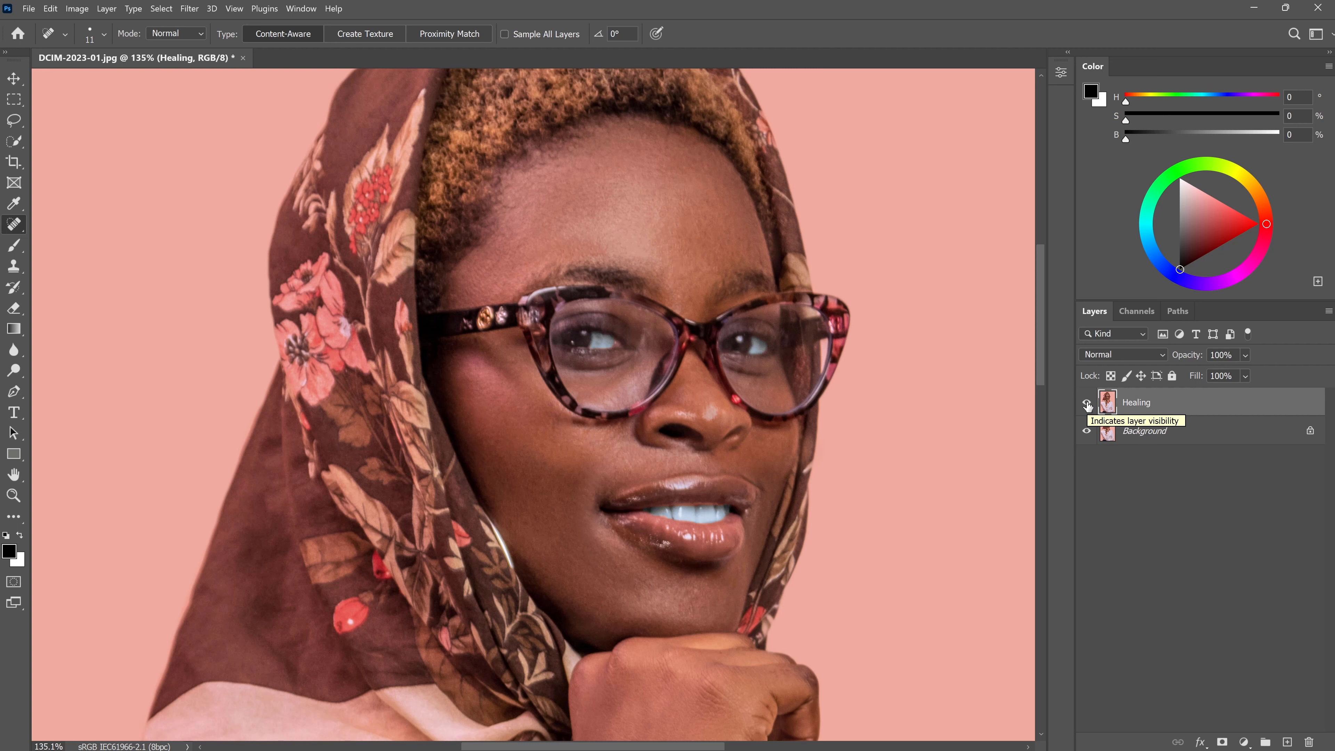
left_click(1086, 404)
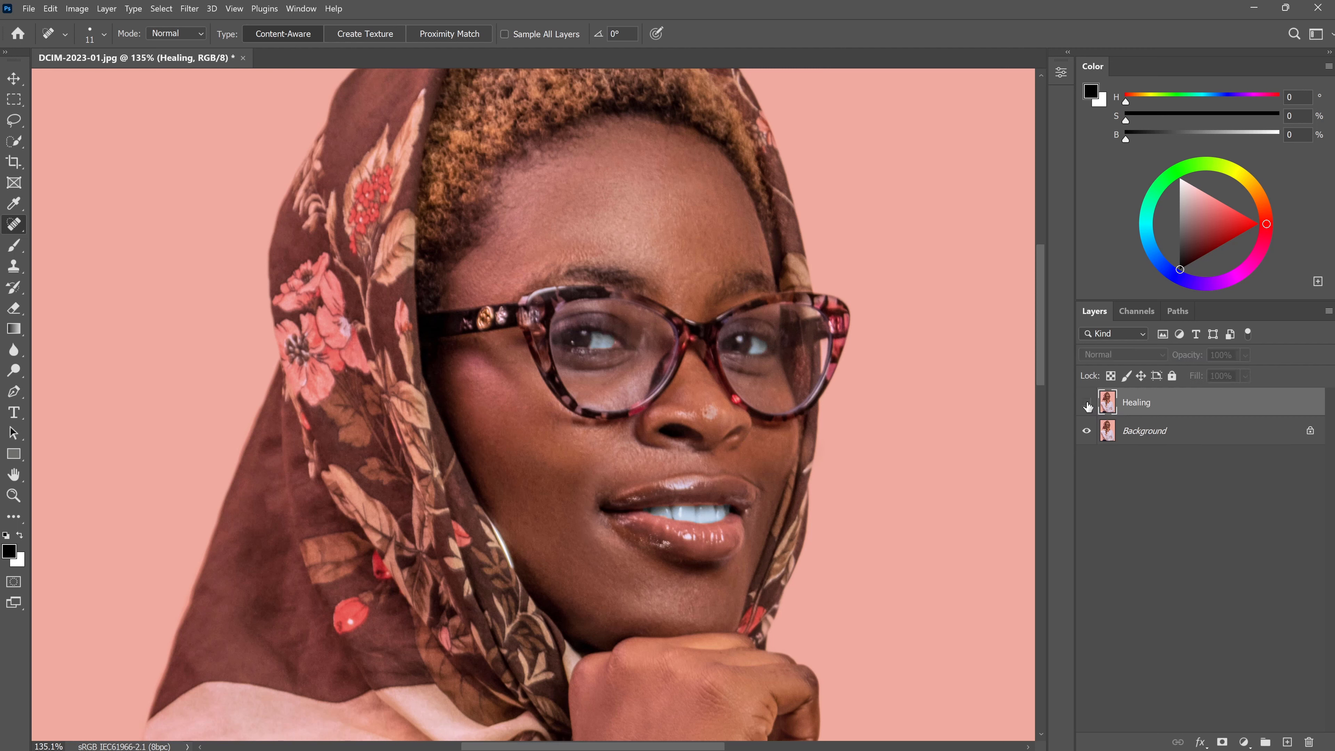
left_click(1087, 404)
left_click(1086, 404)
left_click(1087, 404)
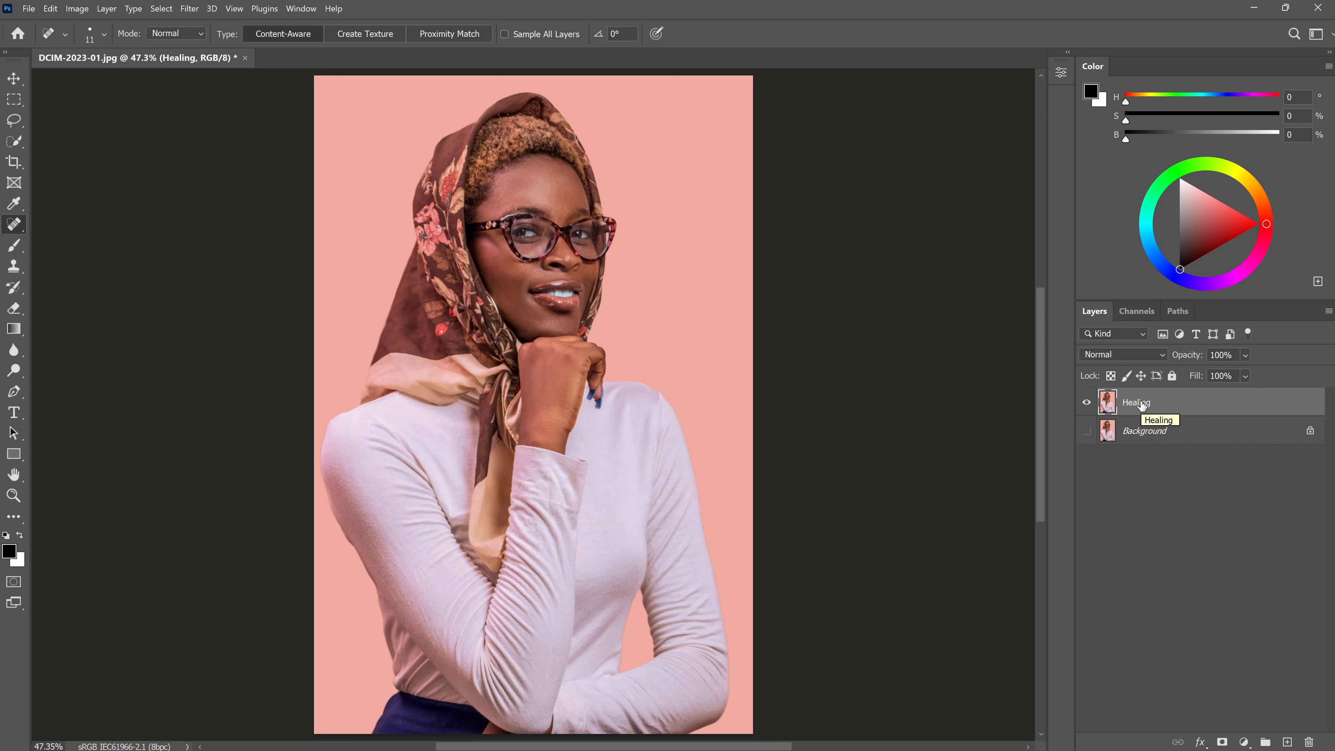
Step: Duplicate the Healing layer twice, naming the lower copy Color and the upper copy Texture
key("ctrl+j")
key("ctrl+j")
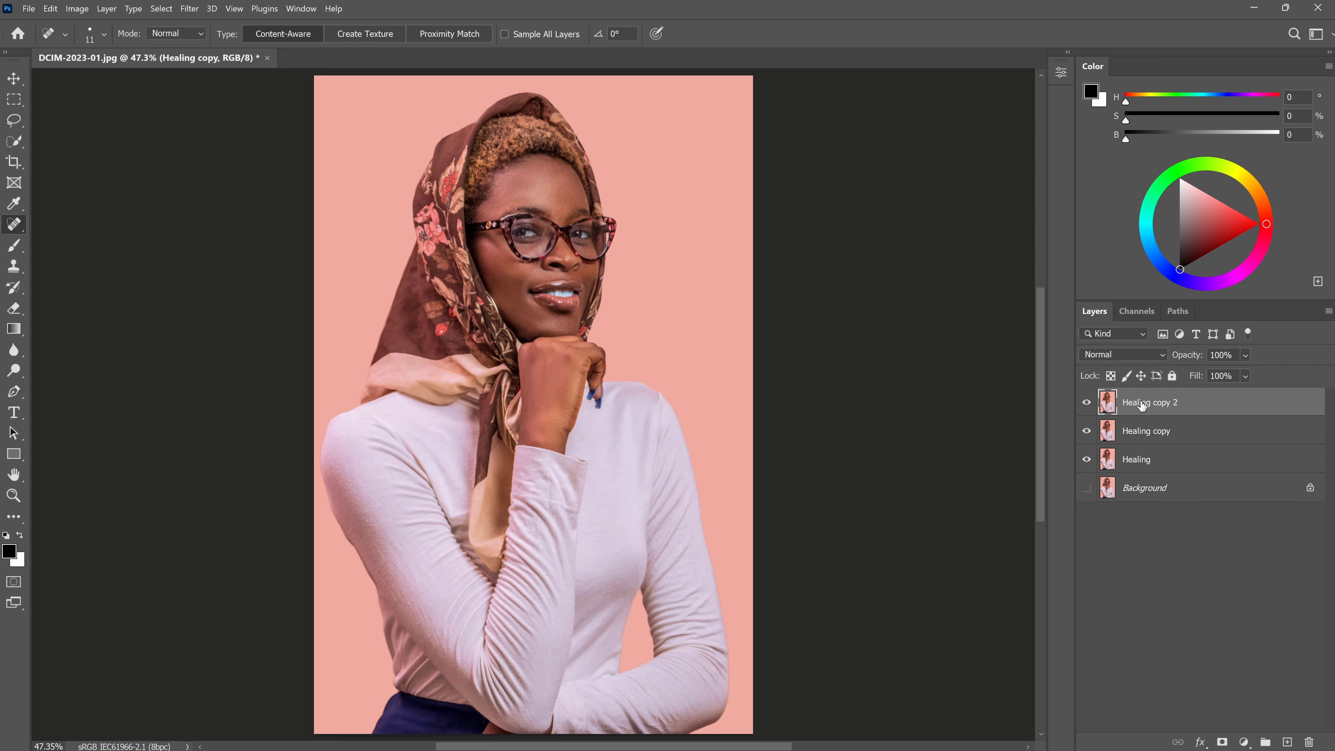
double_click(1146, 431)
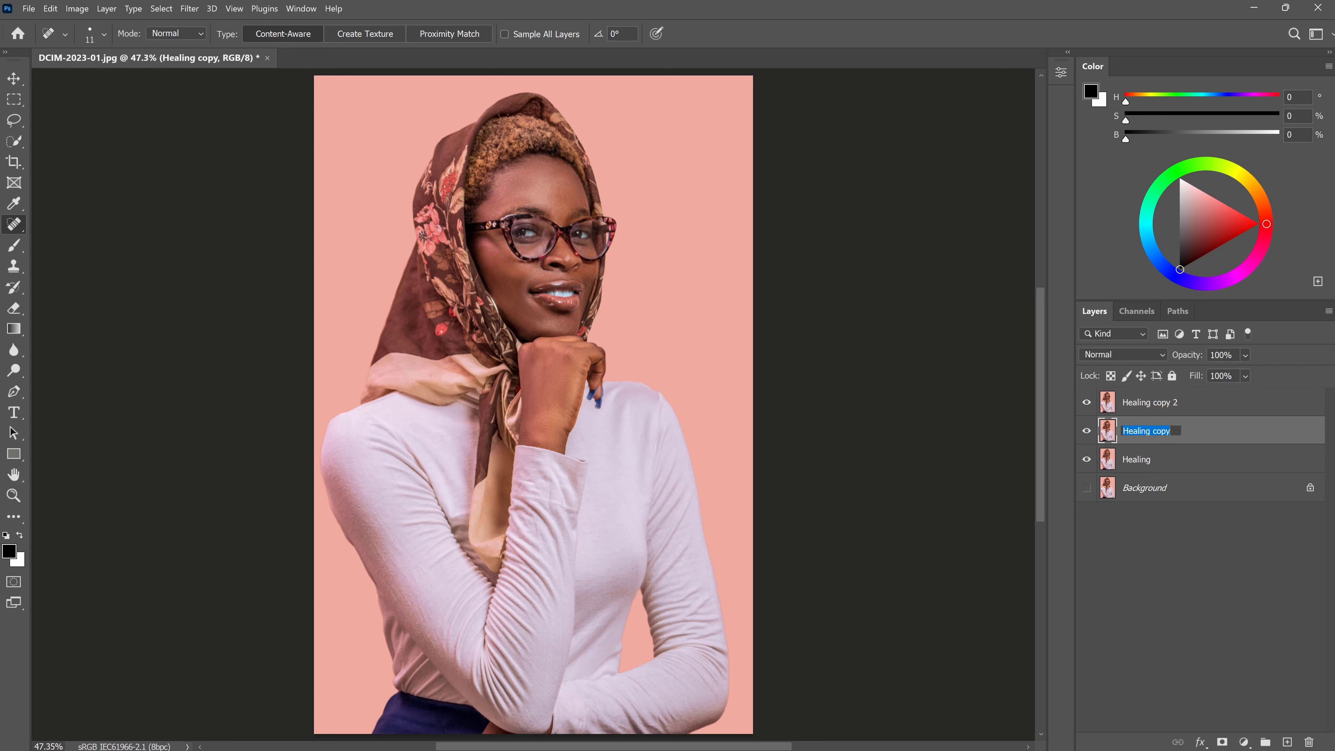
type("Color")
key("Return")
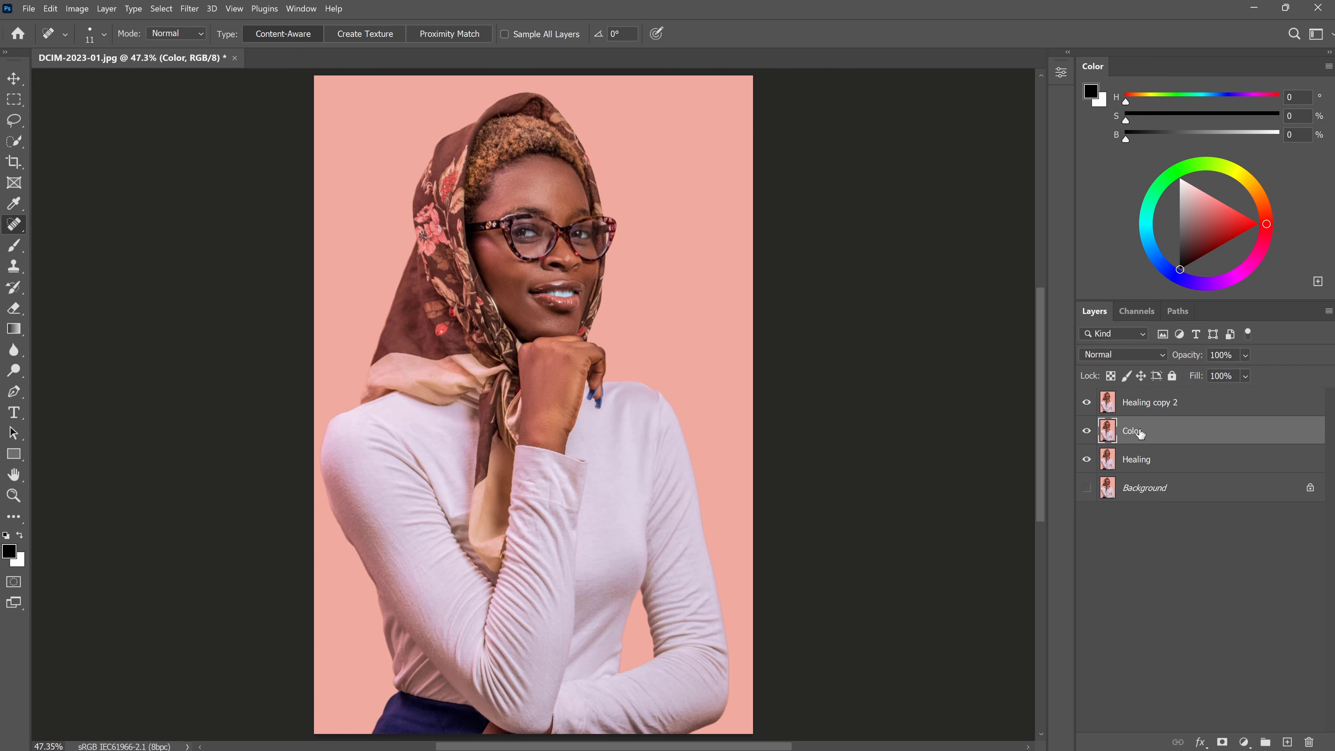
double_click(1148, 403)
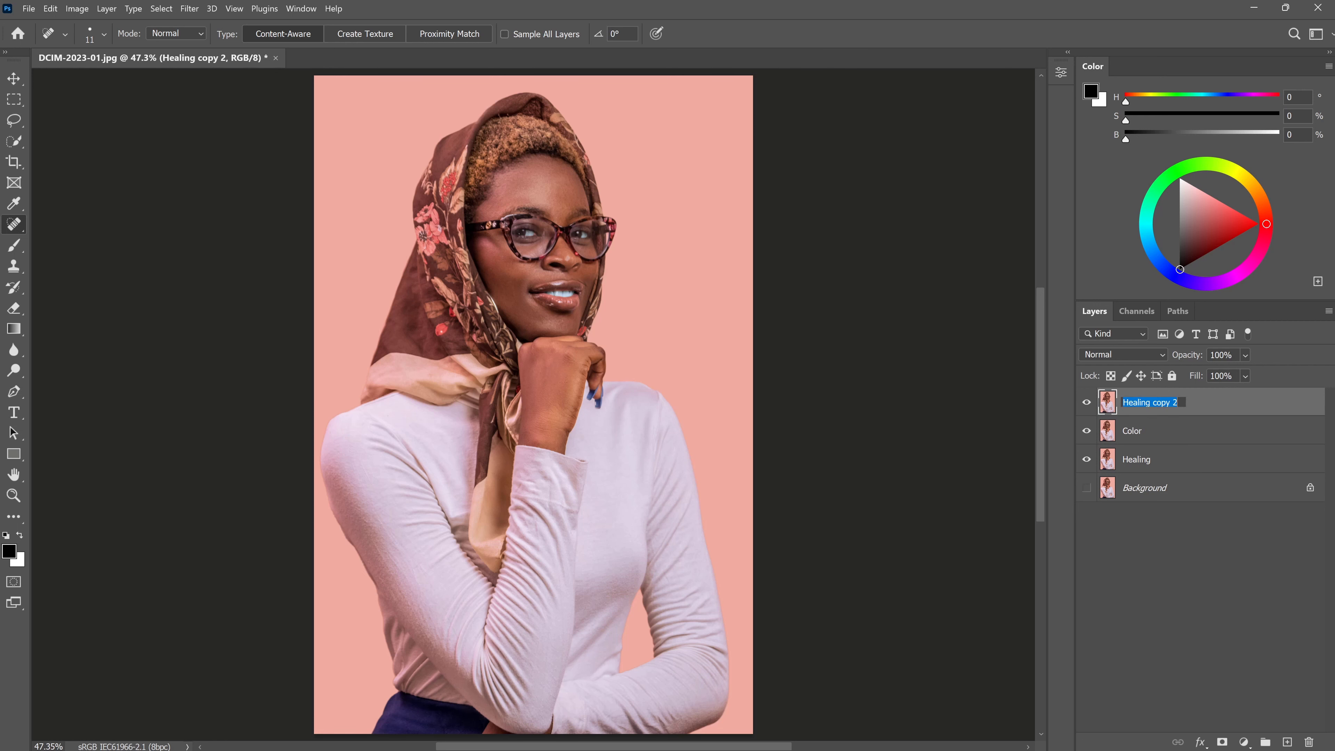
type("Texture")
key("Return")
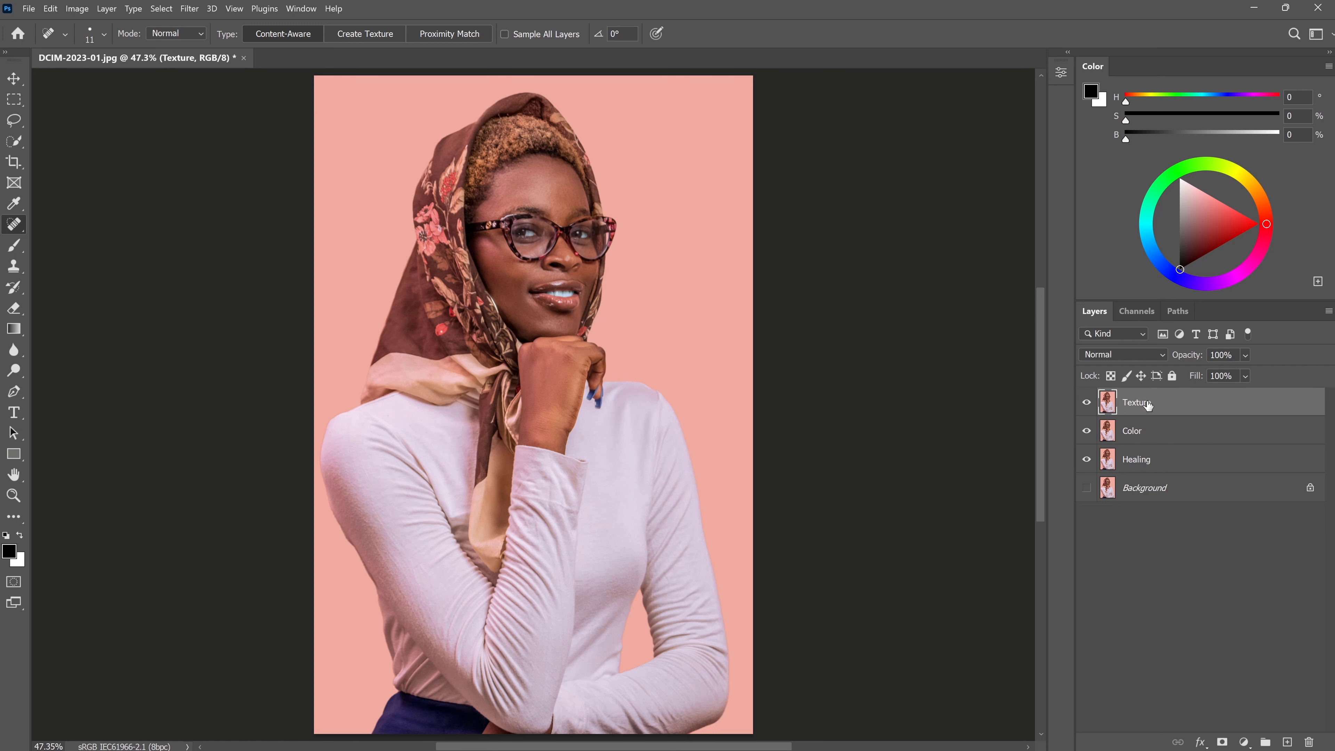
Step: Group the Texture and Color layers, name the group Frequency Separation, and hide the Healing layer
left_click(1146, 433, "shift")
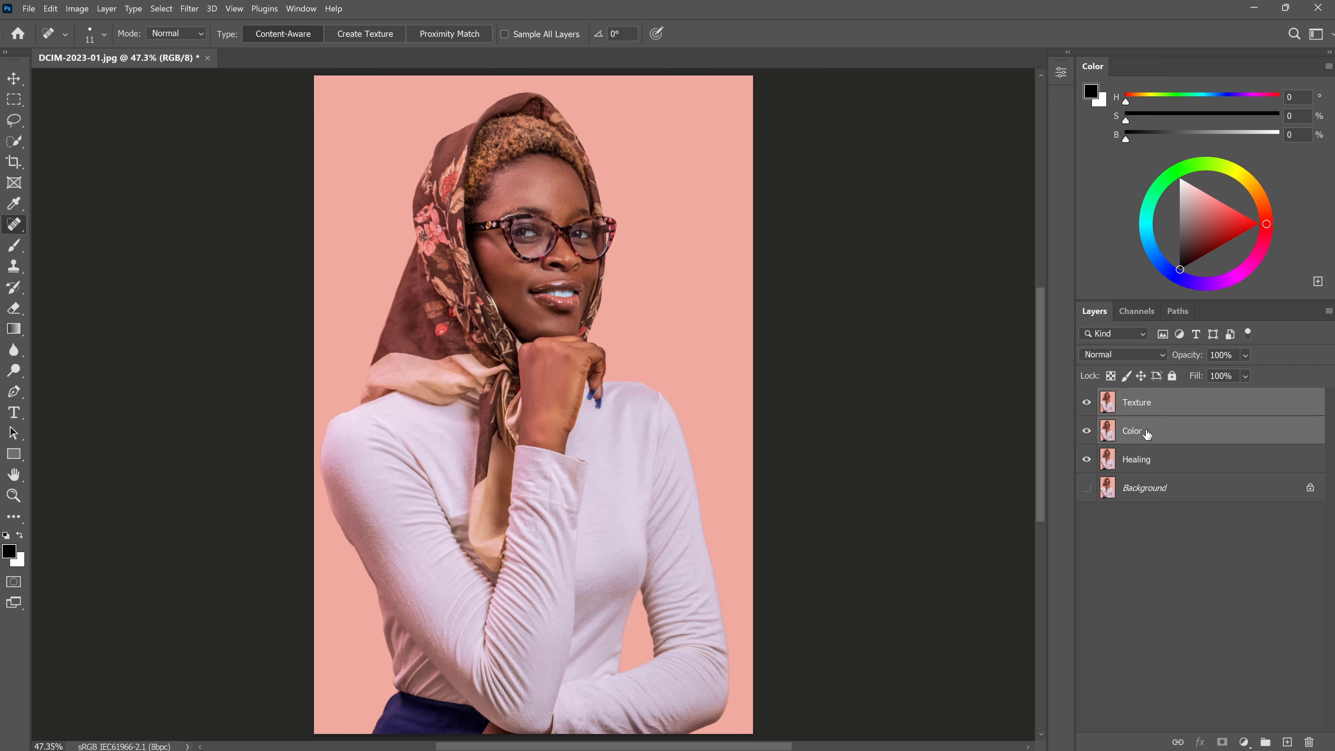
key("ctrl+g")
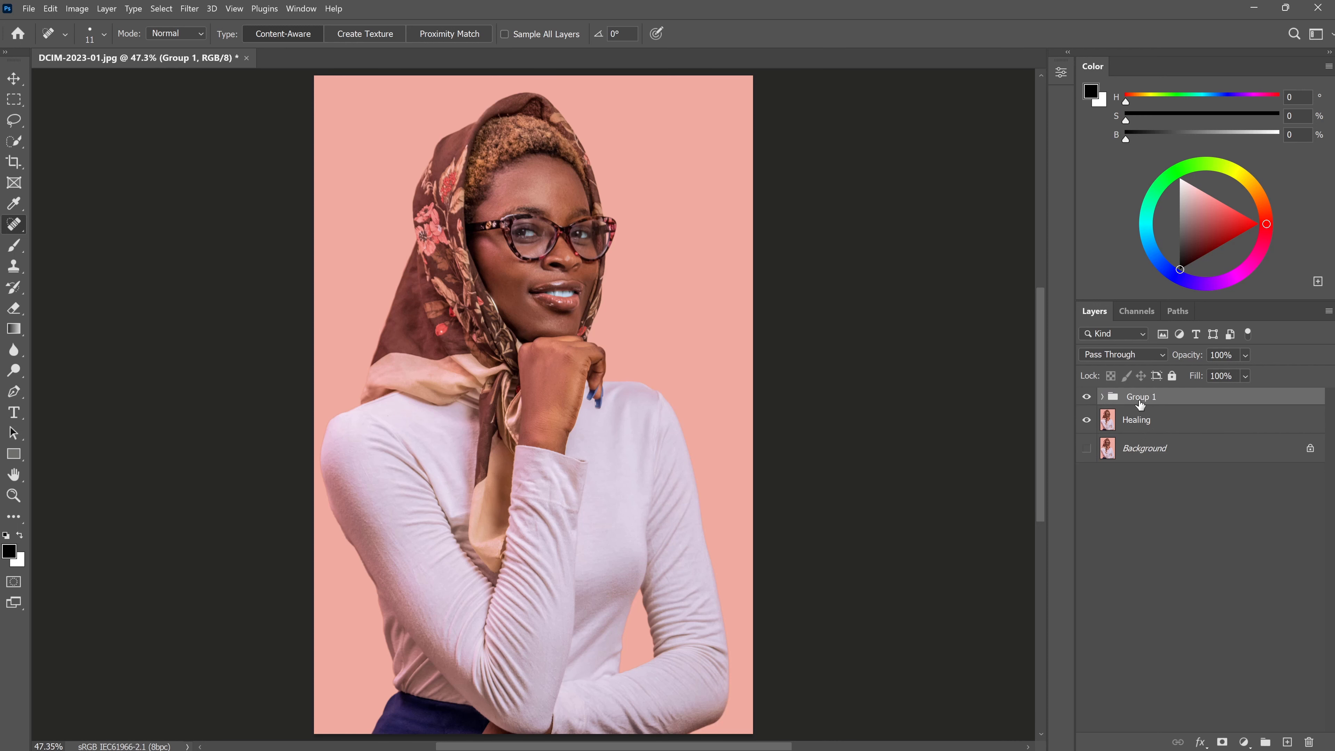
double_click(1140, 397)
type("Frequency Separation")
key("Return")
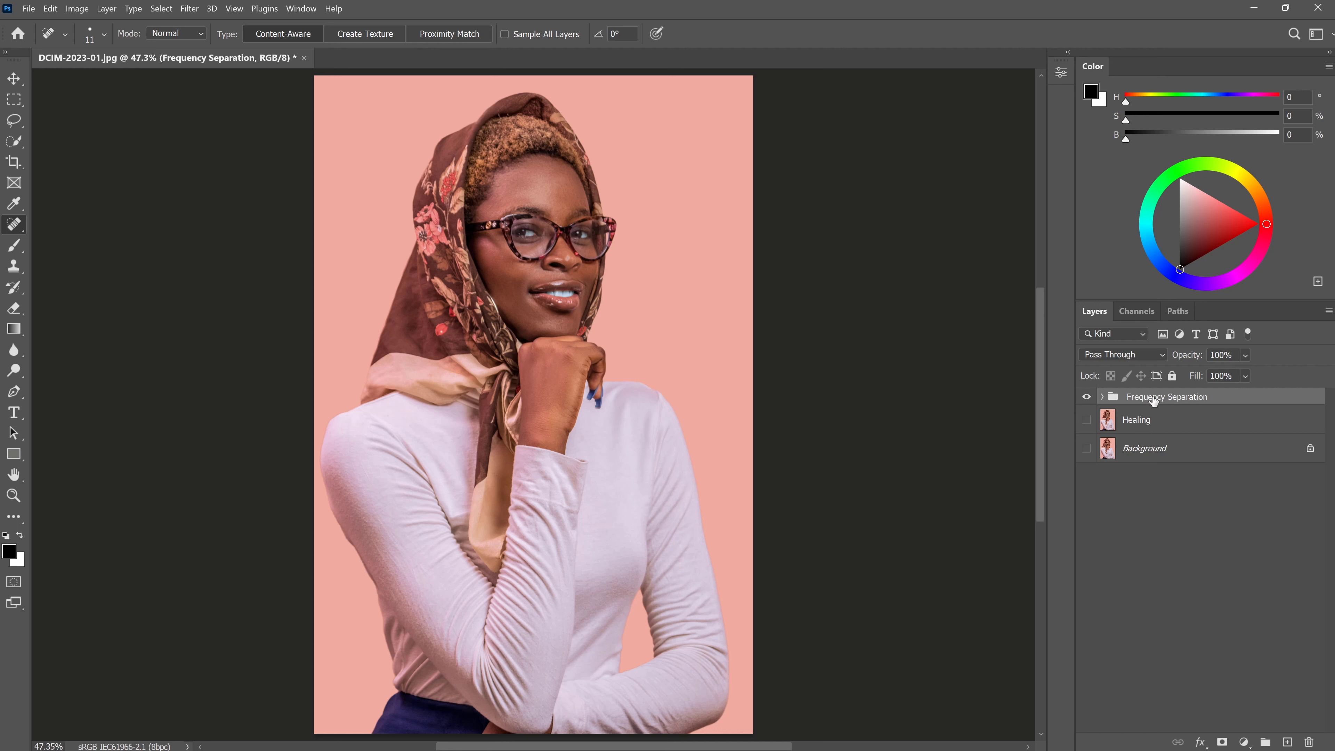
Step: Expand the Frequency Separation group to reveal the layers inside it
left_click(1140, 421)
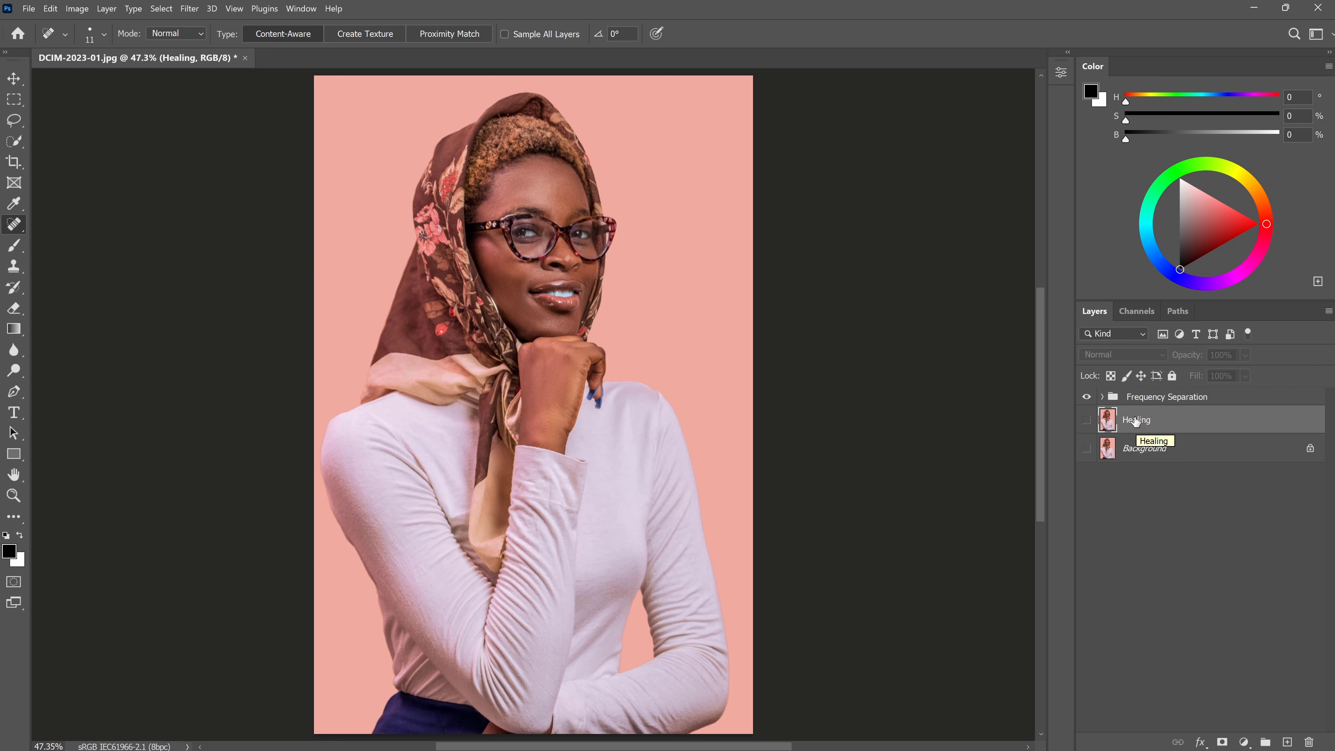
left_click(1103, 396)
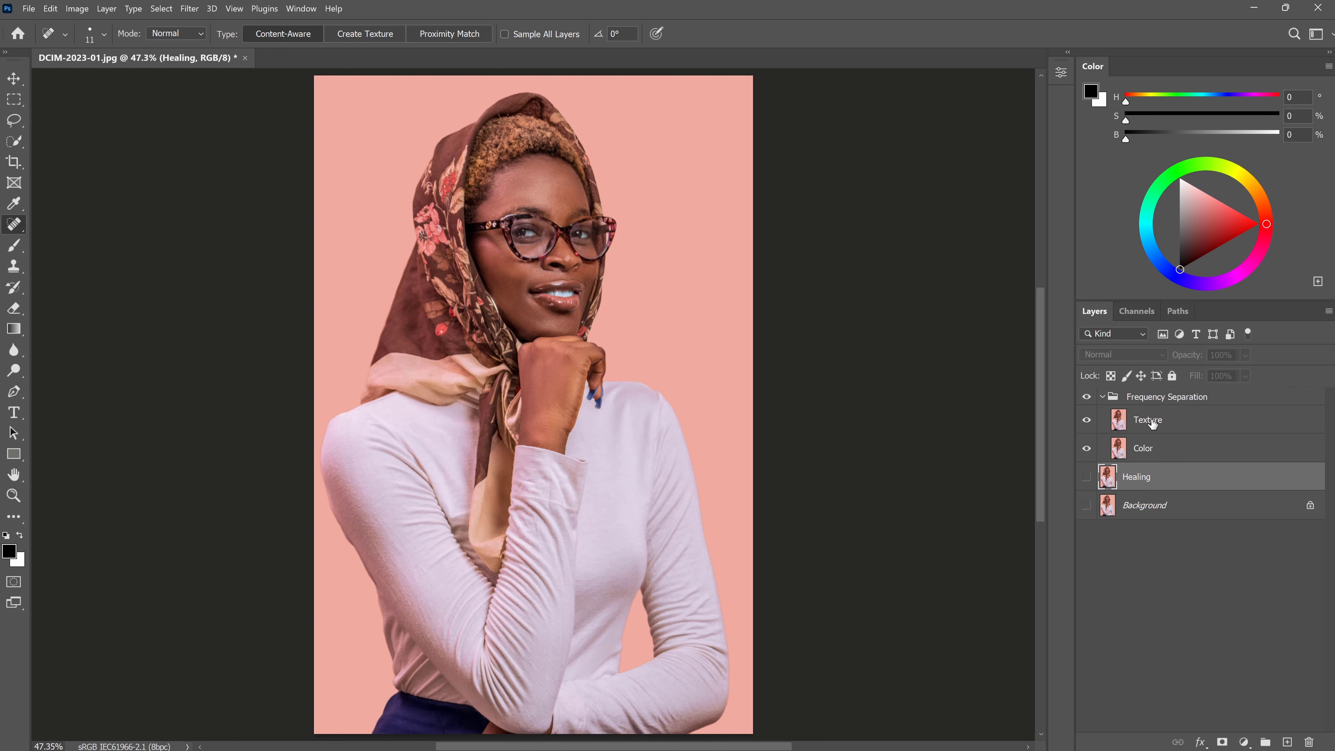
Step: Select the Color layer and hide the Texture layer above it
left_click(1151, 447)
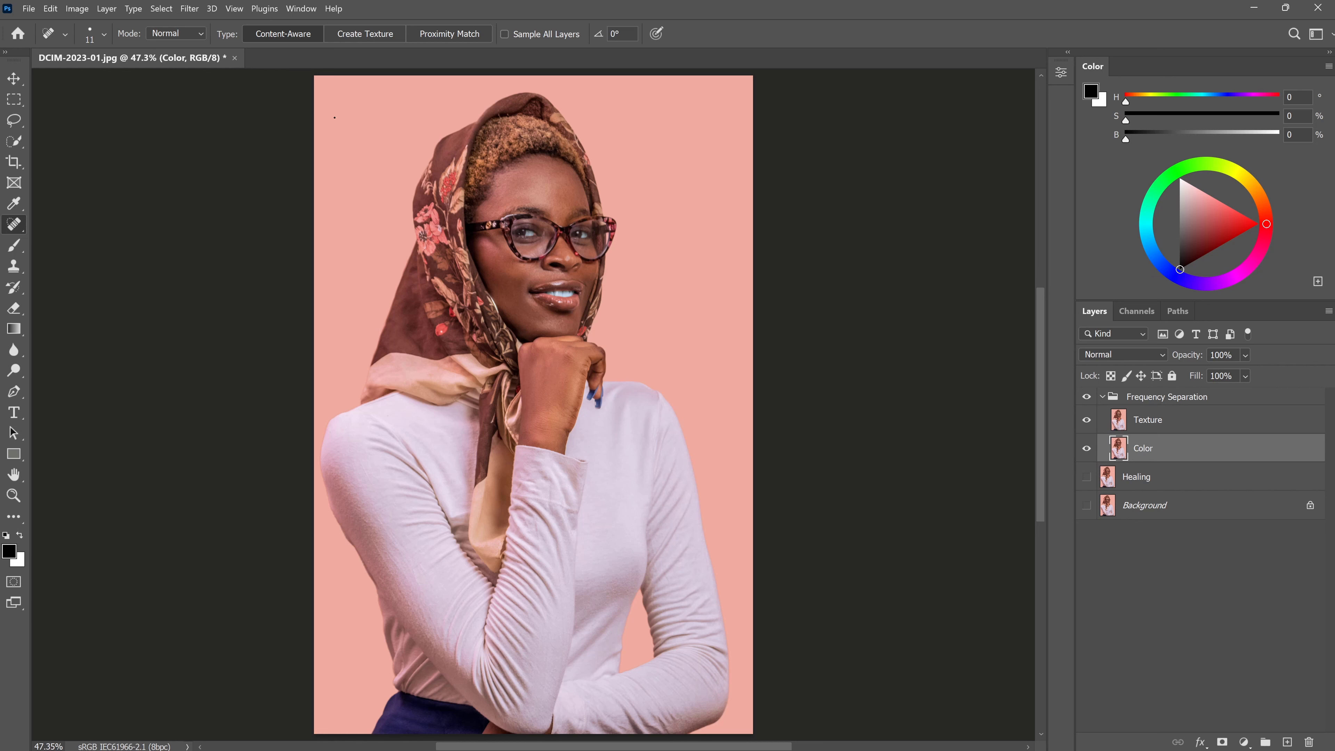
scroll(500, 182, "up", 5, "alt")
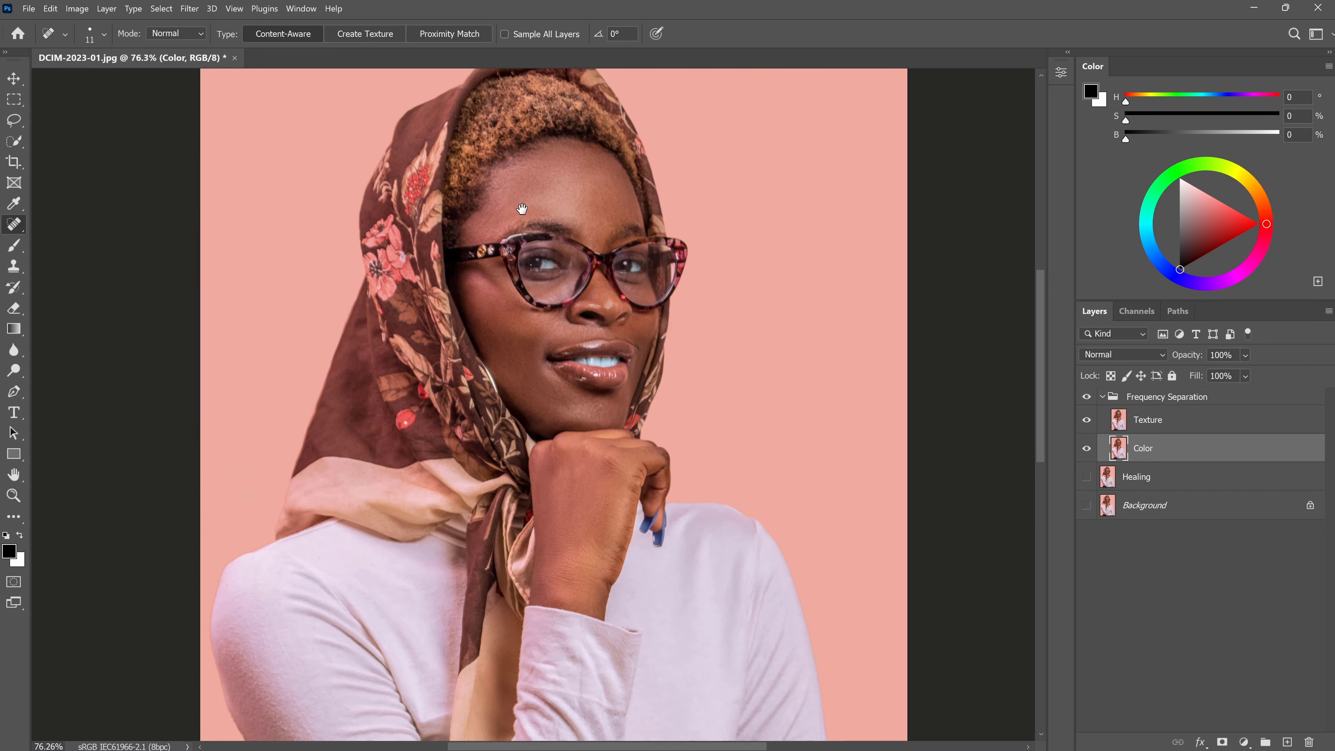
left_click_drag(525, 200, 593, 301)
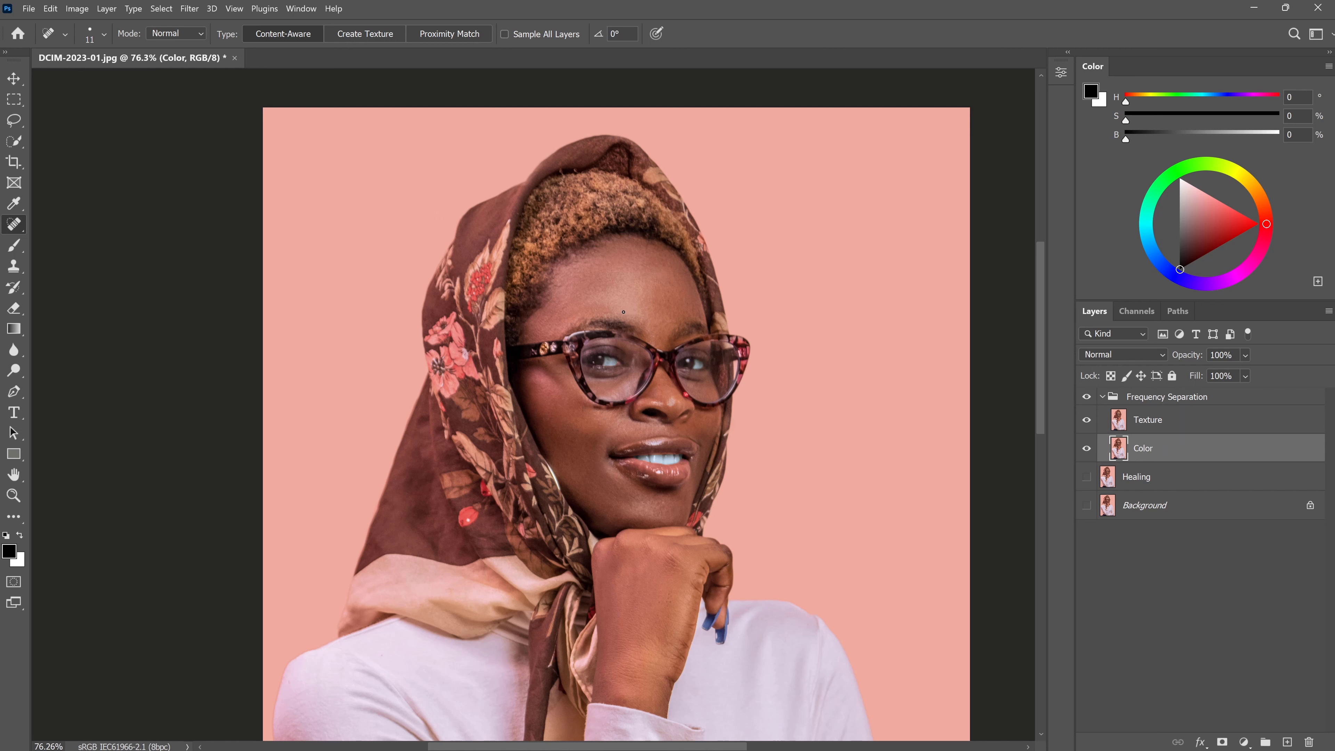
scroll(623, 311, "up", 7)
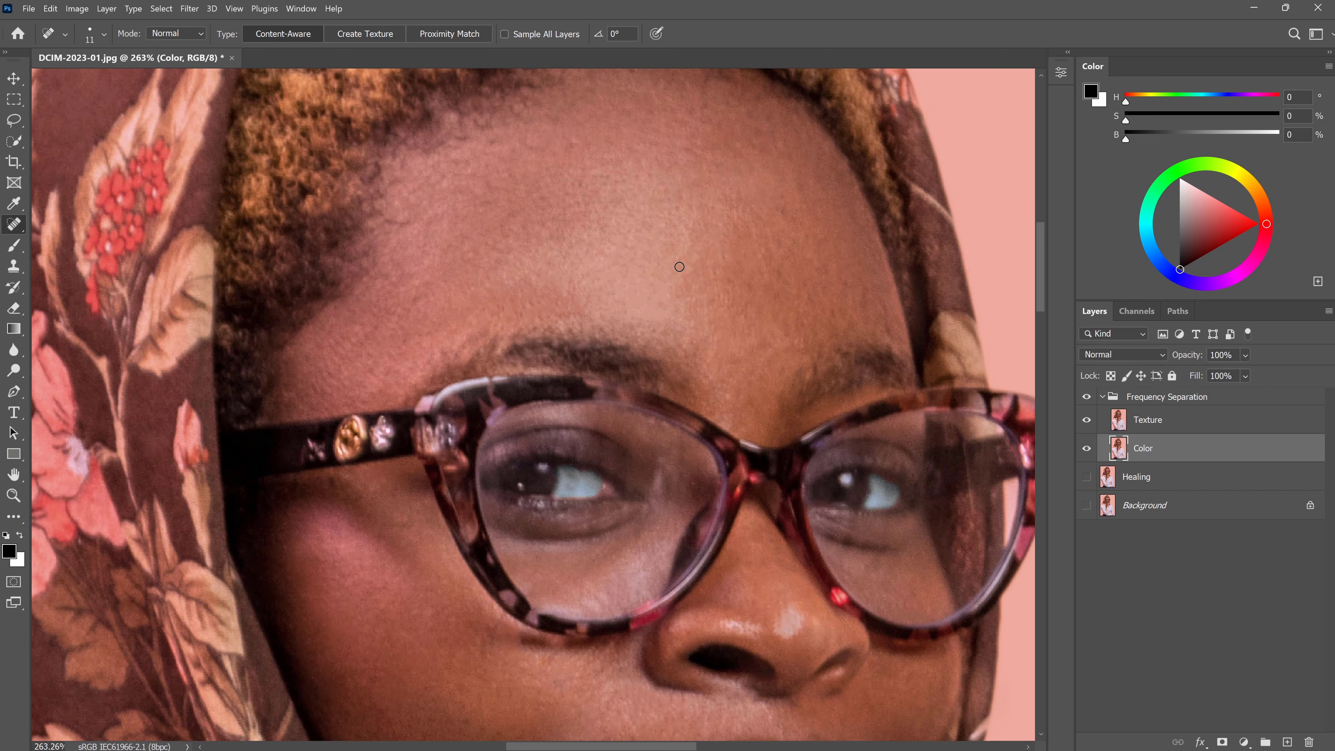
scroll(679, 267, "down", 9)
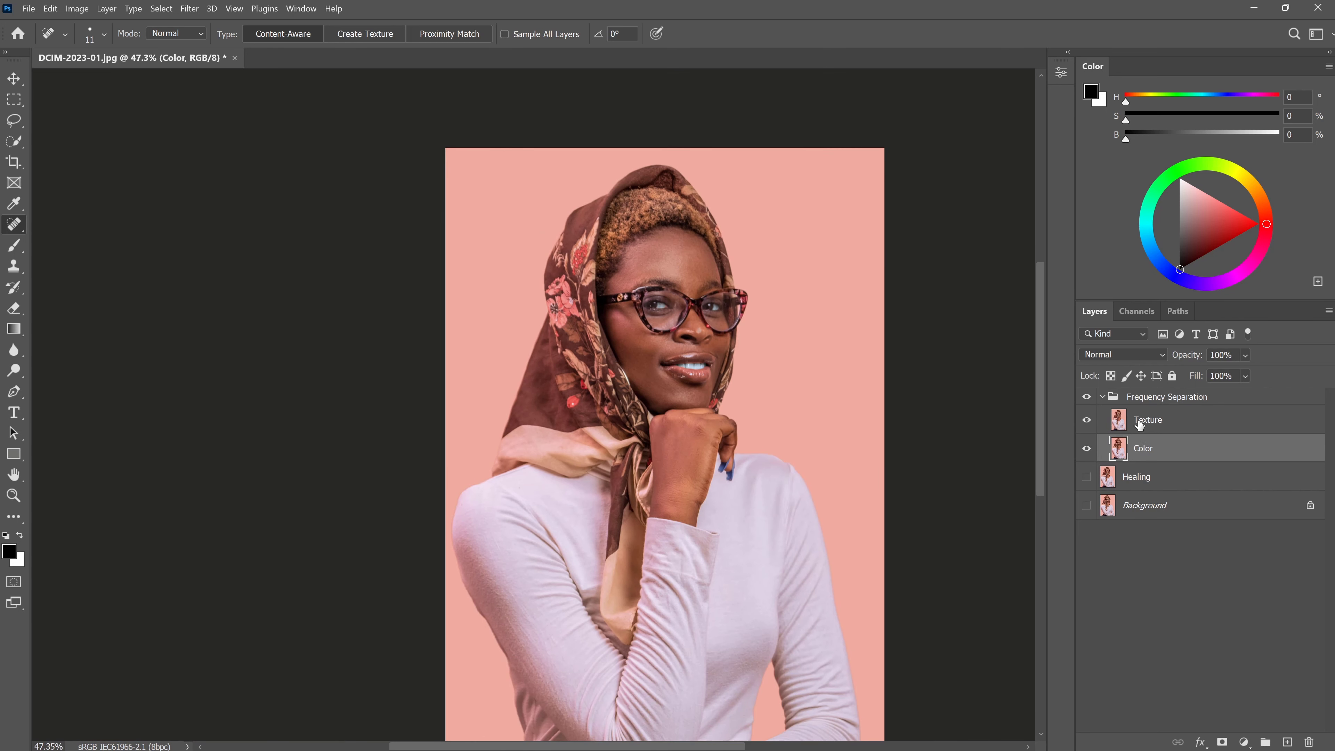
left_click(1089, 420)
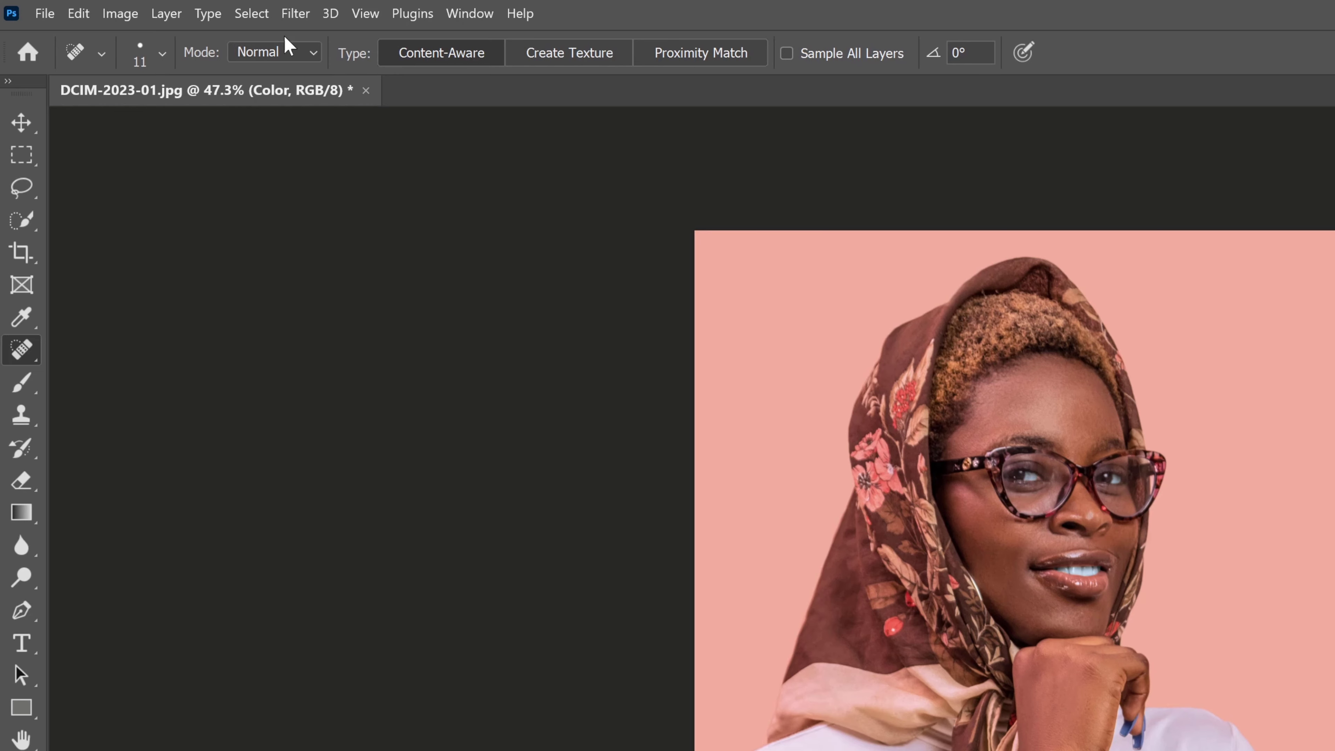
Step: Apply a Gaussian Blur with a radius of 9.6 pixels to the Color layer
left_click(296, 14)
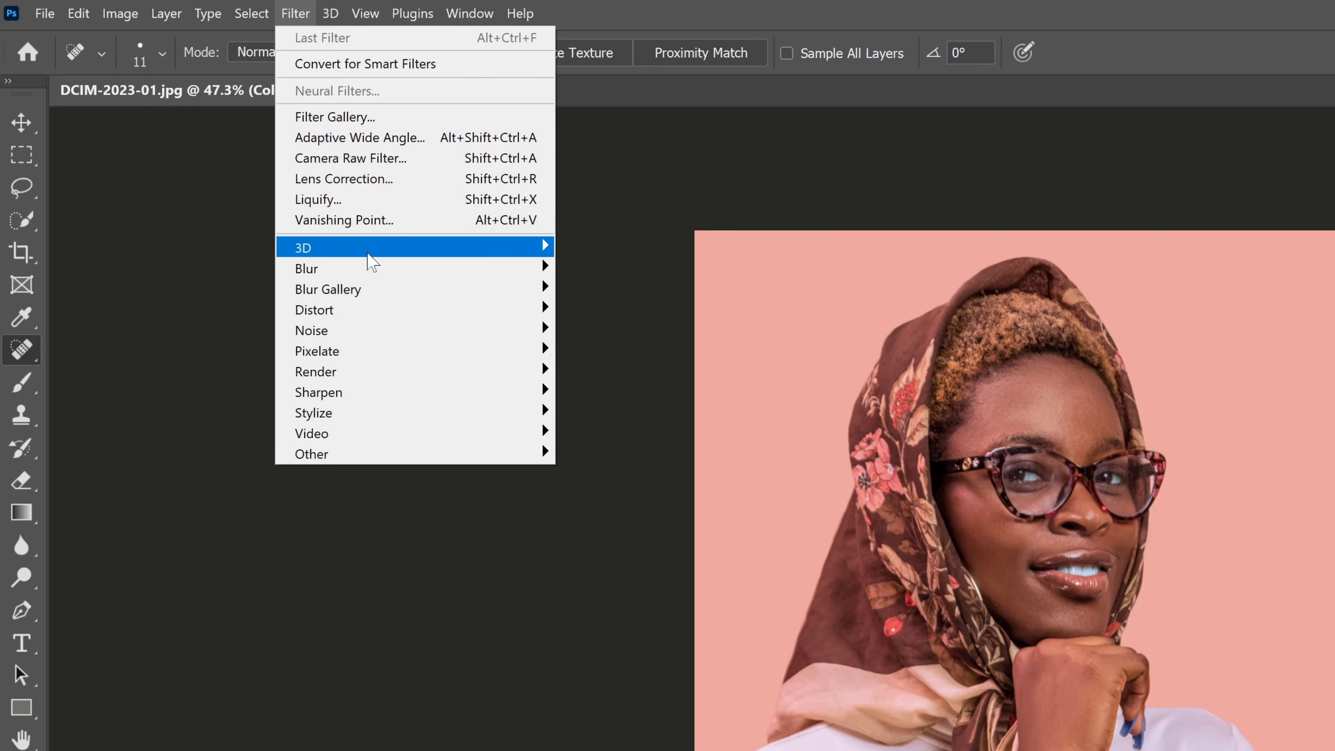
mouse_move(373, 269)
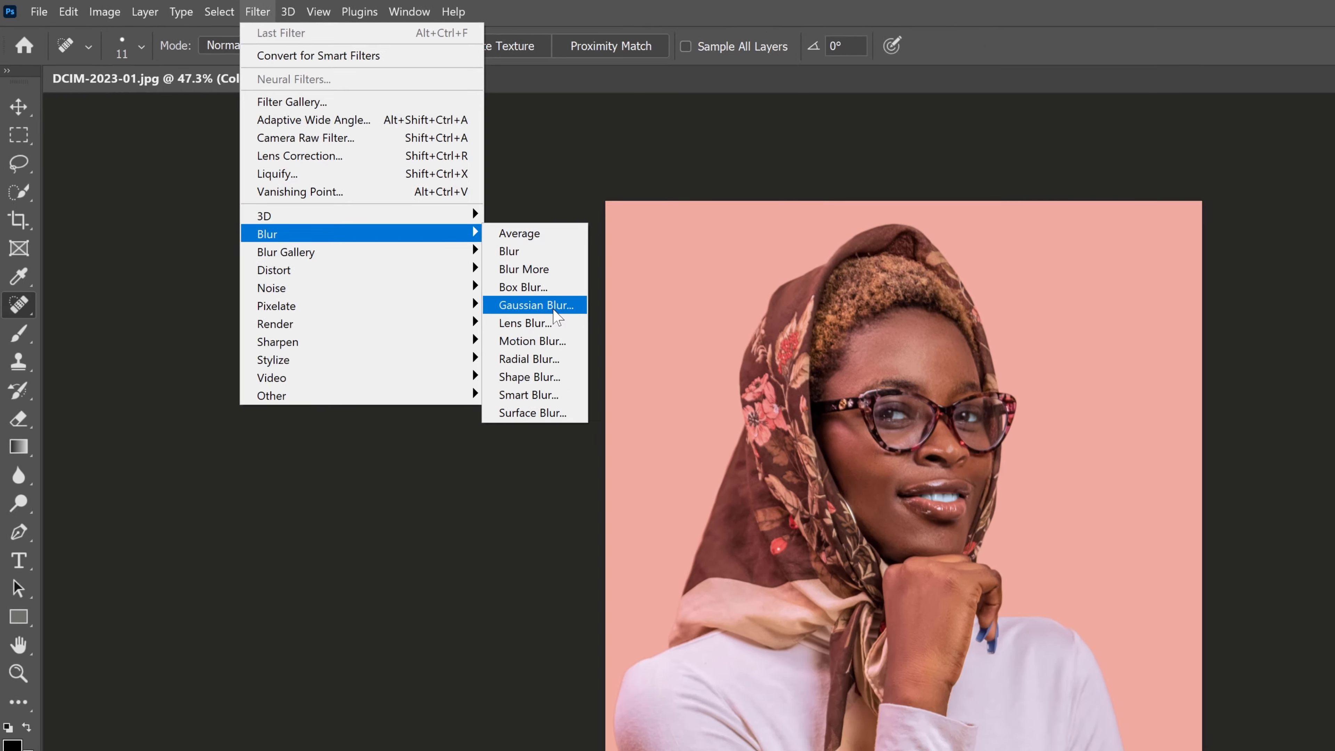
left_click(615, 350)
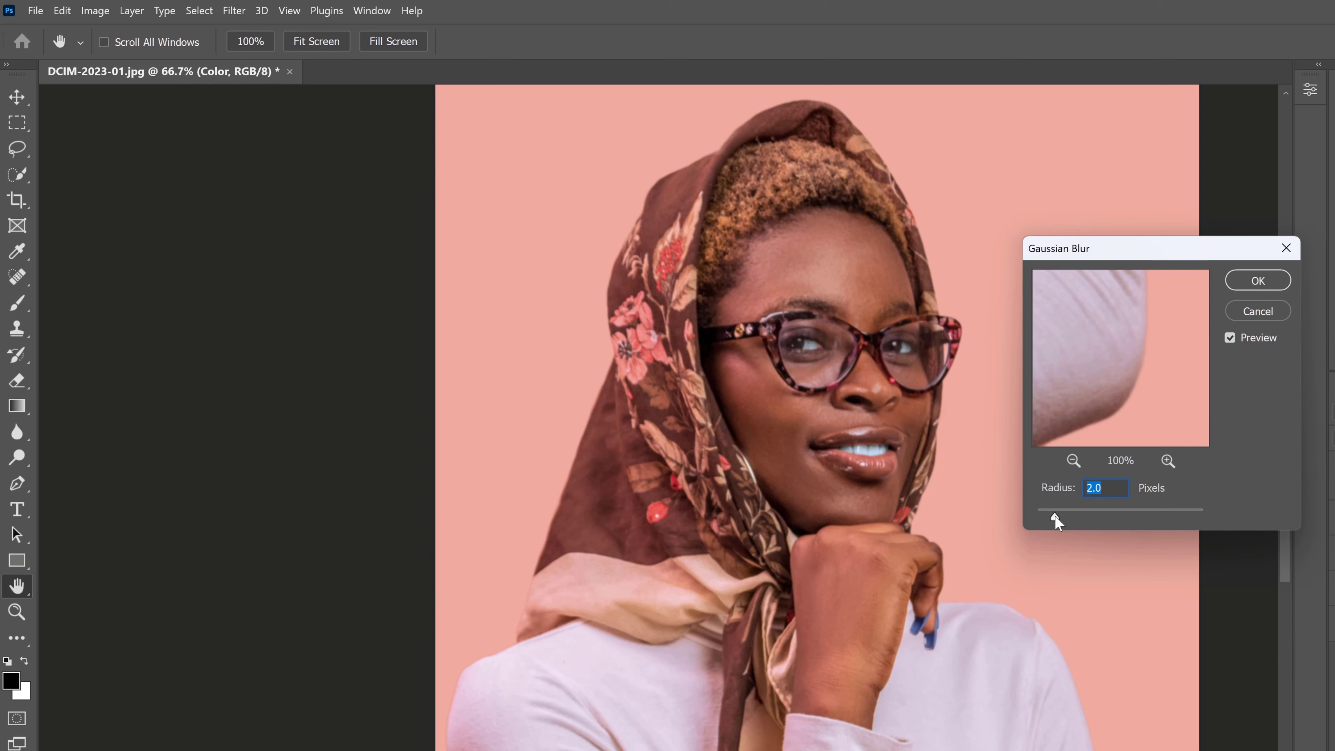
left_click_drag(1055, 516, 1090, 513)
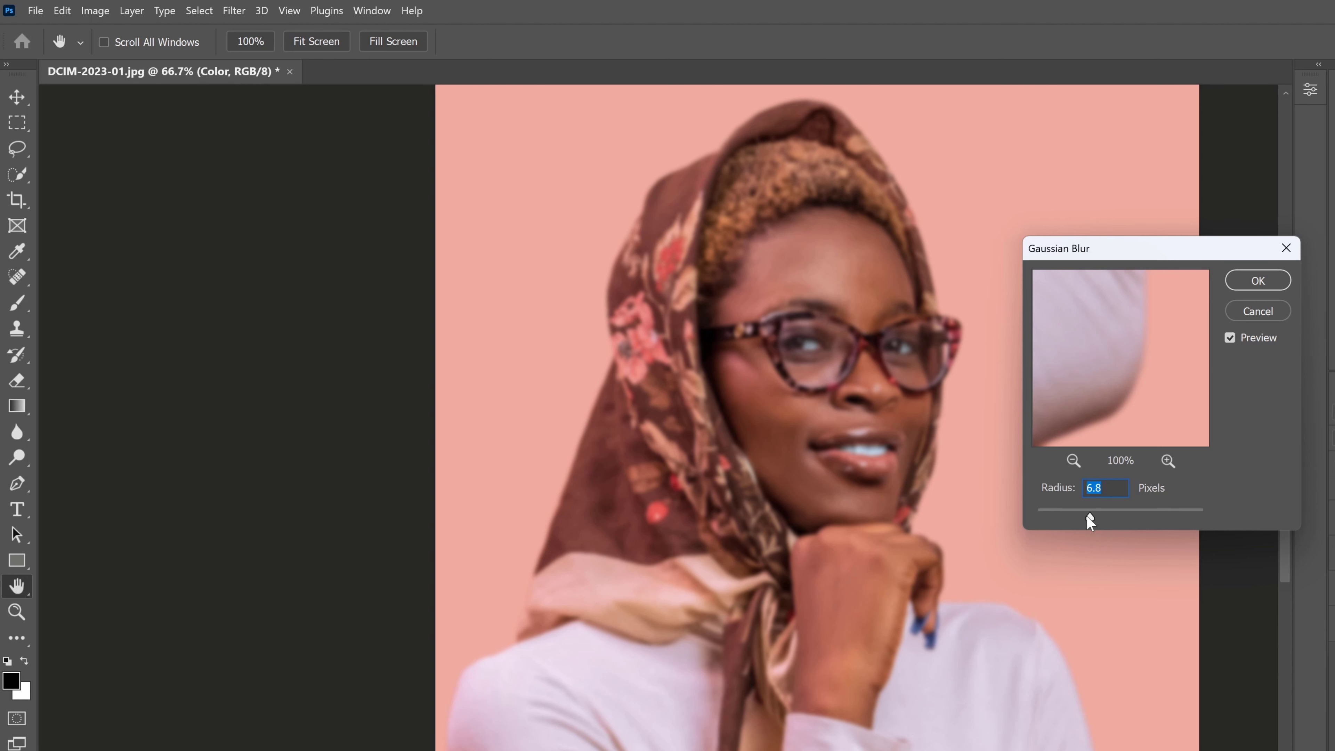
left_click_drag(1090, 516, 1108, 515)
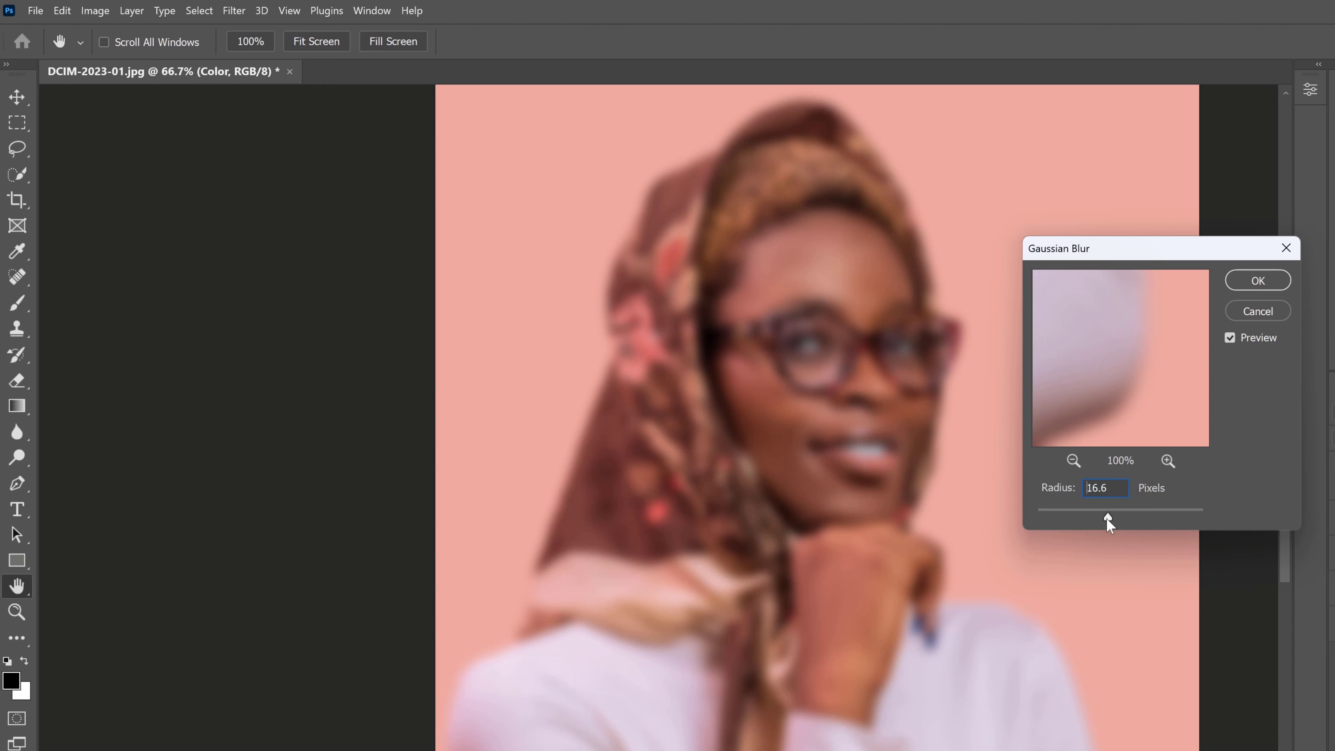
left_click_drag(1108, 517, 1097, 515)
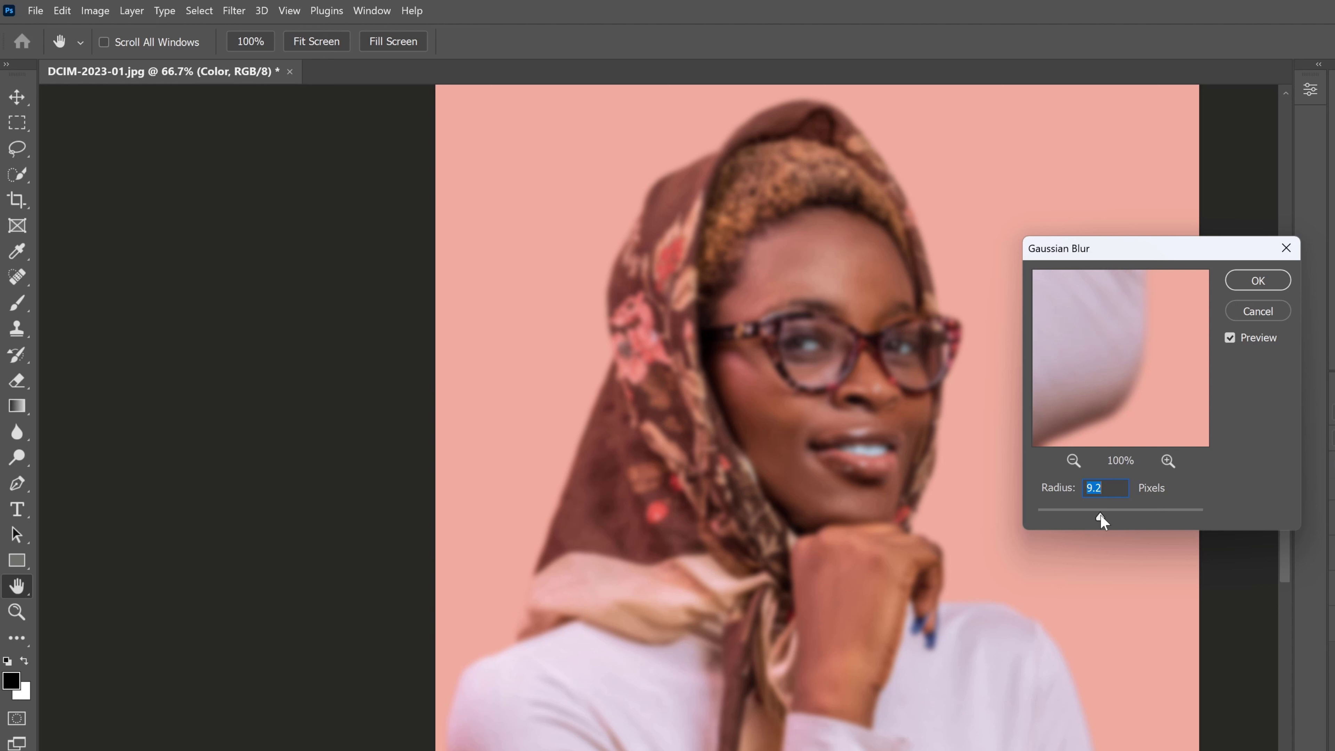
left_click_drag(1101, 513, 1102, 514)
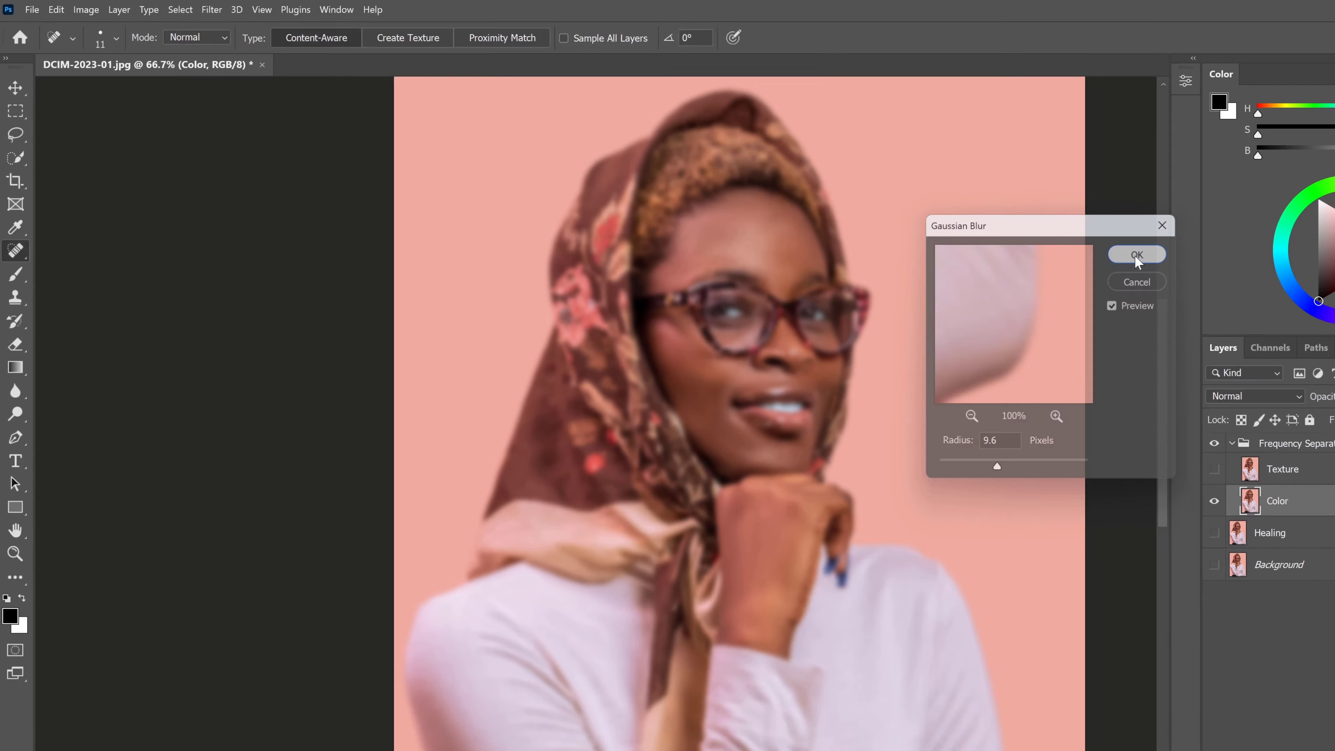
left_click(1256, 282)
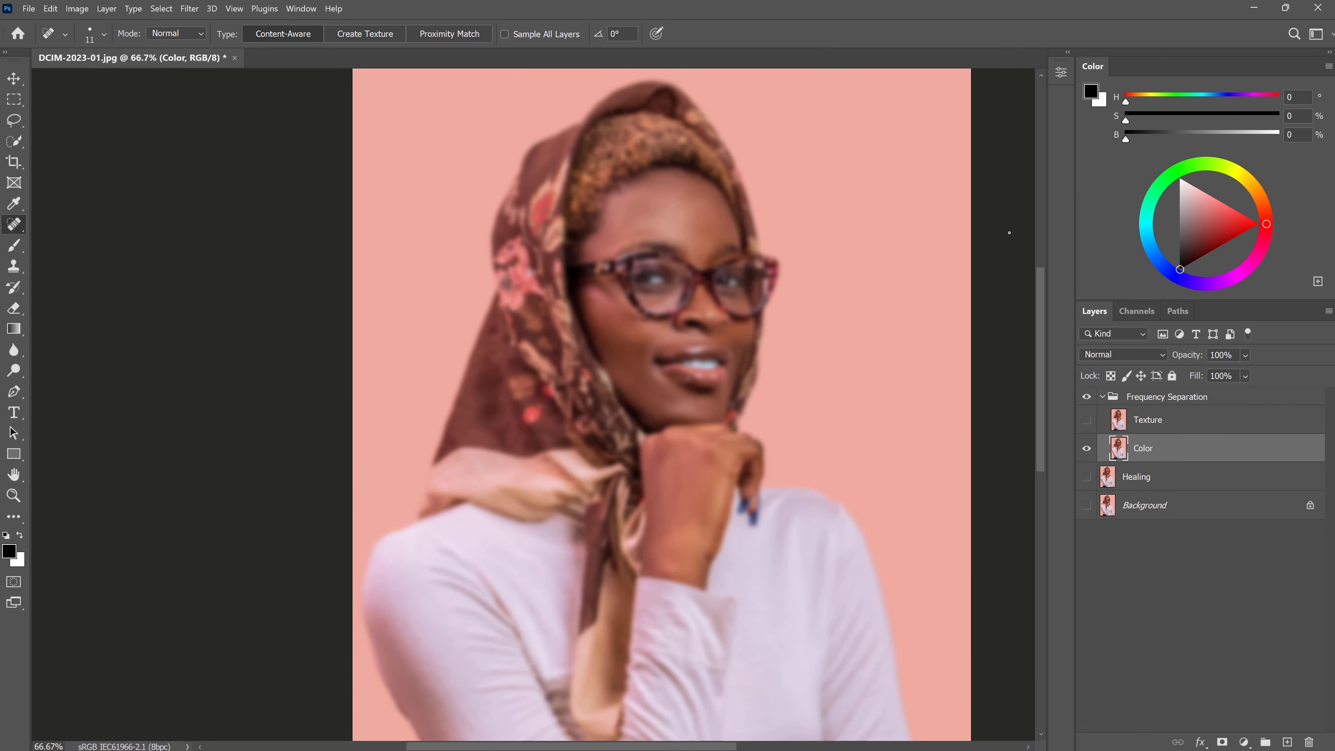
Step: Select the Texture layer and make it visible again
scroll(651, 207, "up", 5)
scroll(651, 210, "up", 5)
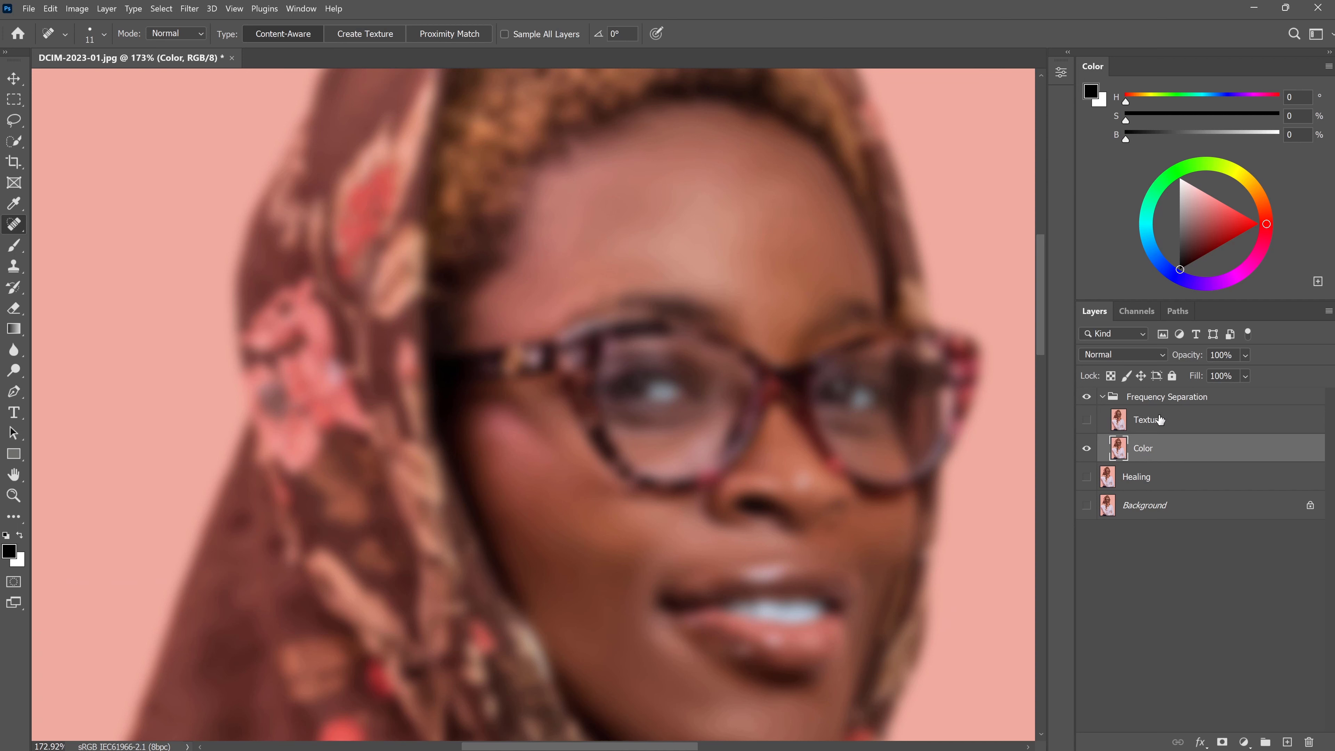
left_click(1148, 420)
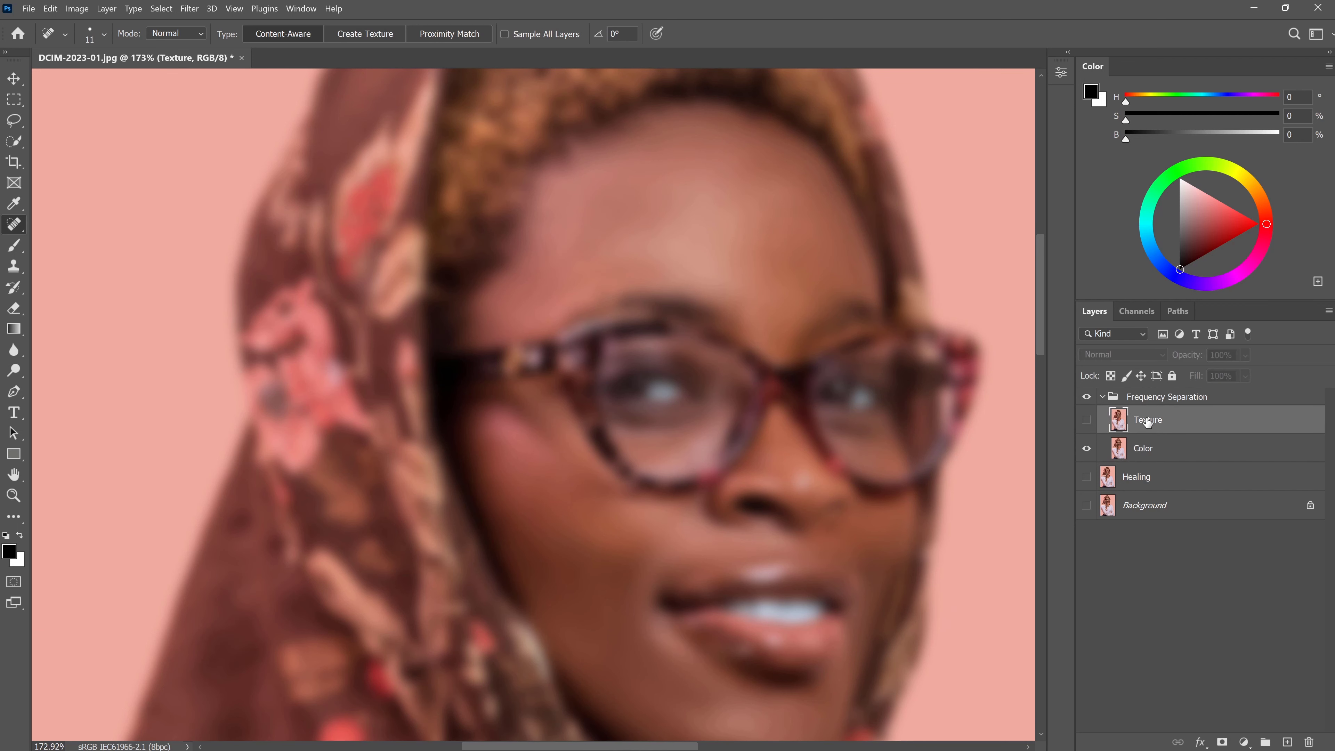
left_click(1086, 419)
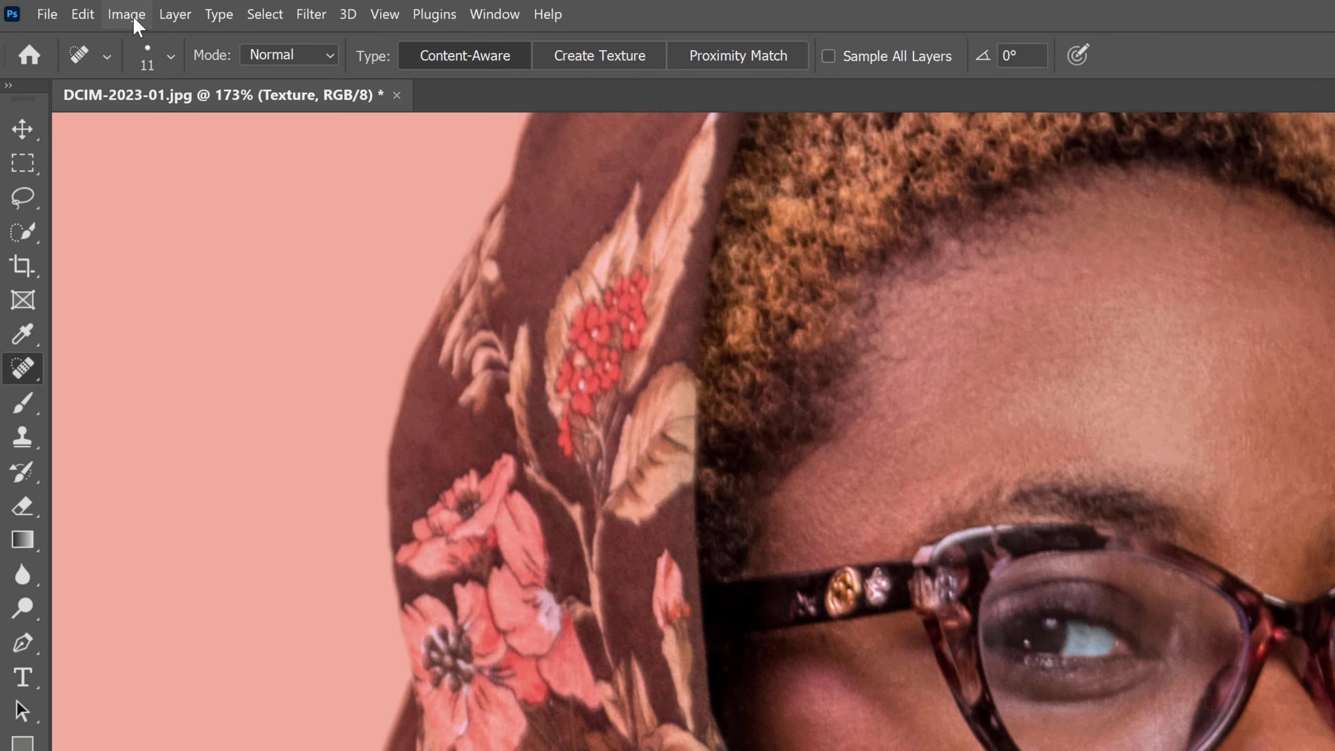
Step: Use Apply Image on the Texture layer with the Color layer as source, RGB channel, Subtract blending, scale 2 and offset 128
left_click(80, 11)
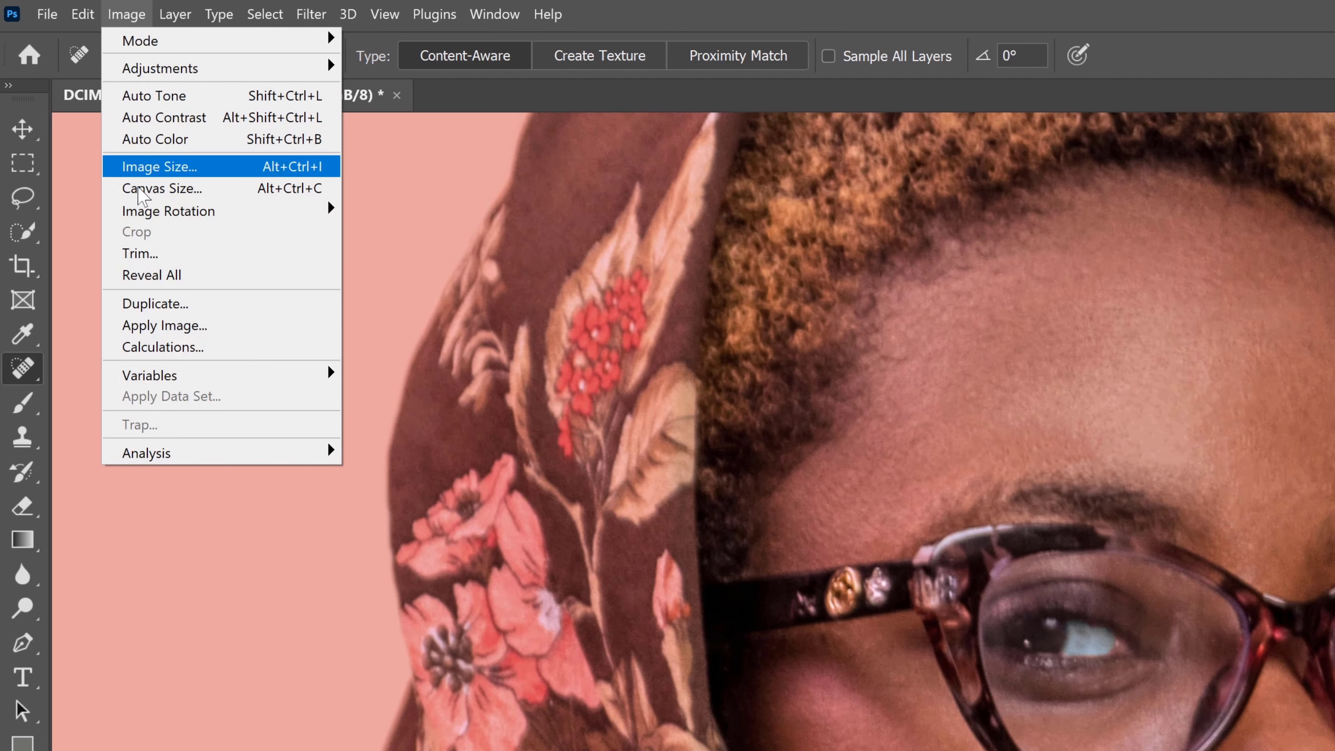
left_click(165, 324)
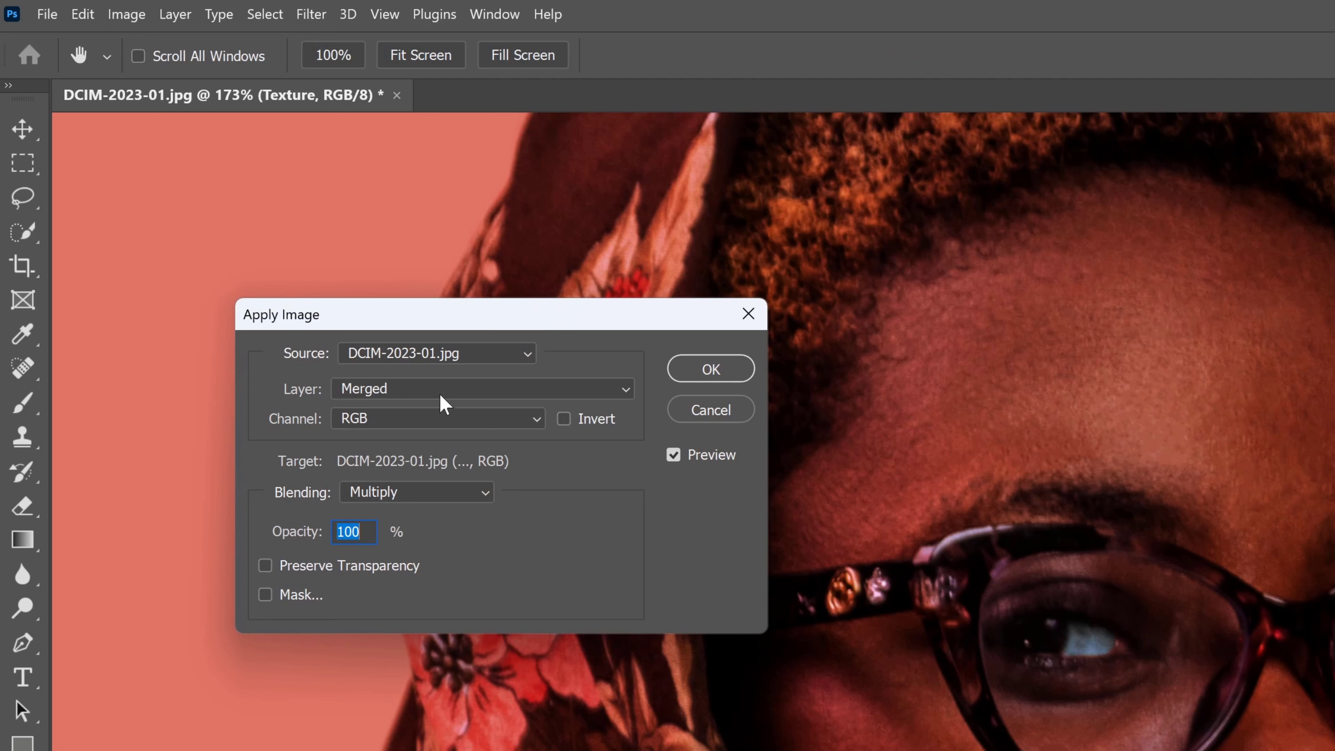
left_click(365, 97)
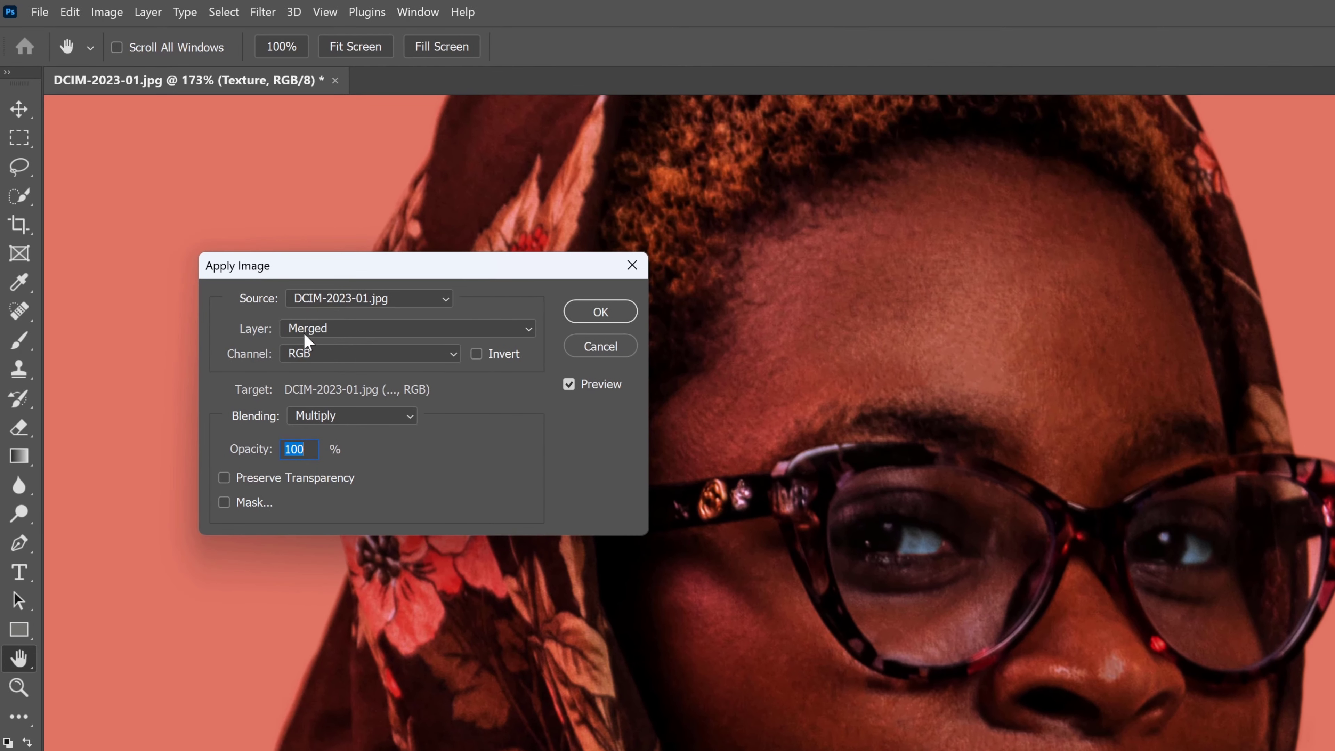
left_click(253, 255)
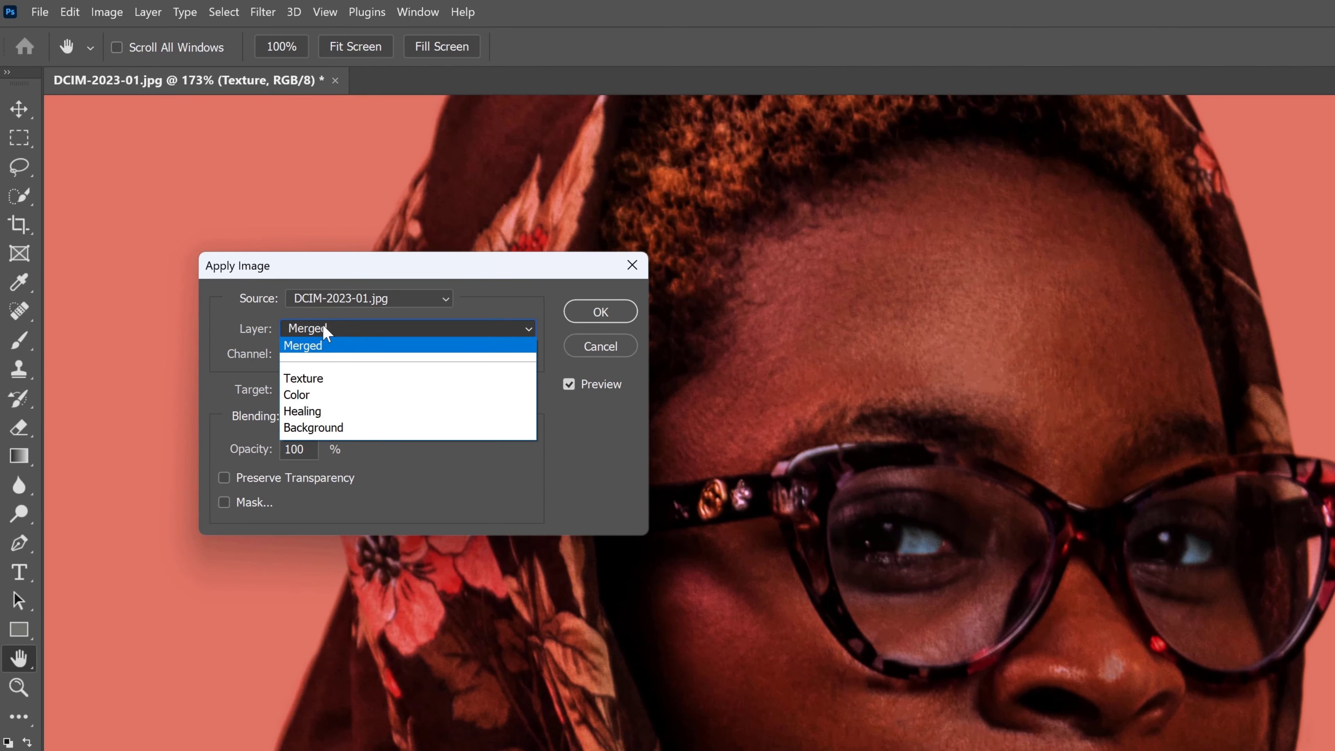
left_click(318, 395)
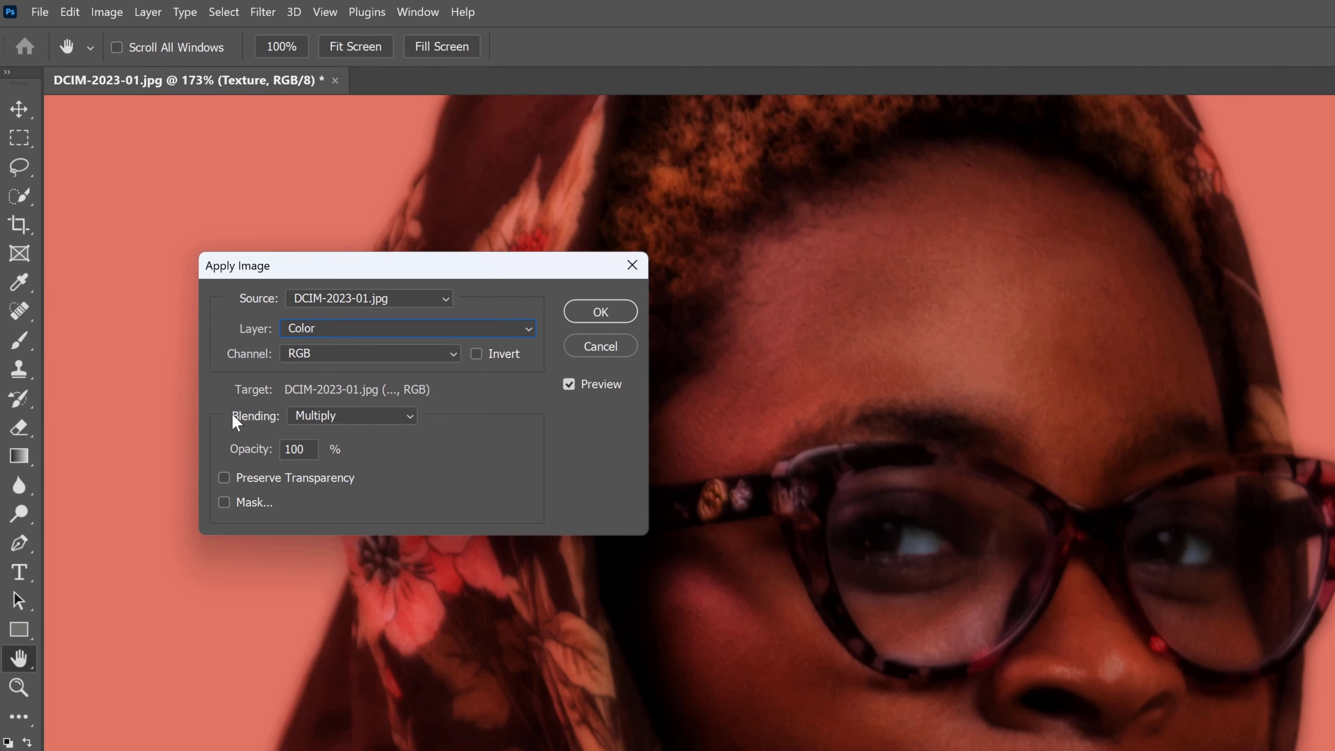
left_click(350, 416)
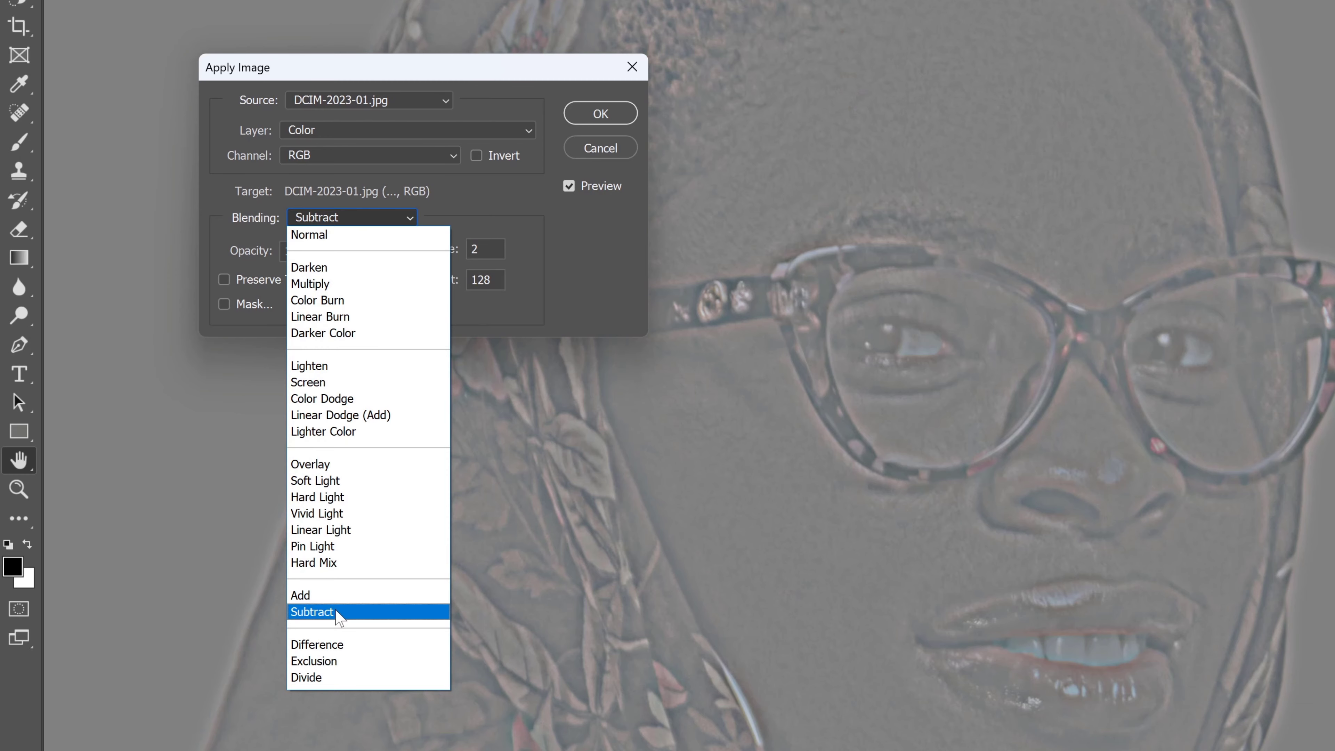
left_click(337, 612)
key("Tab")
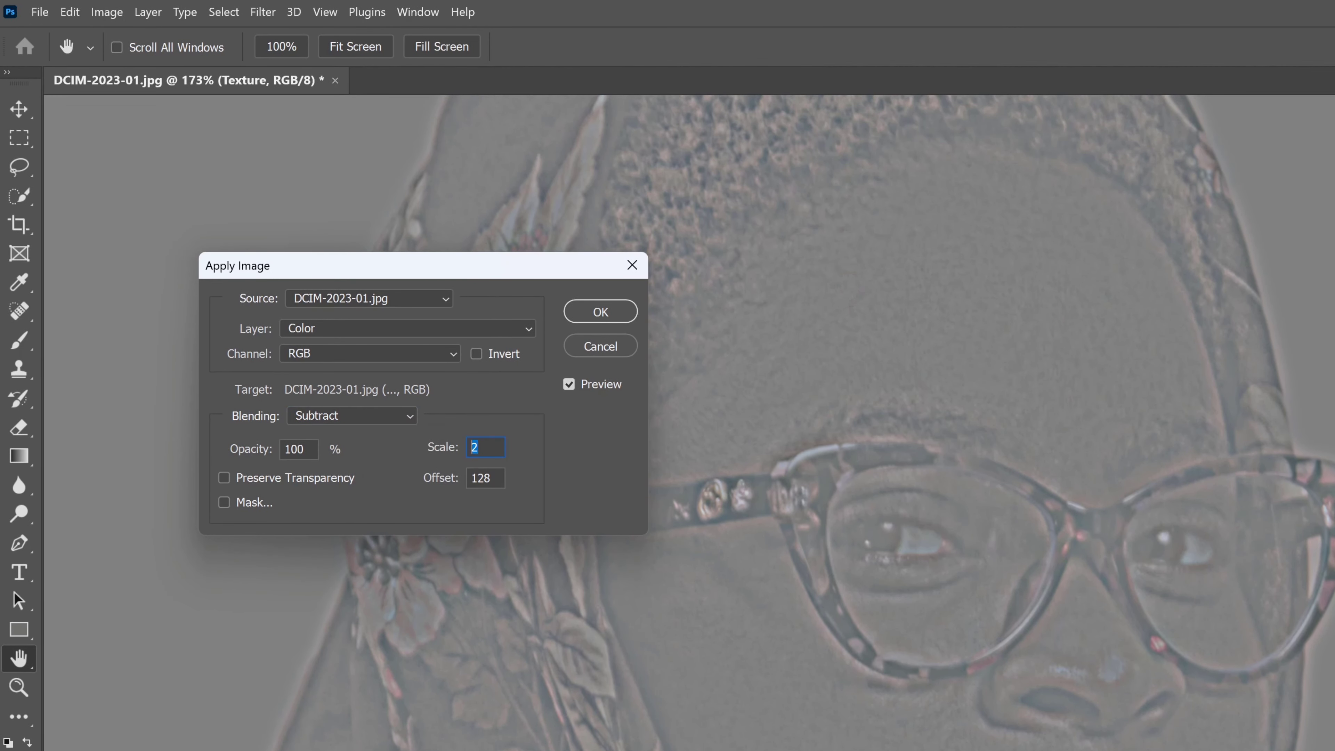
key("Tab")
left_click(601, 311)
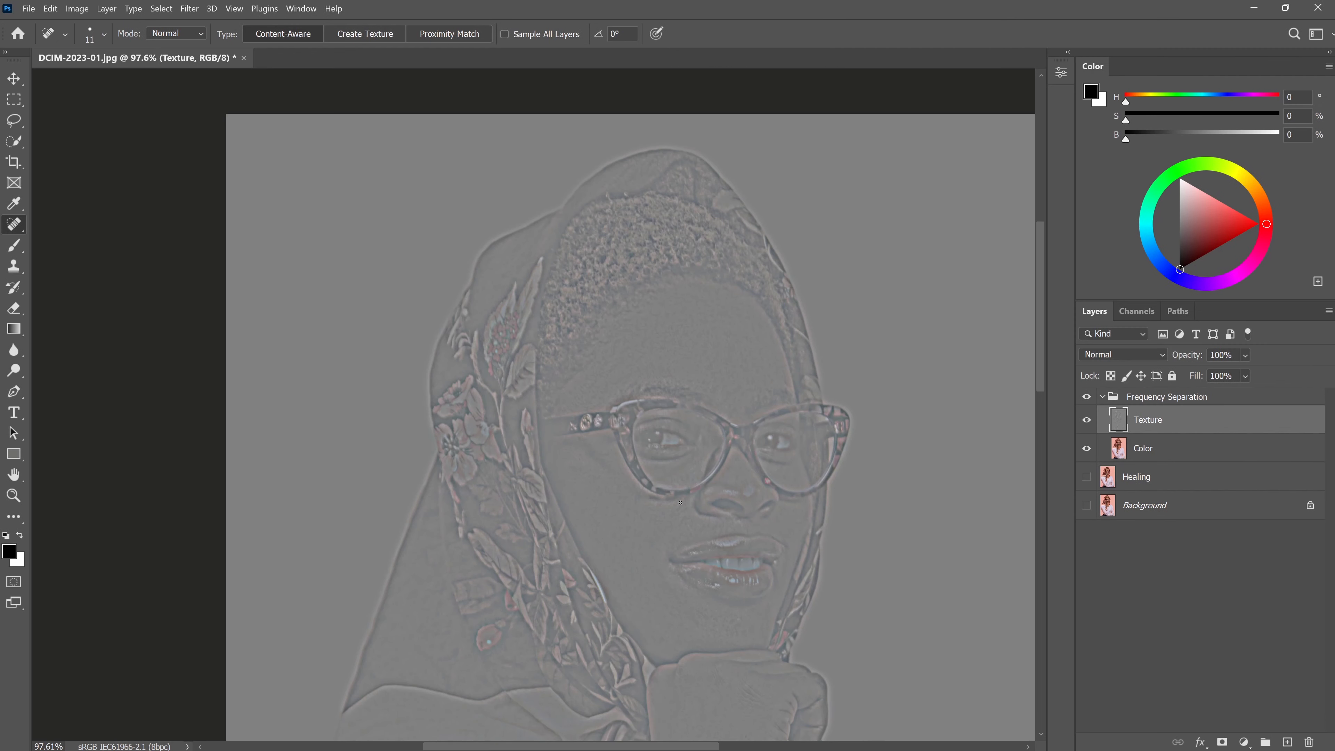
Step: Keep the Color layer visible and set the Texture layer's blend mode to Linear Light
left_click_drag(680, 504, 673, 402)
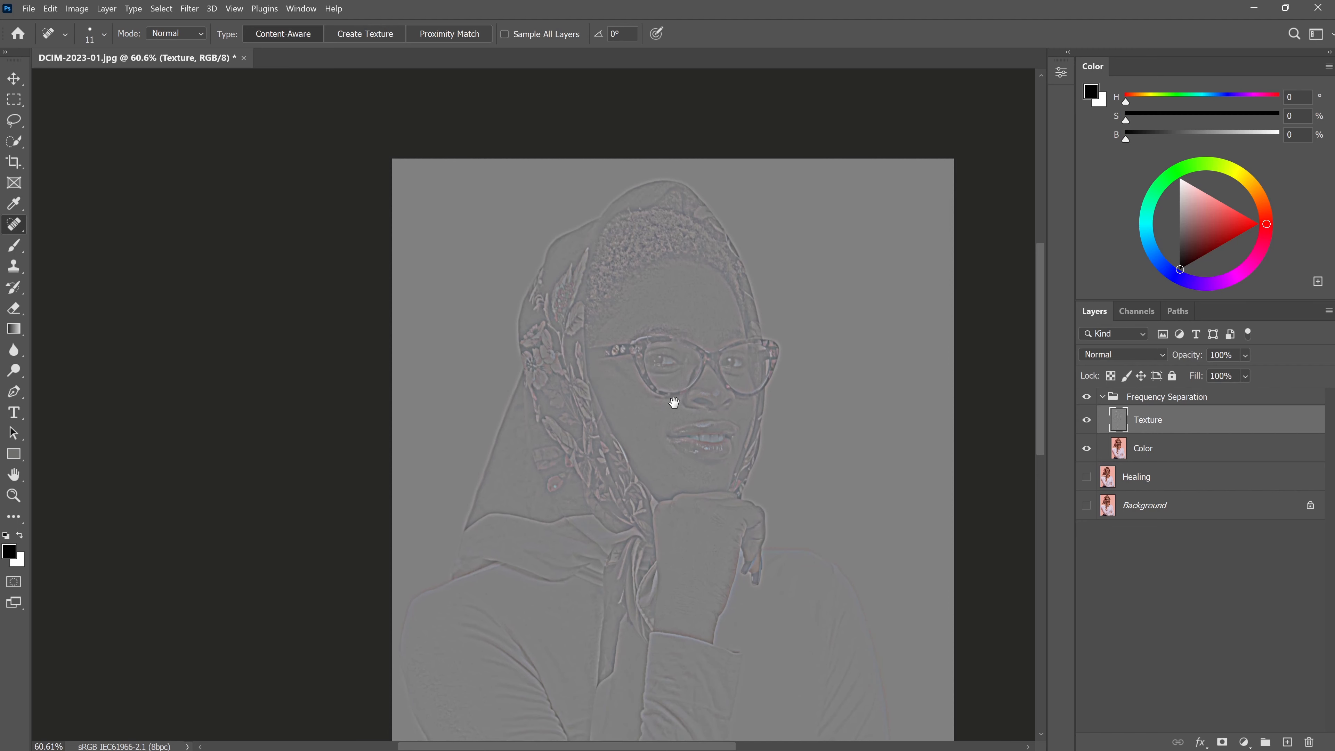
scroll(609, 387, "up", 3)
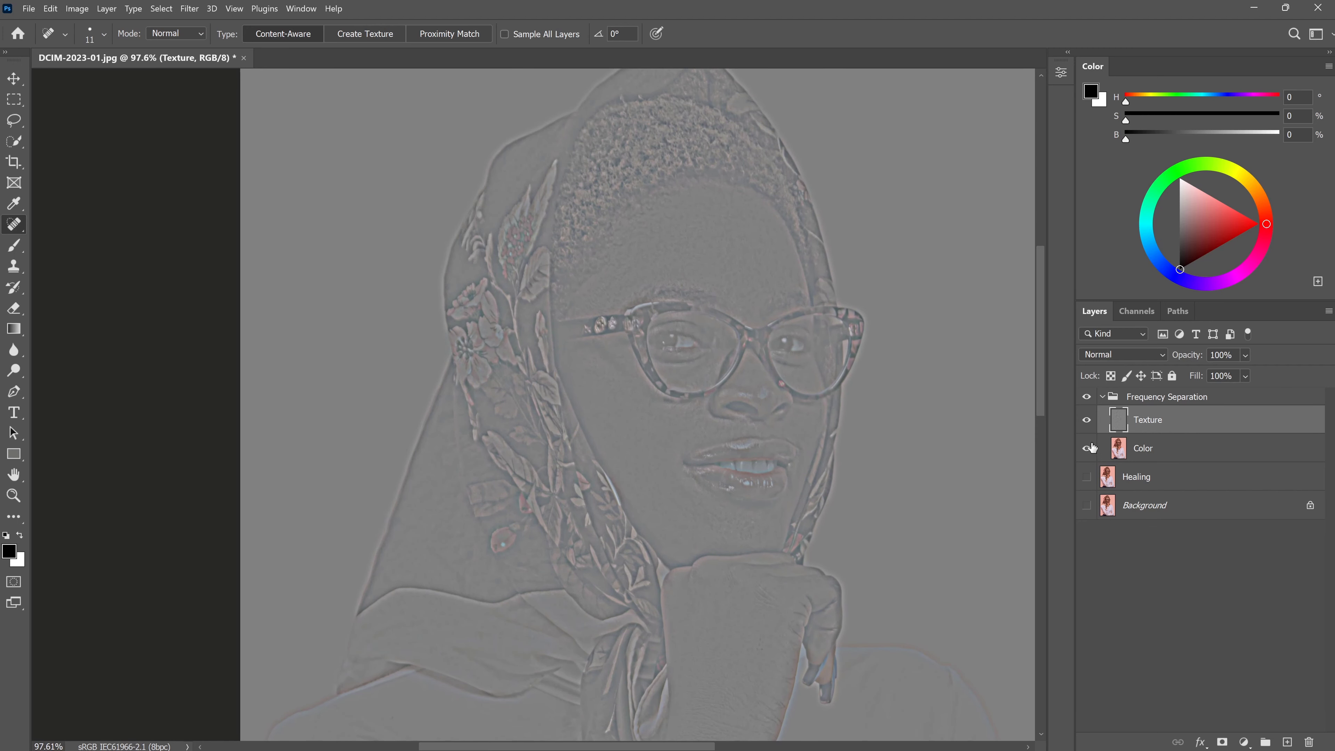
scroll(754, 392, "up", 2)
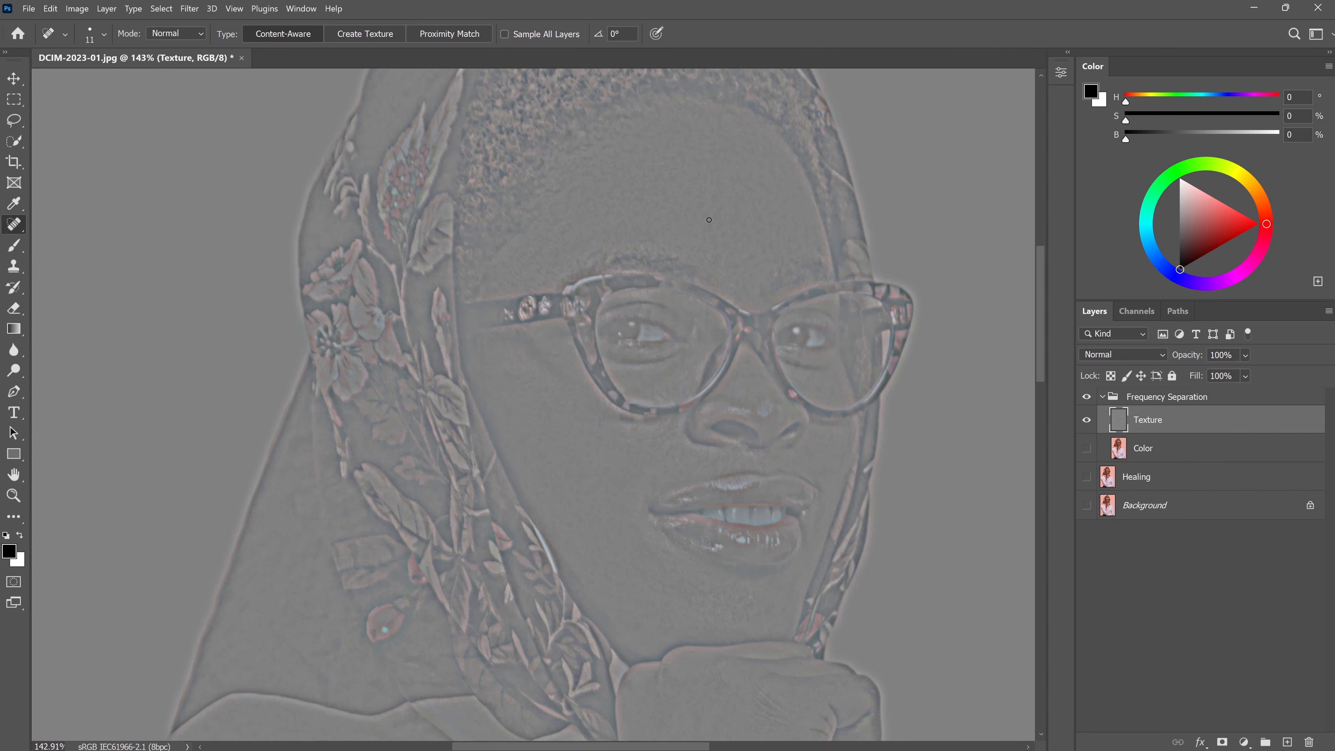
left_click(1086, 449)
left_click(1116, 353)
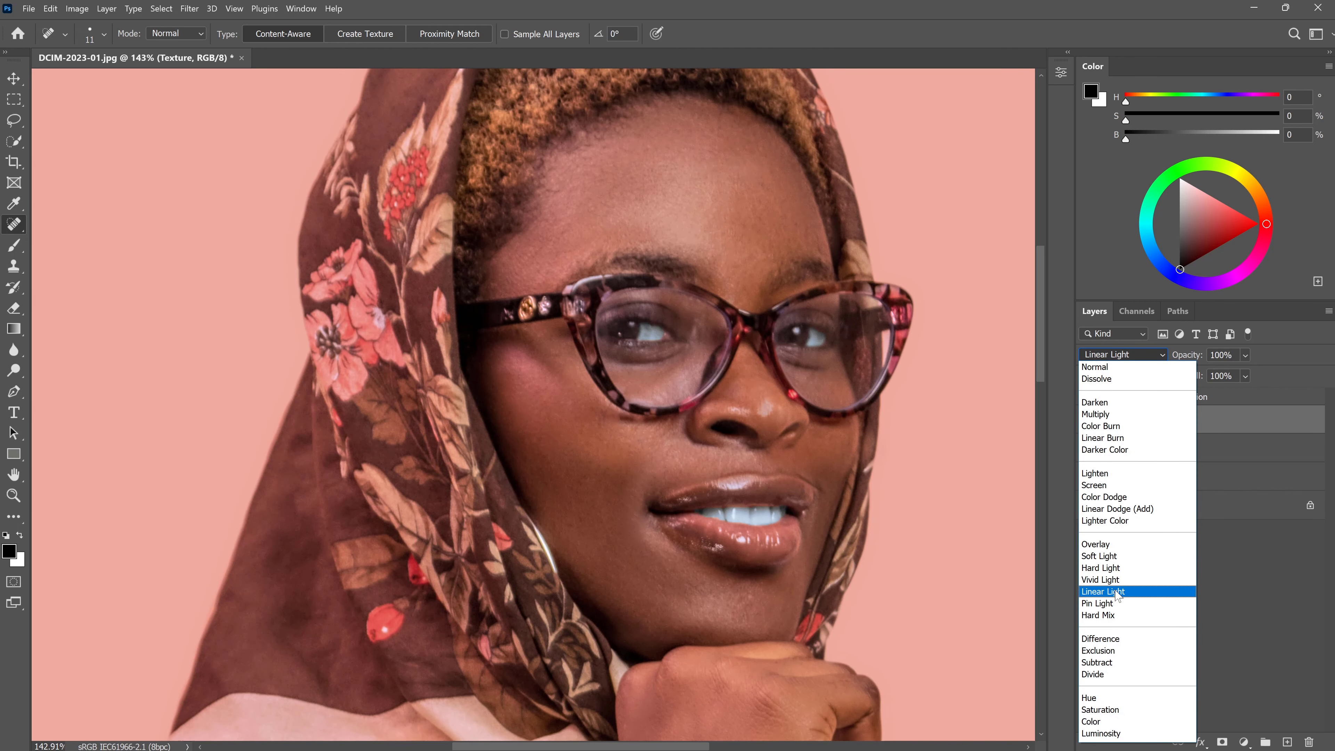
left_click(1115, 591)
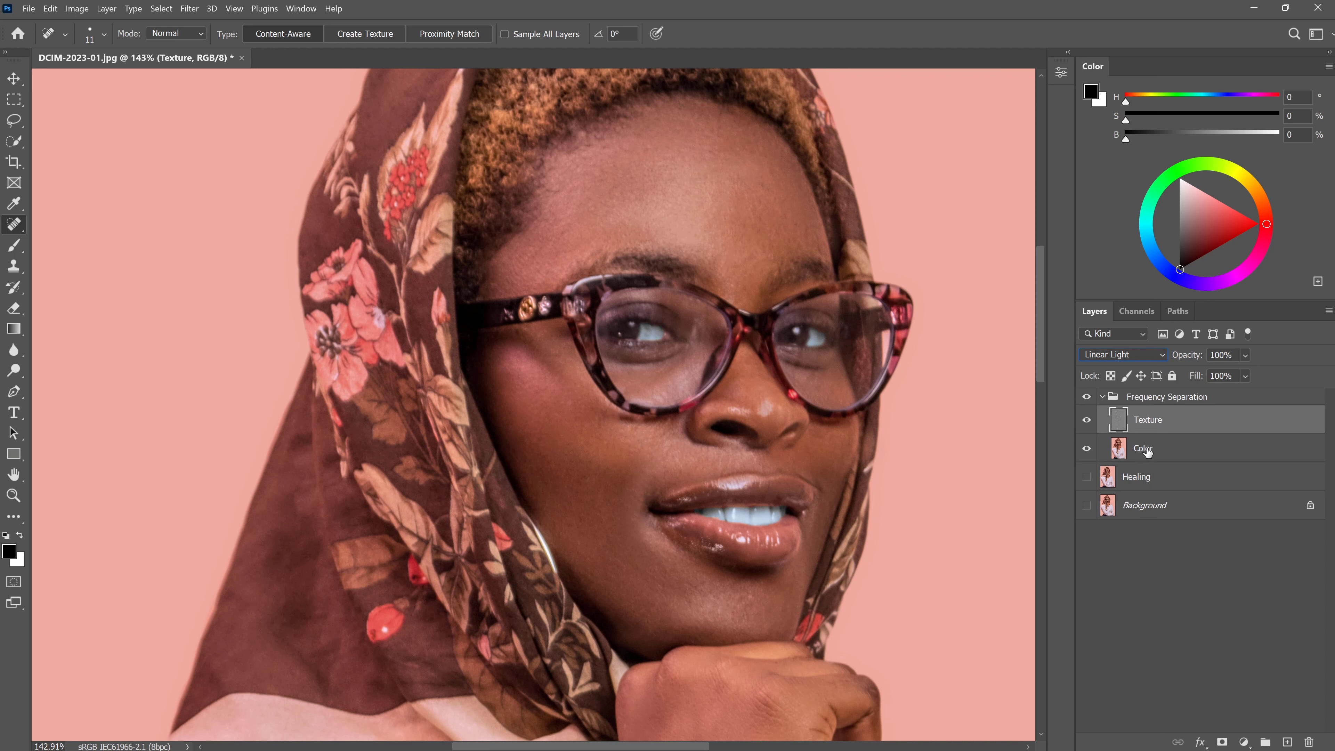
Step: Collapse the Frequency Separation group and toggle its visibility to compare it with the Healing layer shown underneath
left_click(1103, 397)
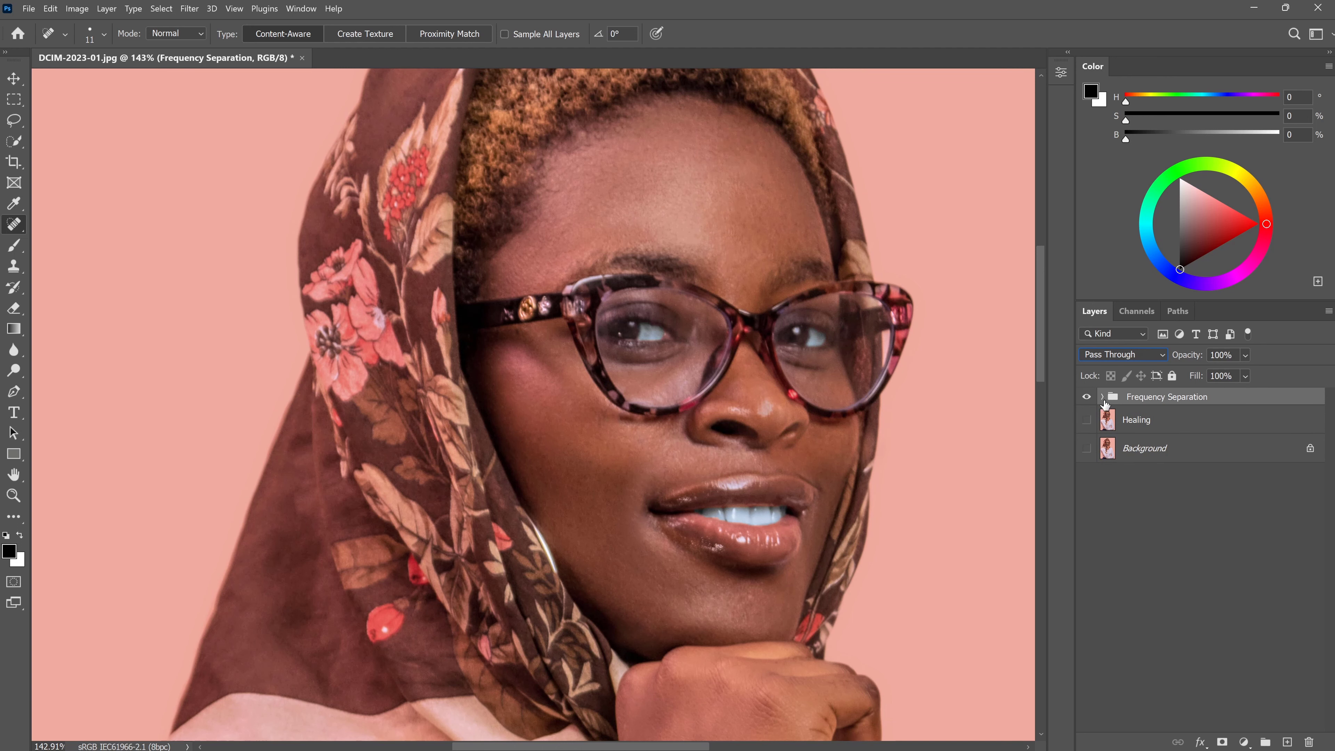
scroll(647, 468, "down", 4)
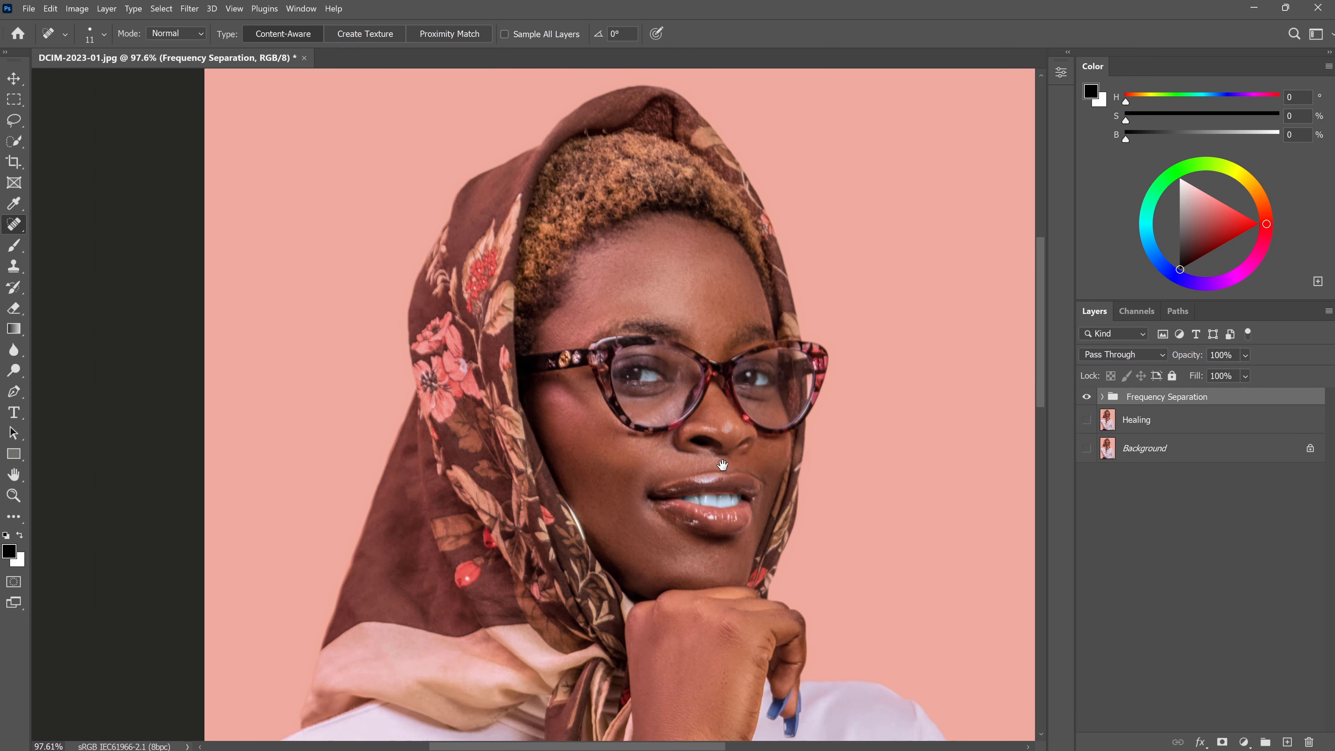
left_click_drag(723, 465, 679, 446)
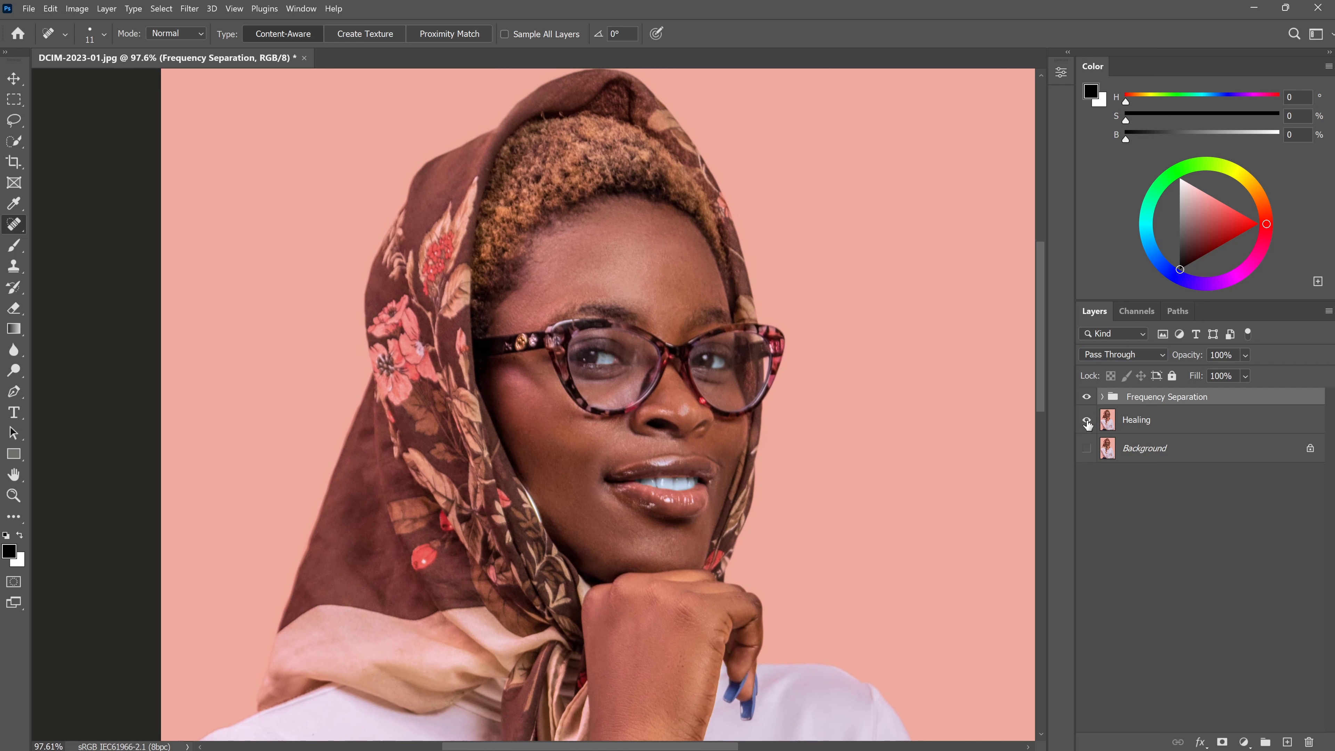
left_click(1086, 398)
left_click(1087, 398)
left_click(1087, 398)
left_click(1087, 398)
Step: Expand the Frequency Separation group and select the Color layer
left_click(1103, 398)
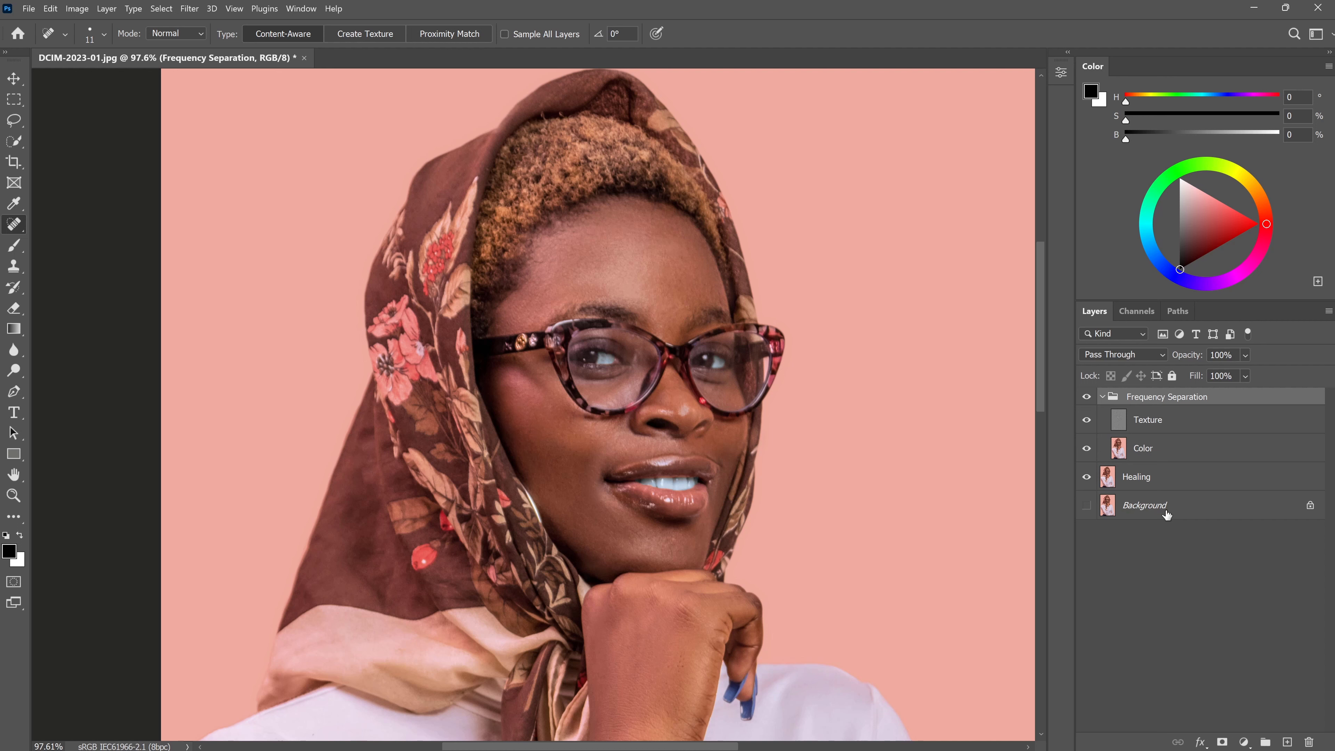
left_click(1141, 451)
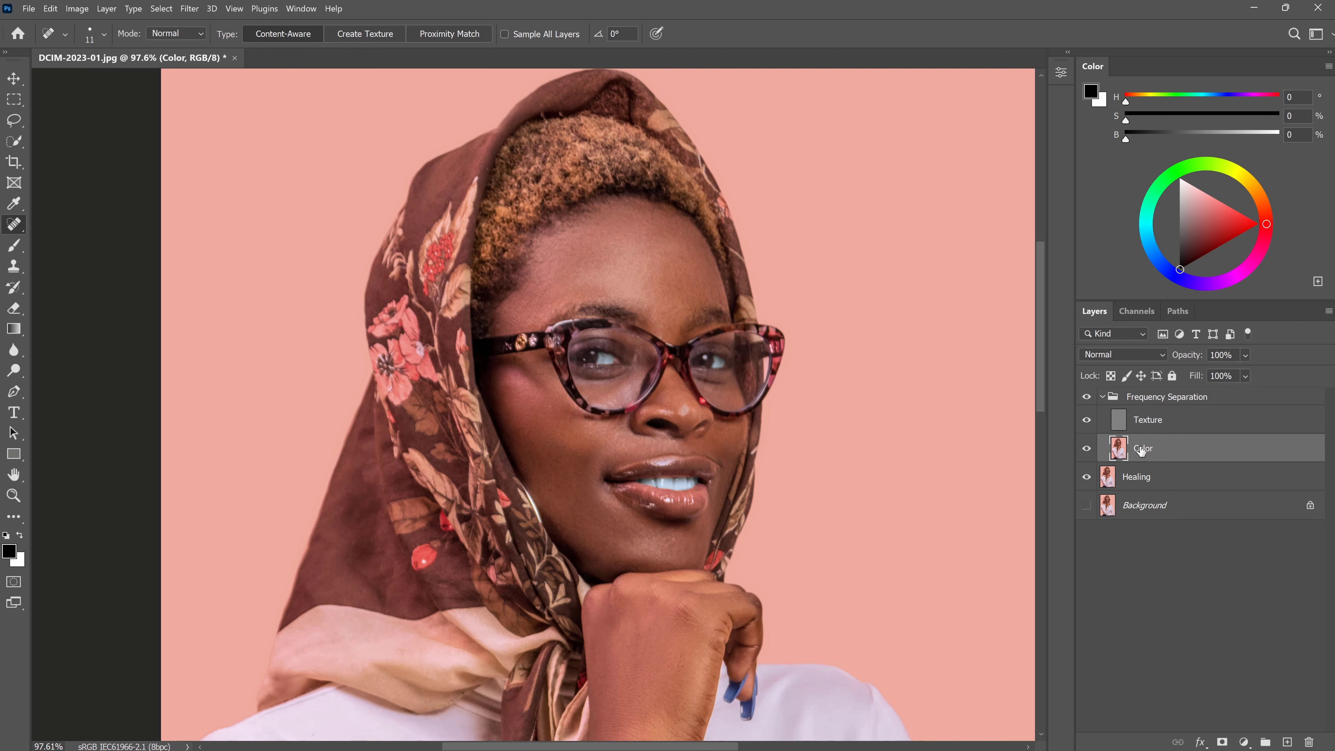
Step: Hide the Texture layer and switch to the Mixer Brush tool for working on the Color layer
left_click(1086, 421)
scroll(644, 266, "up", 5)
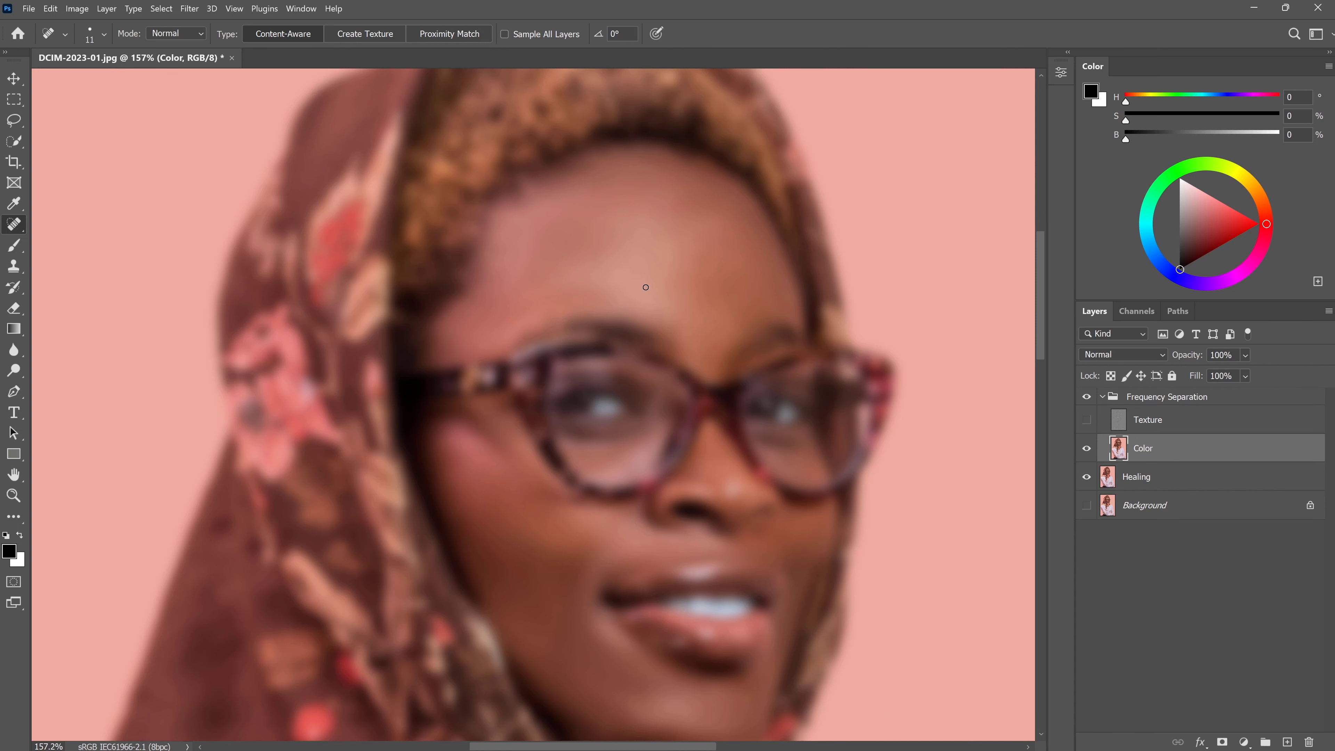
mouse_move(630, 342)
left_mouse_down()
mouse_move(685, 286)
mouse_move(636, 343)
left_mouse_up()
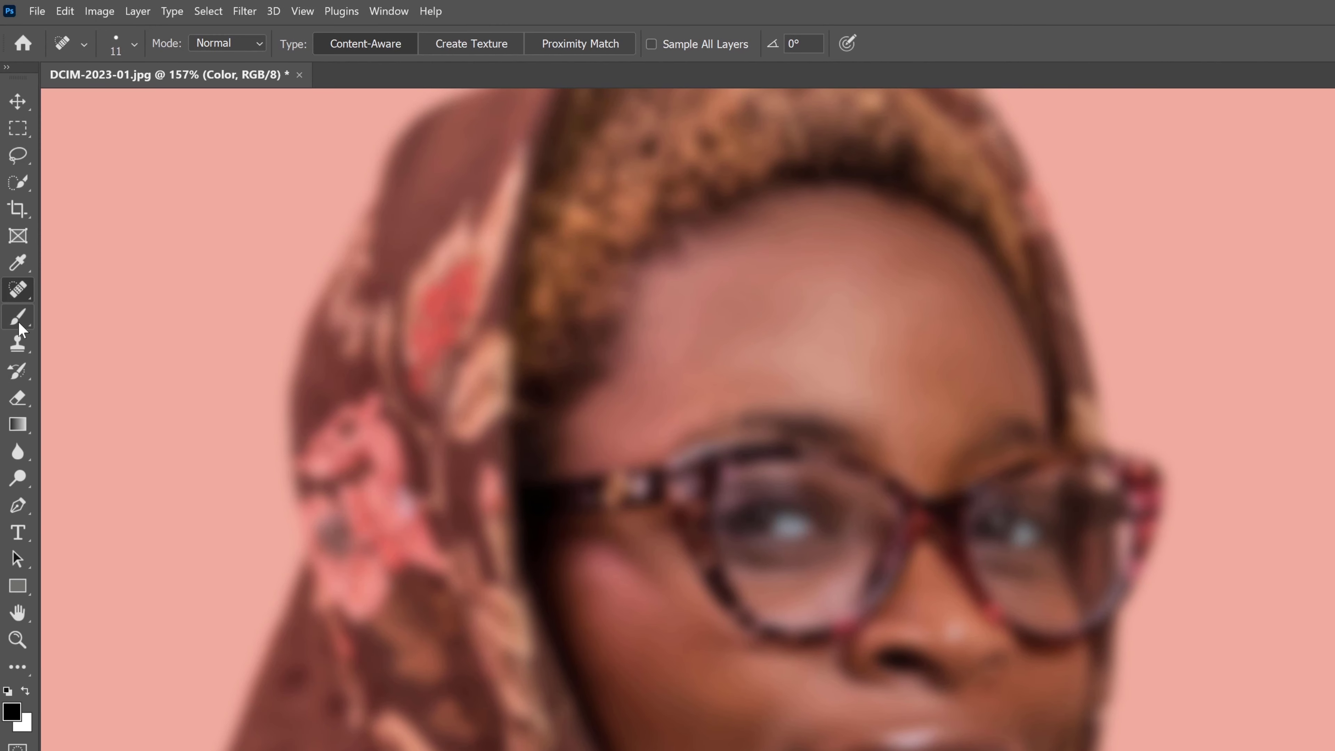
left_click(20, 329)
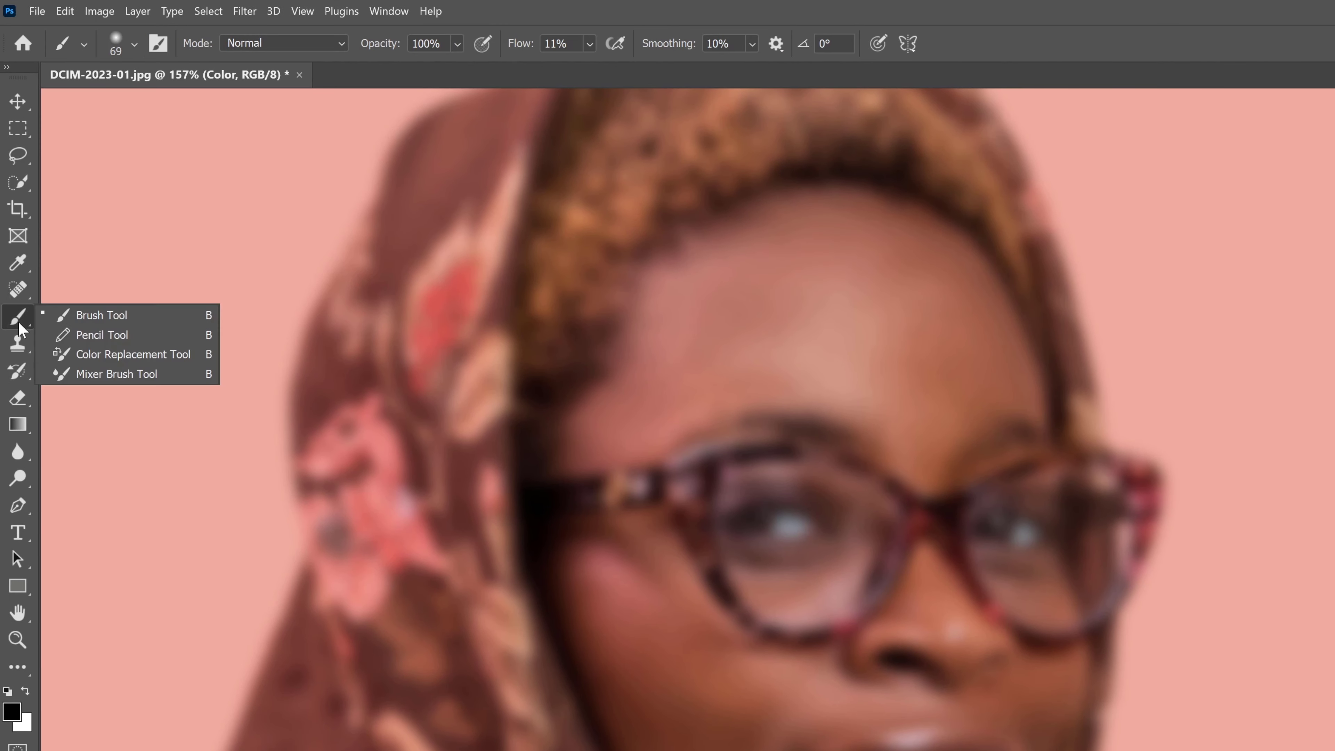
left_click(109, 373)
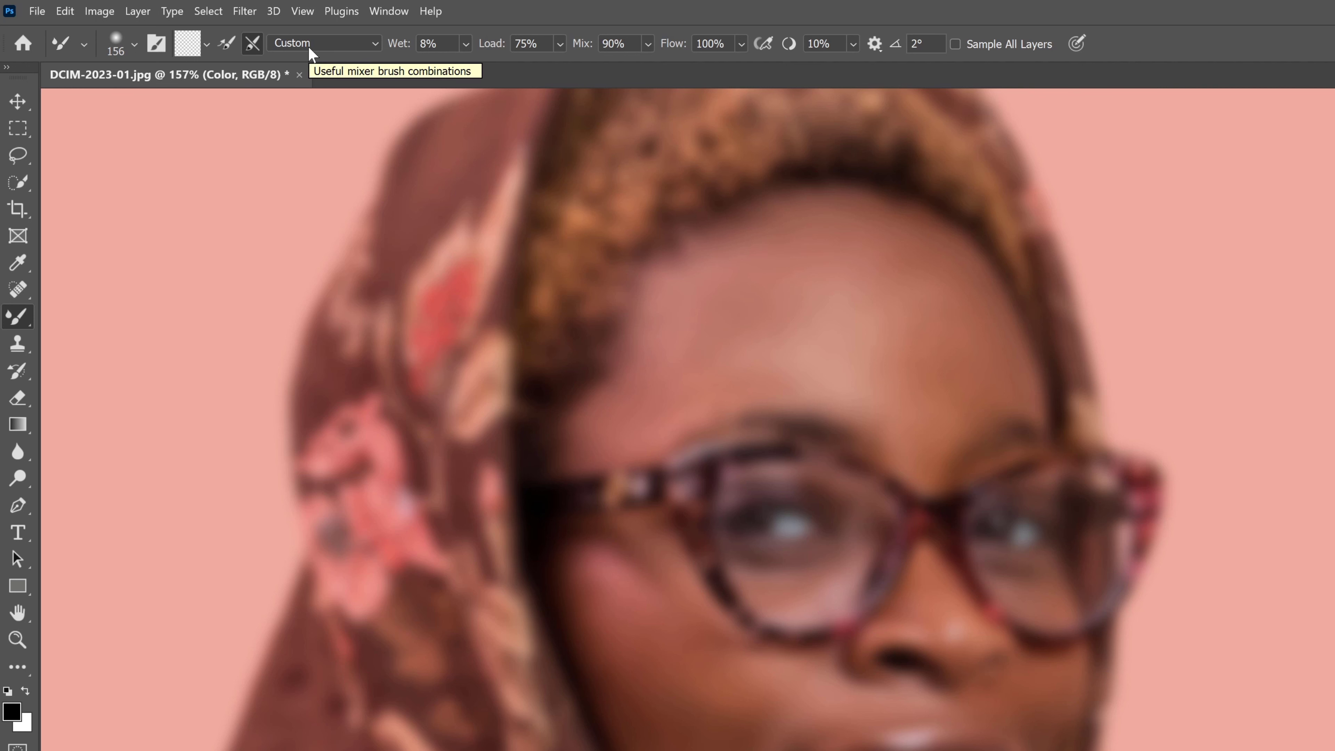
Step: Set the Mixer Brush to clean but not load after each stroke, with Wet 8%, Load 75%, Mix 90% and Flow 100%
left_click(224, 43)
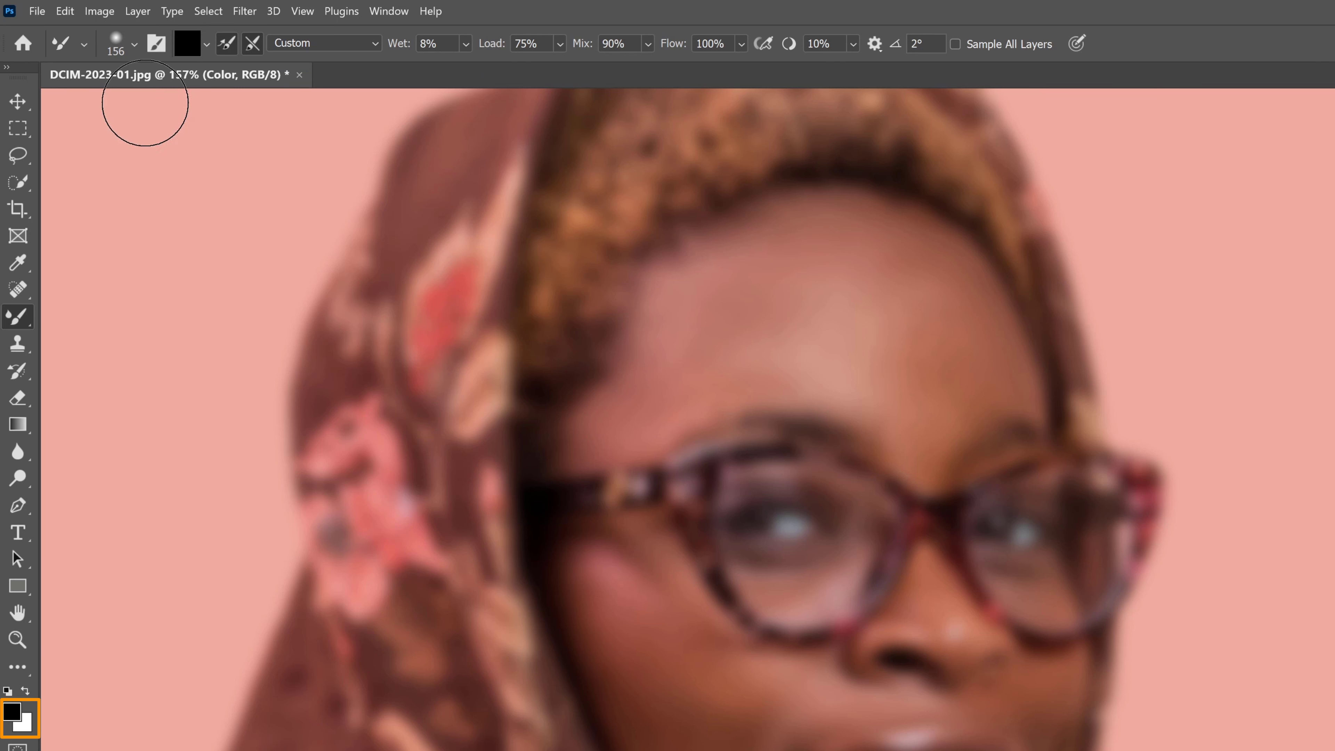
left_click(226, 45)
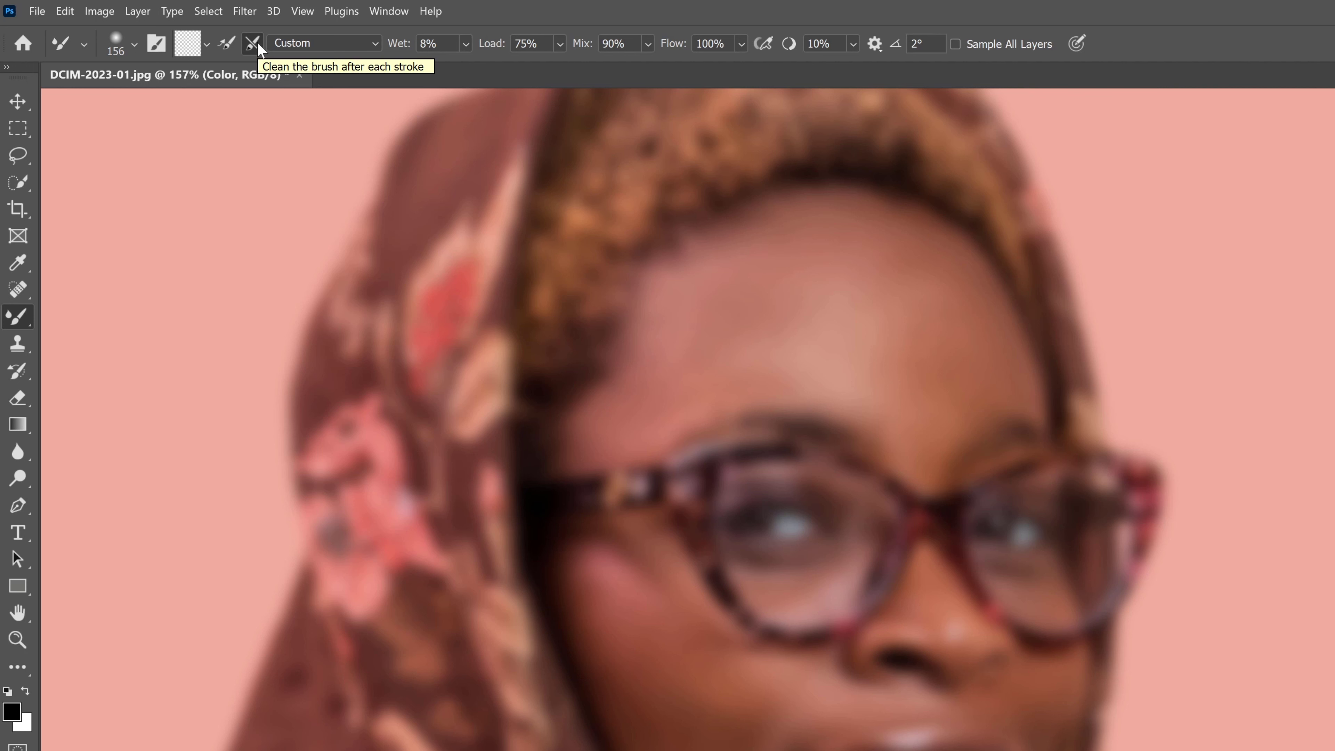
key("Return")
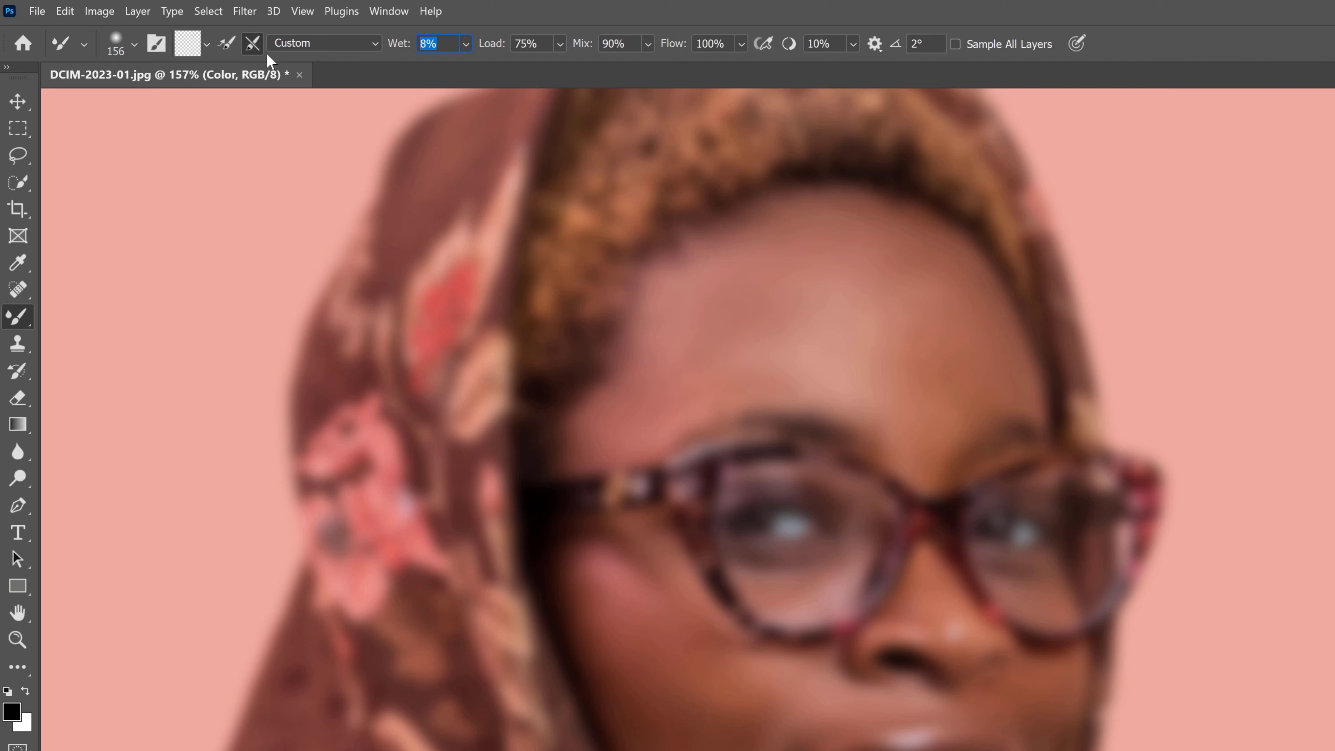
key("Tab")
key("Tab")
key("Tab")
key("Return")
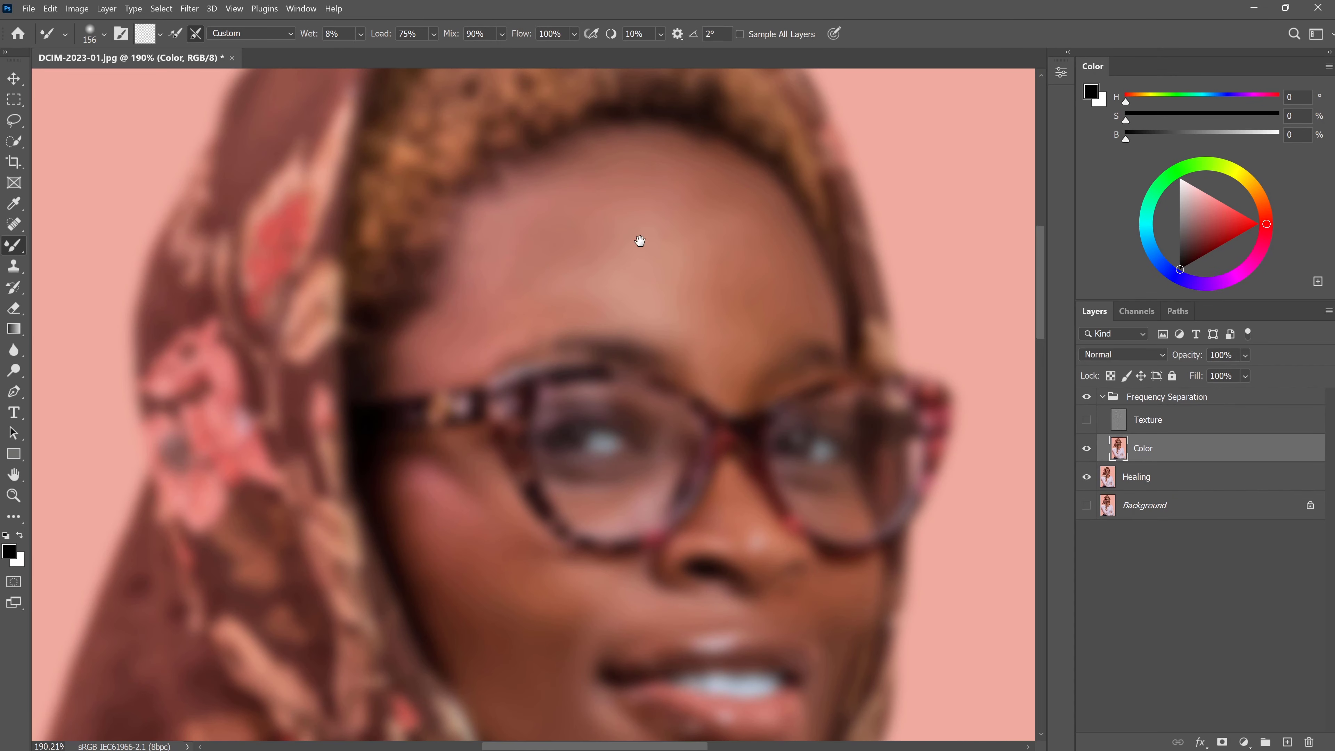
Step: Blend the forehead's skin tones on the Color layer with a 156 px Mixer Brush
scroll(823, 316, "up", 2)
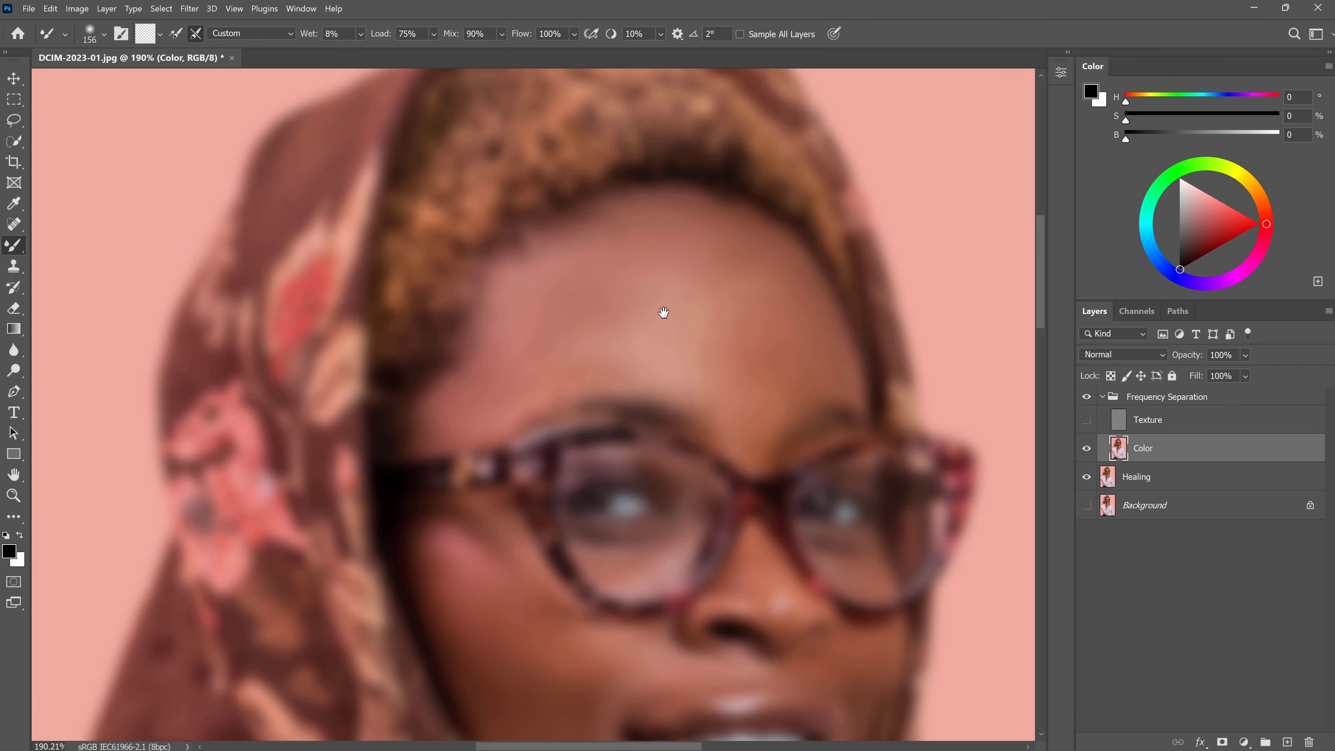
left_click_drag(663, 312, 670, 331)
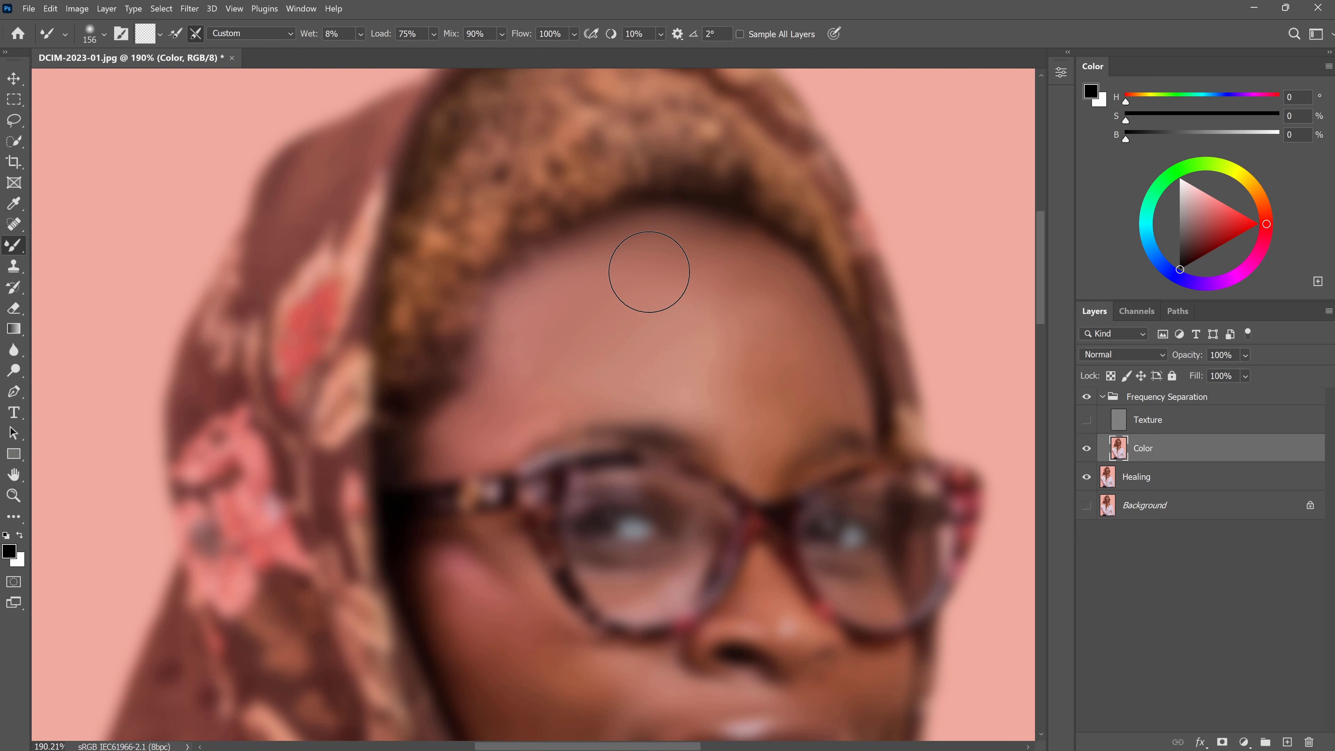
left_click_drag(617, 268, 674, 142)
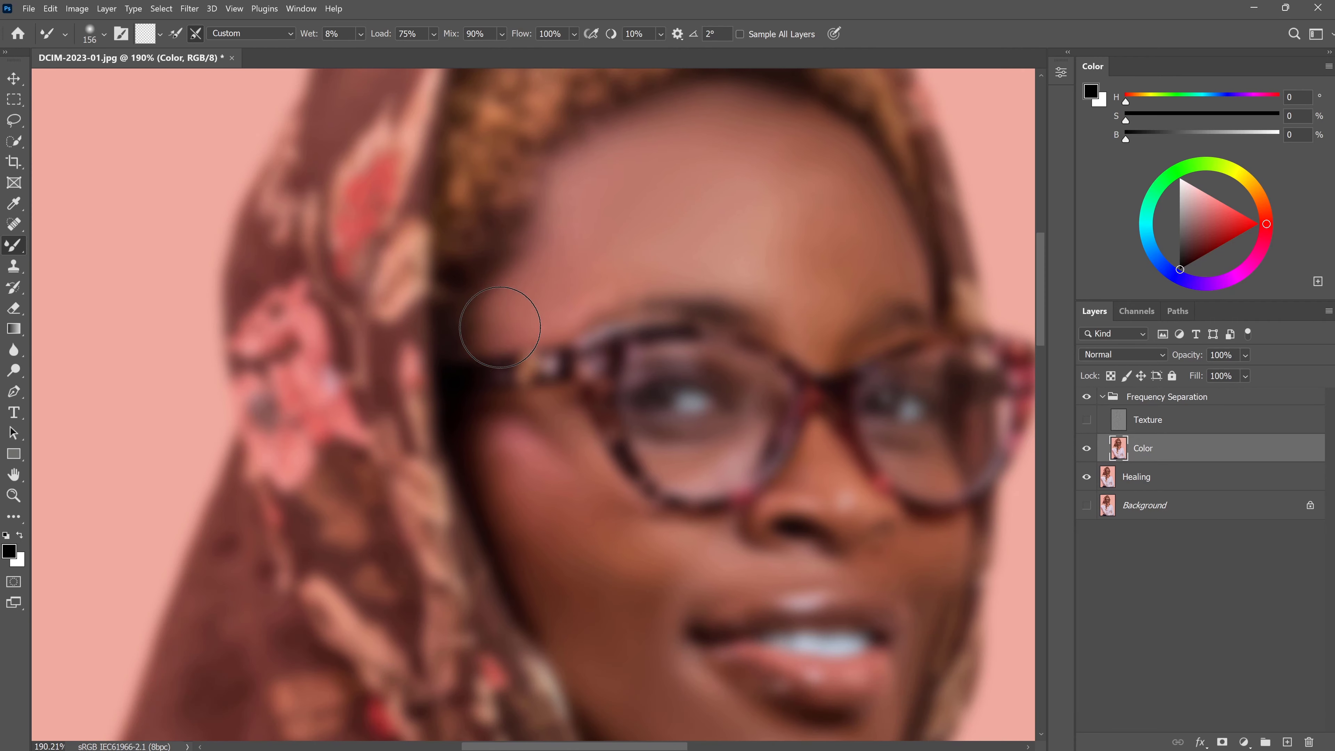
left_click_drag(737, 189, 666, 323)
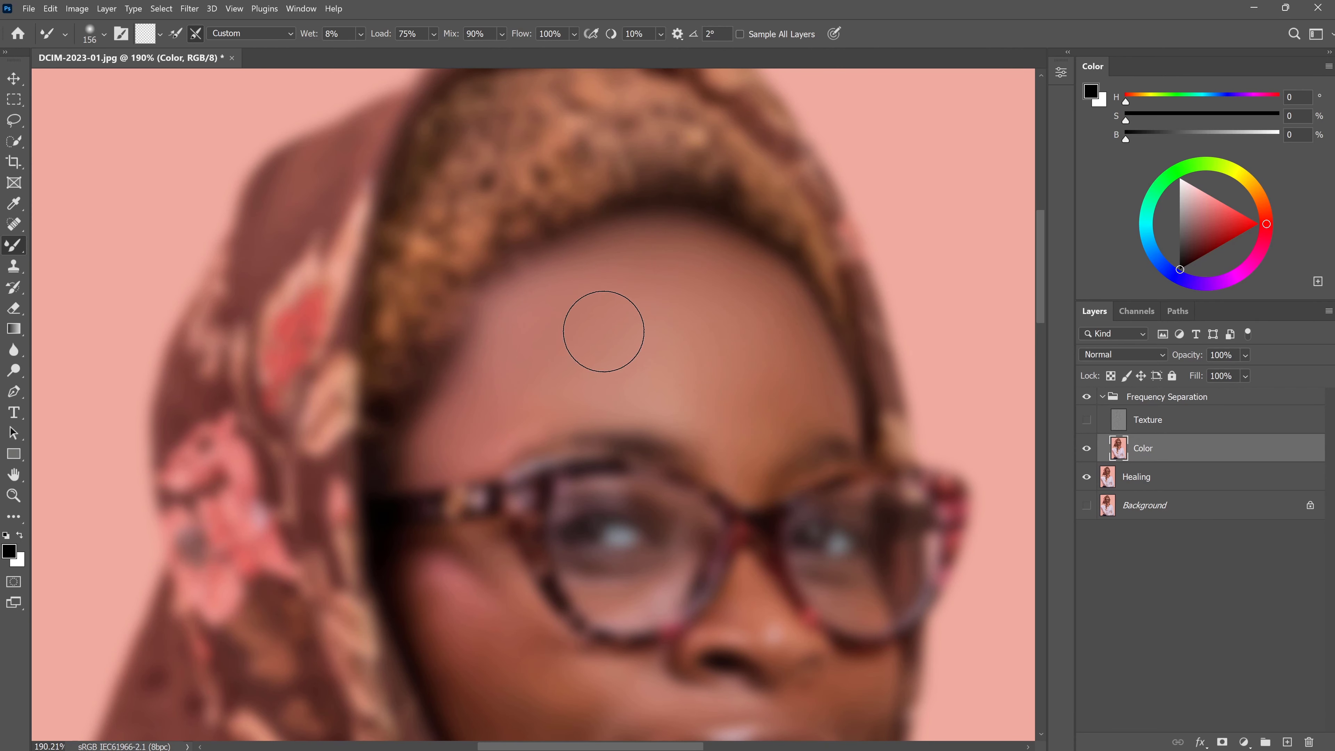
mouse_move(477, 448)
left_mouse_down()
mouse_move(512, 432)
mouse_move(504, 332)
left_mouse_up()
Step: Smooth the tones of the cheek and the skin beside the mouth with a 90 px Mixer Brush
scroll(869, 462, "down", 5)
left_click_drag(715, 382, 530, 391)
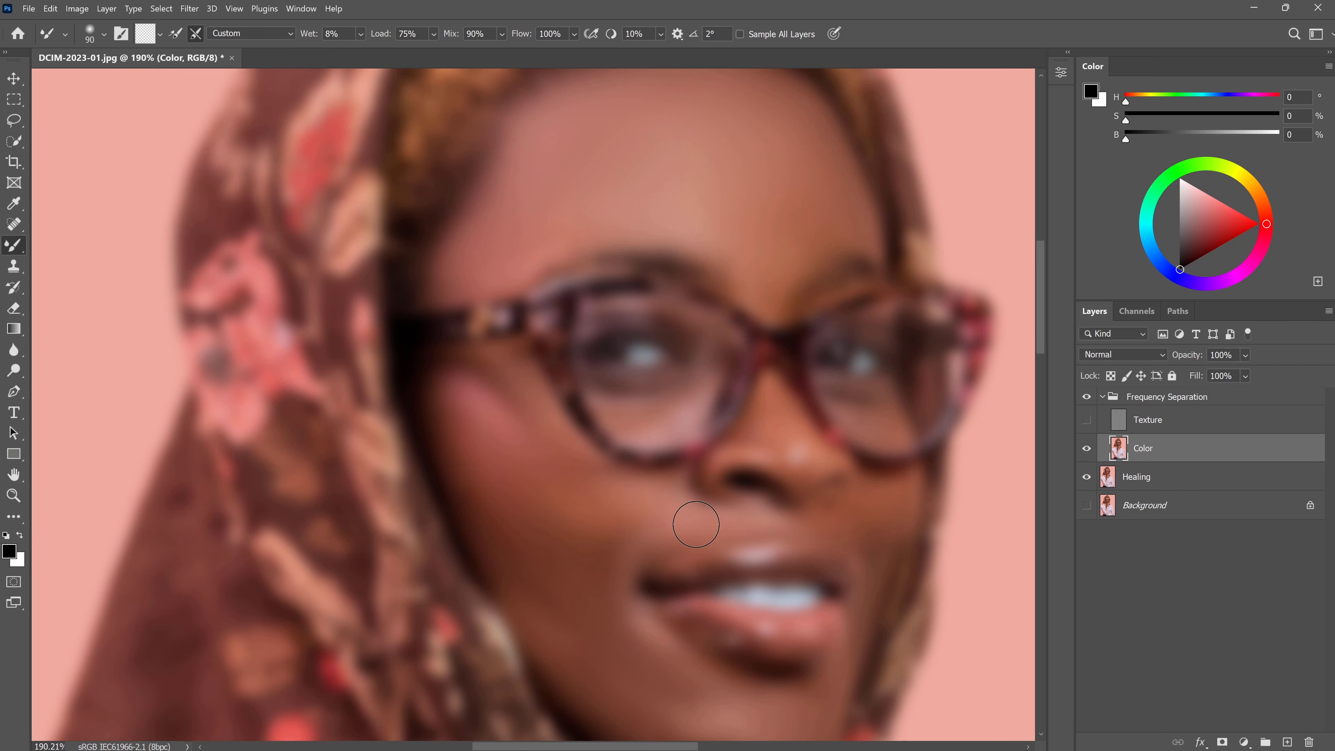
left_click_drag(663, 693, 581, 592)
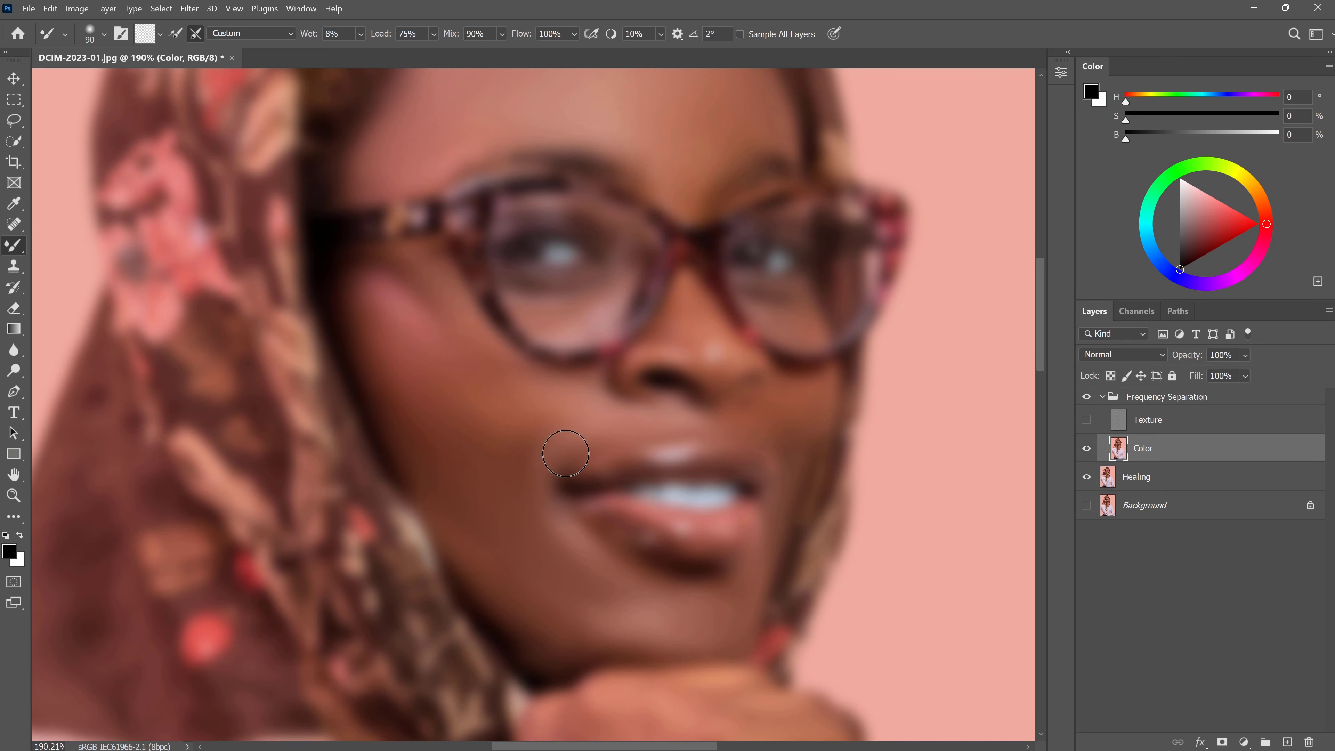
left_click_drag(612, 418, 566, 450)
mouse_move(678, 542)
left_mouse_down()
mouse_move(601, 507)
mouse_move(725, 545)
mouse_move(737, 526)
mouse_move(688, 537)
mouse_move(587, 503)
mouse_move(711, 528)
left_mouse_up()
scroll(642, 576, "down", 3)
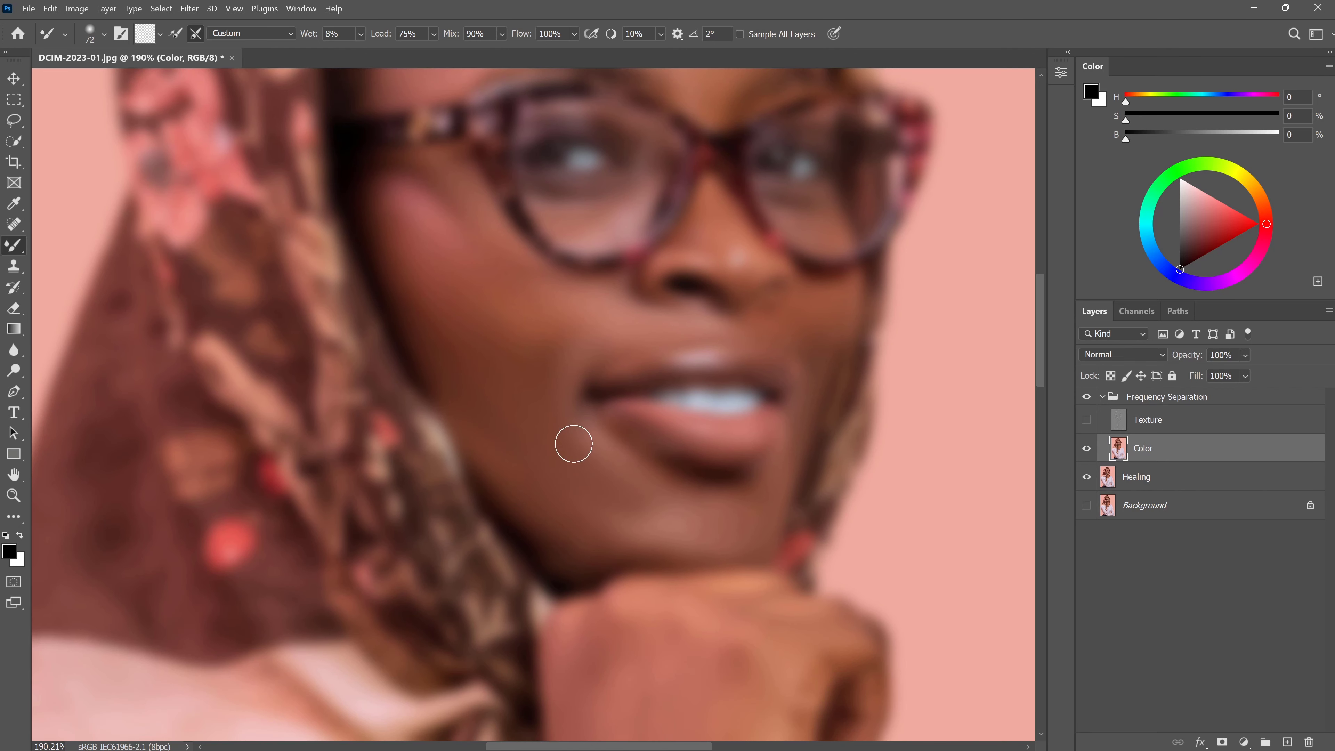
Step: Blend the skin around the lips, chin and jaw on the Color layer, varying the Mixer Brush between 72 and 91 px
left_click_drag(565, 492, 485, 449)
left_click_drag(748, 477, 613, 575)
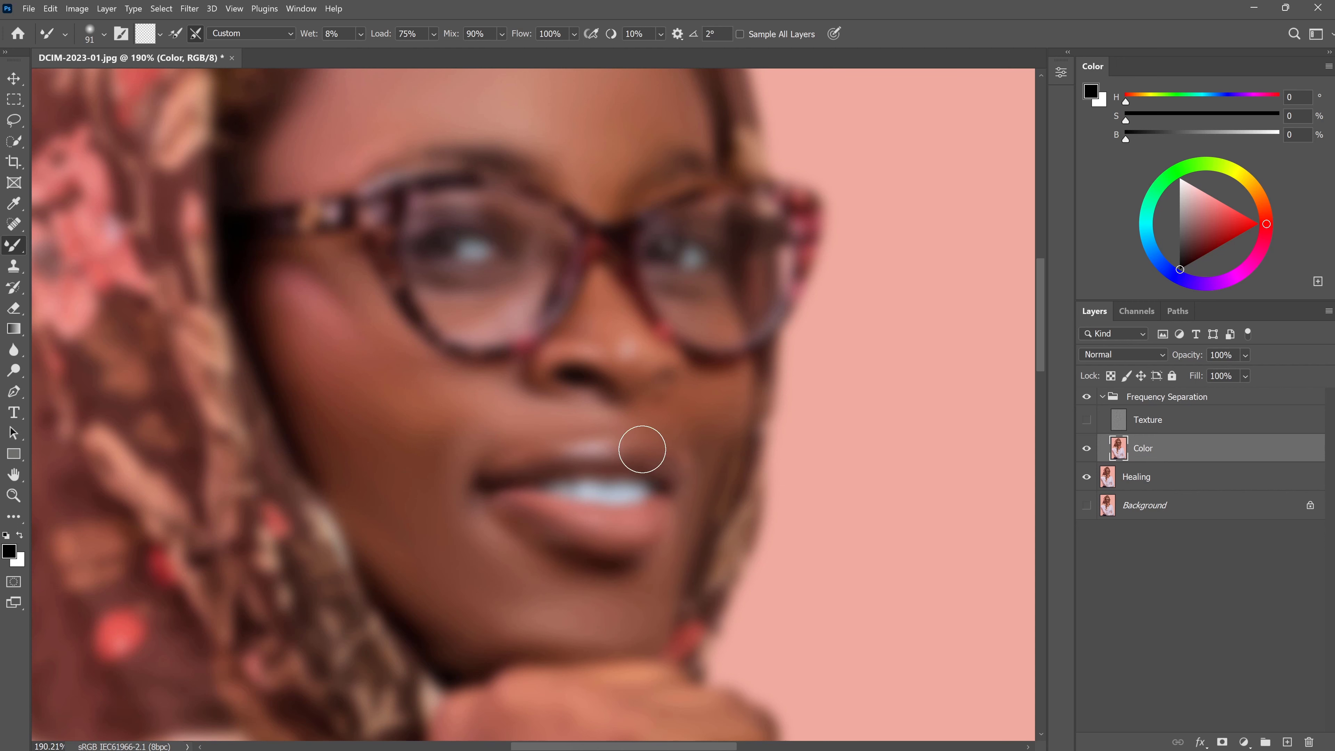
left_click_drag(714, 400, 703, 403)
left_click_drag(597, 285, 650, 425)
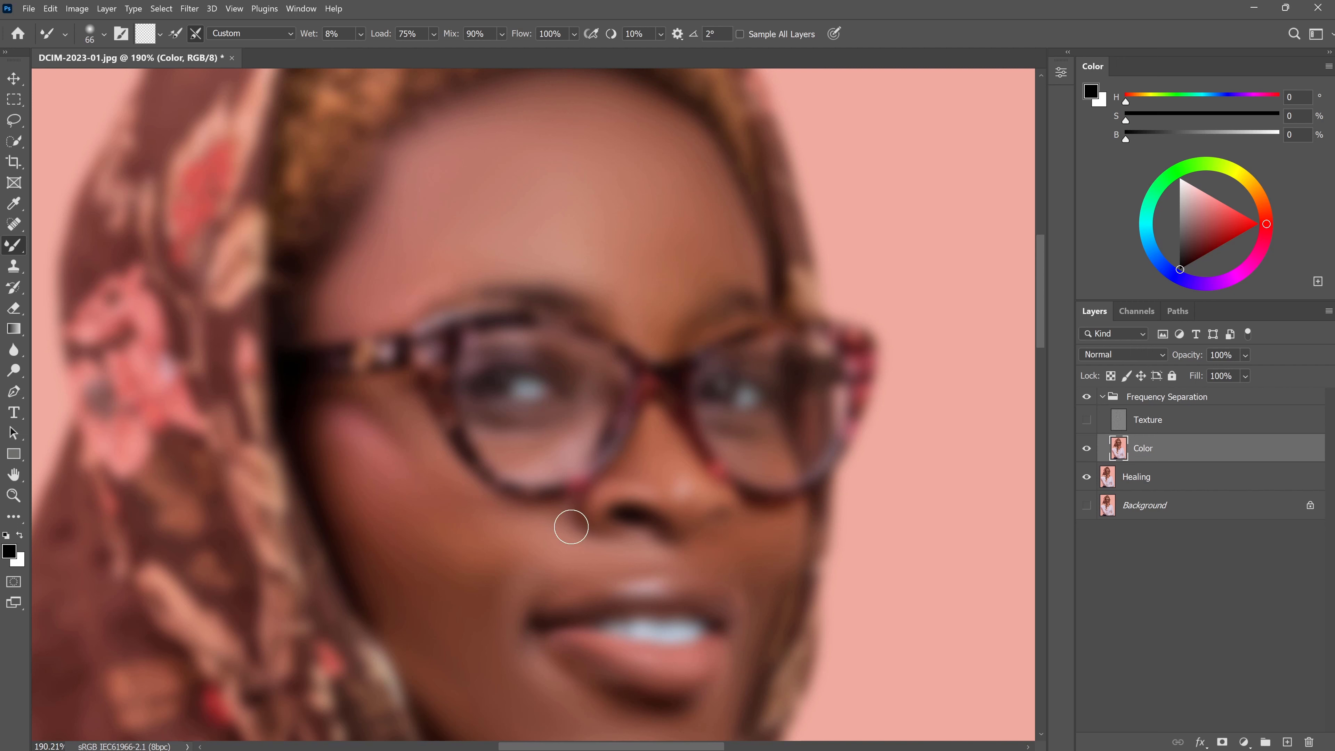
Step: Smooth the tones beside the nose, behind the glasses and along the nose bridge with a 66 px Mixer Brush
left_click_drag(605, 433, 664, 444)
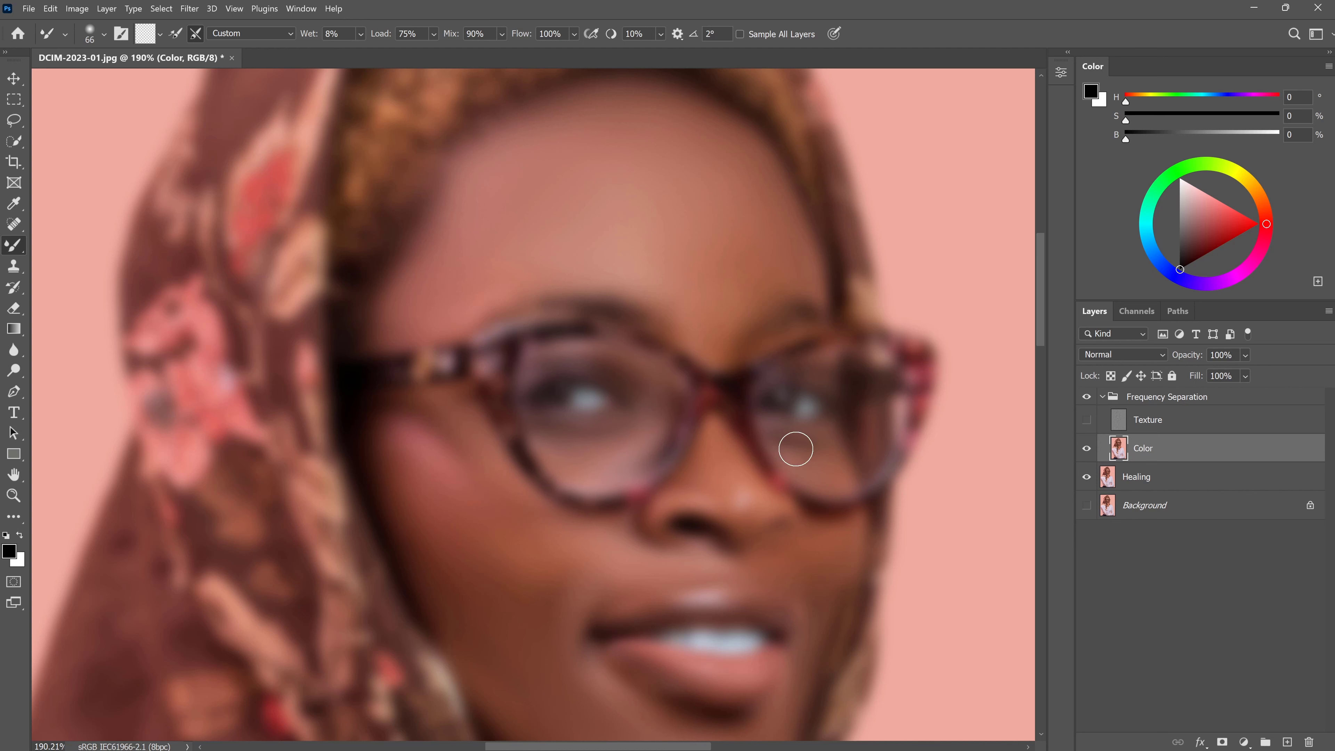
left_click_drag(567, 303, 644, 426)
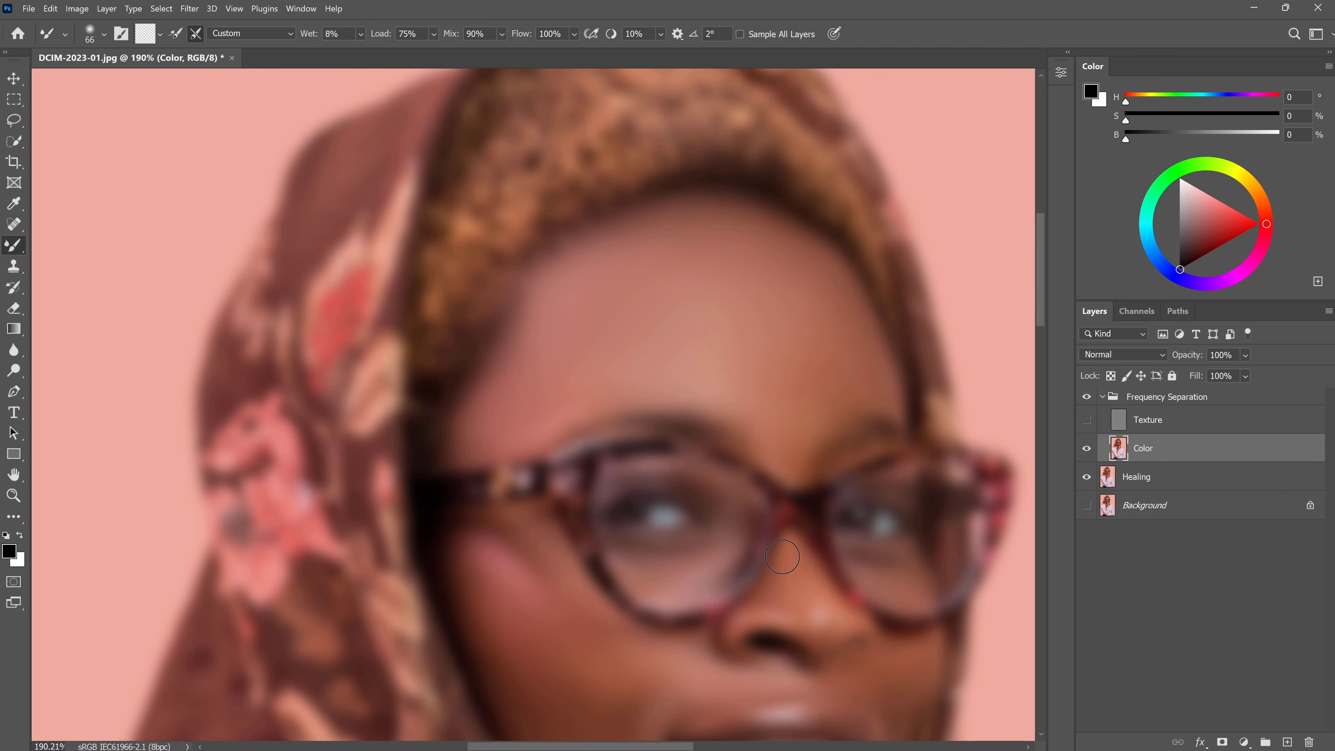
left_click_drag(826, 606, 809, 272)
left_click_drag(588, 319, 613, 317)
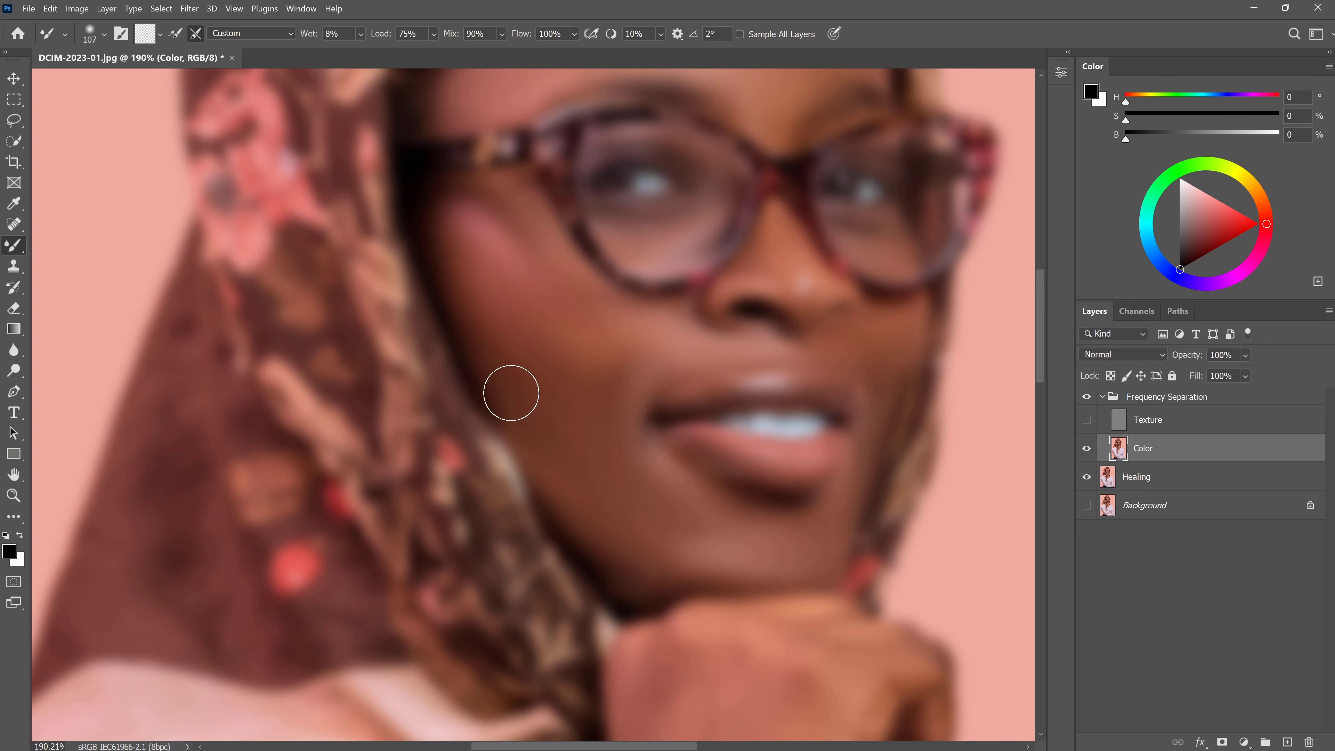
Step: Blend the color transitions on the hand and wrist with the Mixer Brush at 131 and 117 px
scroll(631, 483, "down", 5)
scroll(691, 378, "up", 5)
left_click_drag(691, 373, 703, 373)
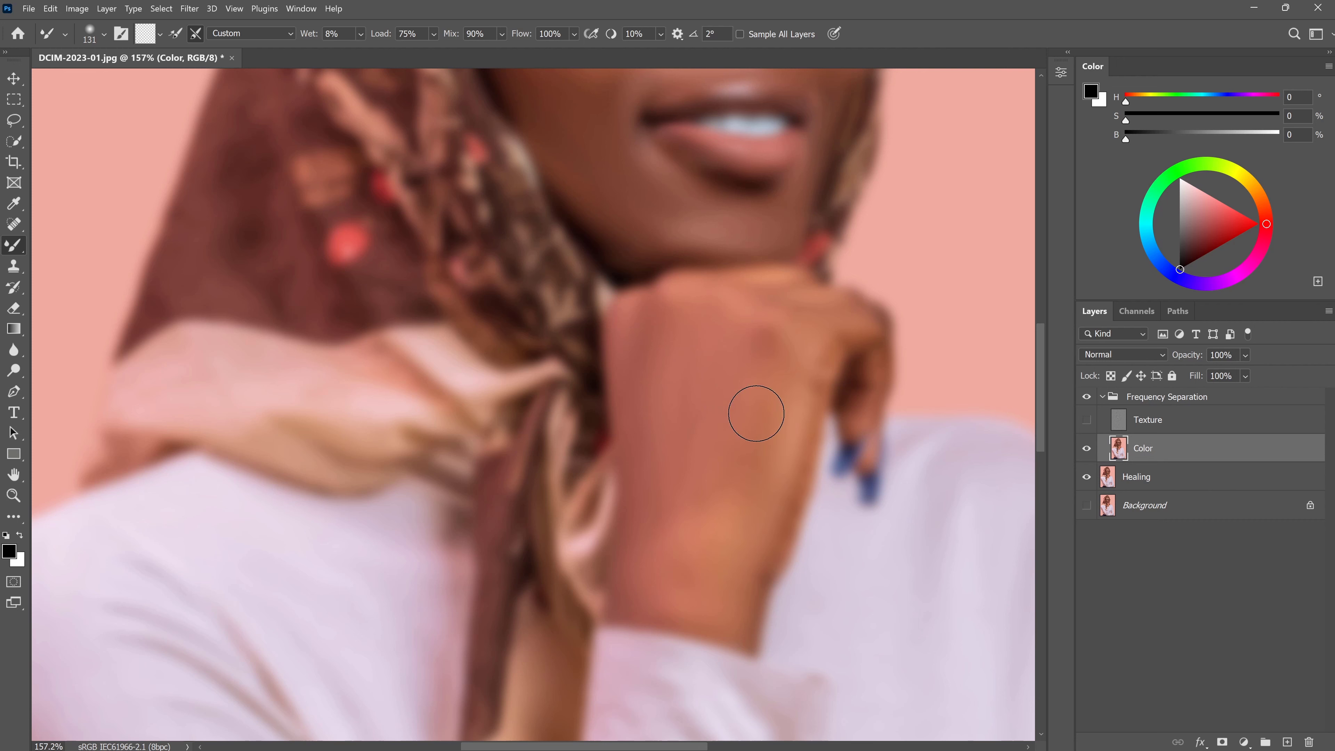
left_click_drag(847, 341, 832, 367)
scroll(655, 462, "down", 5)
scroll(652, 473, "up", 5)
left_click_drag(638, 486, 648, 486)
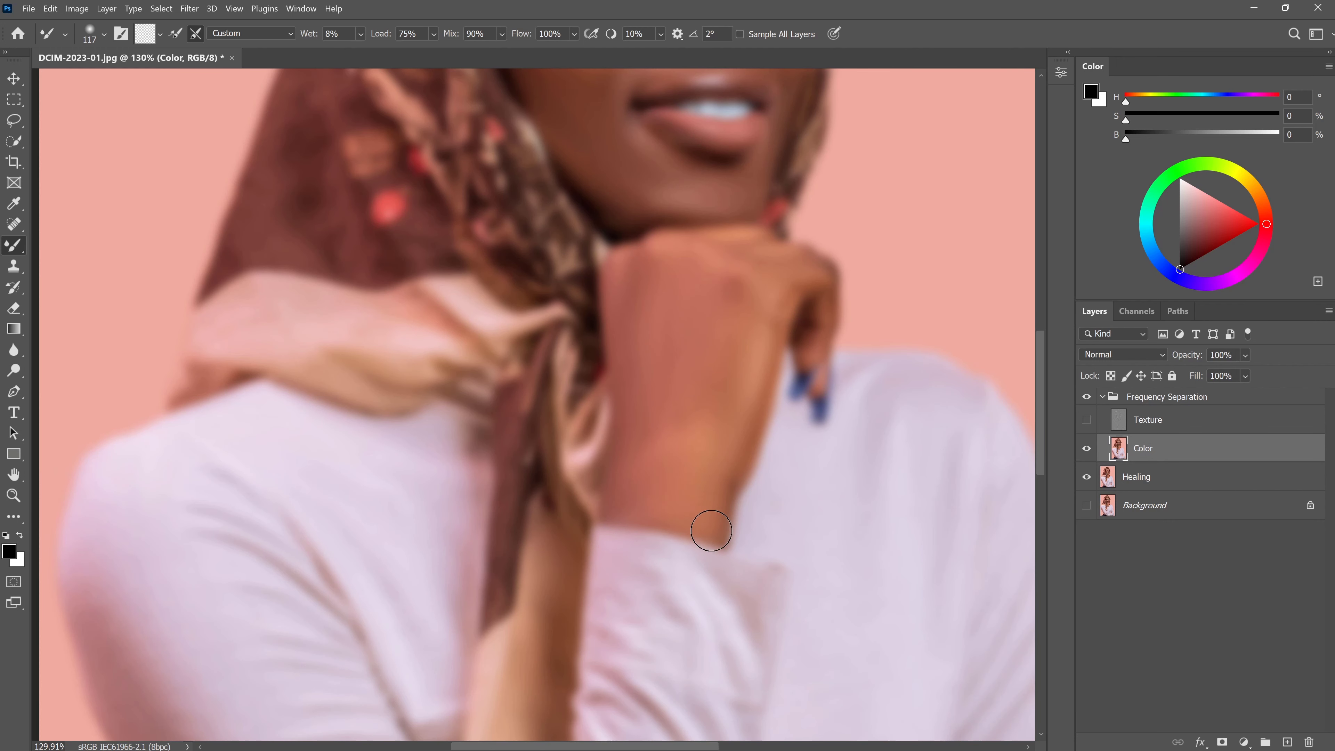
scroll(633, 204, "down", 2)
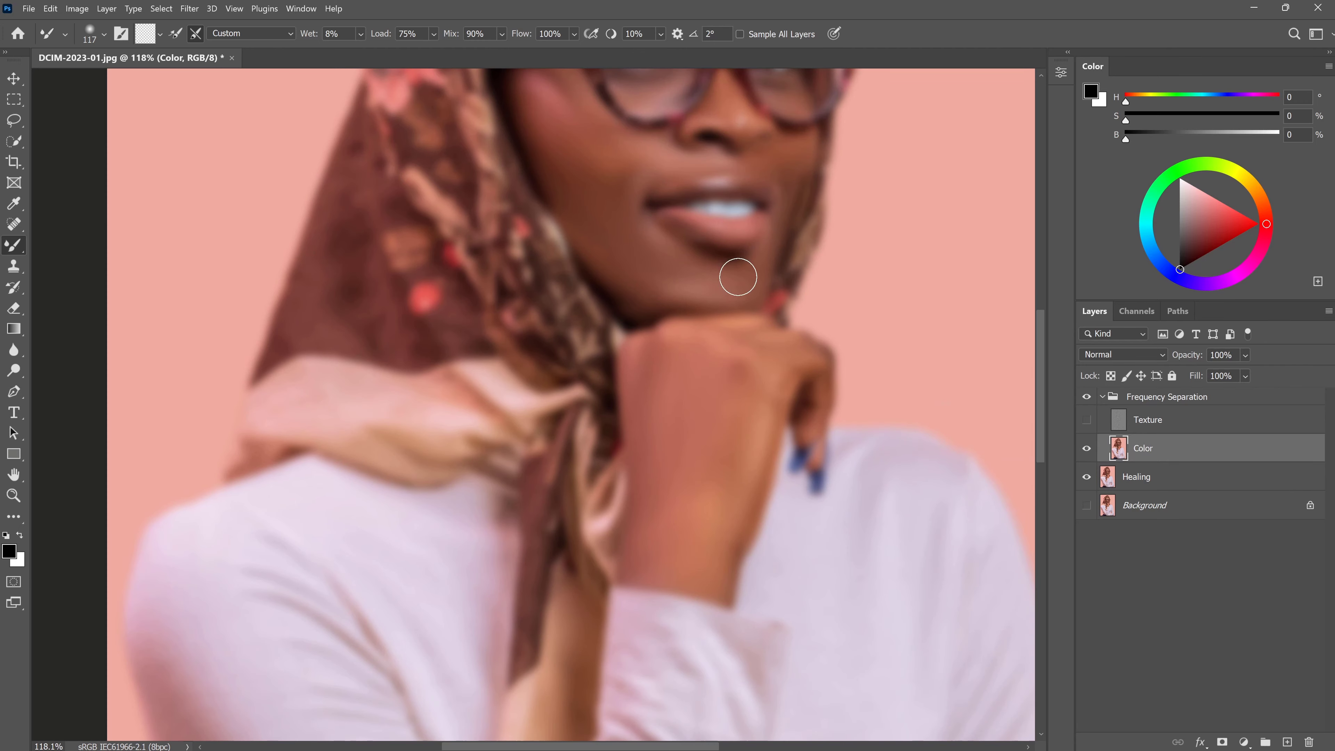
Step: Make the Texture layer visible again above the smoothed Color layer
scroll(590, 230, "down", 5)
scroll(657, 315, "up", 6)
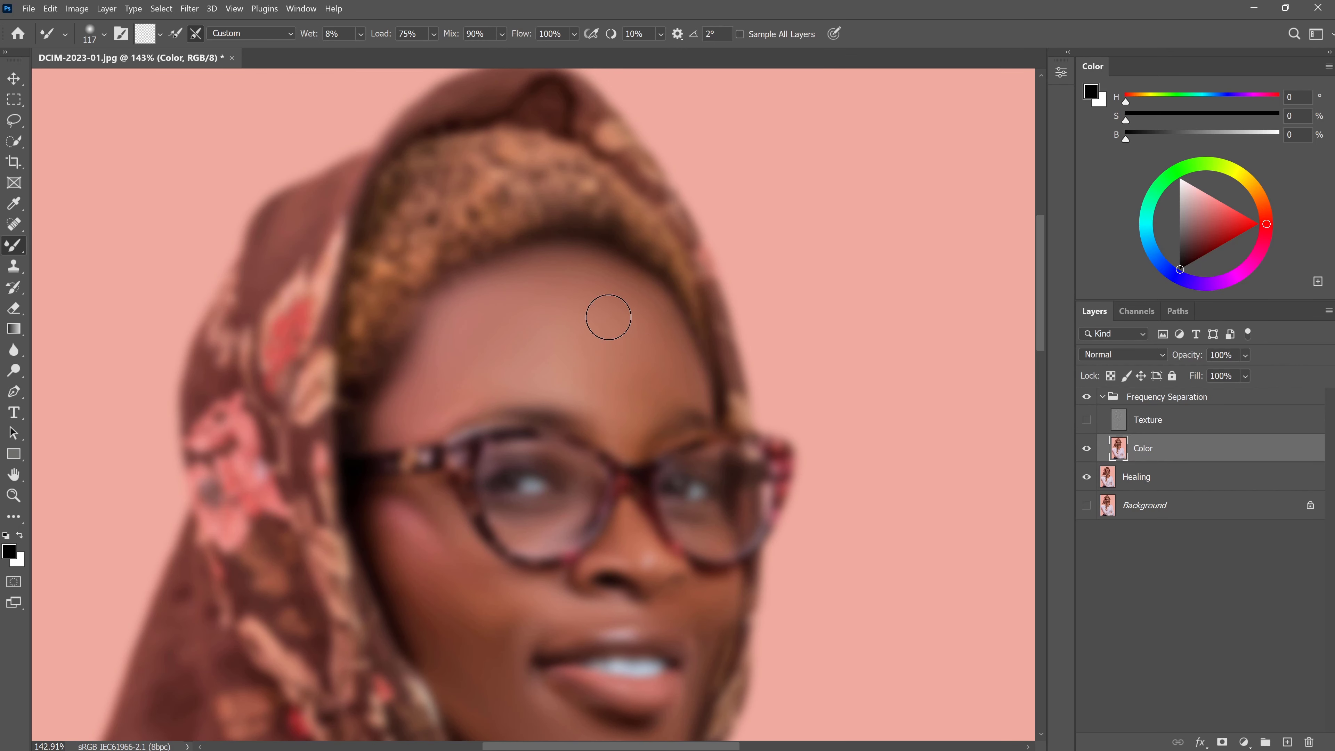
scroll(573, 354, "down", 3)
scroll(574, 354, "down", 2)
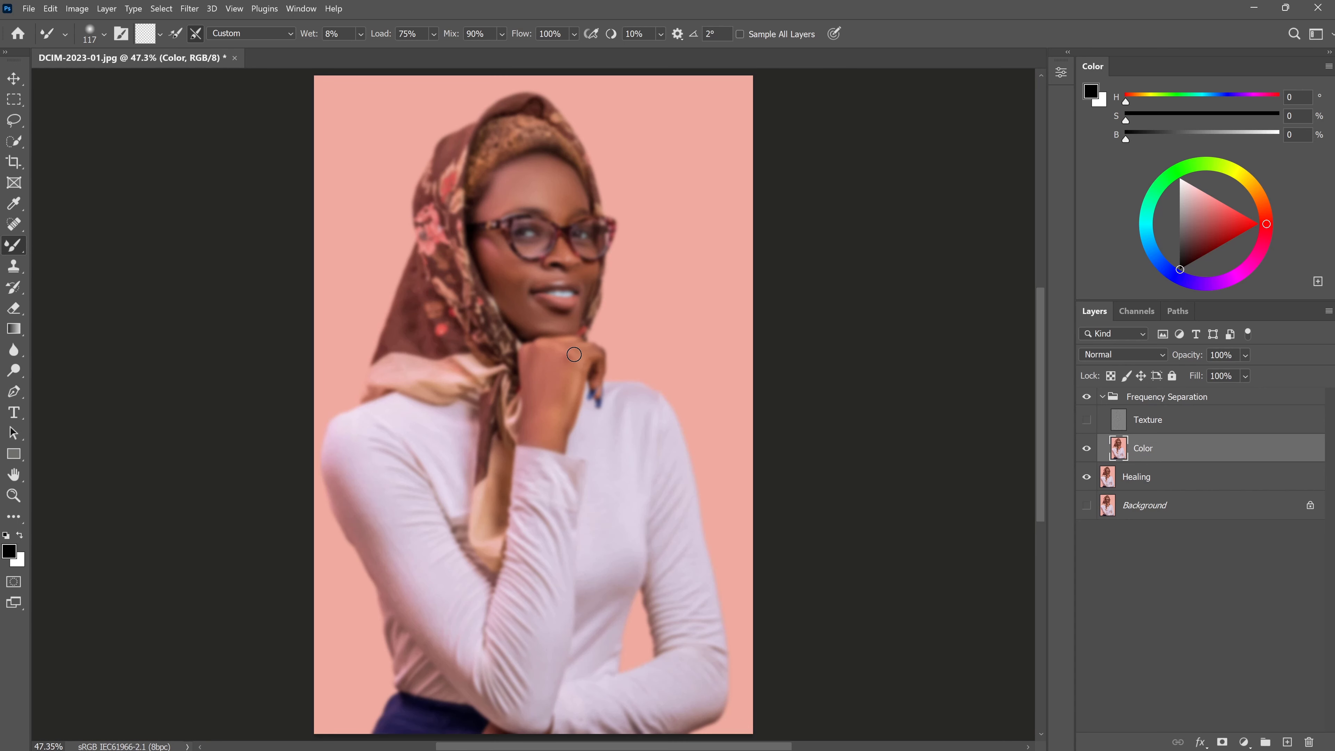
left_click(1086, 420)
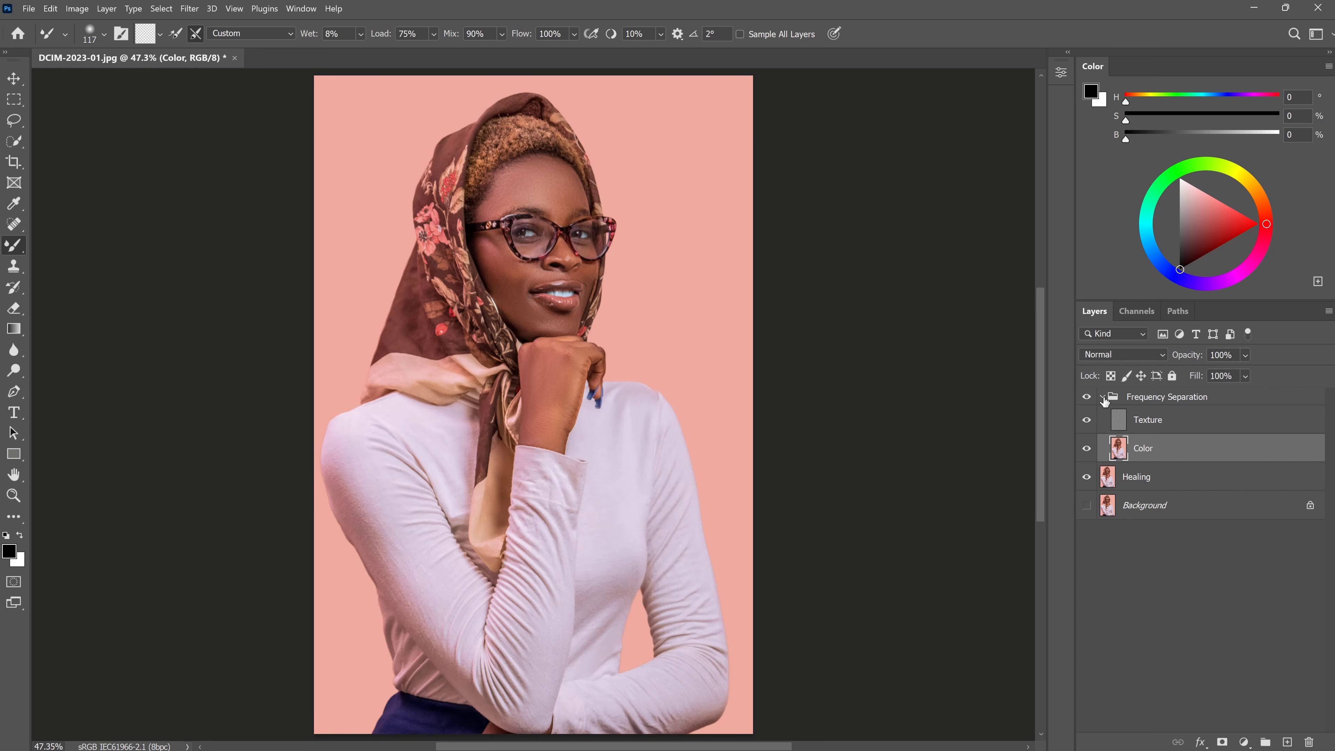
Step: Collapse the Frequency Separation group and toggle its visibility to compare the skin before and after smoothing
left_click(1104, 398)
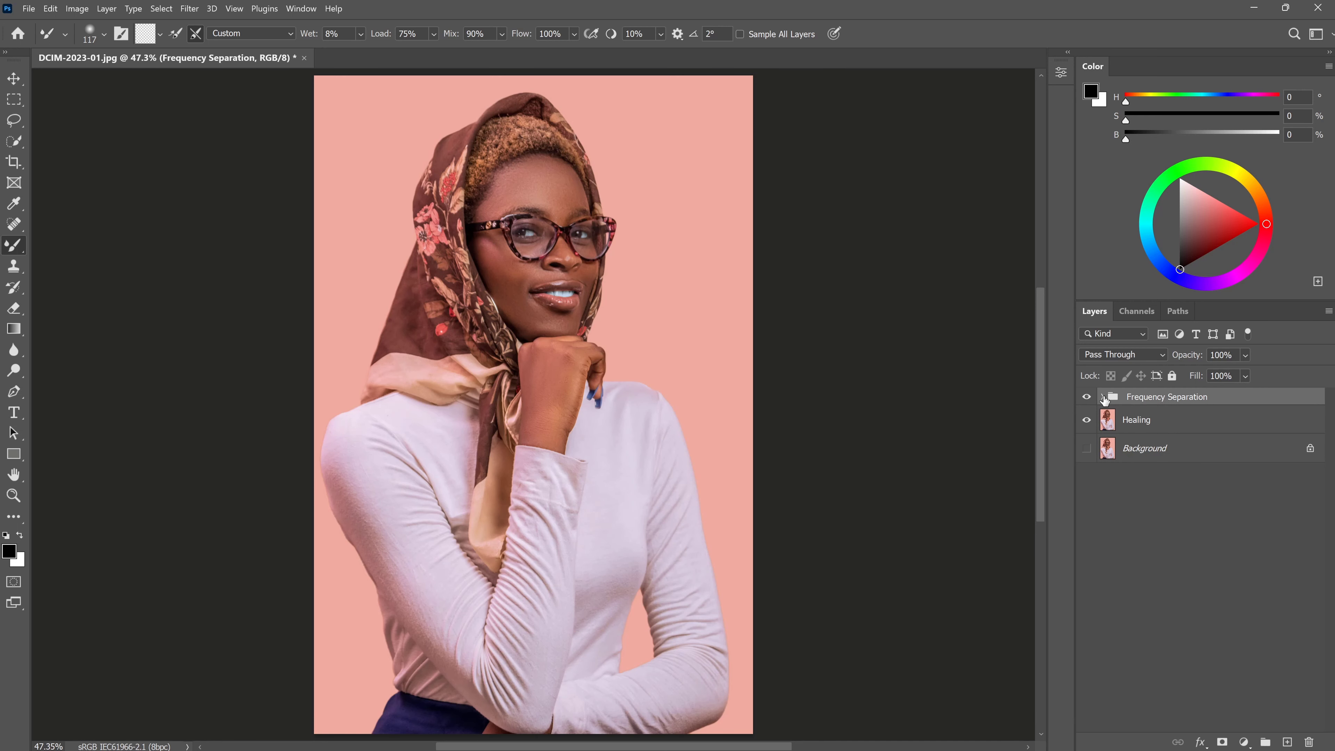
left_click(1087, 398)
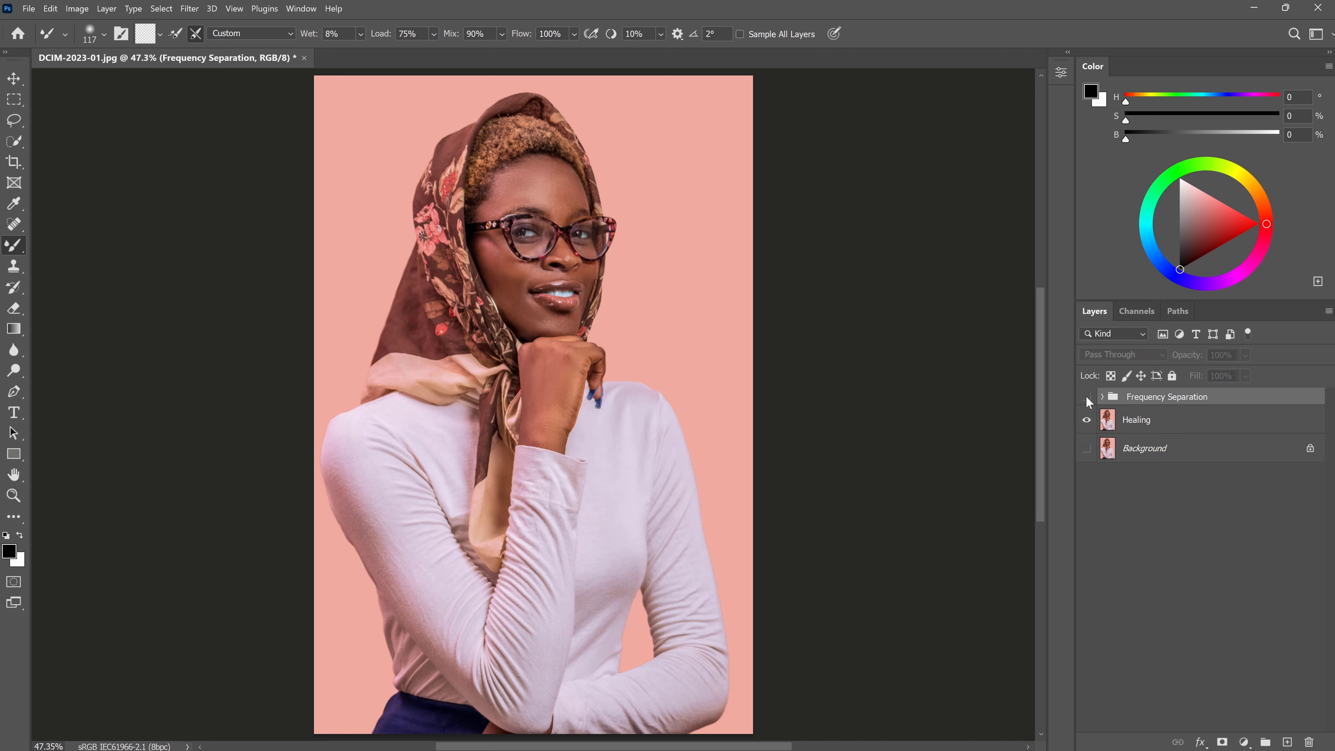
left_click(1086, 399)
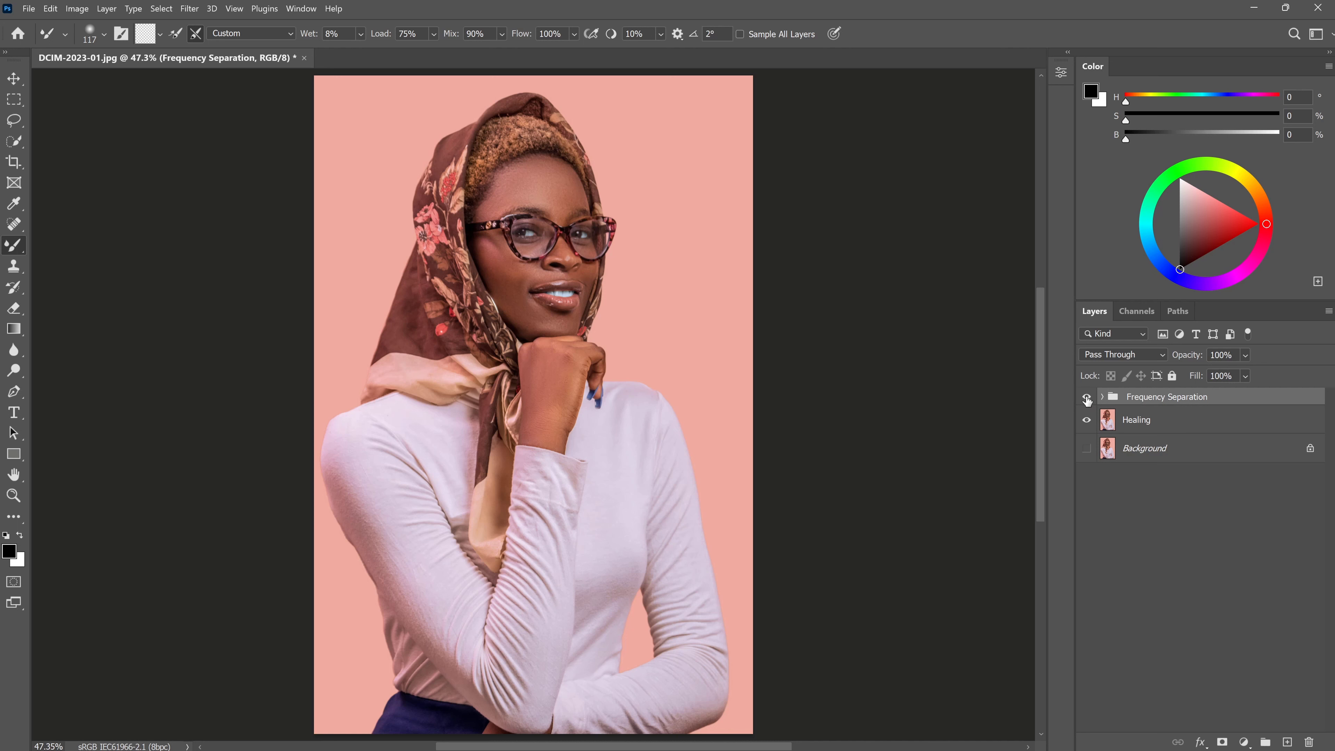
left_click(1087, 399)
left_click(1087, 399)
scroll(519, 195, "up", 3)
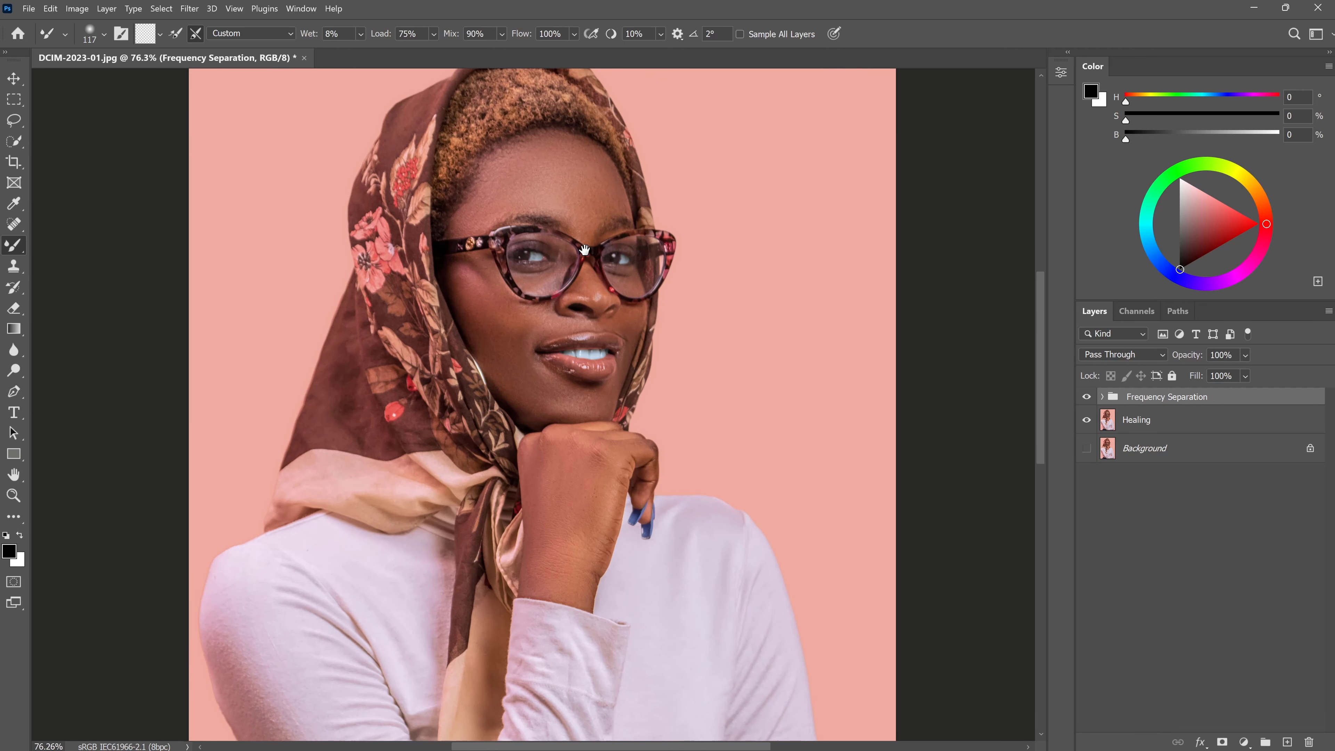
scroll(581, 250, "up", 2)
scroll(597, 361, "up", 1)
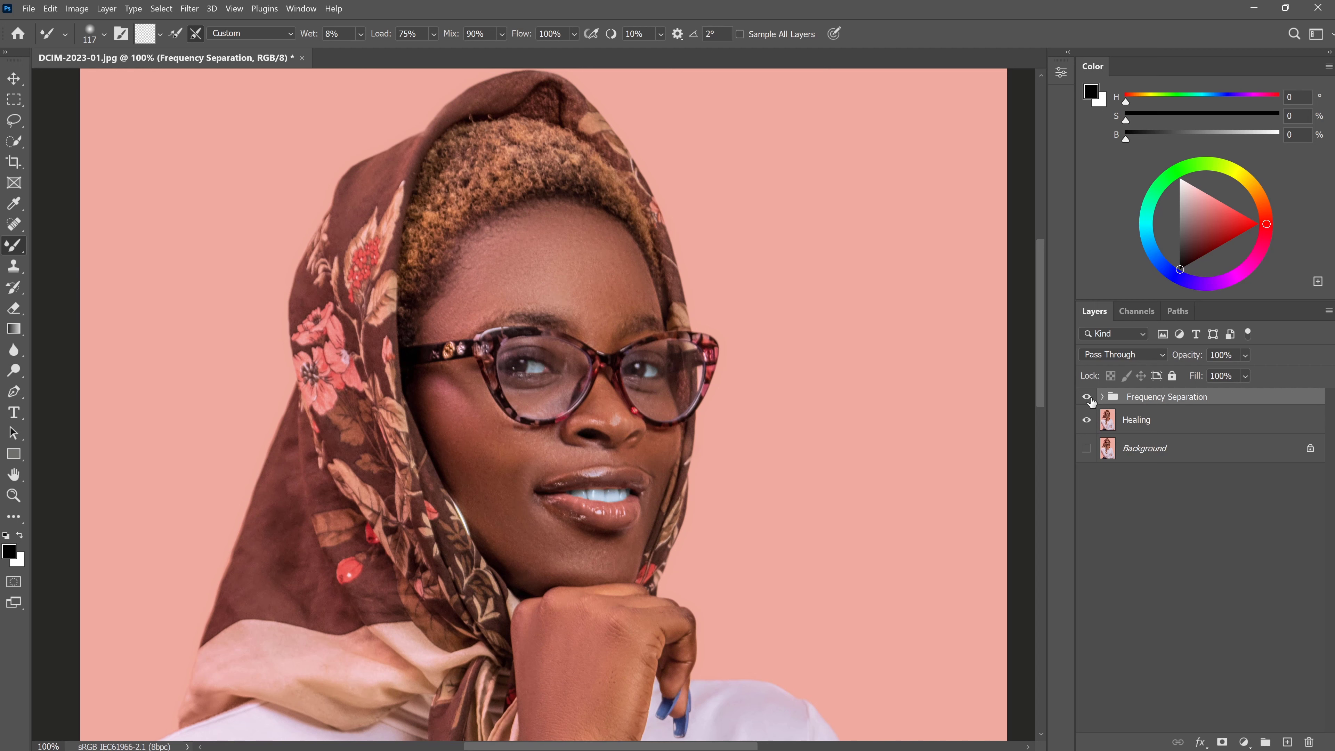
key("ctrl+0")
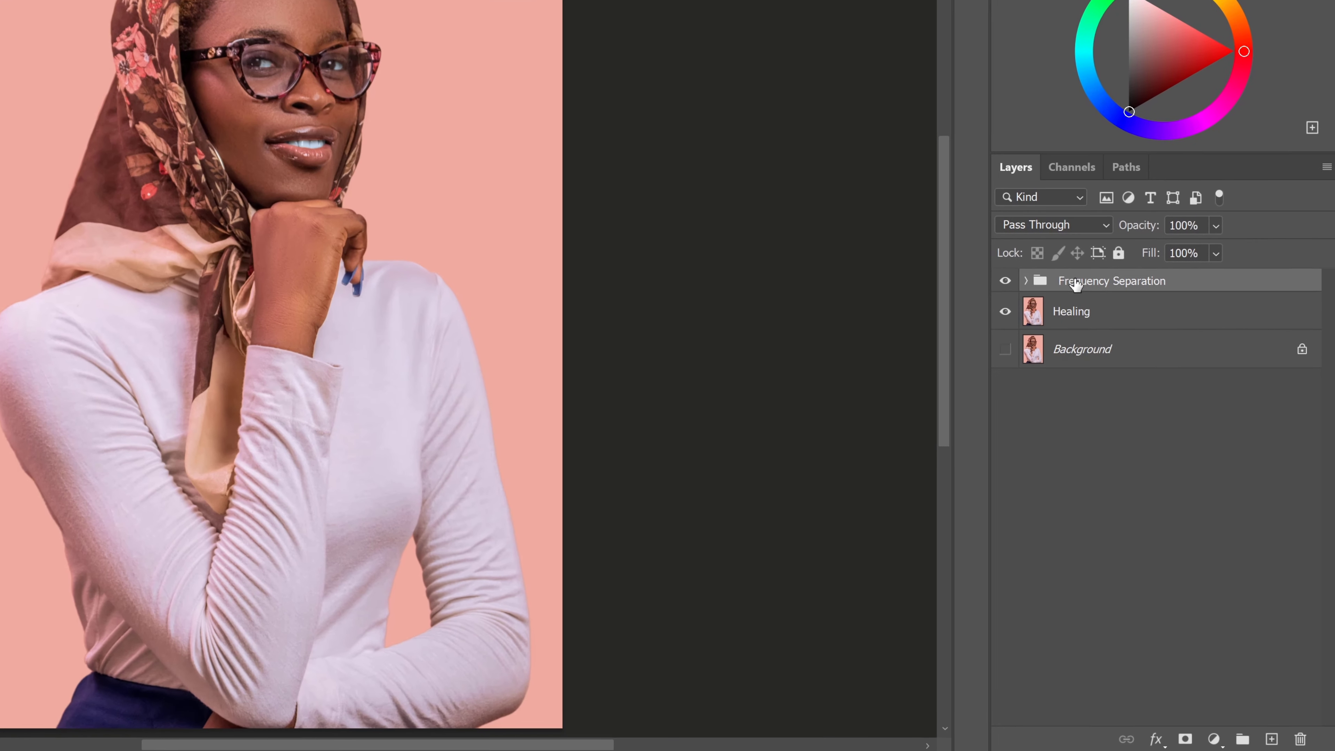
Step: Add a Levels adjustment layer above the Frequency Separation group and set its white input level to 161
left_click(1213, 738)
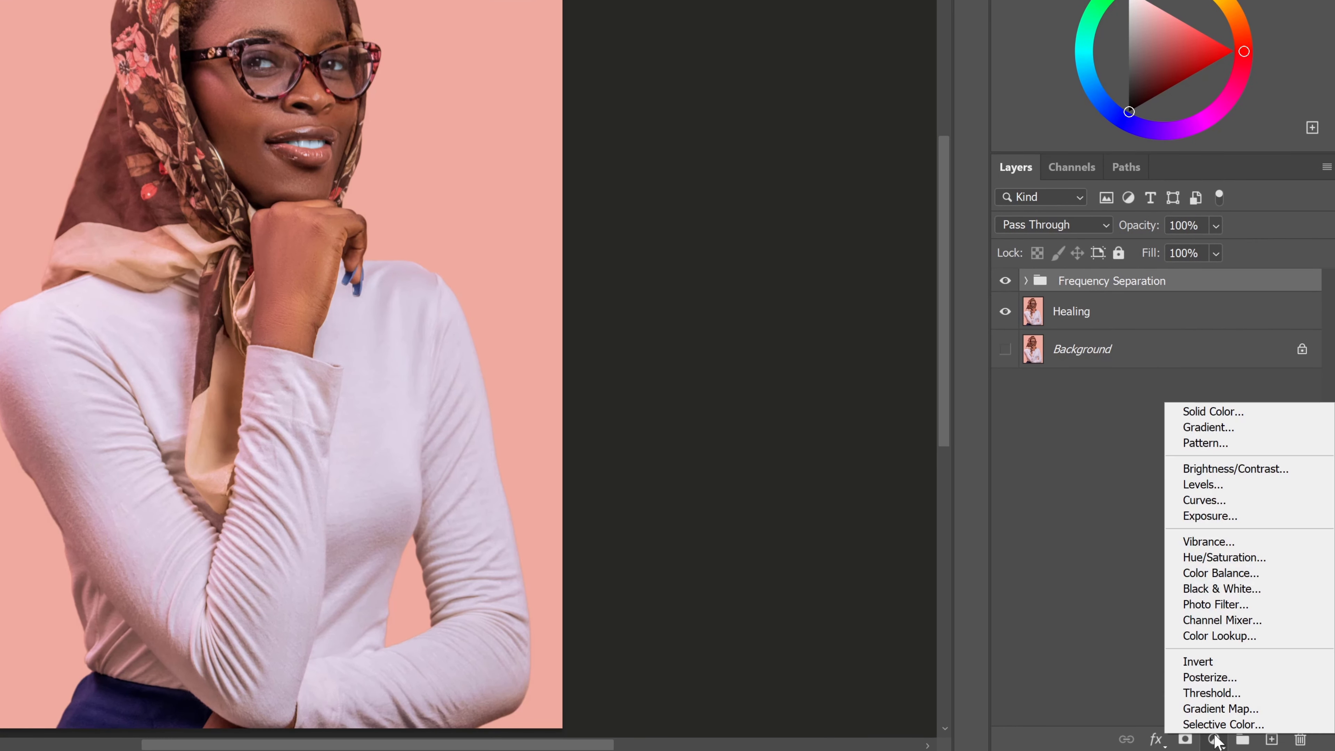
left_click(1202, 485)
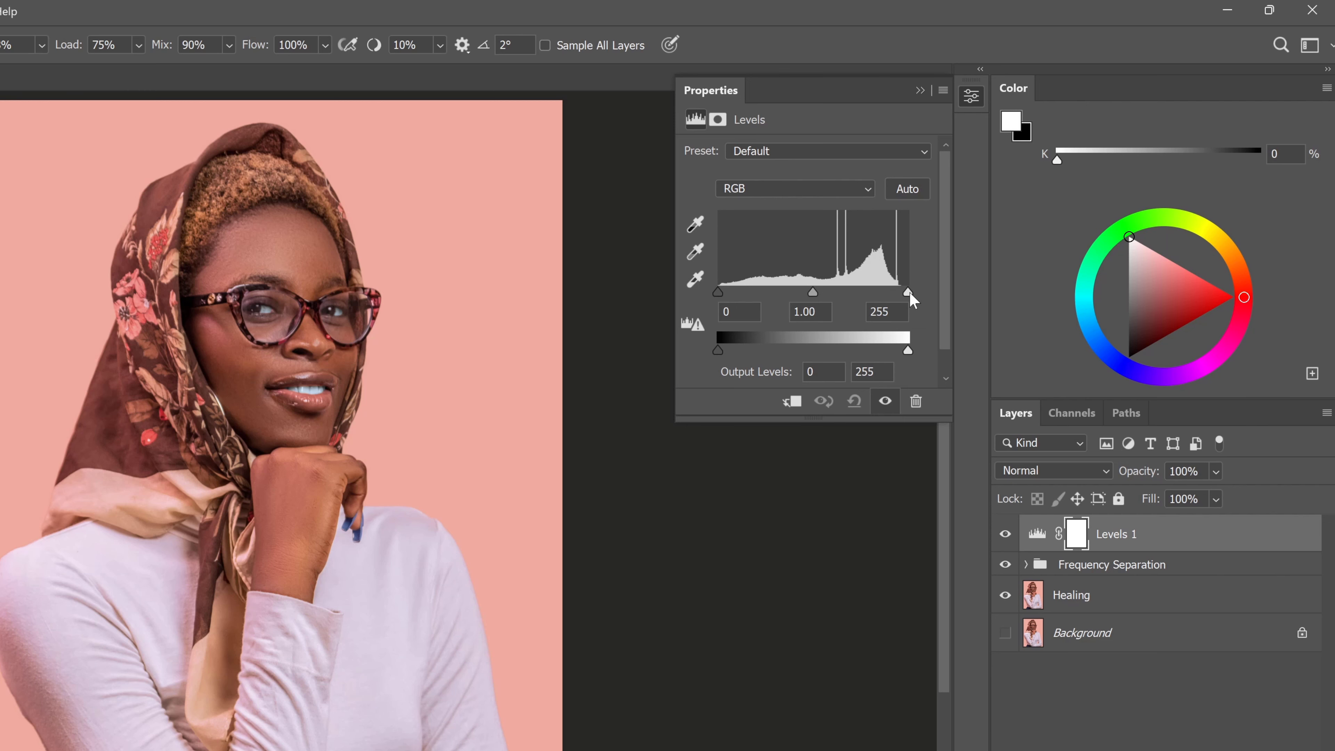
left_click_drag(911, 297, 895, 259)
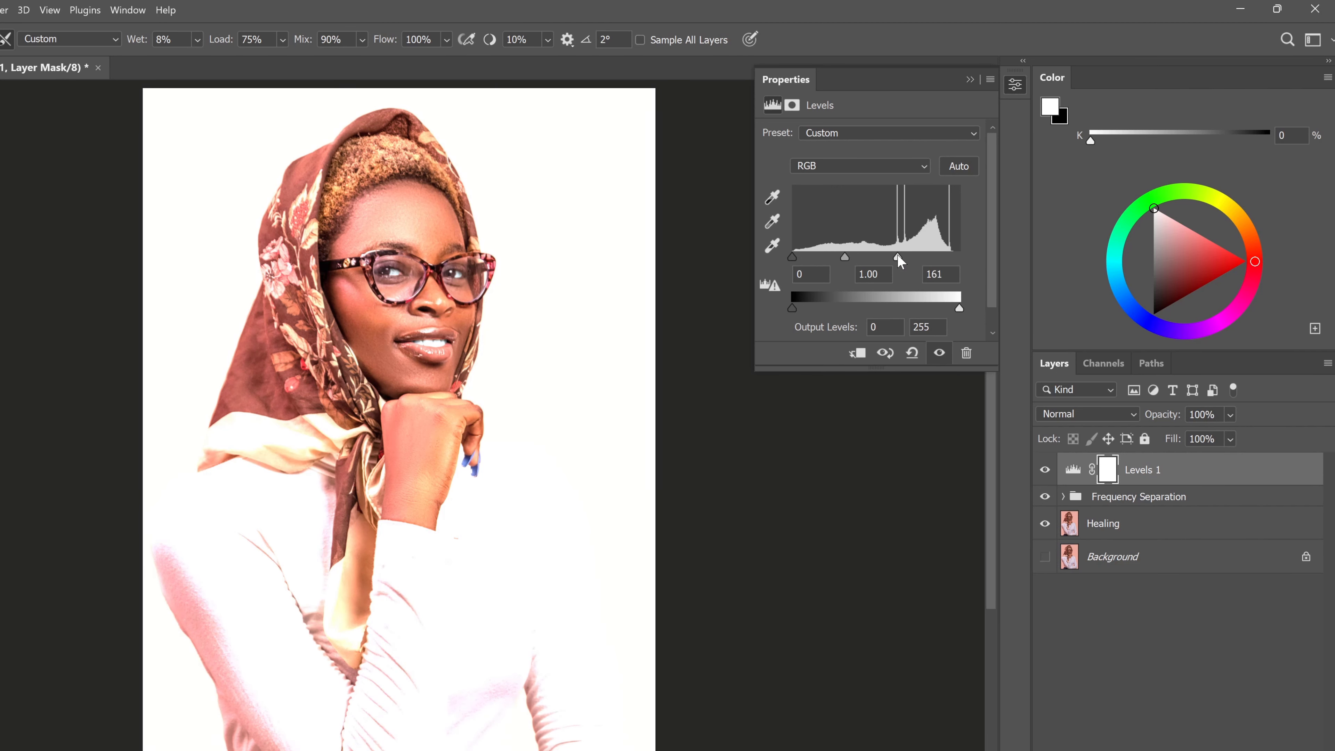
Step: Set the Levels 1 white input level to 233 and toggle the layer's visibility to compare the brightness
left_click_drag(897, 254, 944, 257)
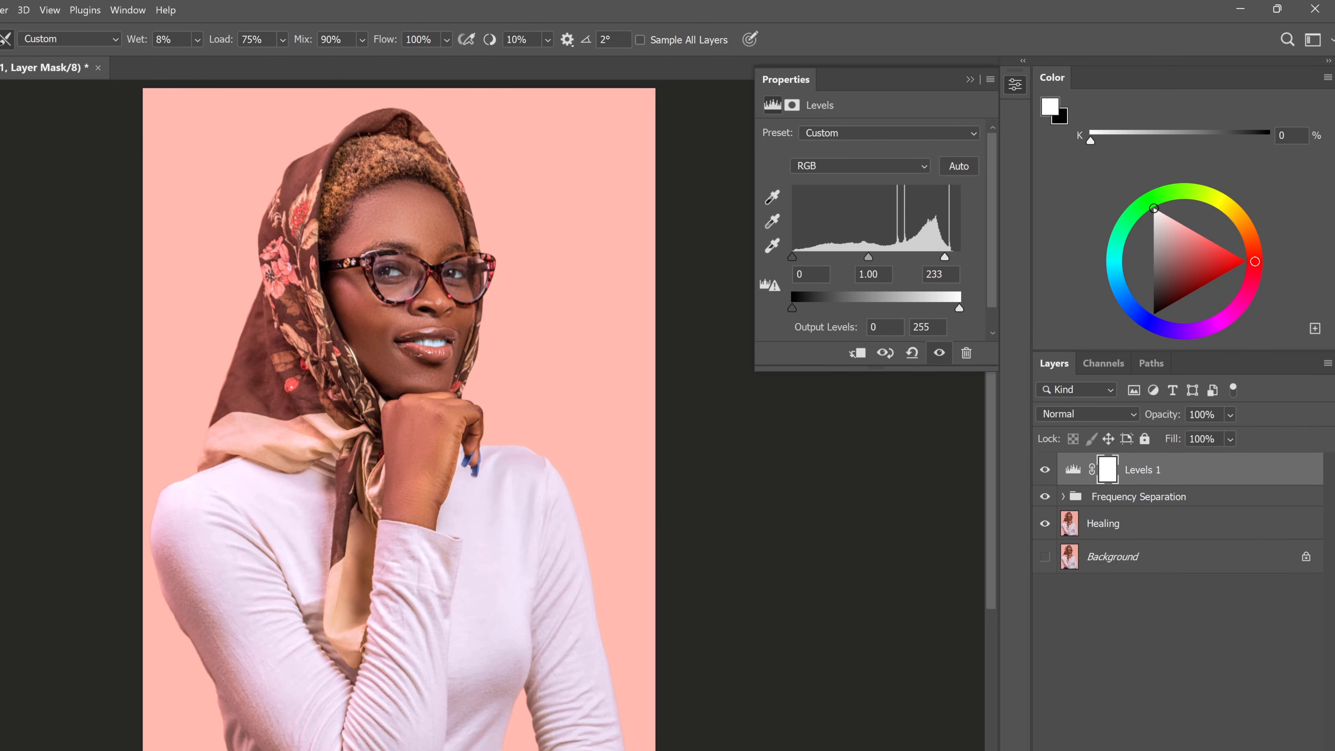
left_click(1044, 471)
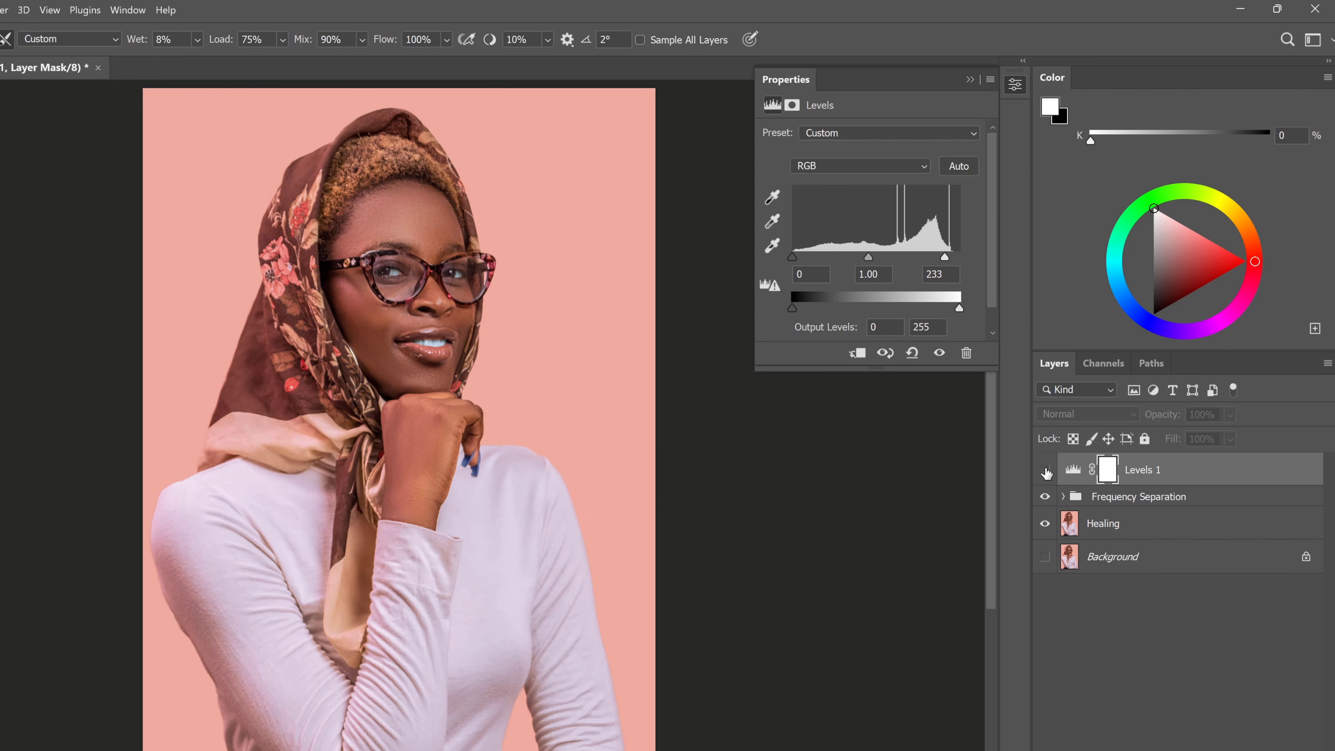
left_click(1046, 471)
left_click(1045, 471)
left_click(1045, 471)
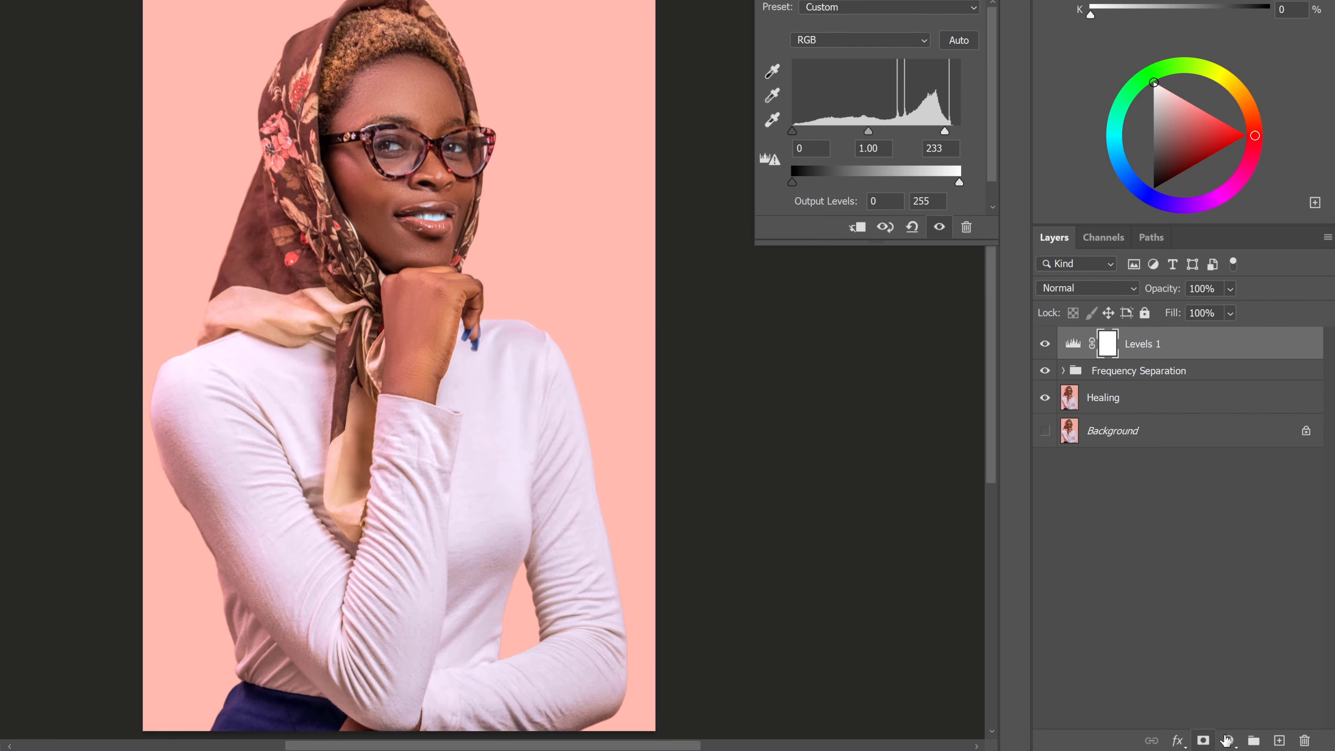
Step: Add a Hue/Saturation adjustment layer above Levels 1 and restrict it to the Reds
left_click(1227, 740)
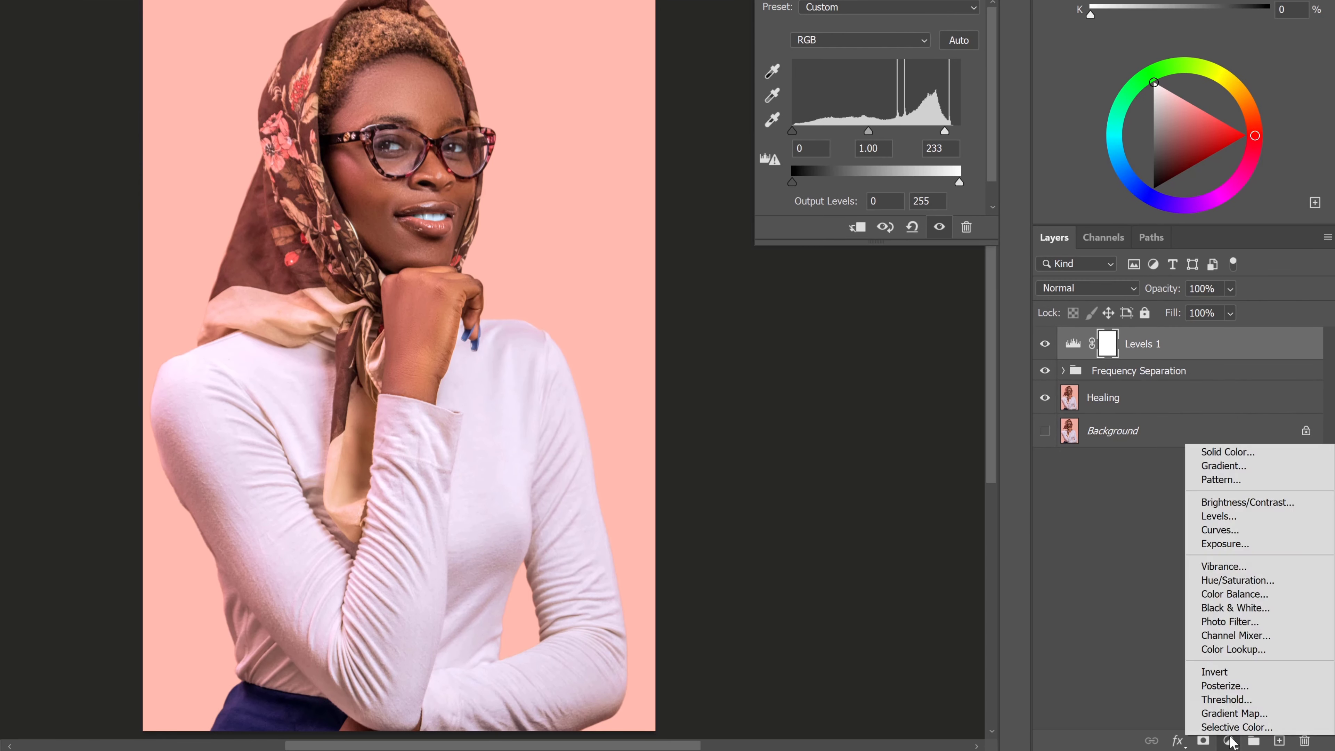
left_click(1222, 579)
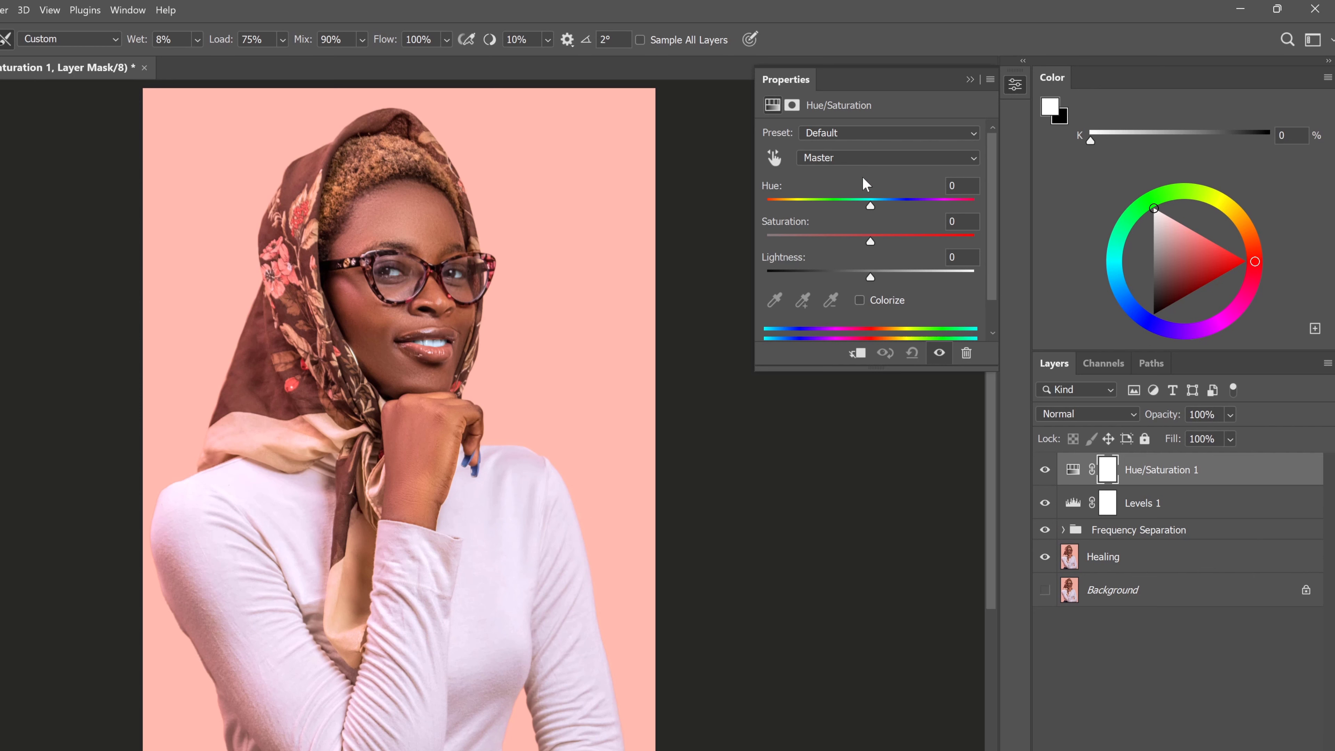
left_click(841, 157)
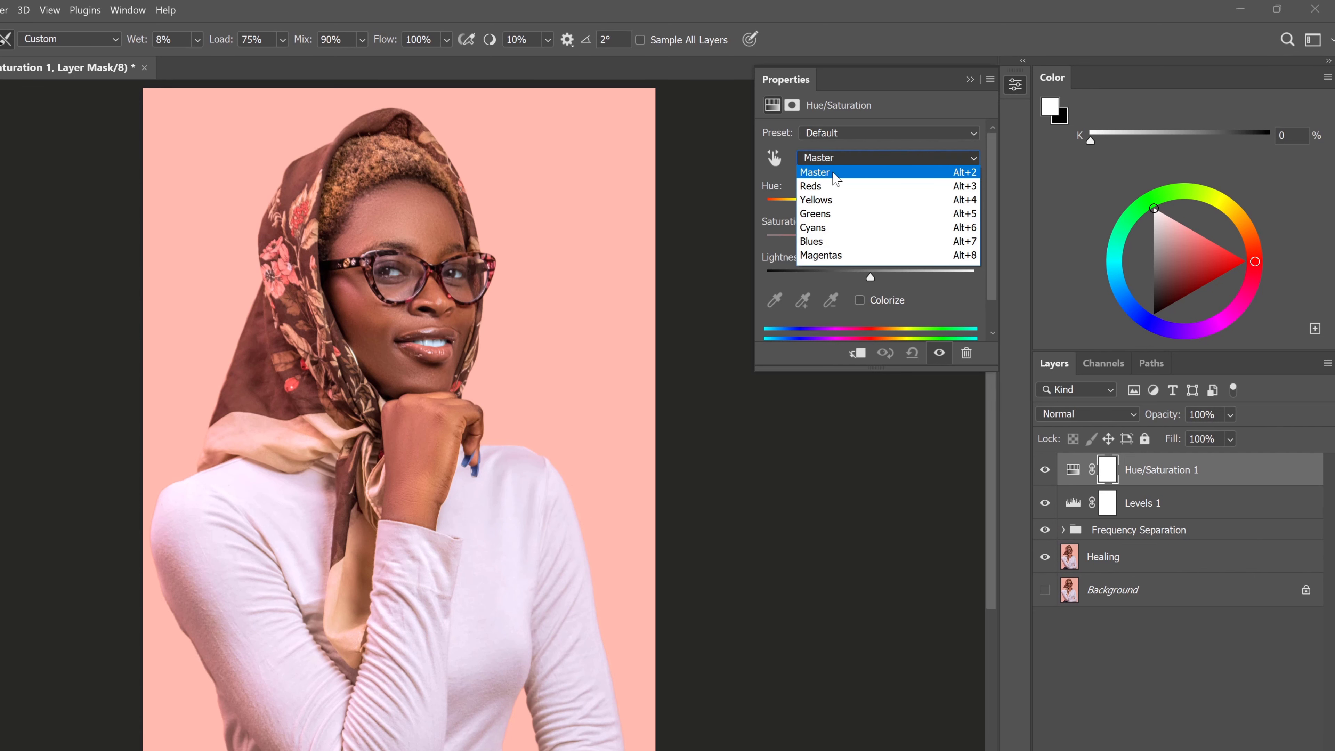
left_click(822, 193)
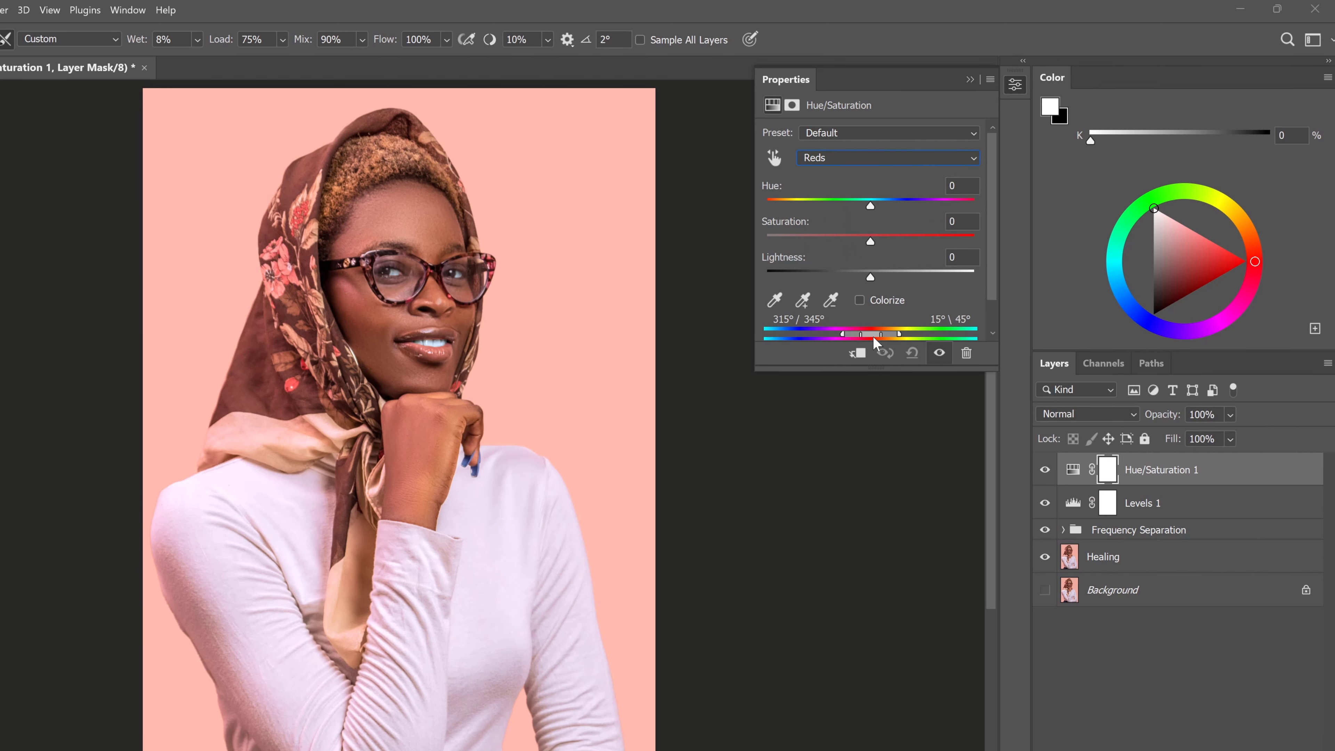
Step: Try a +27 hue shift on the Reds, reset the hue to 0, and set the Reds saturation to +19
left_click_drag(871, 205, 899, 205)
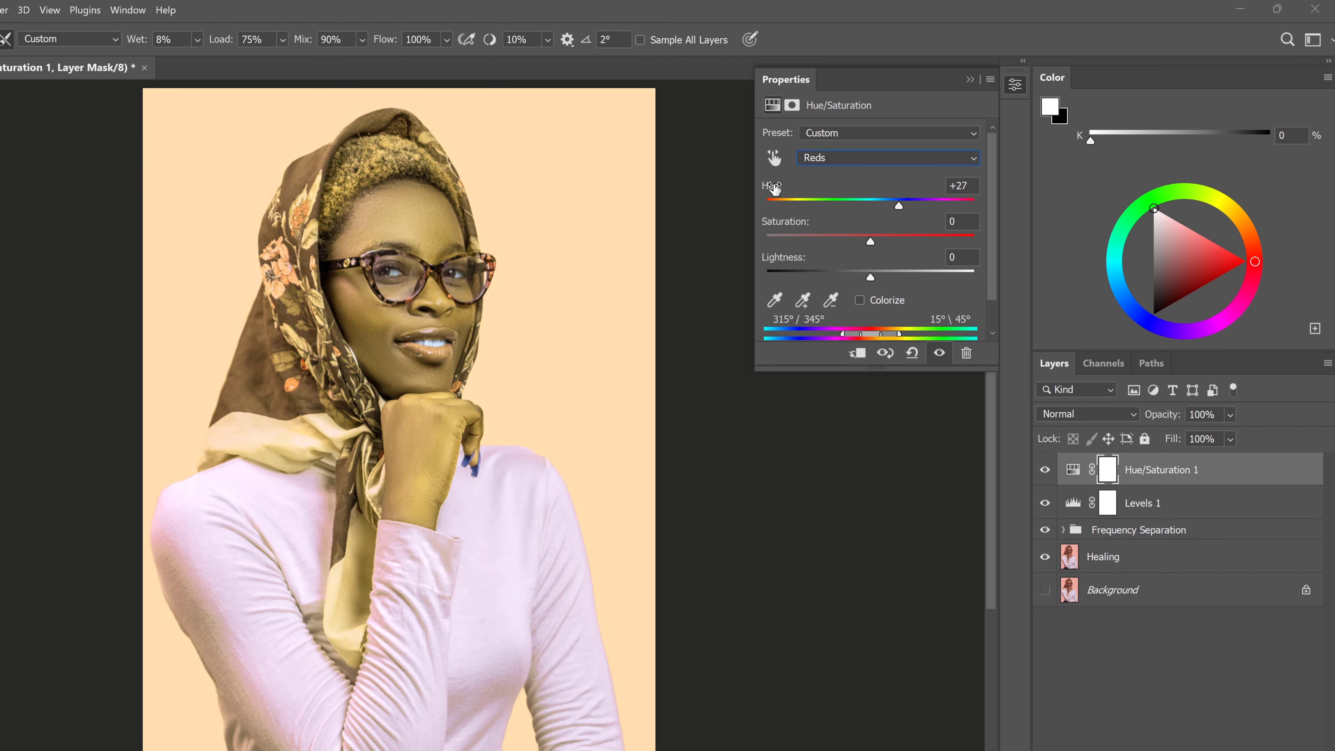
double_click(774, 188)
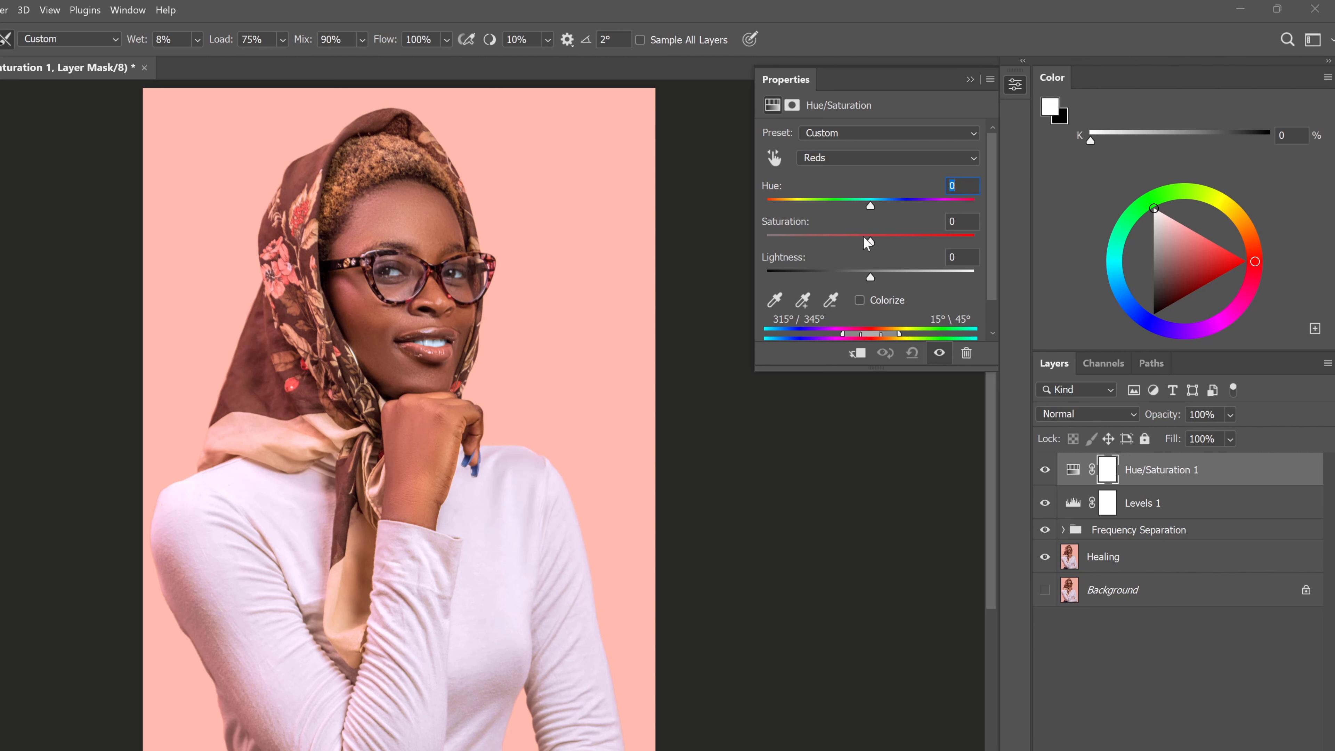
left_click_drag(871, 247, 887, 245)
Step: Toggle the Hue/Saturation layer's visibility to compare the portrait with and without the saturation boost
left_click(1044, 473)
left_click(1044, 473)
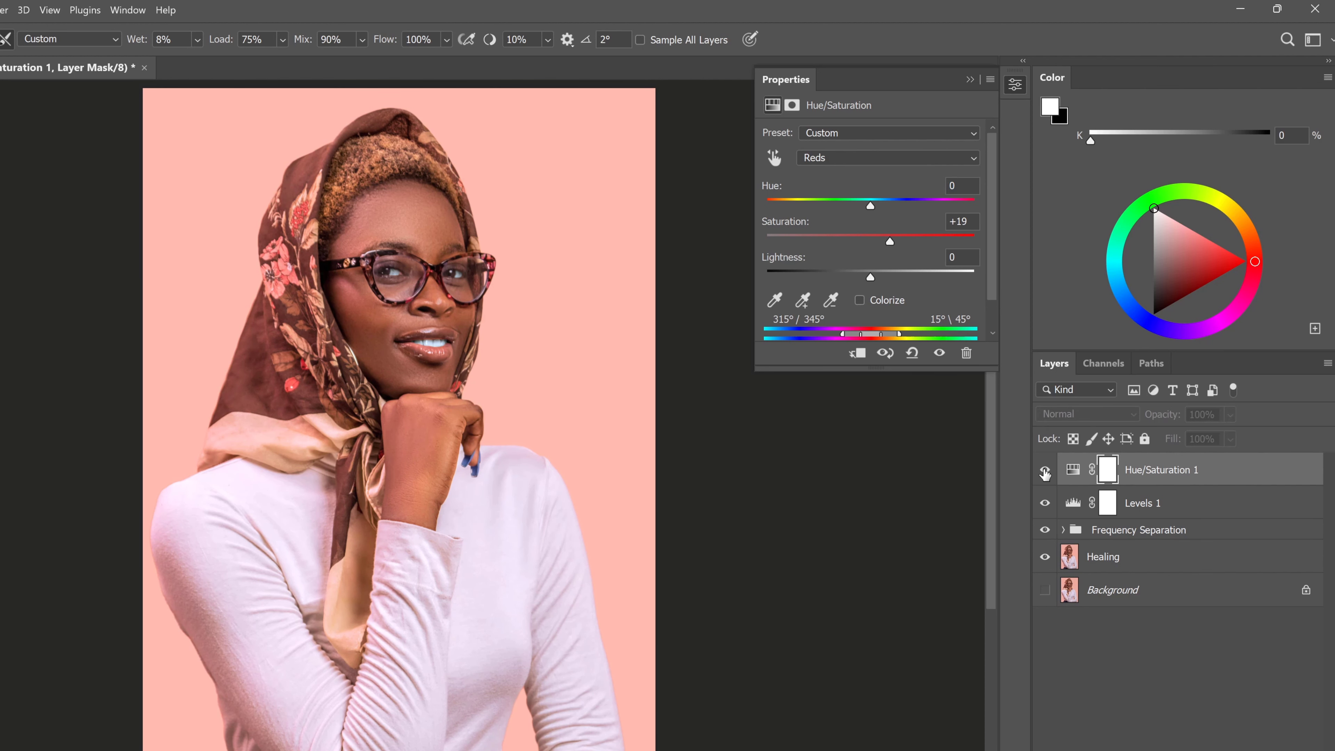
left_click(1044, 473)
left_click(1045, 474)
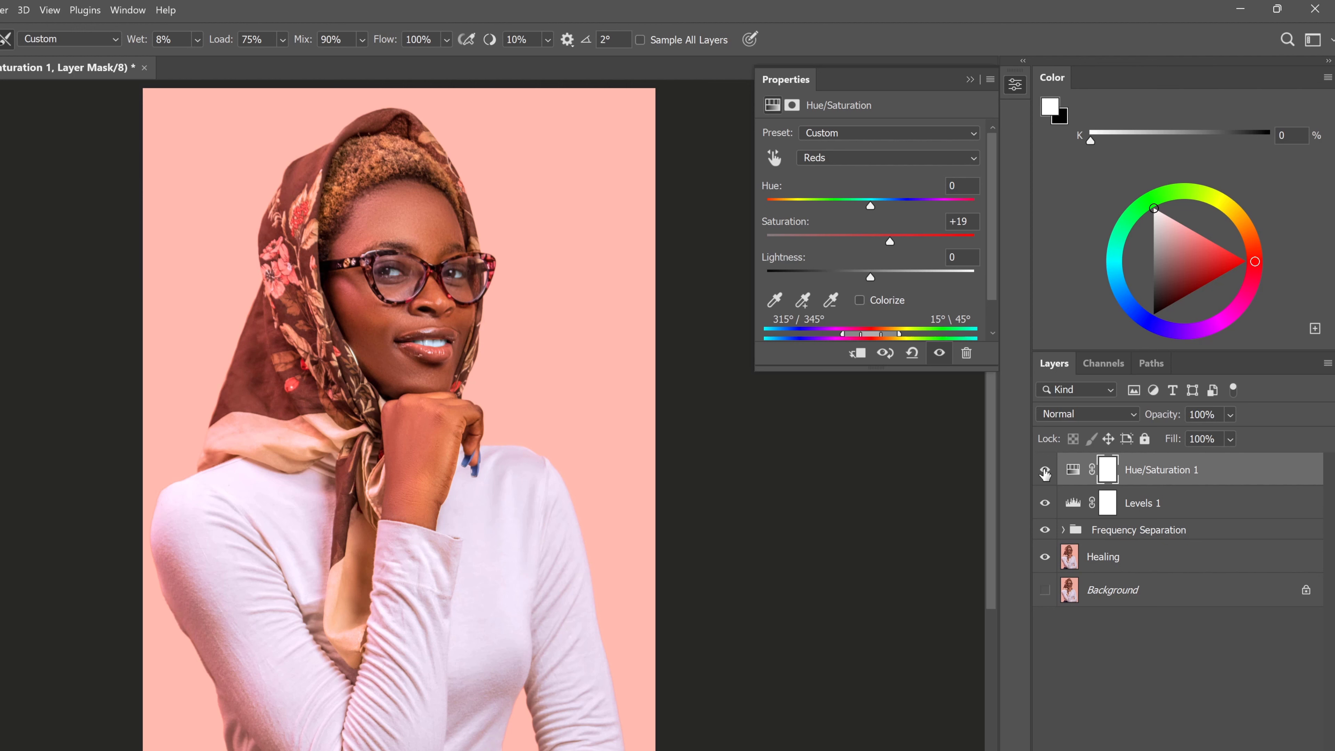
left_click(1045, 473)
left_click(1045, 473)
Step: Clip the Levels 1 and Hue/Saturation 1 layers to the Frequency Separation group
left_click(1140, 506)
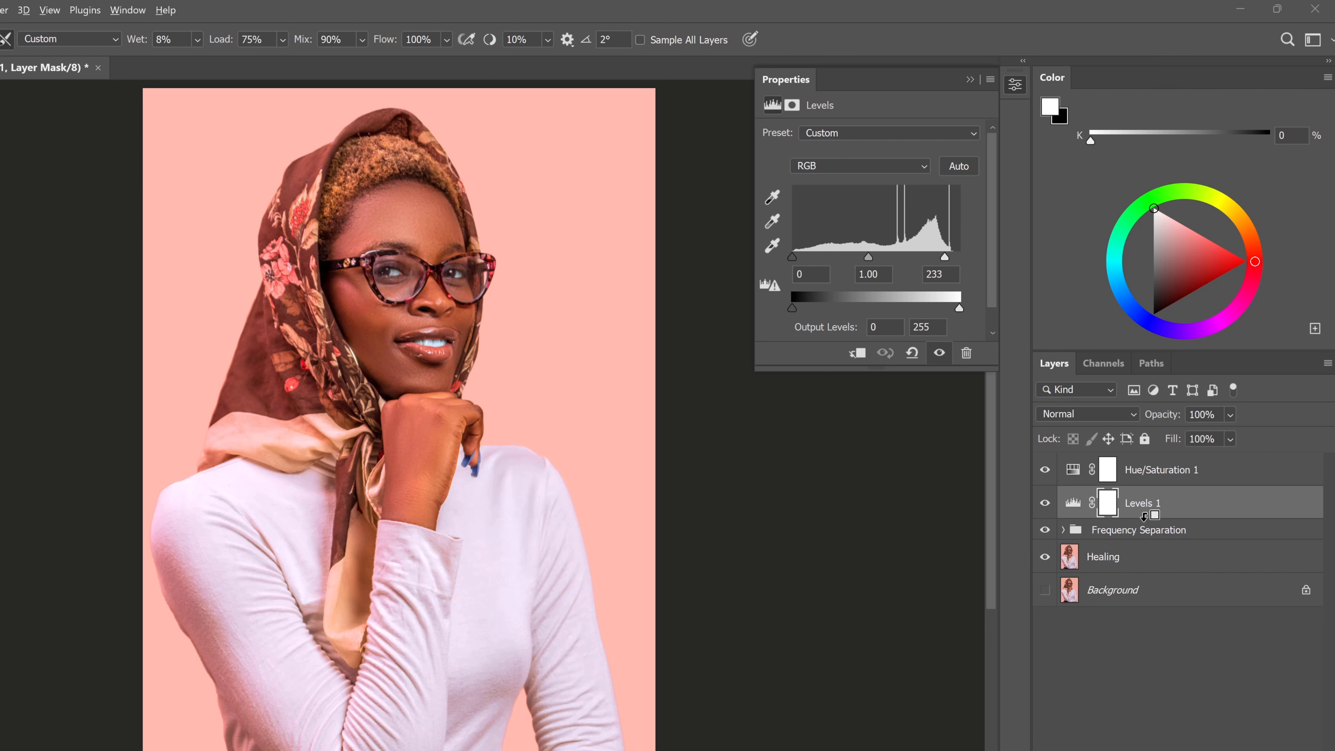
left_click(1144, 515, "alt")
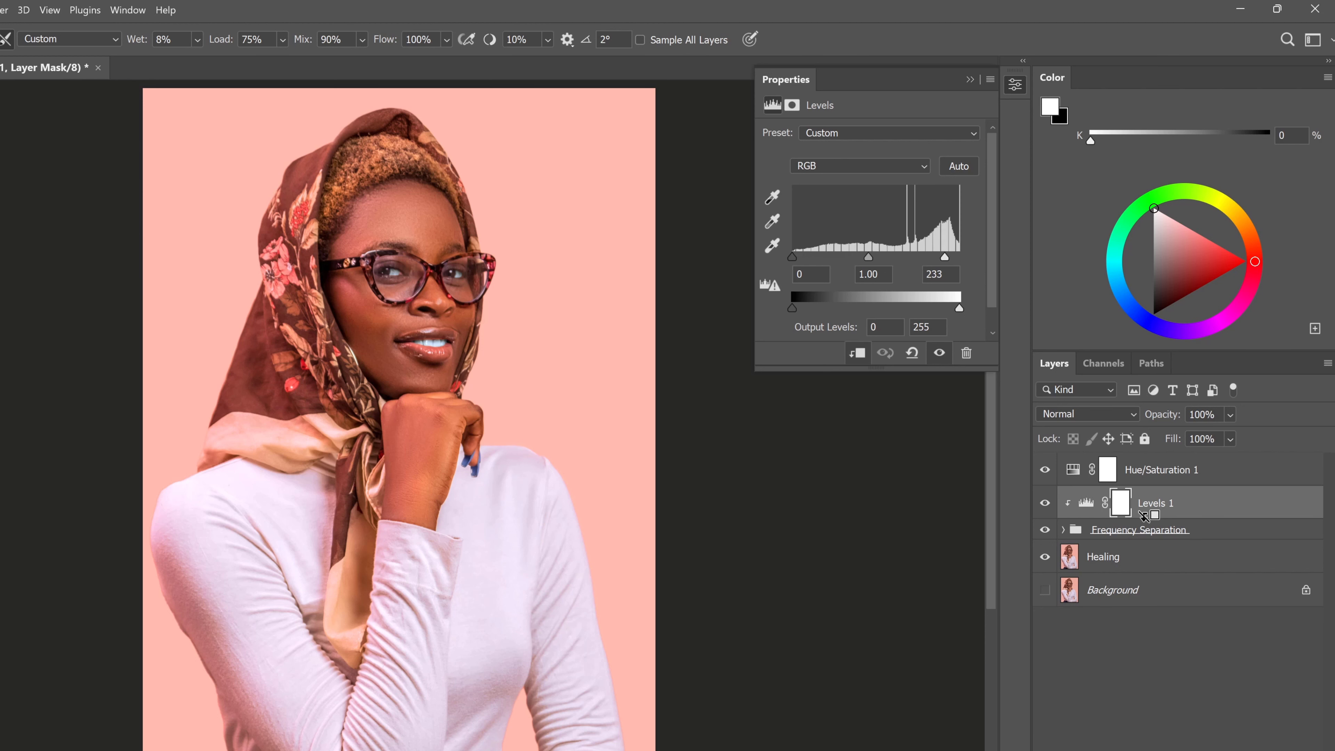
left_click(1149, 483, "alt")
Step: Add a Selective Color adjustment layer above Hue/Saturation 1 and clip it to the Frequency Separation group
left_click(1162, 468)
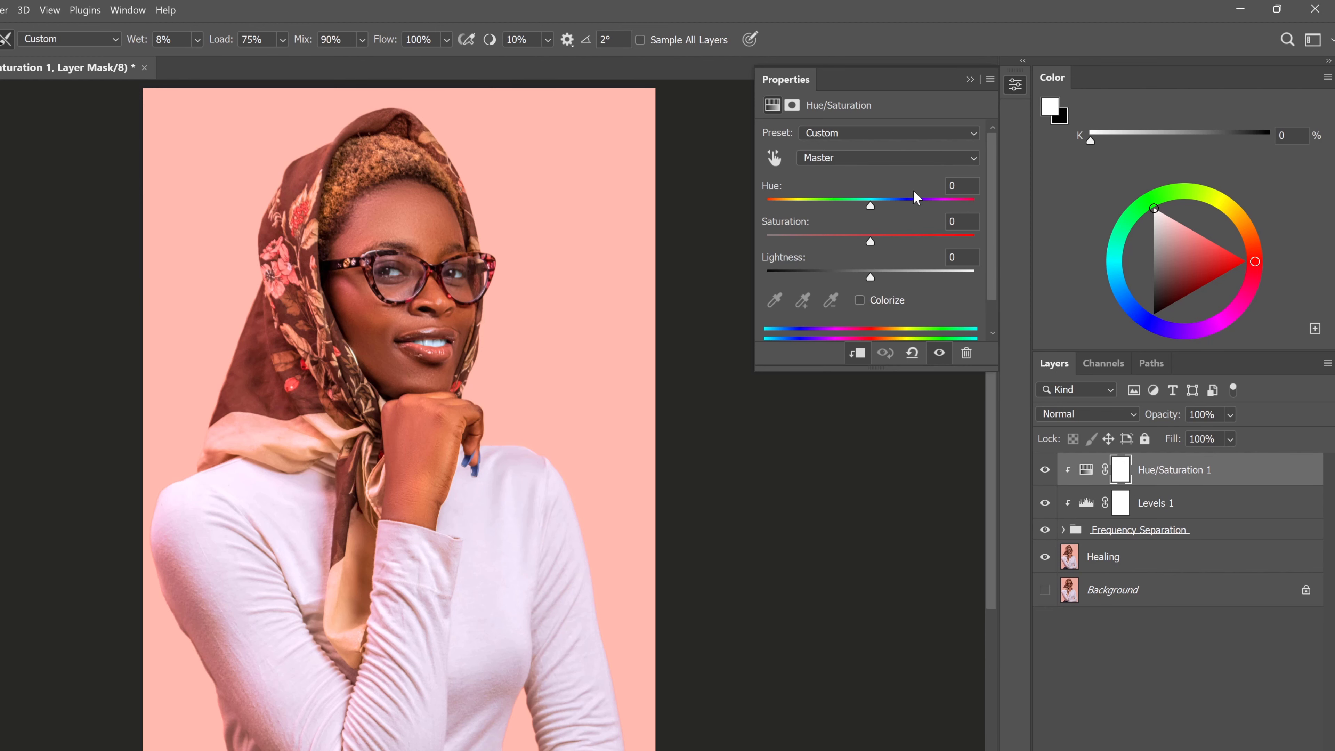
left_click(971, 81)
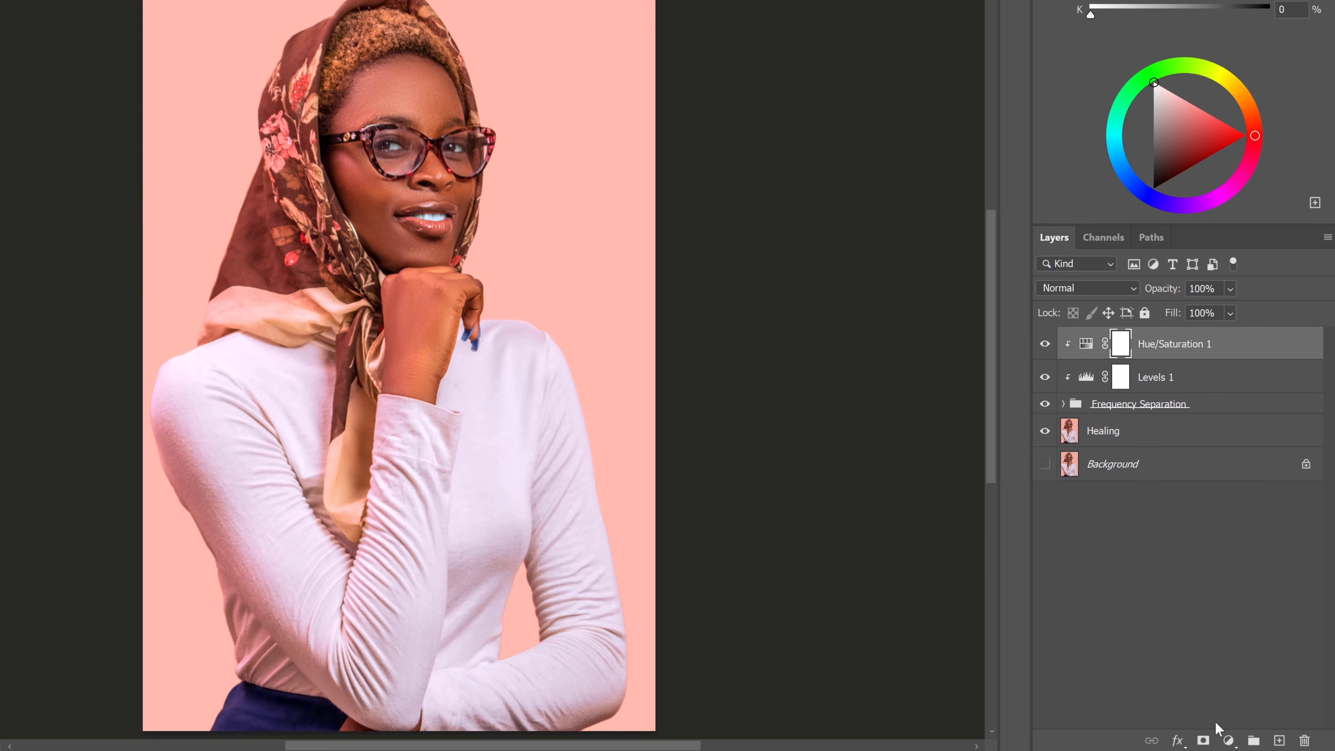
left_click(1228, 741)
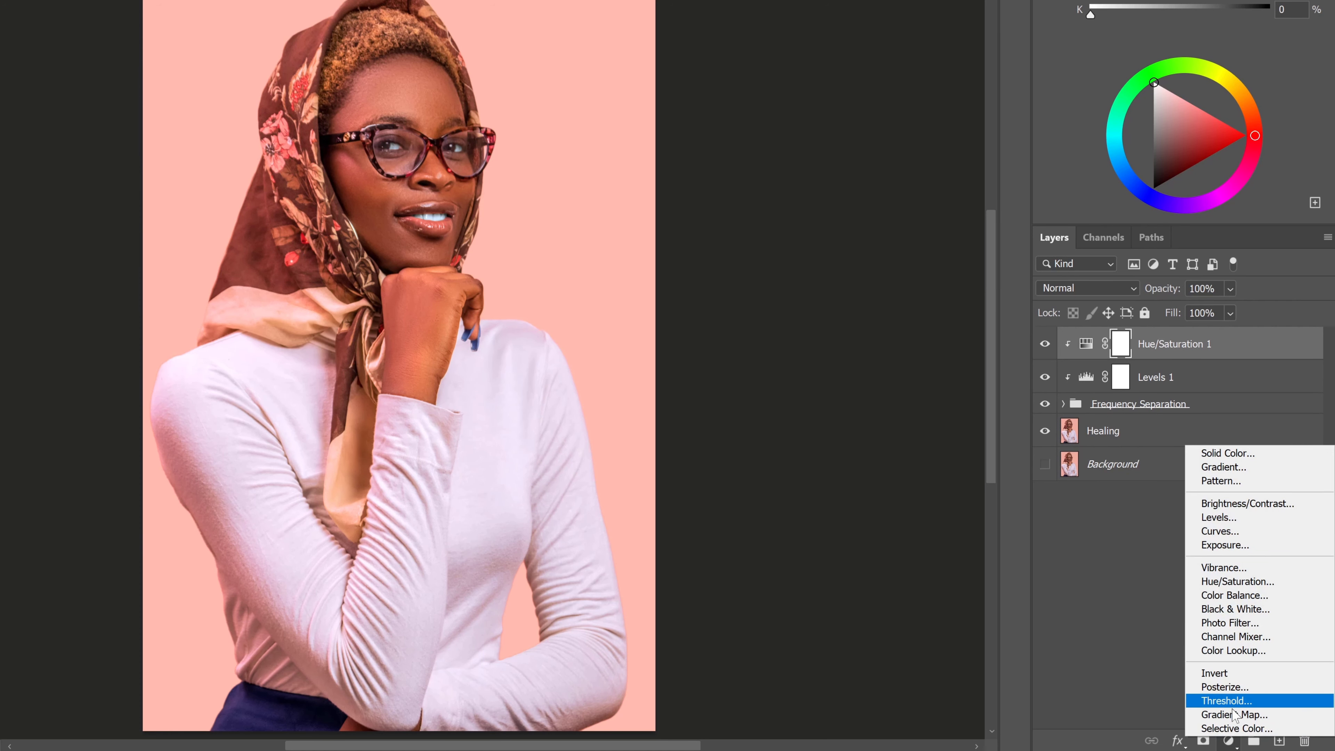
left_click(1232, 728)
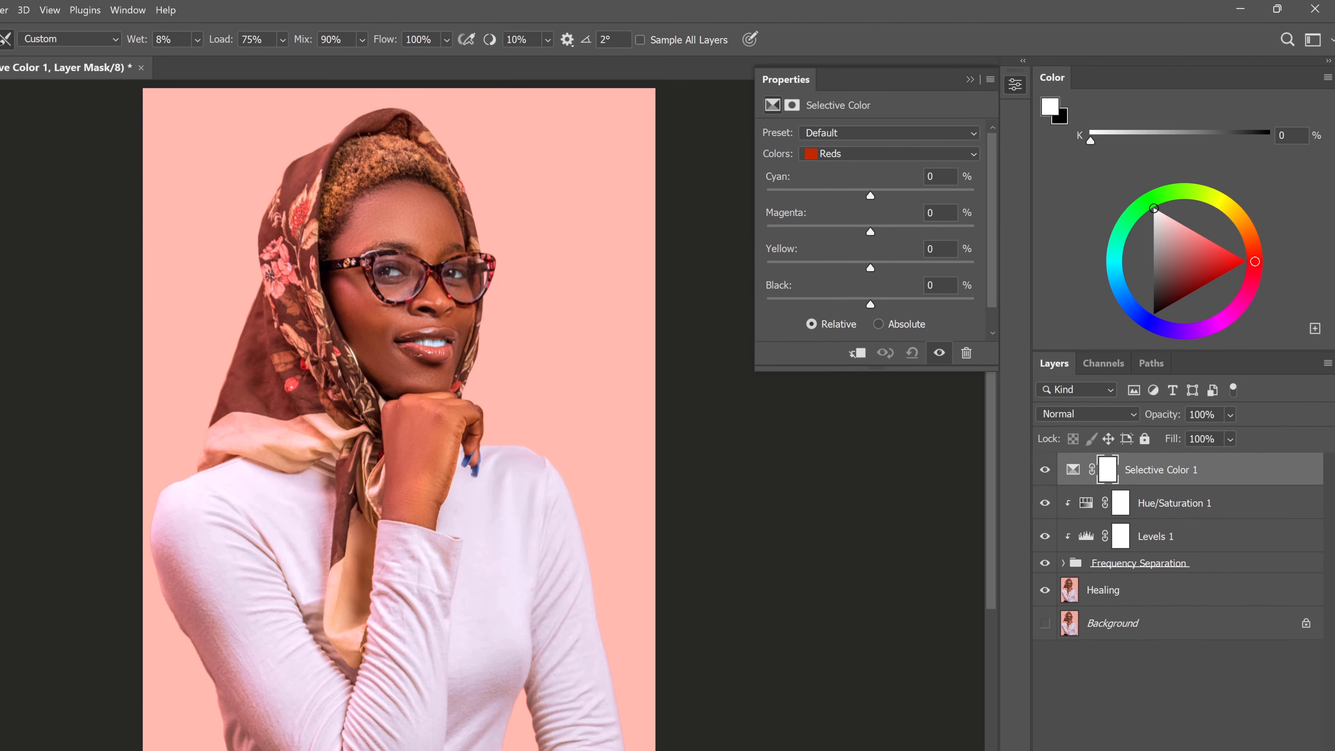
left_click(858, 358)
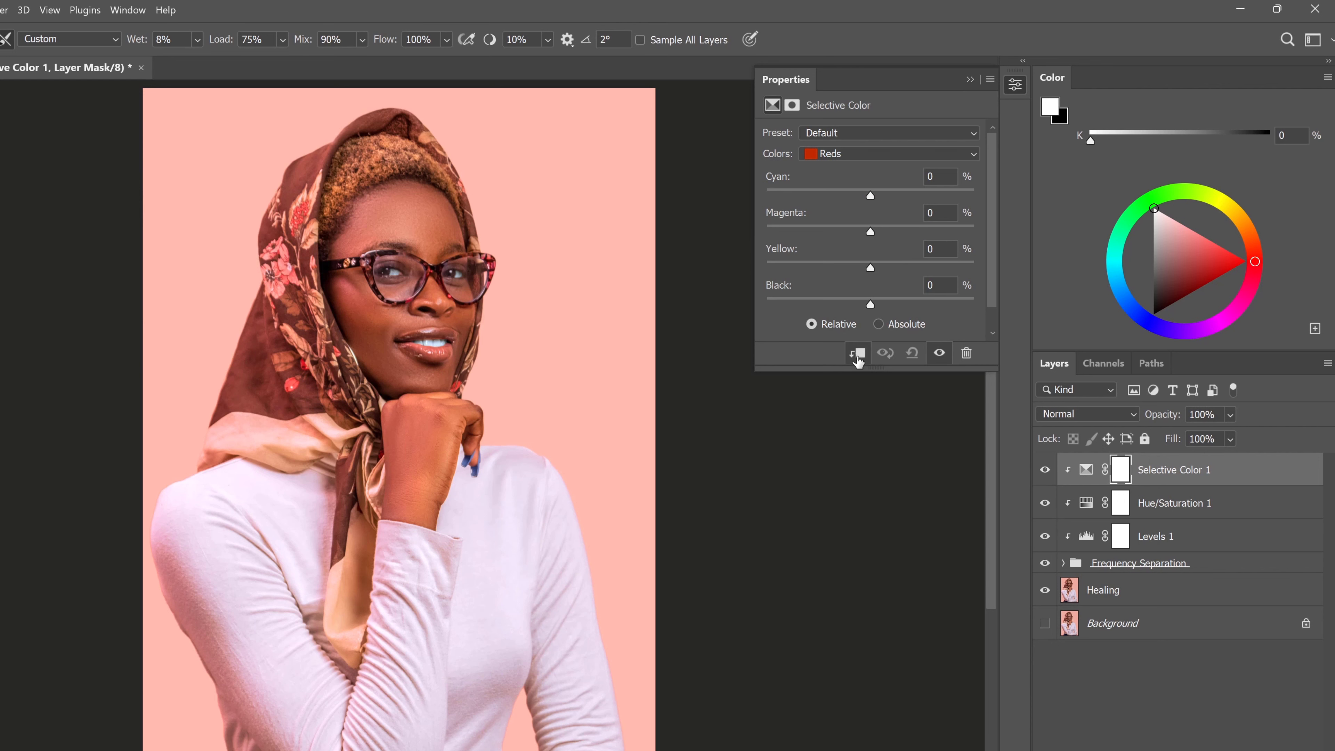
Step: In the Selective Color layer, set cyan to -72% for the Reds and -69% for the Yellows
left_click(835, 158)
left_click(835, 158)
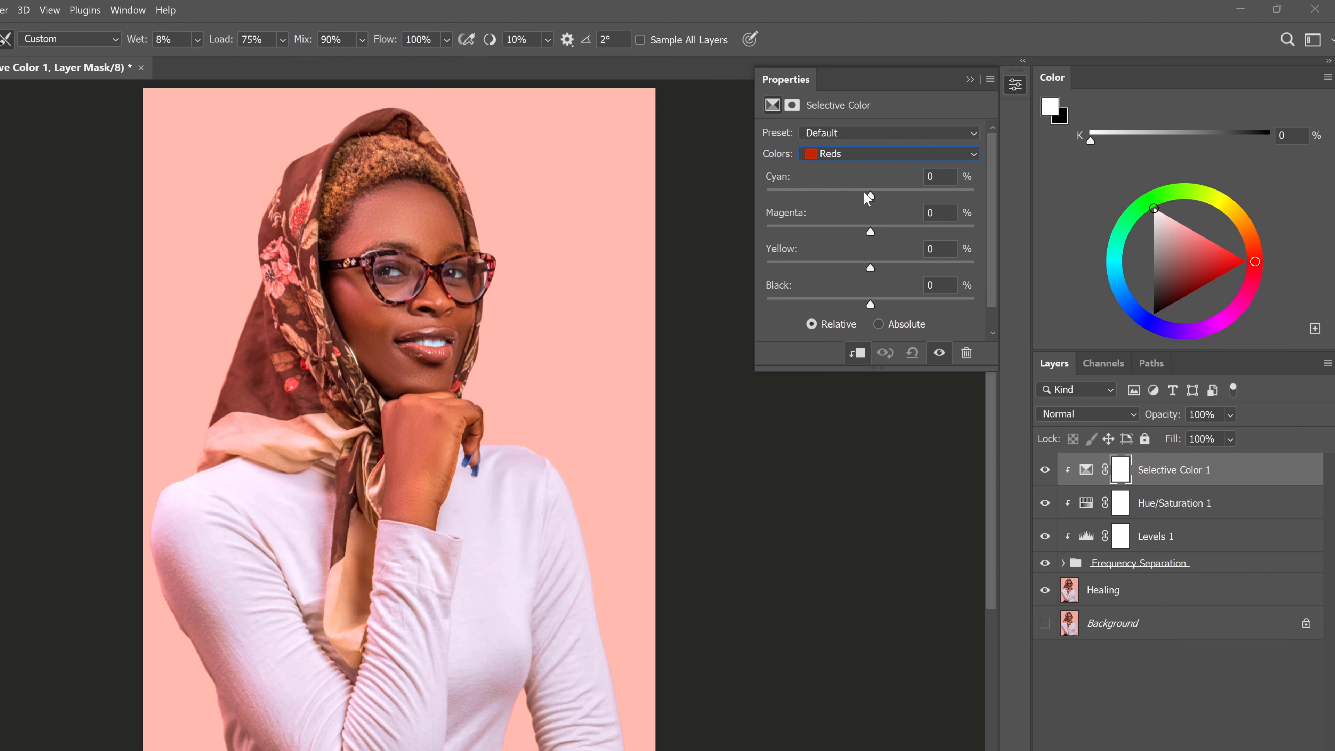
left_click_drag(871, 195, 794, 196)
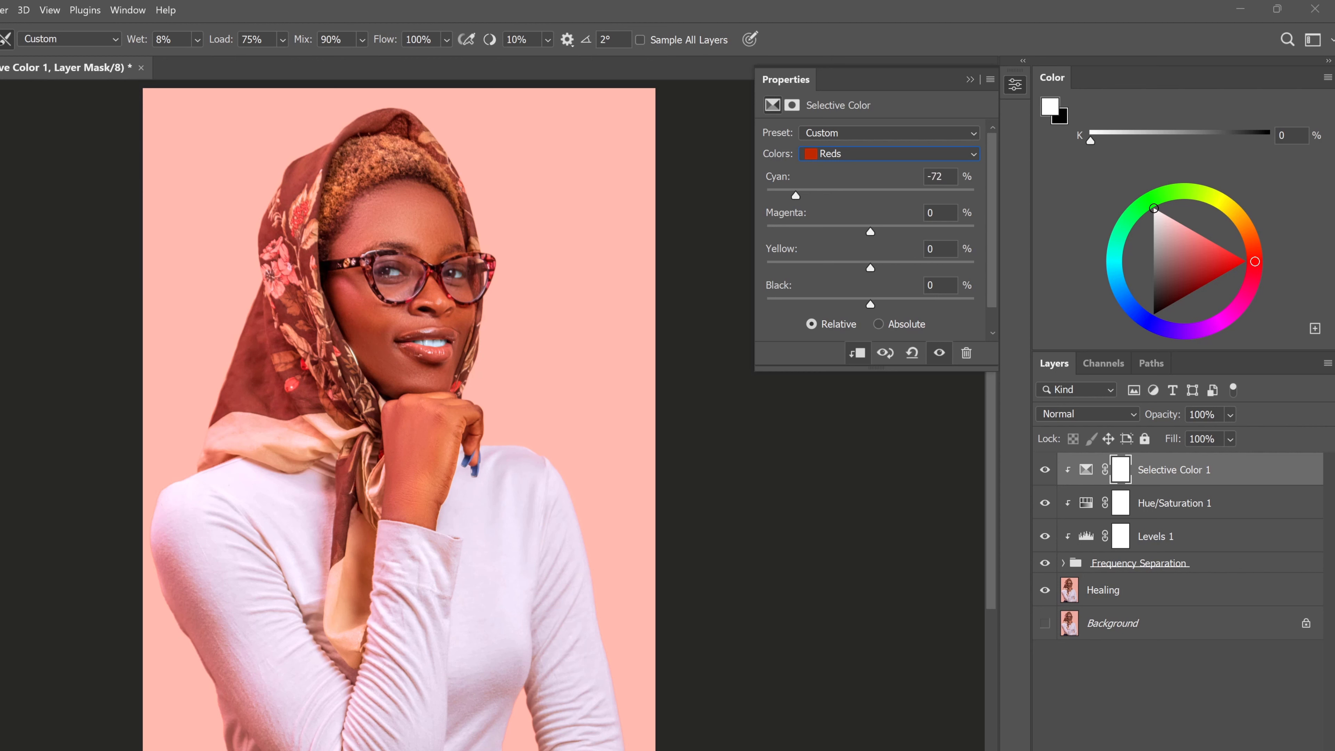
left_click(833, 154)
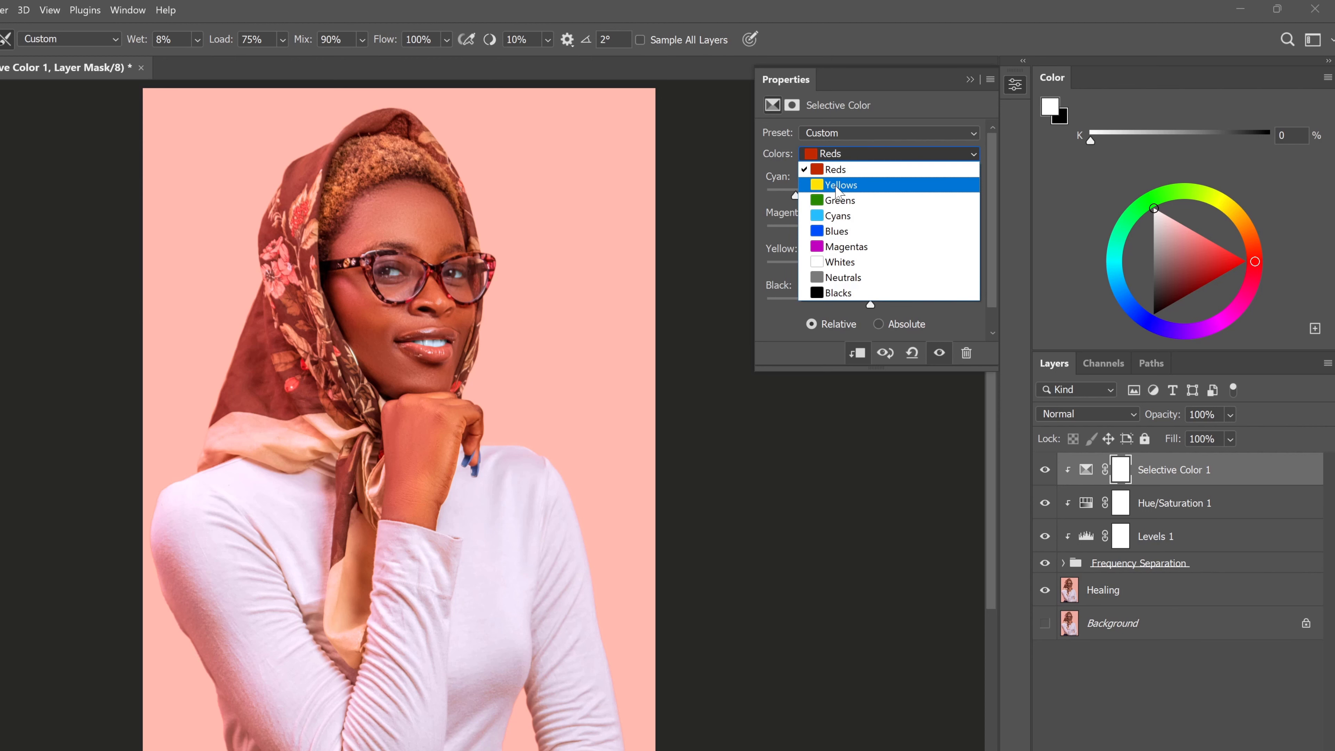
left_click(835, 171)
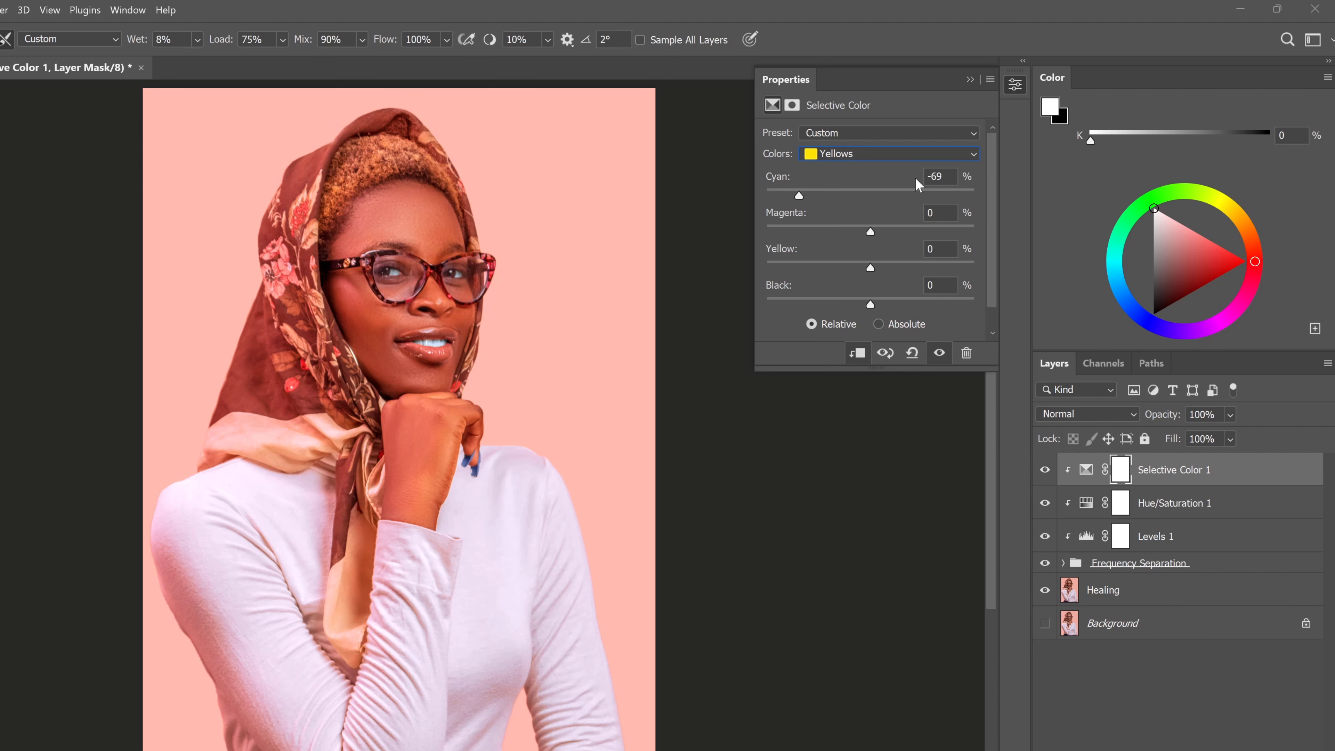
left_click(790, 183)
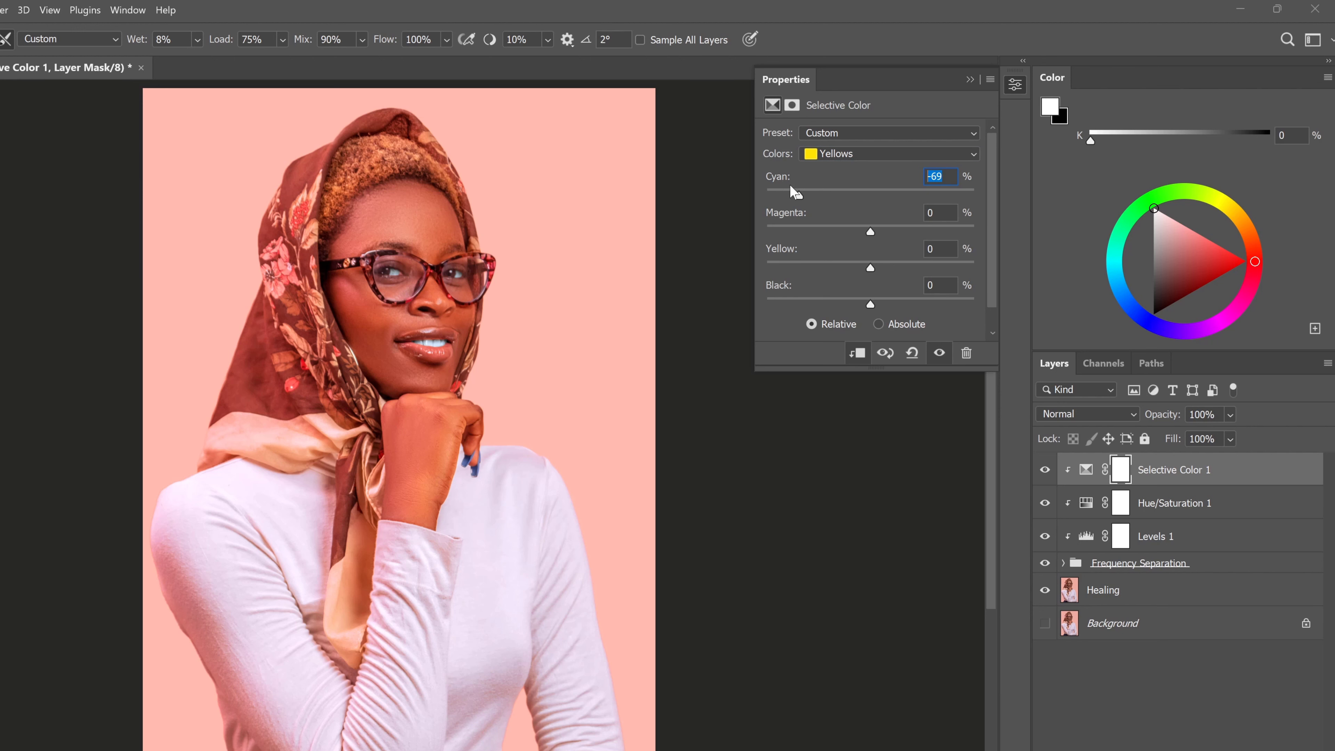
left_click(971, 81)
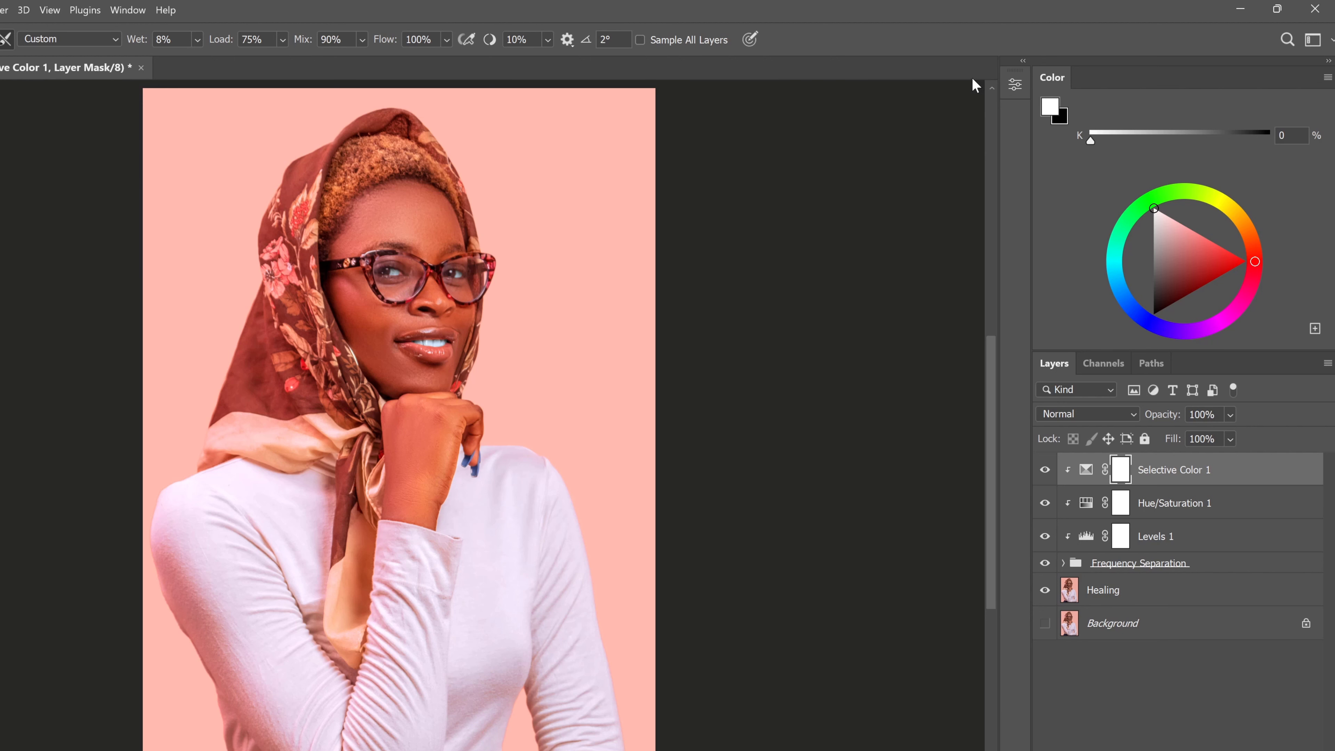
Step: Compare the portrait with and without the Selective Color adjustment and examine the face up close
left_click(1045, 471)
left_click(1044, 472)
left_click(1044, 471)
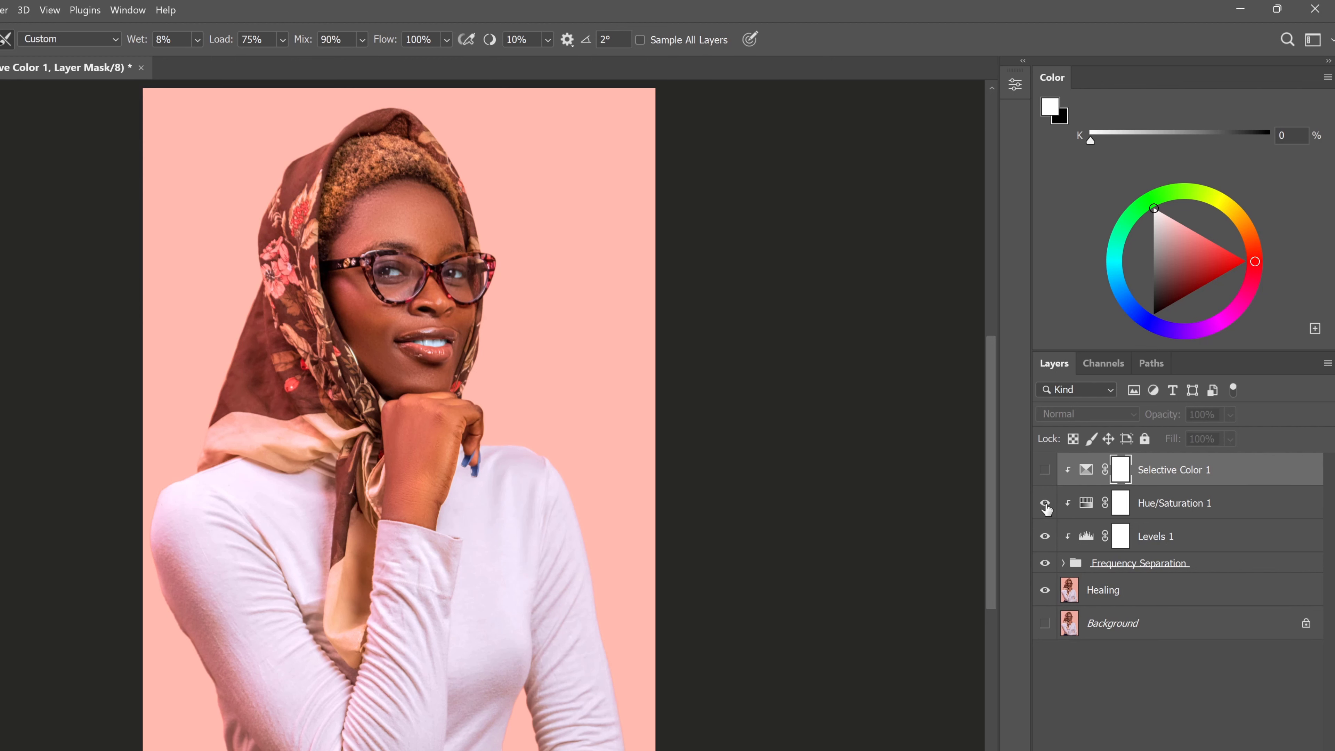
left_click(1044, 472)
left_click(1044, 472)
left_click(1045, 472)
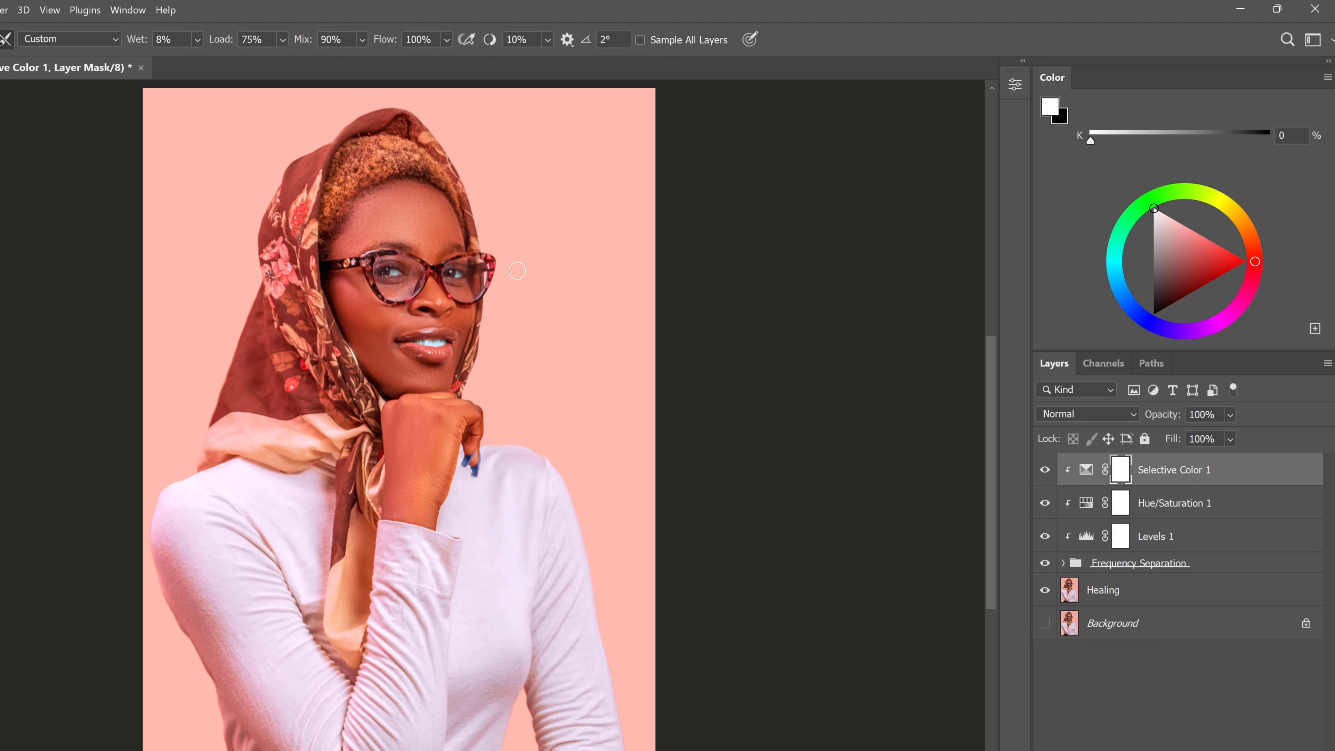
scroll(404, 370, "up", 2)
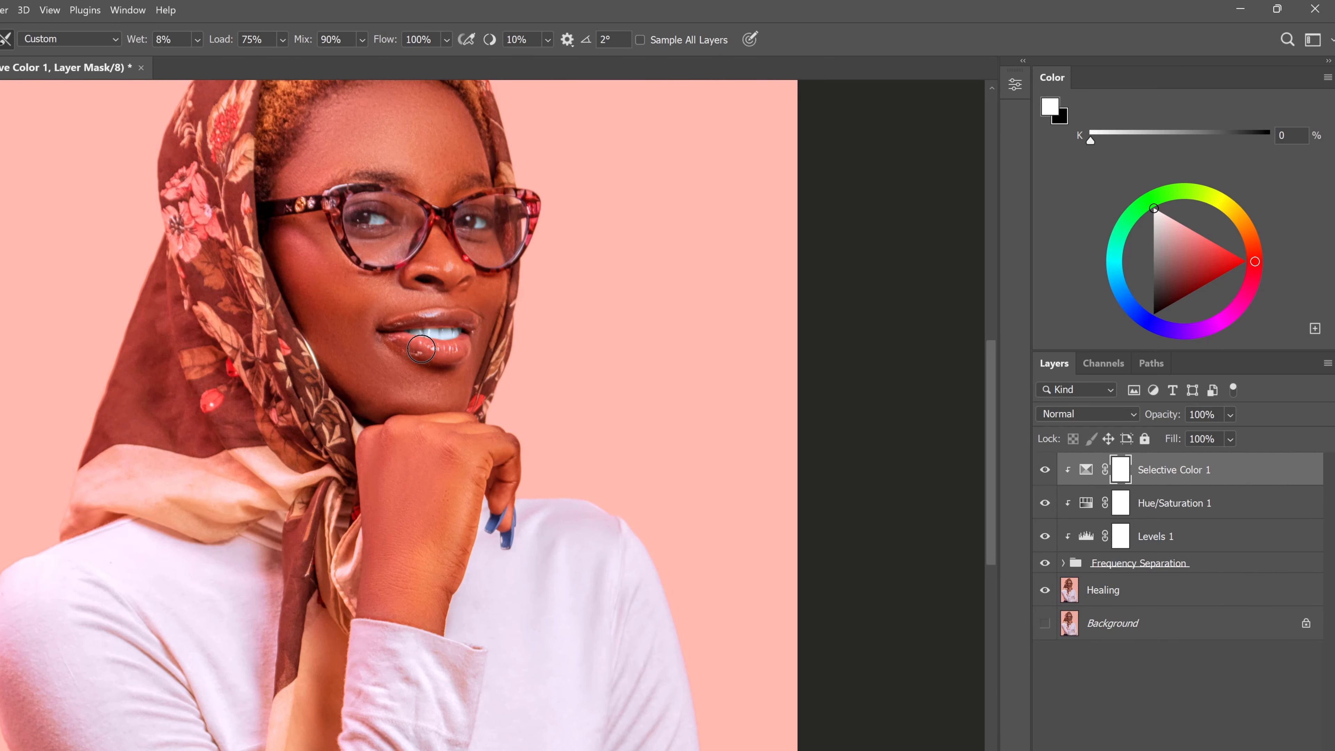
scroll(421, 349, "down", 2)
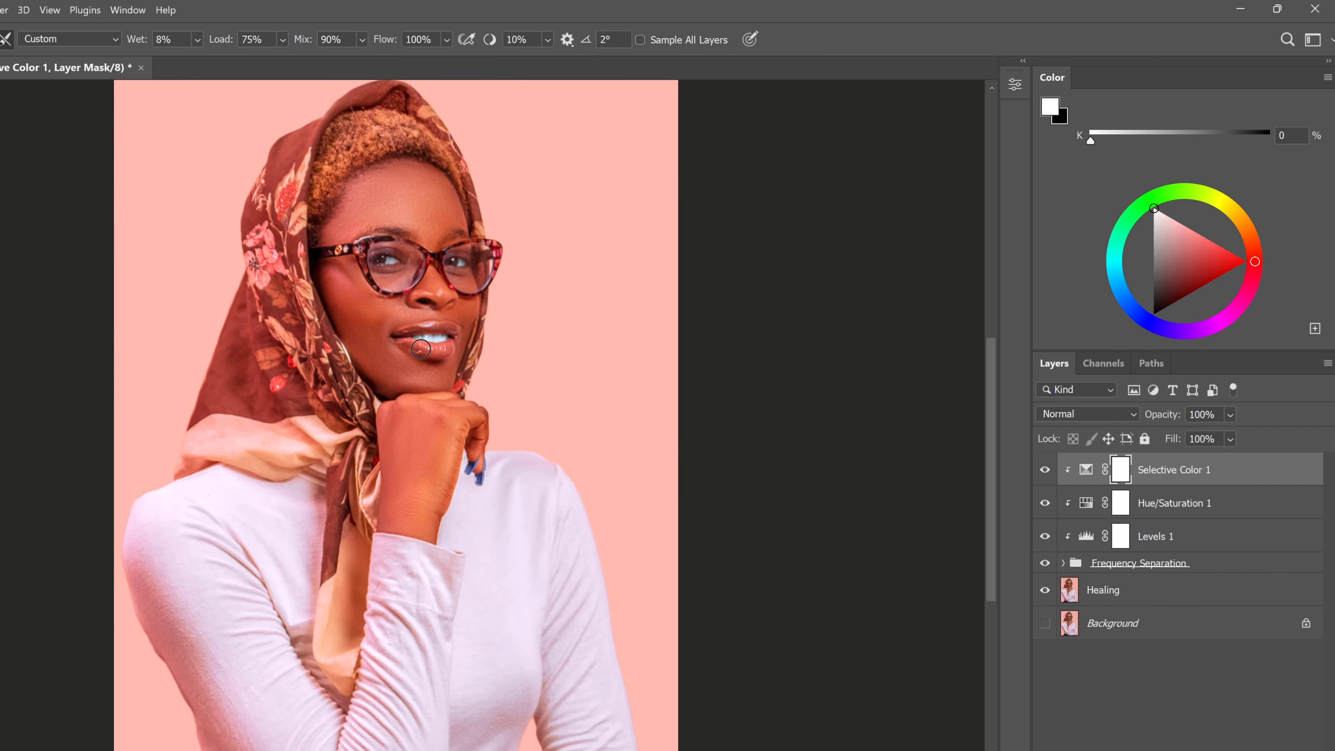
scroll(420, 349, "down", 1)
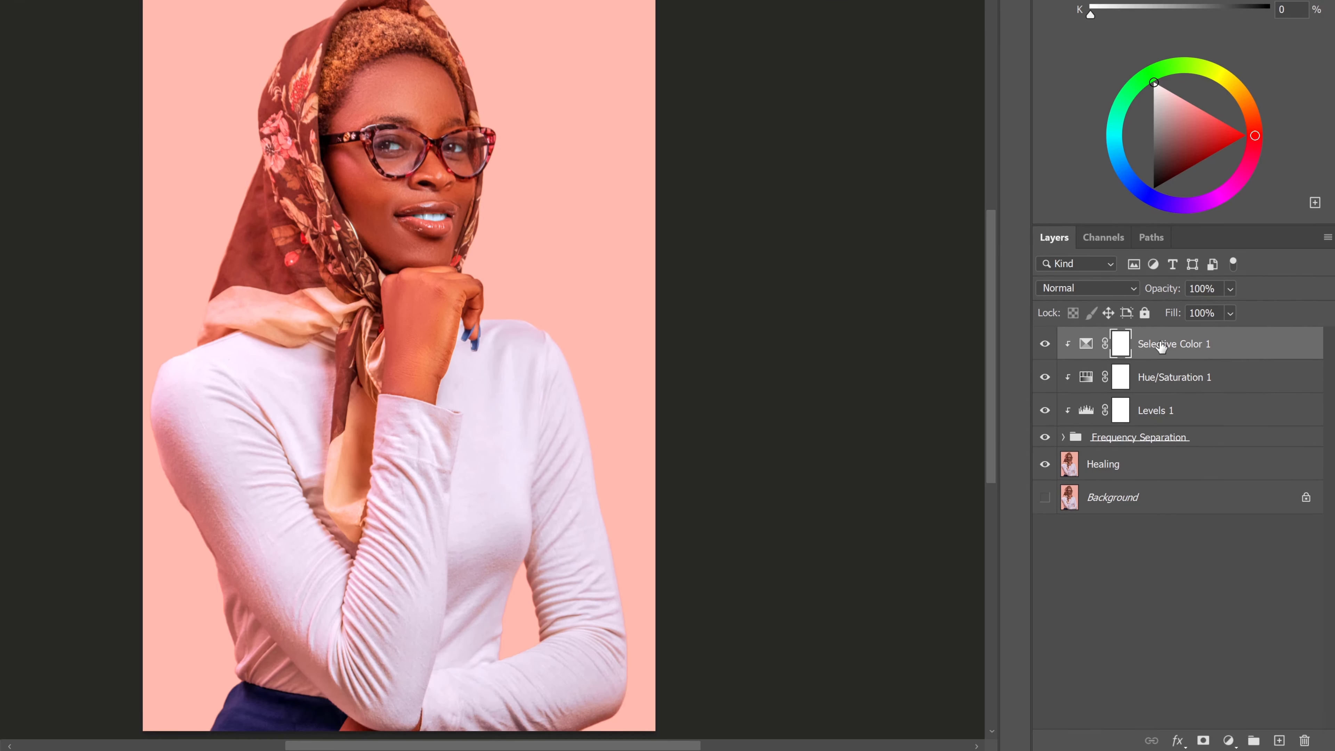
Step: Add a clipped Levels adjustment layer above Selective Color 1 with its white input level set to 175
left_click(1228, 740)
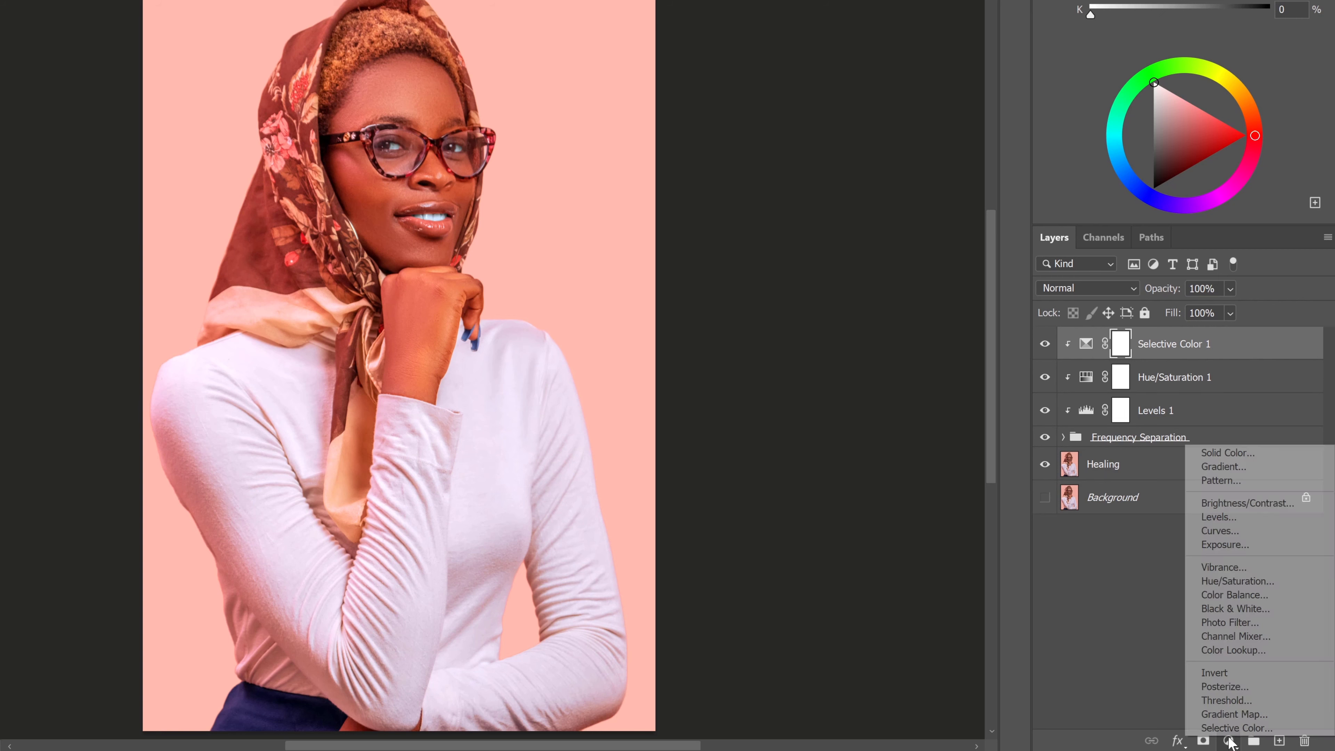
left_click(1217, 520)
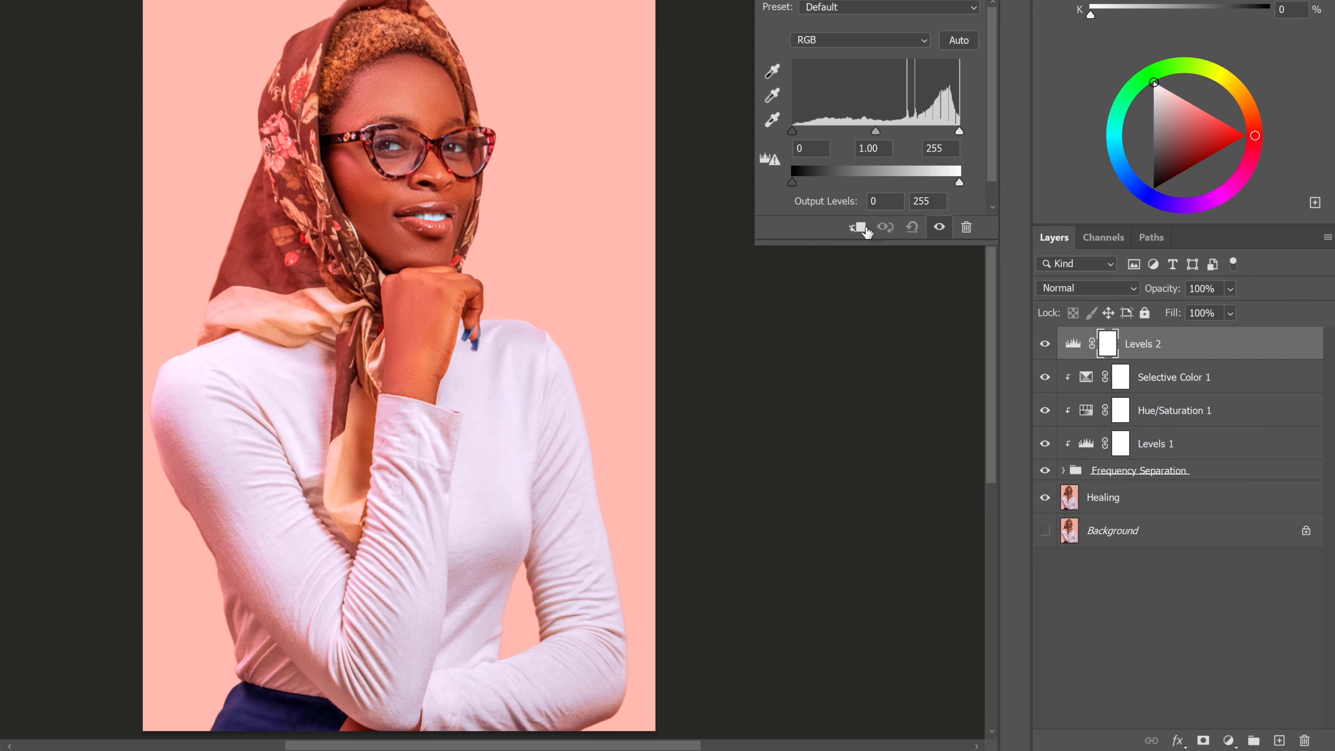
left_click(858, 226)
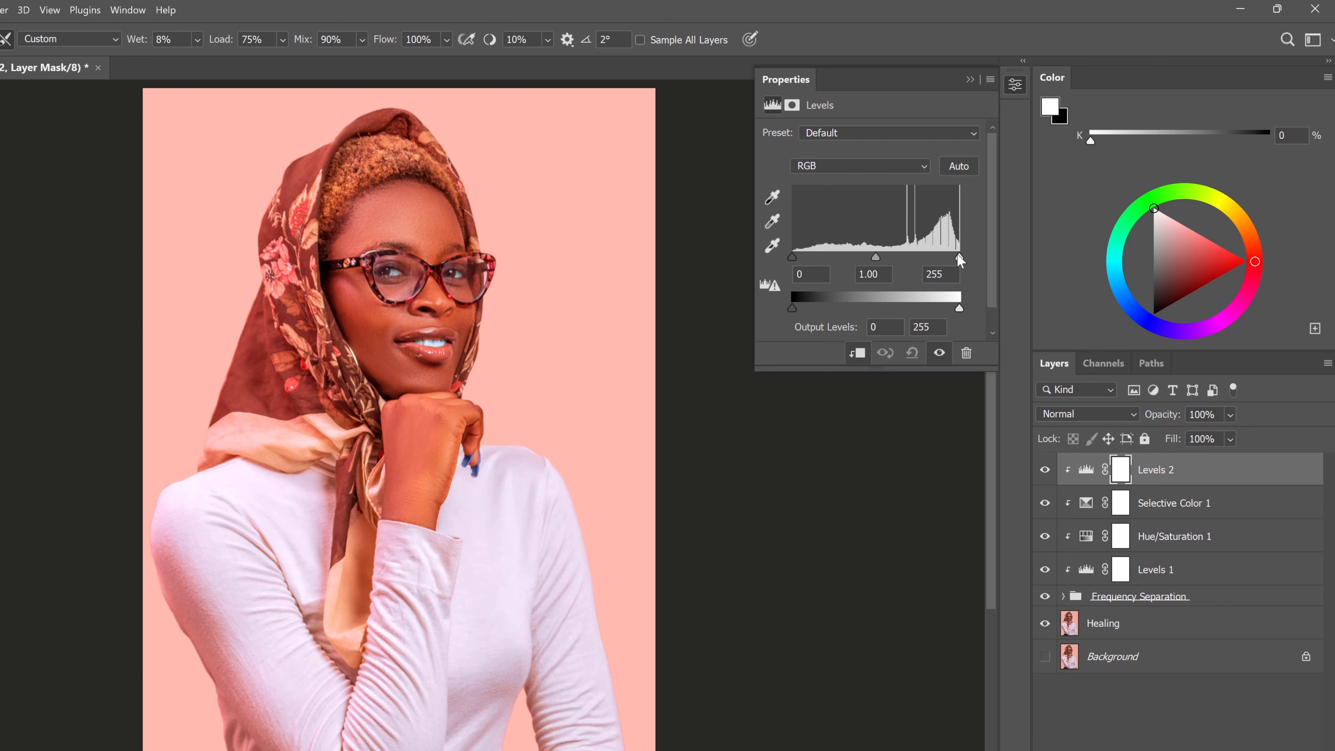
left_click_drag(957, 254, 907, 258)
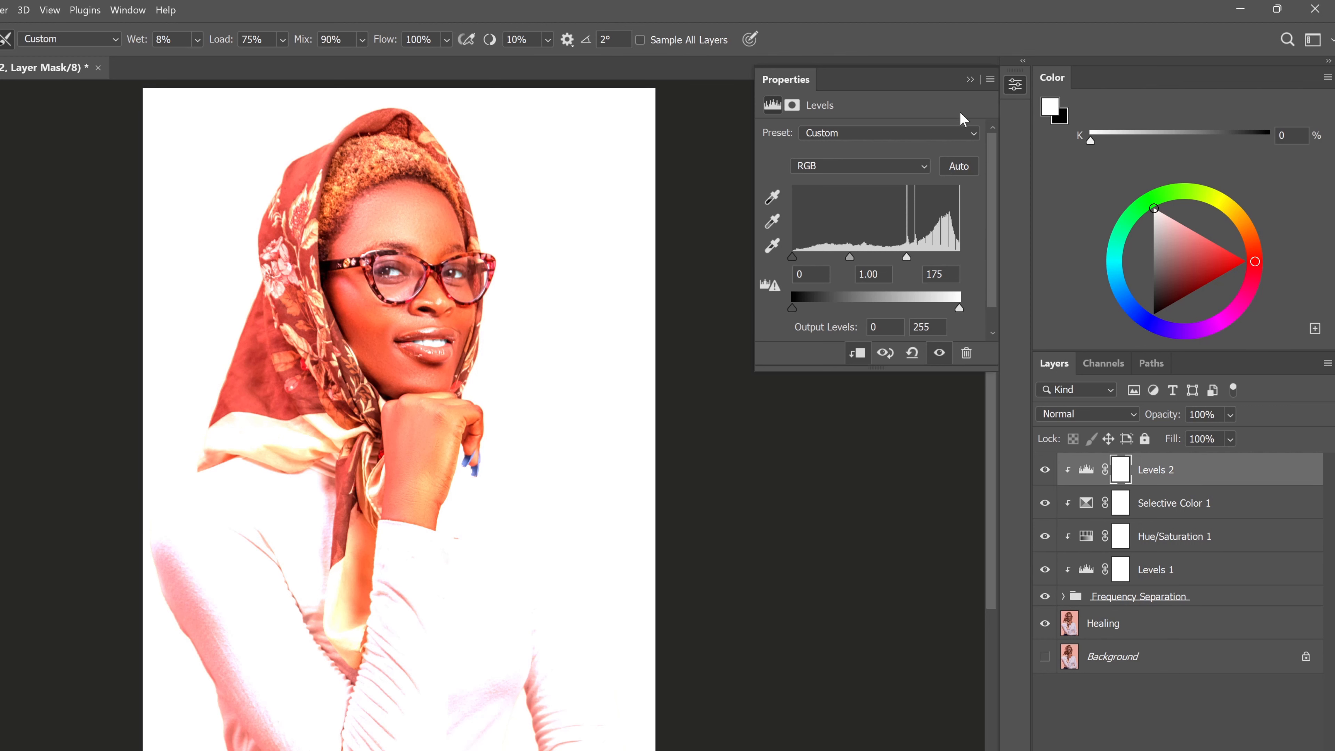
Step: Invert the Levels 2 layer mask to black to hide the brightening effect
left_click(969, 81)
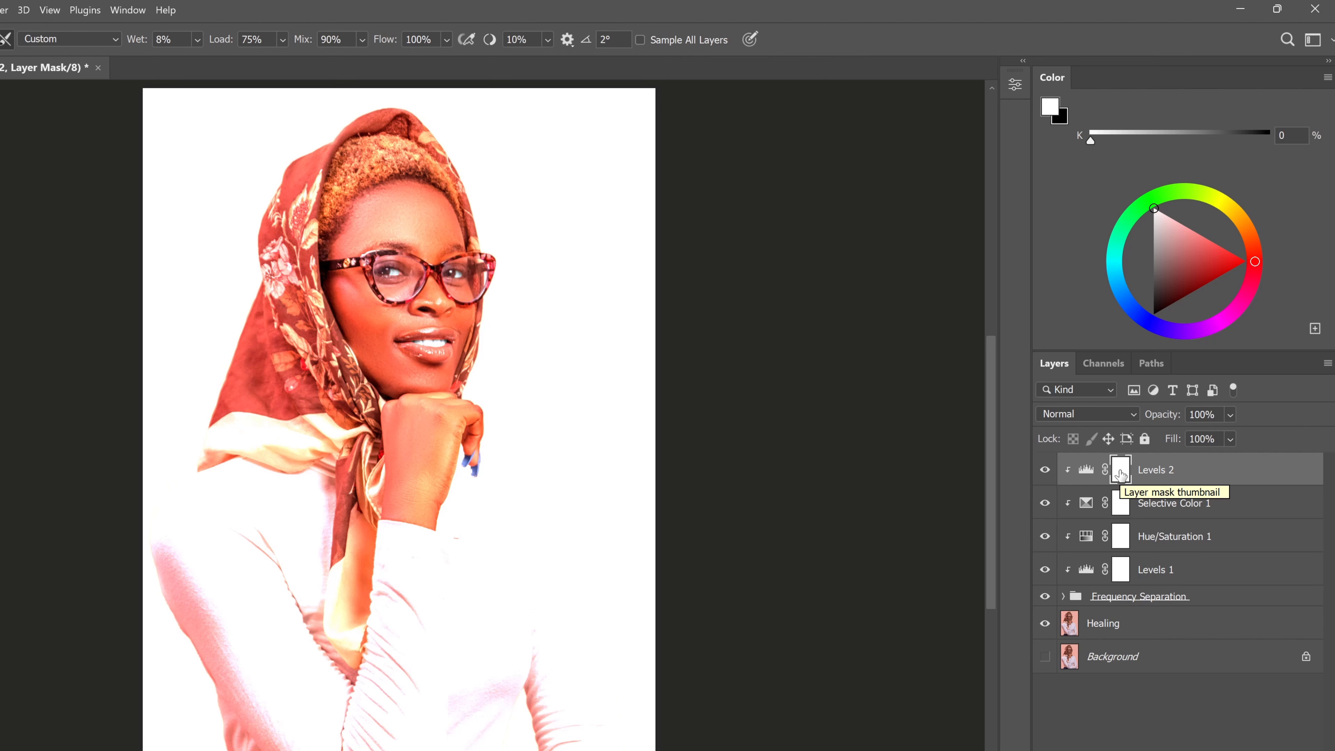
key("ctrl+i")
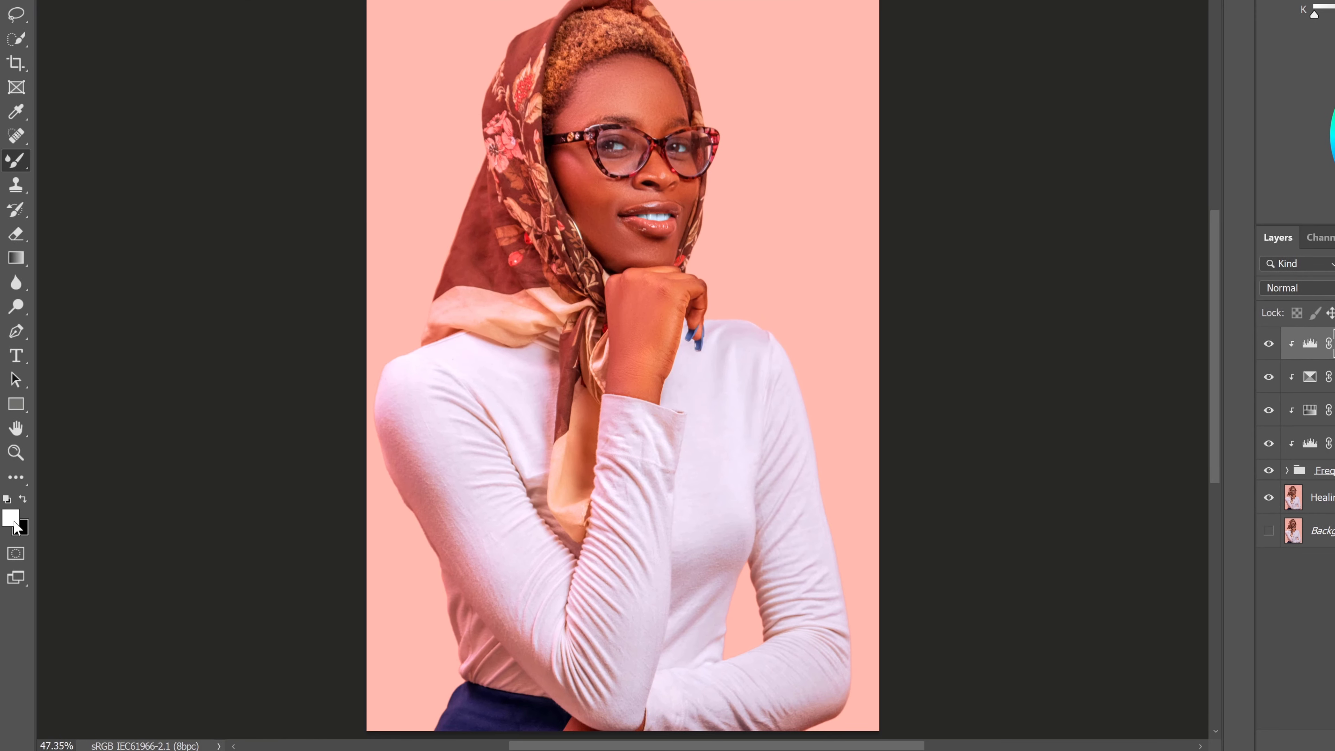
Step: Choose the Brush tool with the Soft Round tip from the General Brushes
right_click(13, 166)
left_click(82, 161)
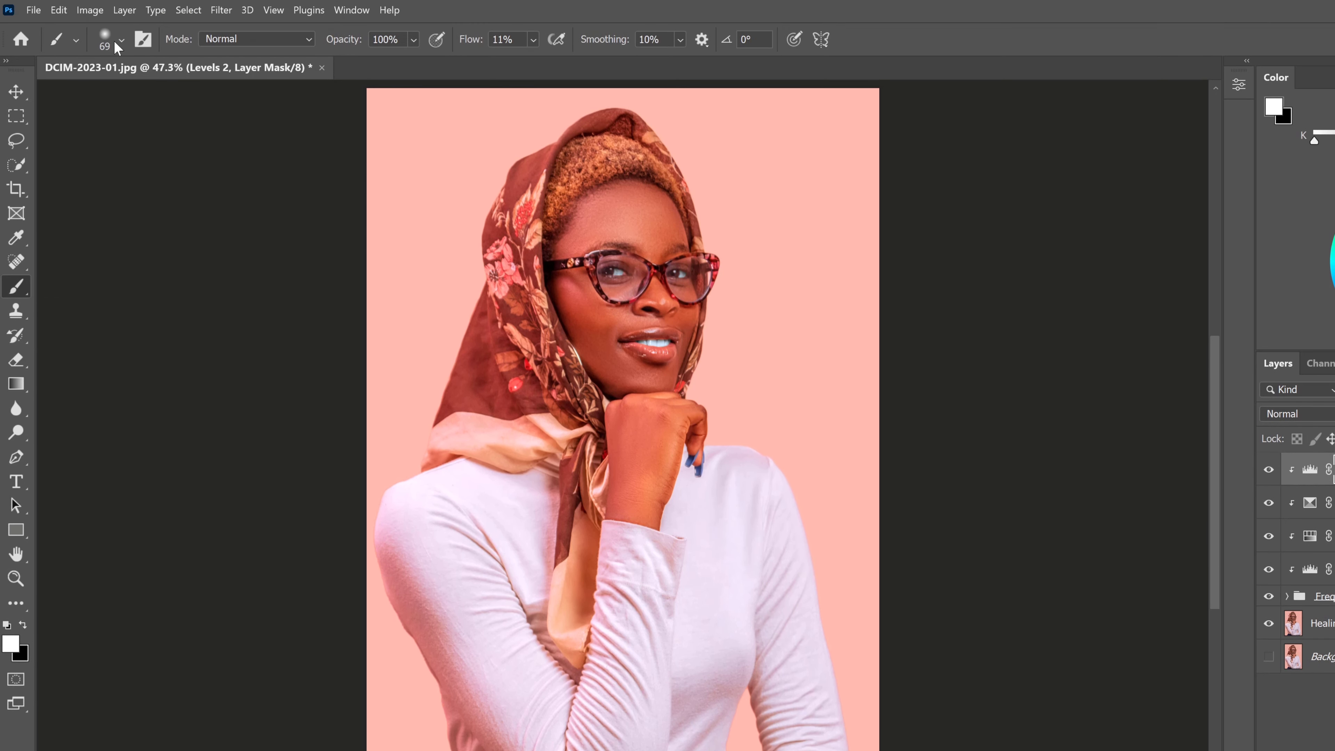
left_click(113, 40)
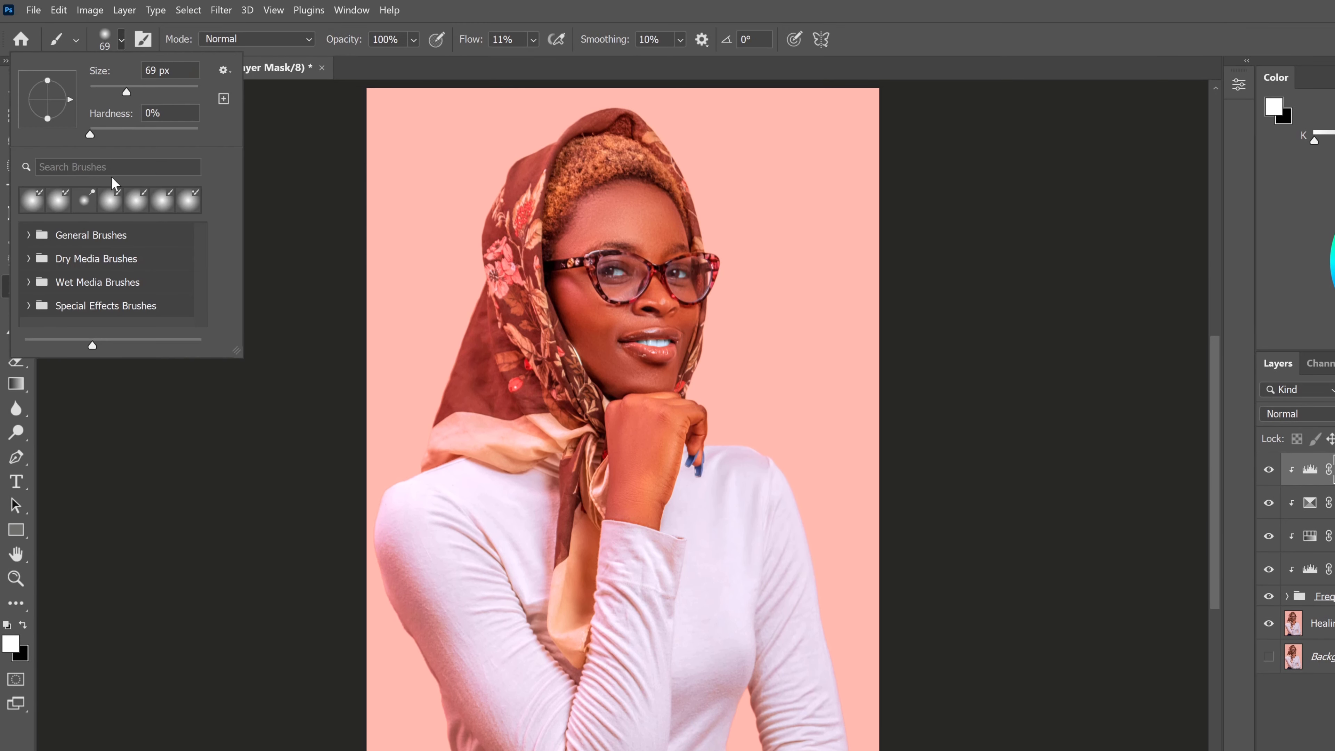
left_click(28, 235)
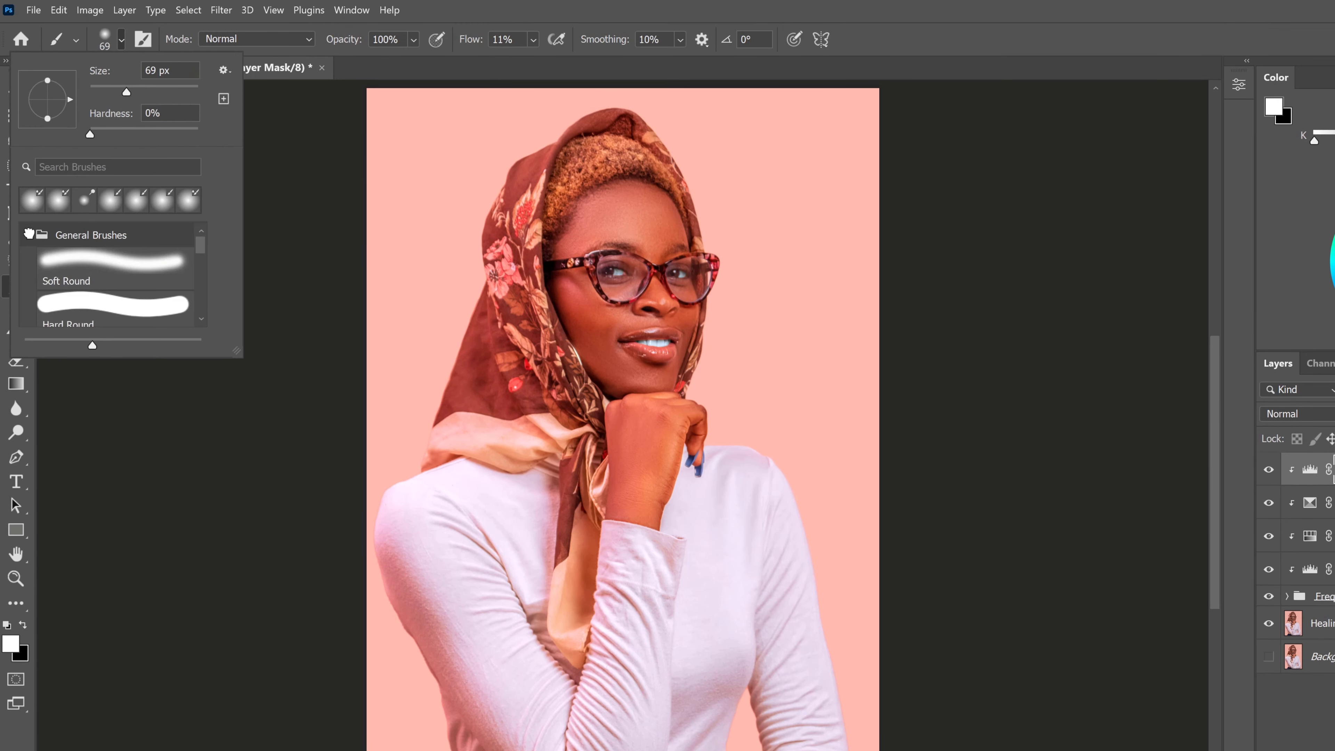
double_click(90, 262)
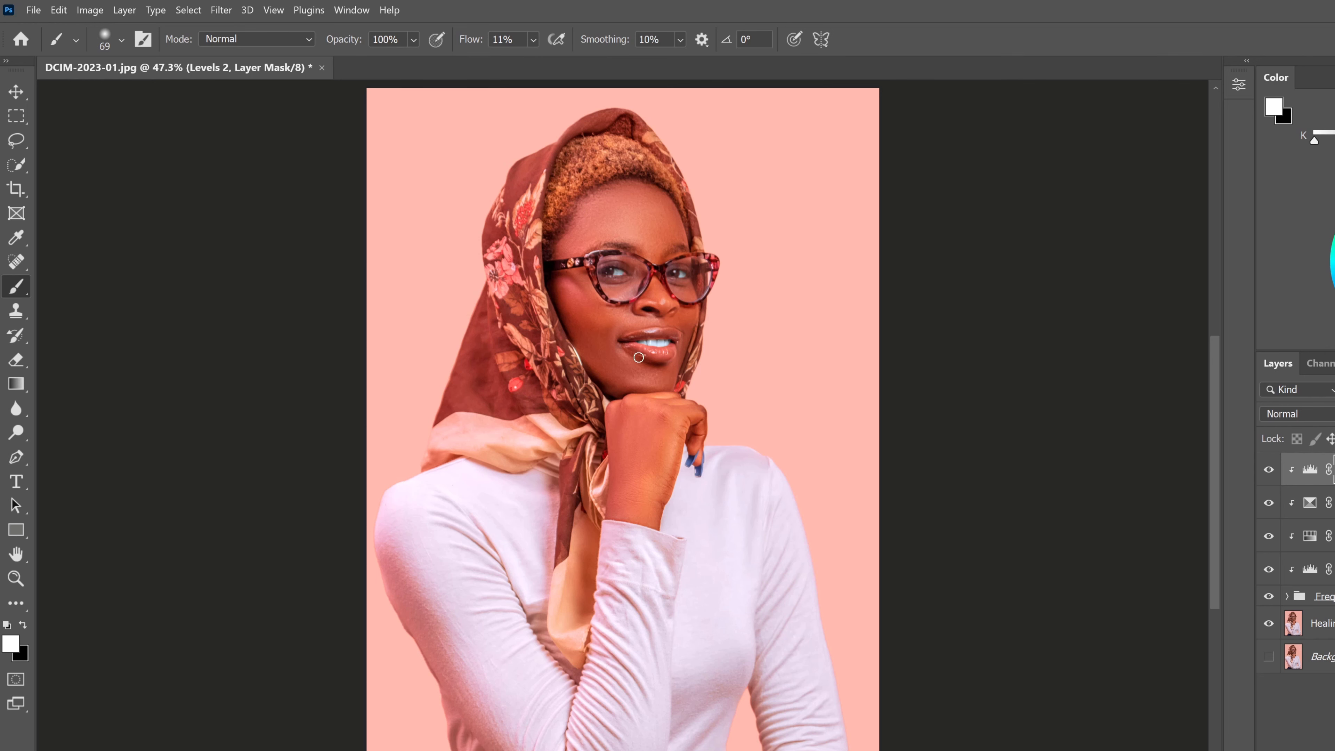
Step: Paint white on the Levels 2 mask over the highlights of the lower and upper lips with a 48 px brush
scroll(639, 357, "up", 5)
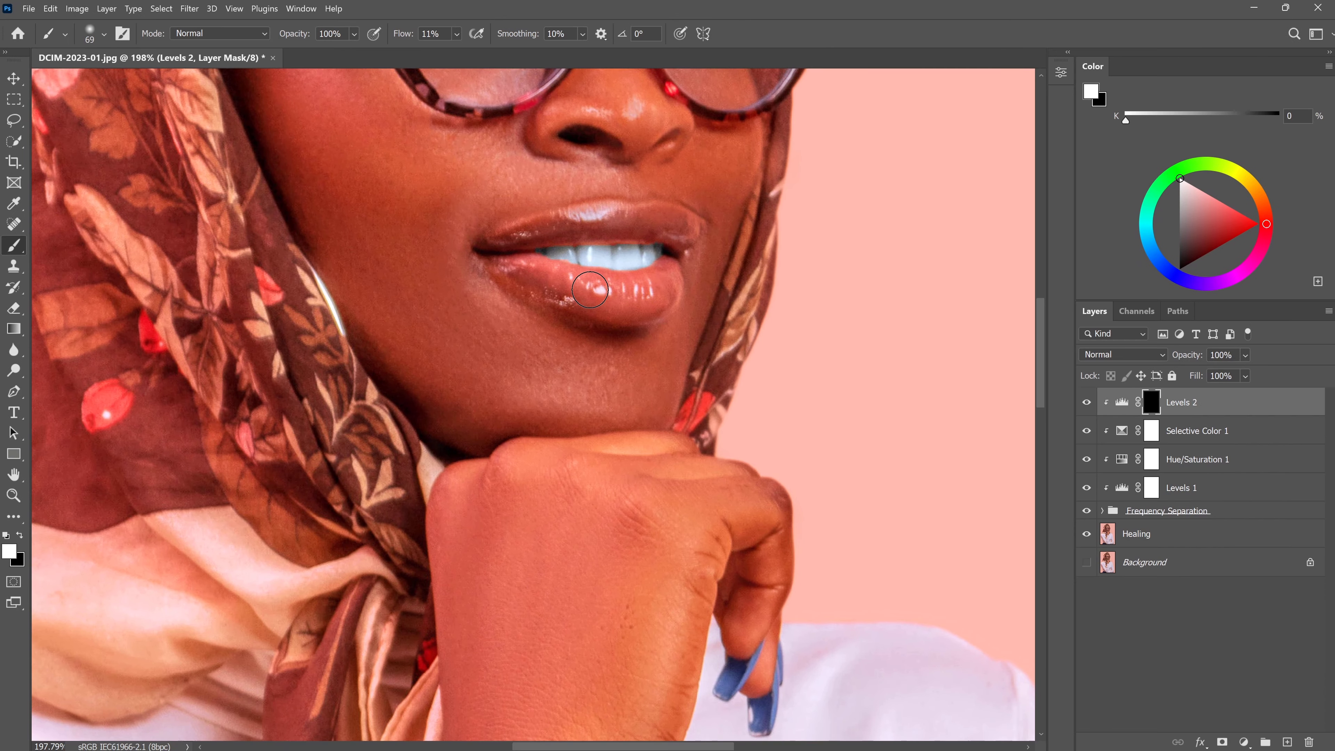
right_click(590, 289, "alt")
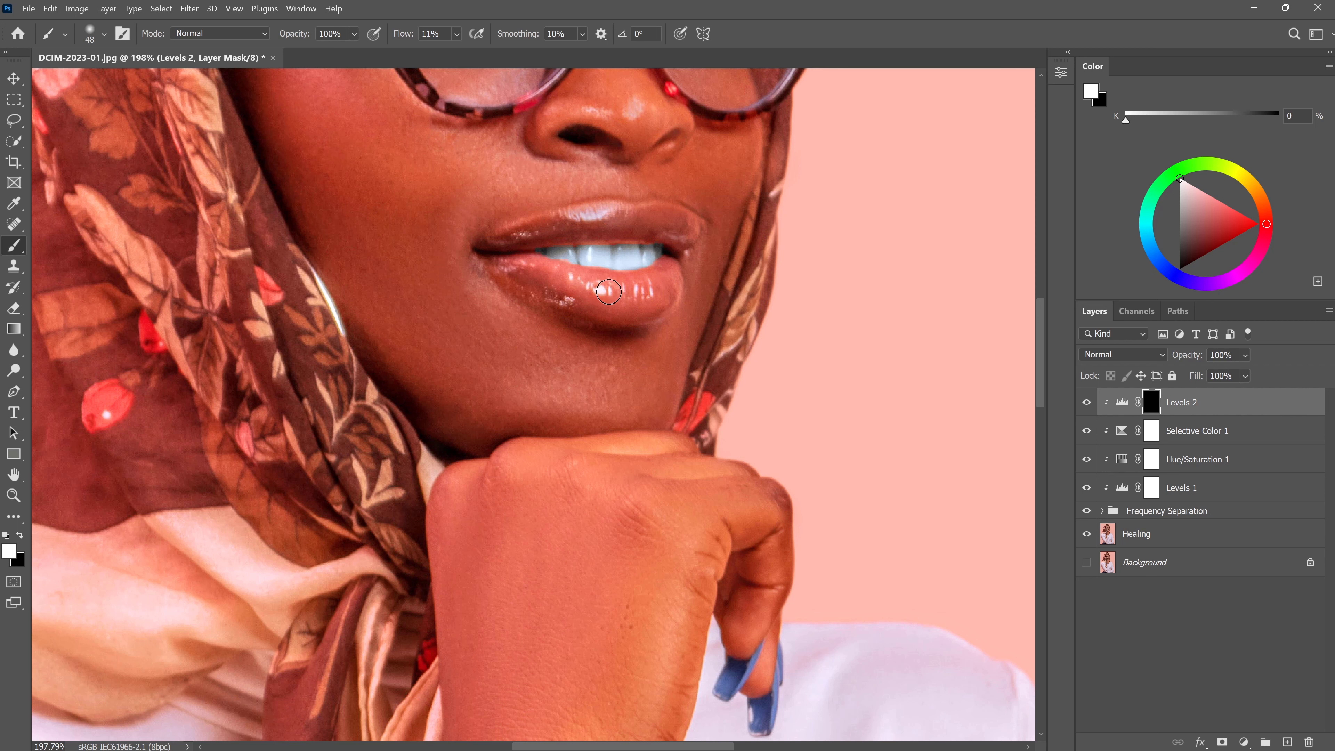
mouse_move(583, 288)
left_mouse_down()
mouse_move(553, 275)
mouse_move(651, 293)
mouse_move(576, 288)
mouse_move(637, 299)
mouse_move(626, 307)
mouse_move(667, 275)
mouse_move(646, 297)
left_mouse_up()
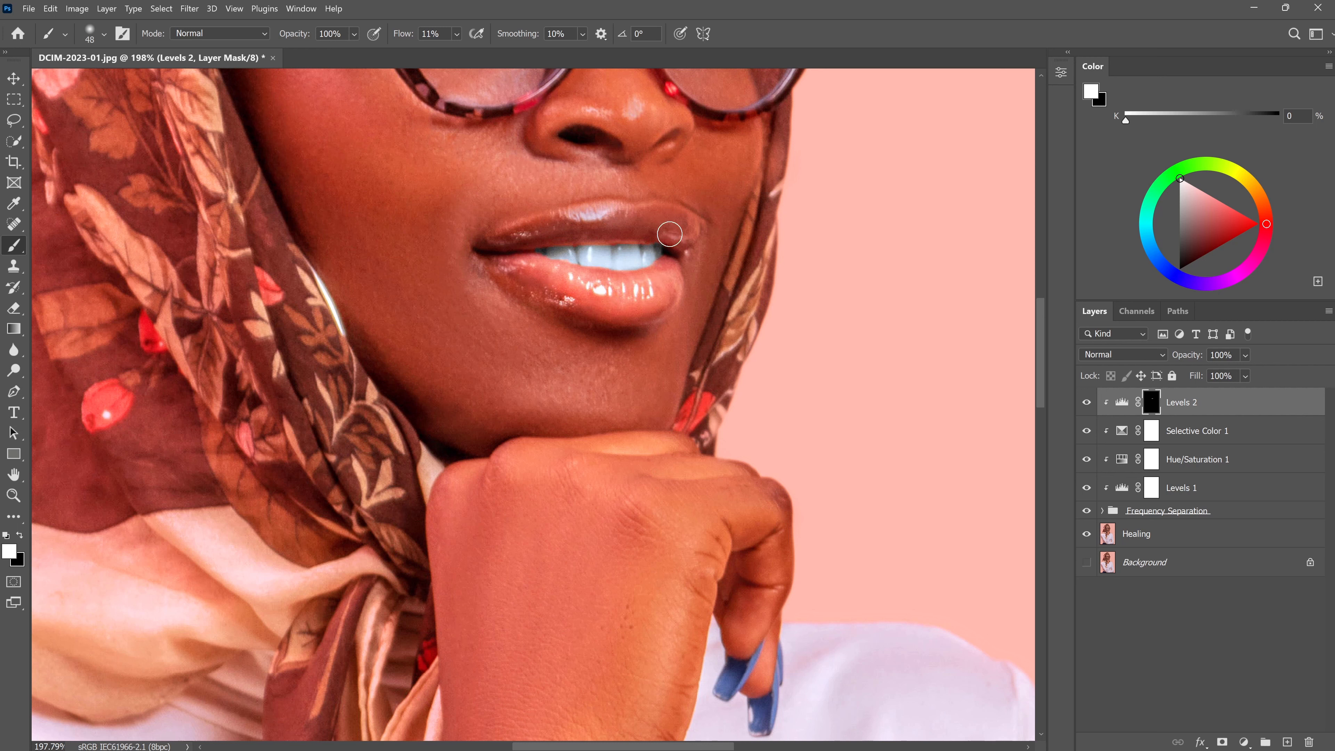
mouse_move(670, 234)
left_mouse_down()
mouse_move(608, 214)
mouse_move(504, 242)
left_mouse_up()
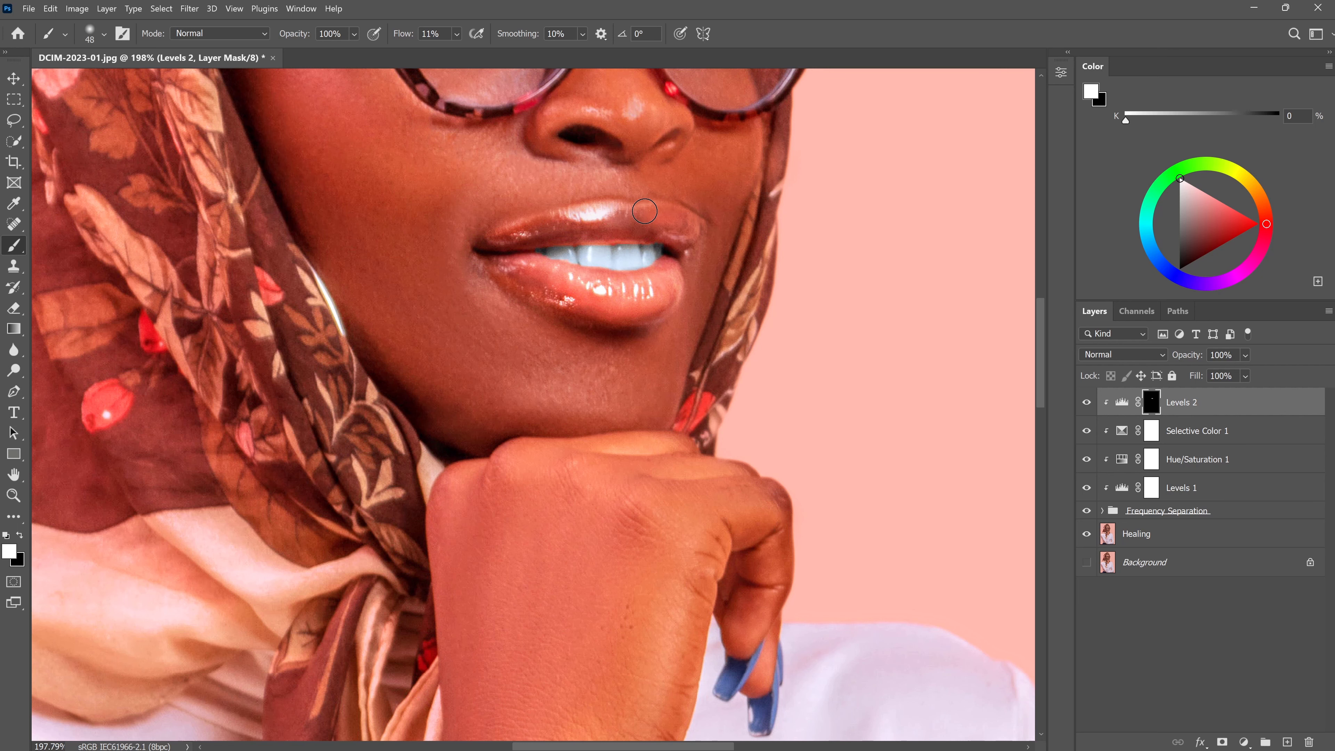
Step: Brush white highlights onto the tip and bridge of the nose and touch up the lower lip on the Levels 2 mask
left_click_drag(644, 211, 679, 437)
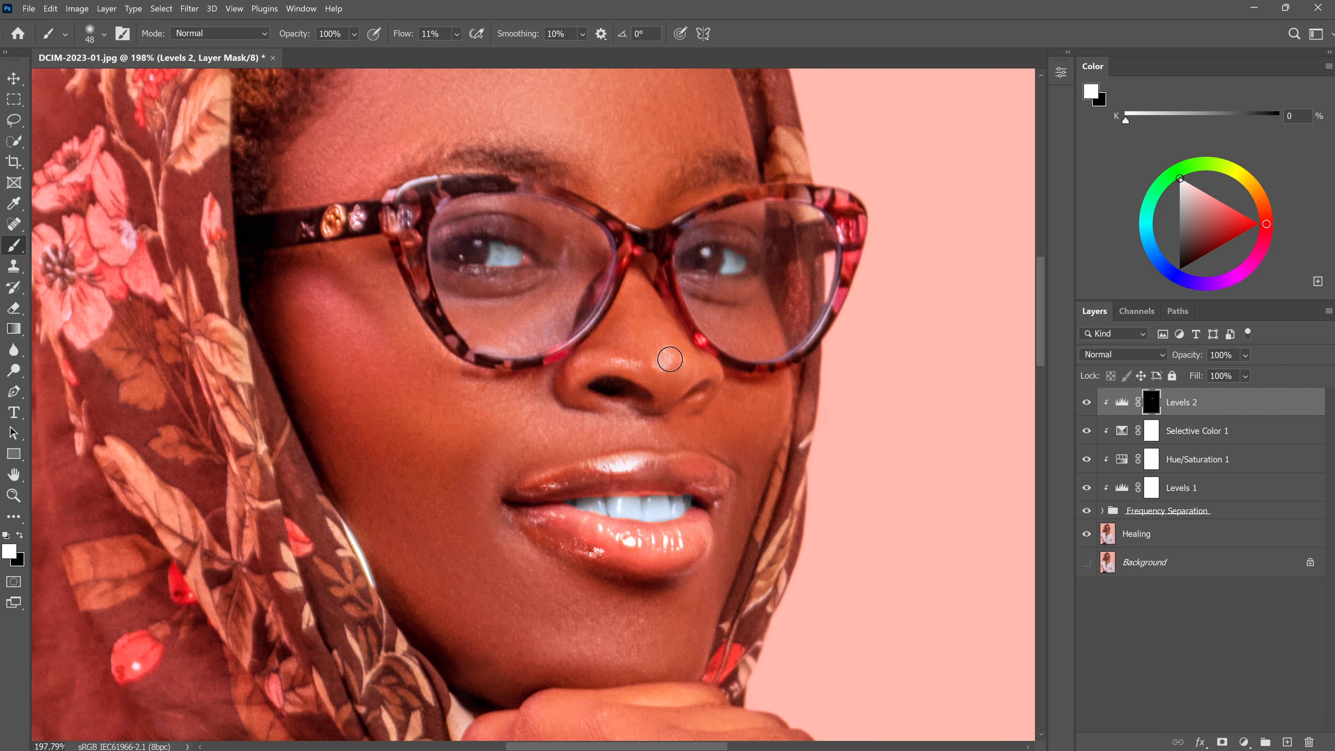
left_click_drag(669, 359, 660, 347)
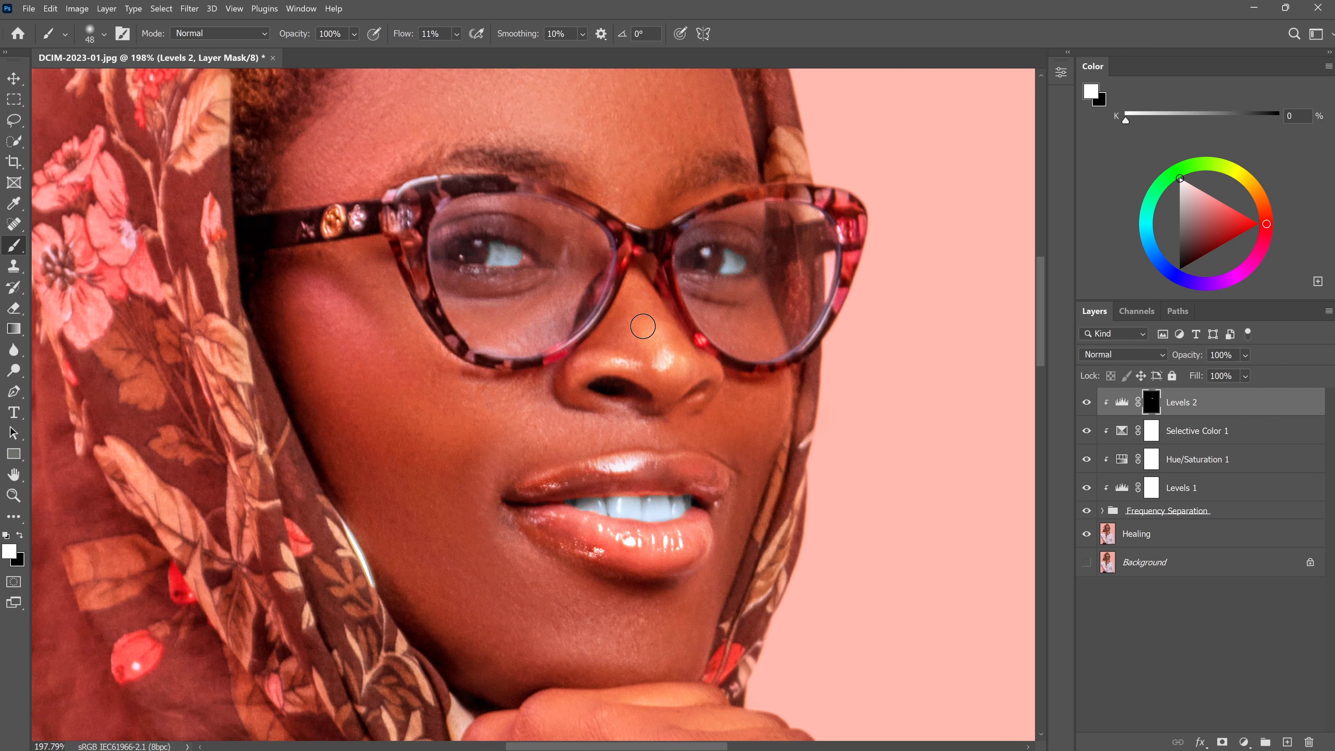
key("space")
mouse_move(605, 303)
left_mouse_down()
mouse_move(542, 349)
mouse_move(581, 330)
mouse_move(525, 351)
mouse_move(564, 341)
left_mouse_up()
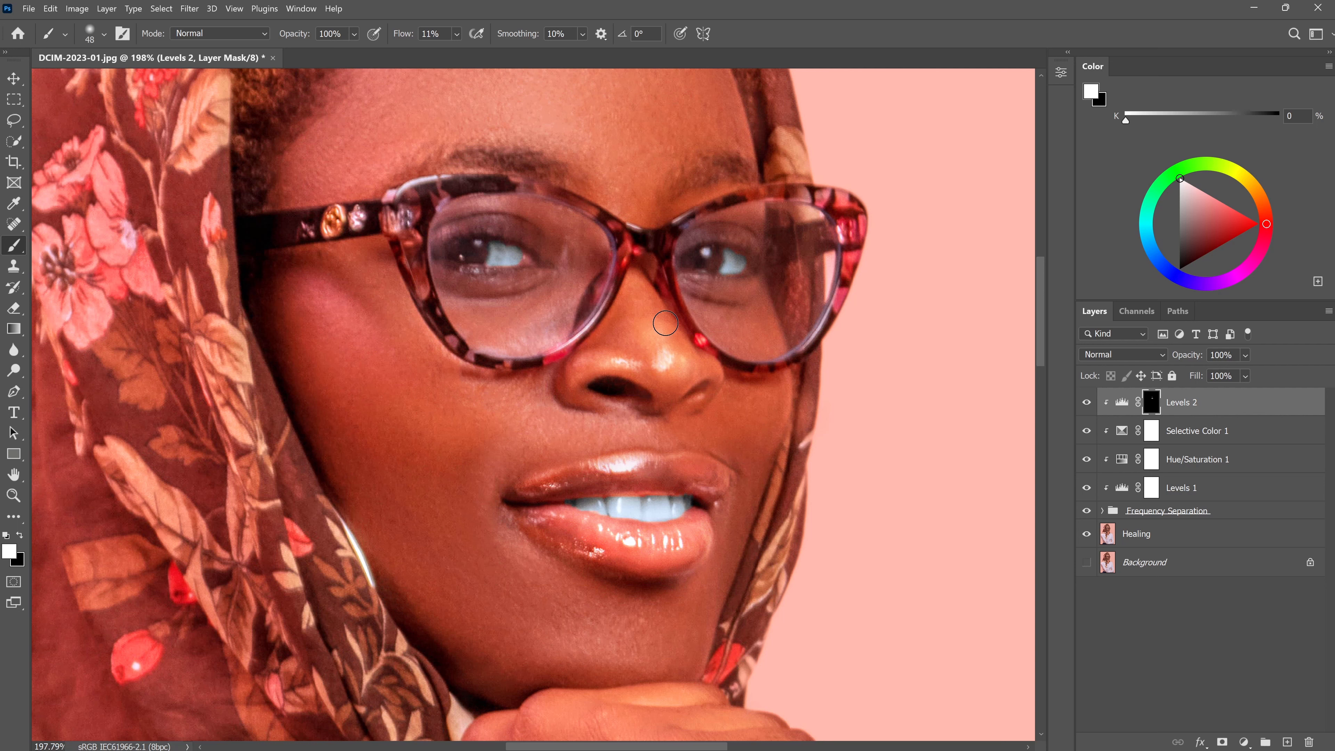
mouse_move(838, 271)
left_mouse_down()
mouse_move(817, 324)
mouse_move(834, 294)
mouse_move(779, 351)
mouse_move(824, 322)
mouse_move(768, 357)
mouse_move(819, 328)
mouse_move(767, 358)
mouse_move(834, 332)
mouse_move(805, 348)
mouse_move(725, 354)
mouse_move(690, 338)
mouse_move(715, 350)
mouse_move(703, 339)
mouse_move(705, 354)
mouse_move(689, 331)
left_mouse_up()
mouse_move(634, 287)
left_mouse_down()
mouse_move(648, 316)
mouse_move(671, 321)
mouse_move(676, 337)
mouse_move(629, 282)
mouse_move(644, 316)
mouse_move(639, 282)
mouse_move(658, 302)
mouse_move(678, 372)
mouse_move(686, 360)
mouse_move(668, 377)
mouse_move(604, 362)
mouse_move(710, 377)
mouse_move(679, 386)
left_mouse_up()
mouse_move(681, 372)
left_mouse_down()
mouse_move(659, 379)
mouse_move(673, 369)
left_mouse_up()
left_click_drag(663, 457, 643, 463)
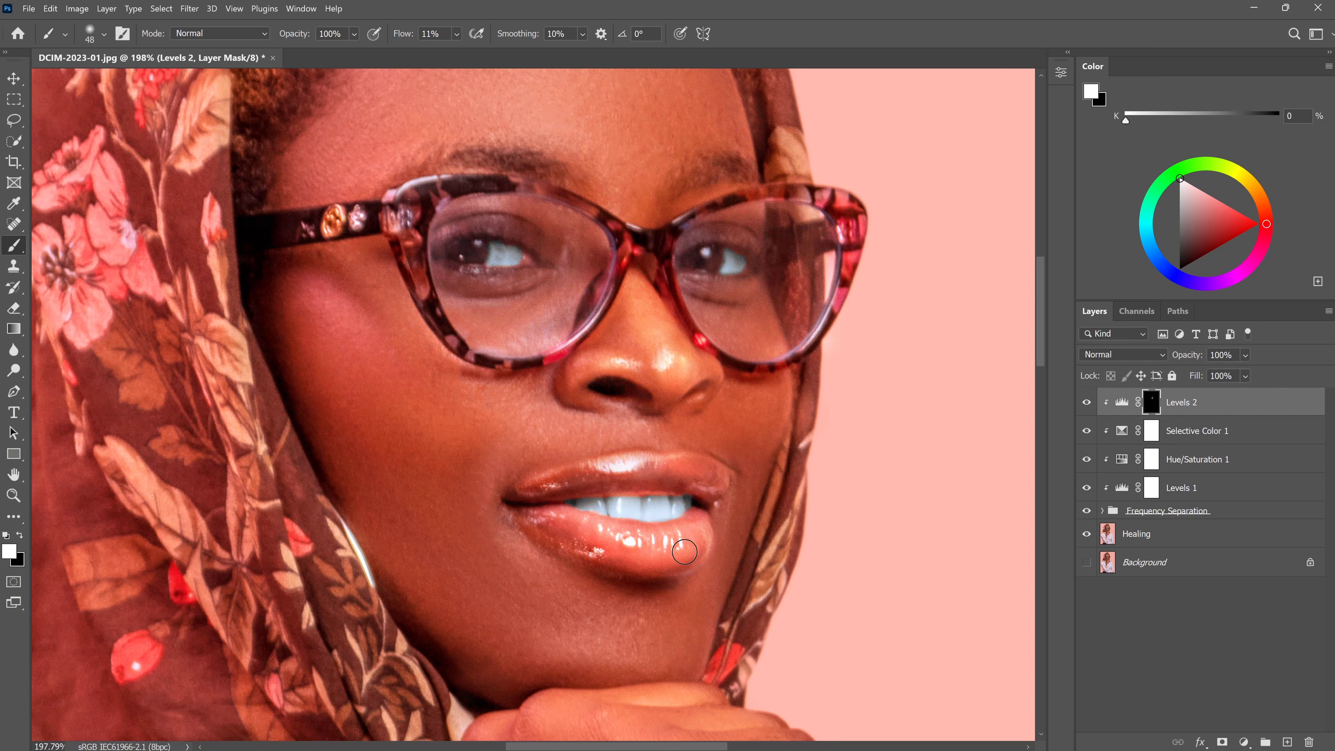
left_click_drag(685, 552, 675, 556)
Step: Brighten the cheek below the glasses with a 116 px white brush and soften the highlight by painting black
scroll(539, 447, "down", 2)
left_click_drag(447, 254, 435, 252)
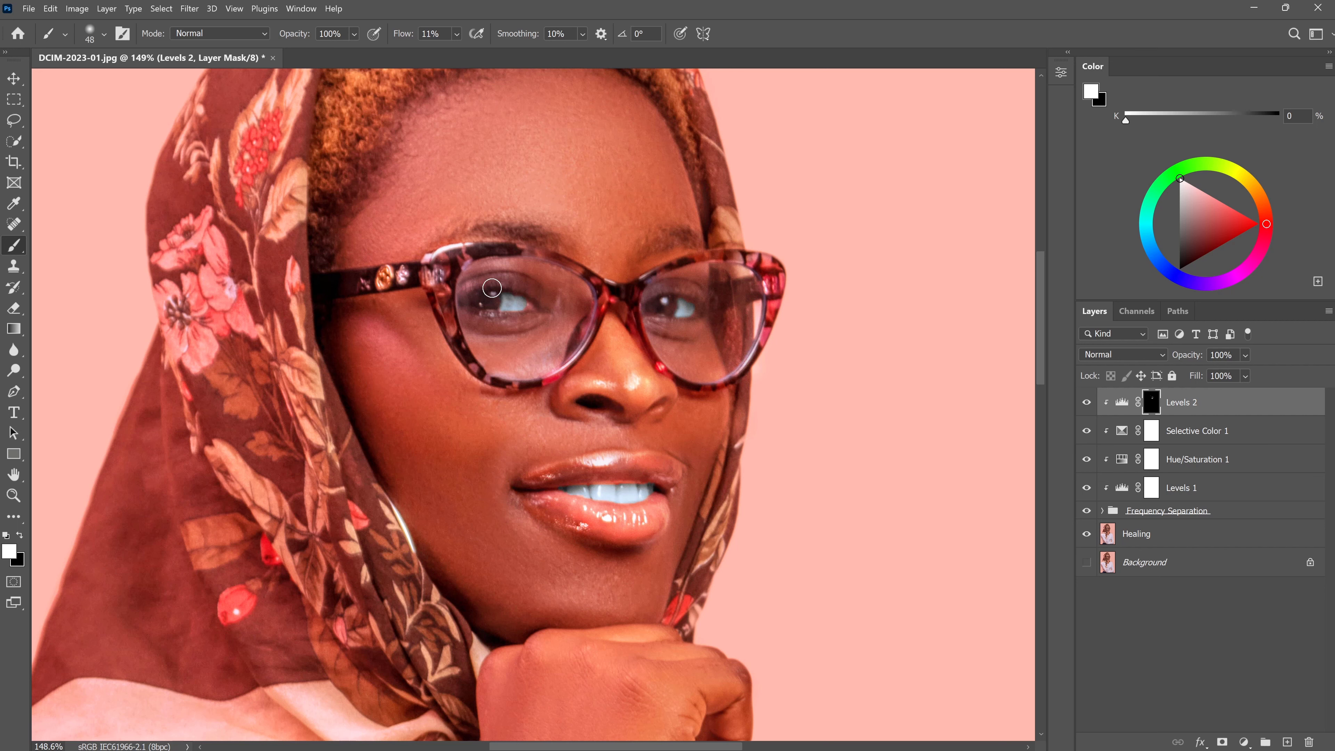
left_click_drag(460, 366, 517, 365)
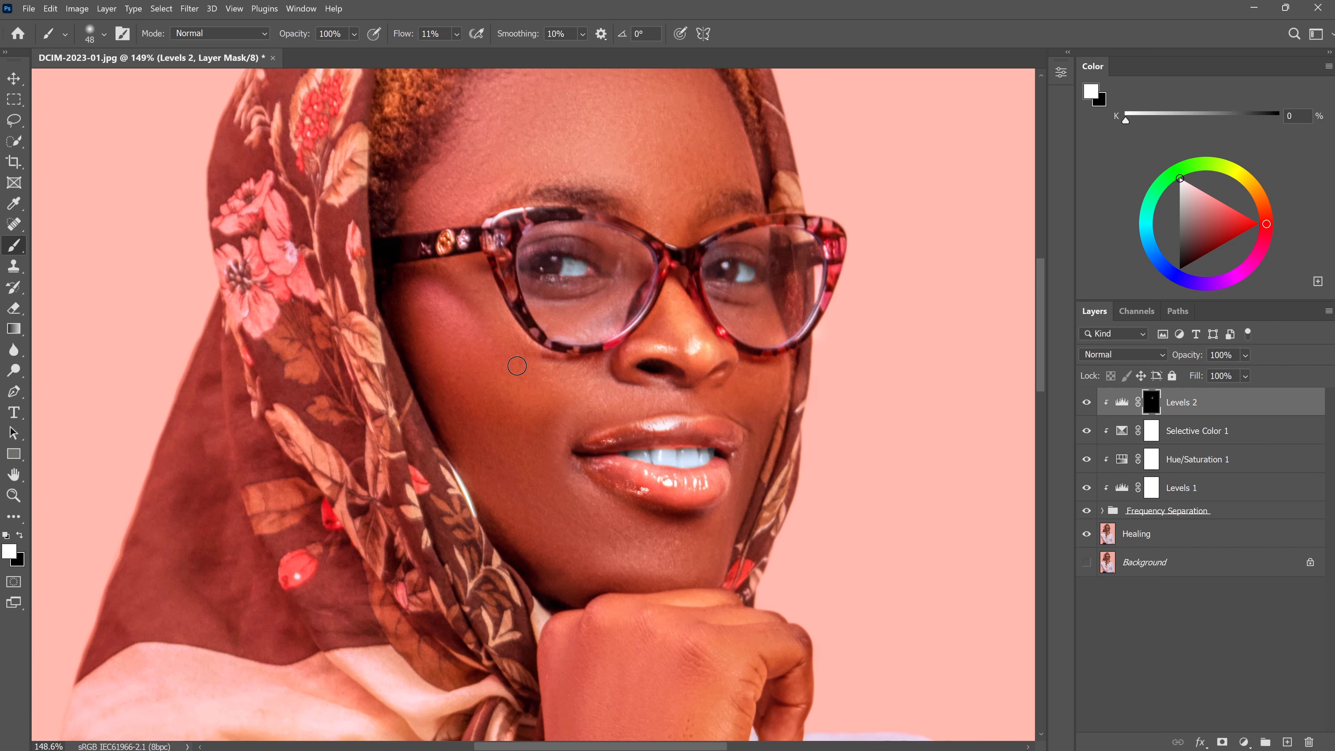
right_click(487, 380, "alt")
mouse_move(473, 334)
left_mouse_down()
mouse_move(510, 378)
mouse_move(459, 295)
mouse_move(442, 307)
mouse_move(466, 367)
mouse_move(438, 320)
mouse_move(483, 400)
mouse_move(447, 376)
mouse_move(428, 323)
mouse_move(460, 419)
mouse_move(447, 403)
mouse_move(508, 473)
mouse_move(458, 402)
mouse_move(546, 470)
mouse_move(514, 420)
mouse_move(434, 362)
mouse_move(524, 493)
mouse_move(489, 453)
left_mouse_up()
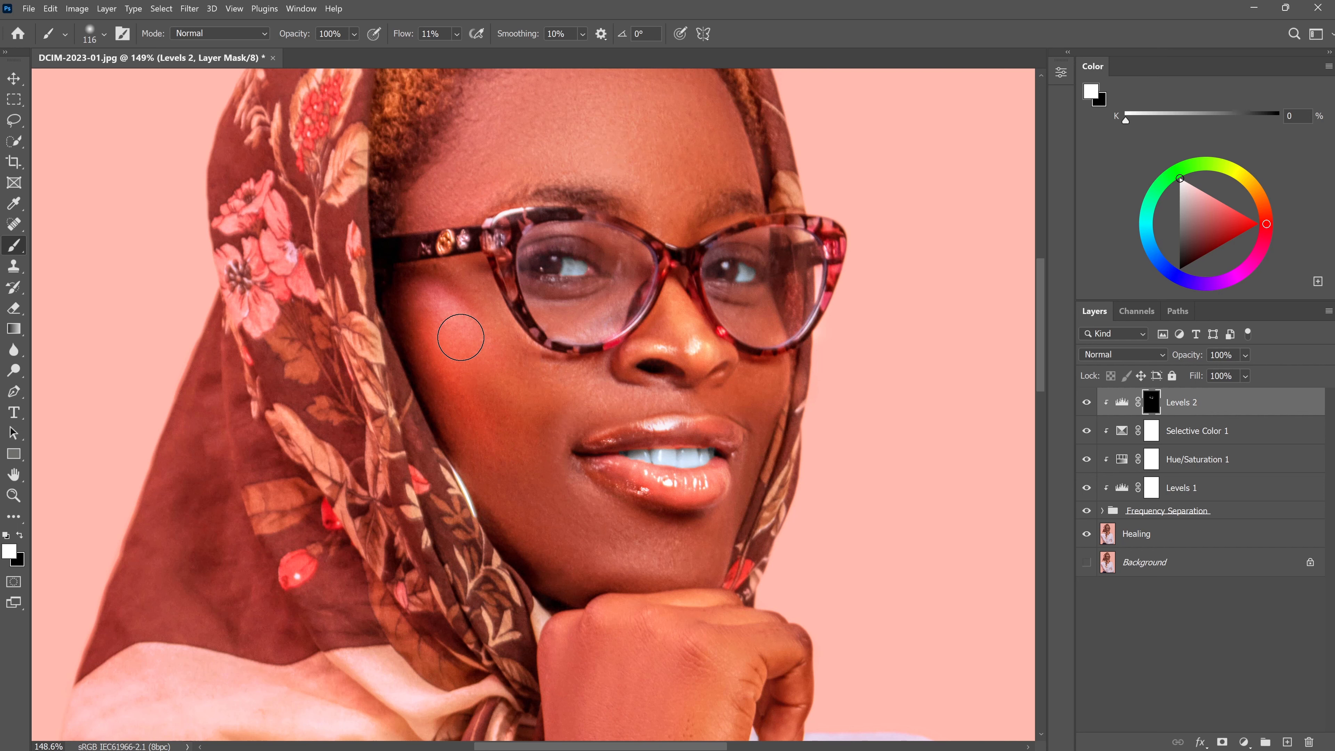
key("x")
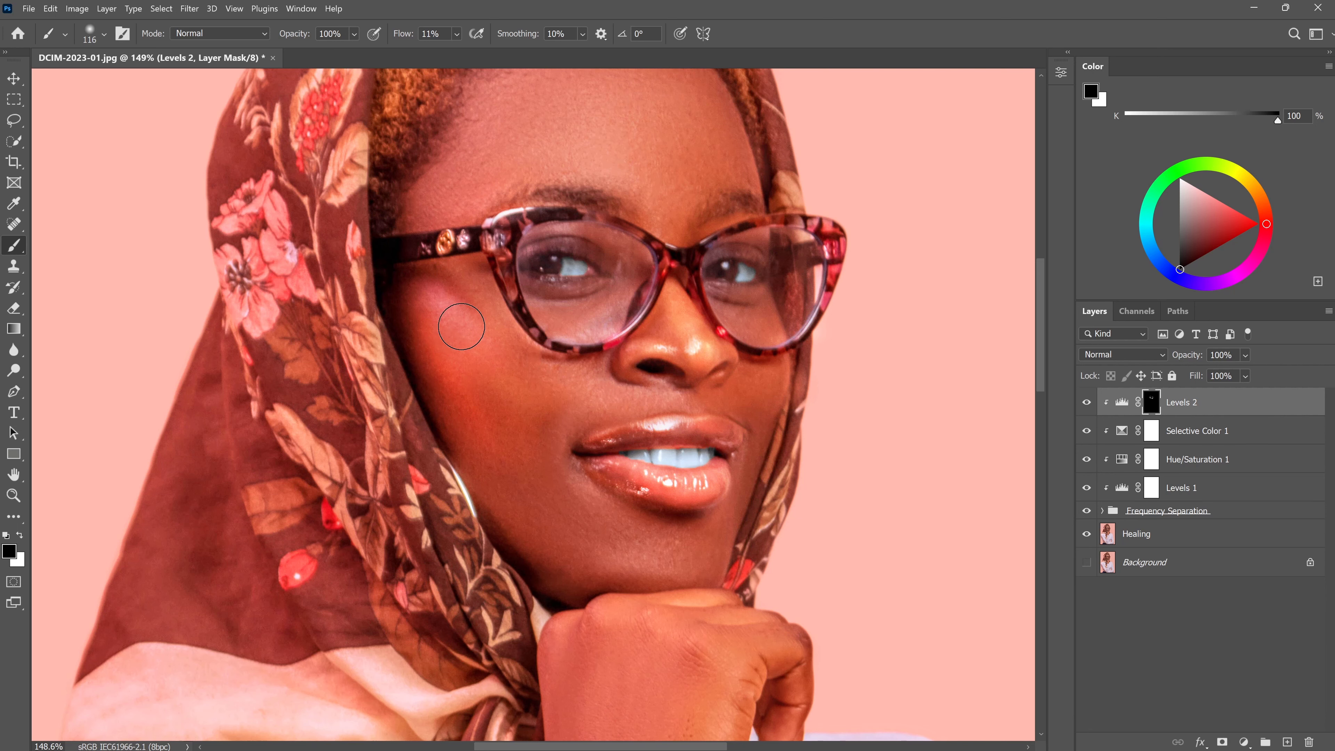
mouse_move(461, 327)
left_mouse_down()
mouse_move(449, 359)
mouse_move(437, 320)
mouse_move(443, 376)
mouse_move(456, 339)
mouse_move(462, 382)
mouse_move(478, 357)
mouse_move(478, 368)
mouse_move(442, 306)
mouse_move(453, 343)
mouse_move(466, 337)
mouse_move(462, 304)
mouse_move(475, 320)
mouse_move(458, 306)
mouse_move(459, 349)
mouse_move(444, 353)
mouse_move(457, 412)
mouse_move(463, 389)
mouse_move(493, 387)
mouse_move(503, 350)
left_mouse_up()
key("x")
Step: Paint a broad white highlight across the forehead with a 178 px brush and touch up the cheek
left_click_drag(509, 292, 541, 552)
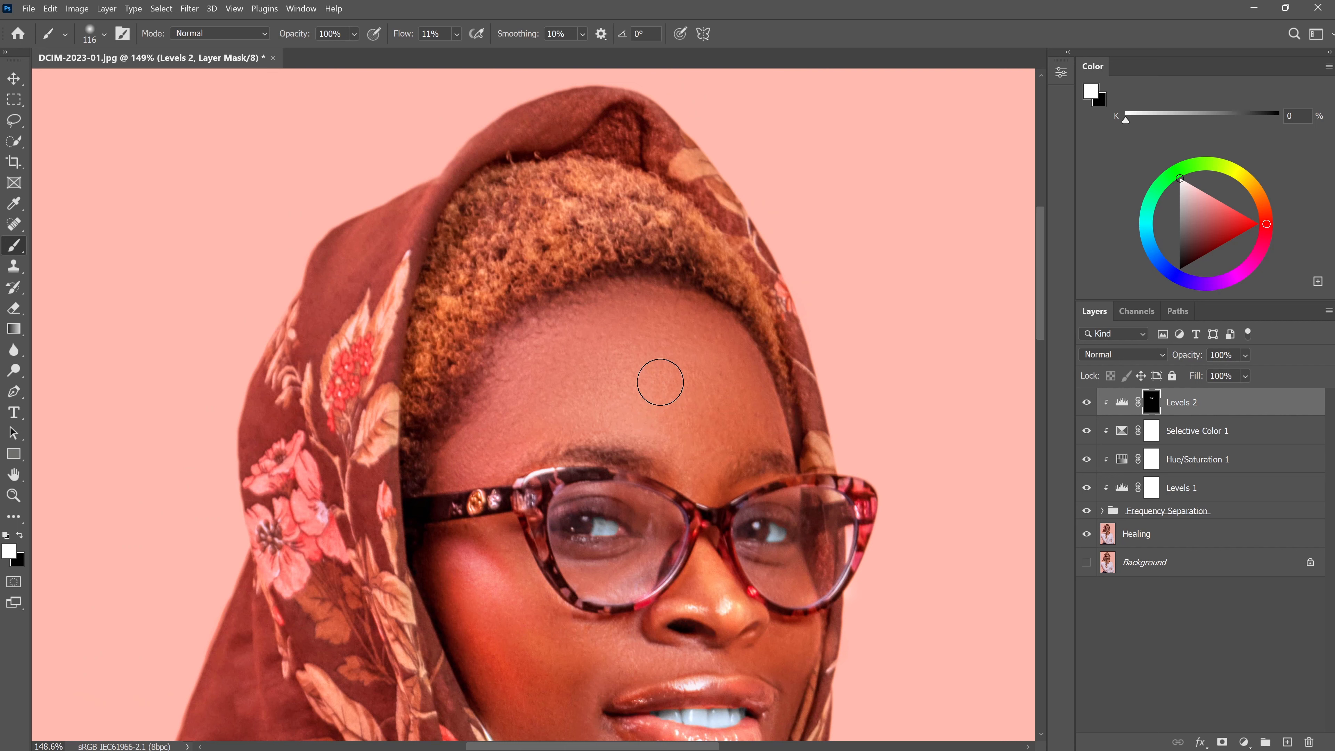
mouse_move(670, 361)
left_mouse_down()
mouse_move(653, 386)
mouse_move(637, 364)
mouse_move(605, 377)
mouse_move(631, 358)
left_mouse_up()
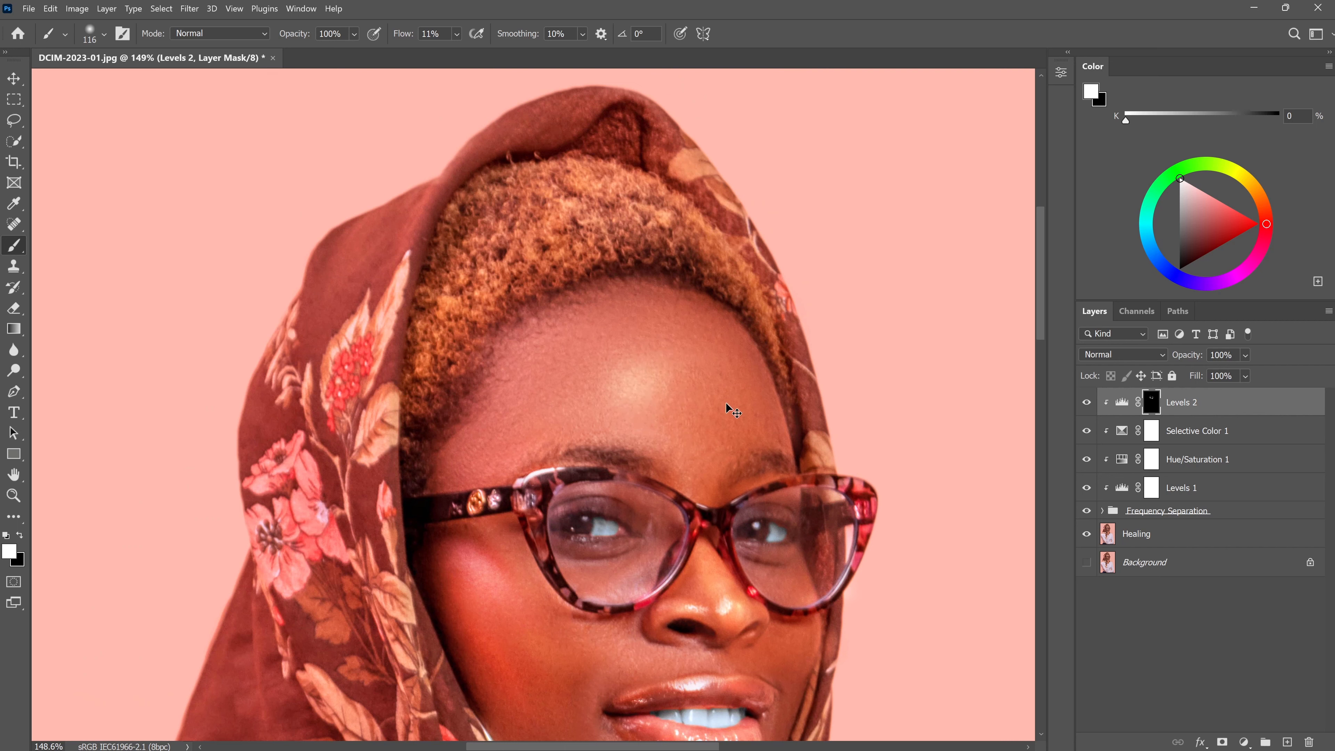
key("ctrl+z")
mouse_move(637, 379)
left_mouse_down()
mouse_move(670, 376)
mouse_move(585, 365)
mouse_move(602, 380)
mouse_move(513, 441)
mouse_move(608, 362)
mouse_move(658, 366)
mouse_move(694, 421)
mouse_move(703, 354)
mouse_move(669, 349)
mouse_move(694, 365)
mouse_move(706, 430)
mouse_move(716, 421)
mouse_move(589, 411)
mouse_move(625, 400)
mouse_move(672, 326)
mouse_move(577, 356)
mouse_move(536, 422)
mouse_move(718, 363)
mouse_move(743, 401)
mouse_move(674, 323)
mouse_move(686, 331)
mouse_move(642, 313)
mouse_move(515, 423)
mouse_move(556, 441)
mouse_move(741, 363)
mouse_move(705, 359)
mouse_move(726, 383)
mouse_move(703, 398)
mouse_move(676, 338)
mouse_move(694, 361)
left_mouse_up()
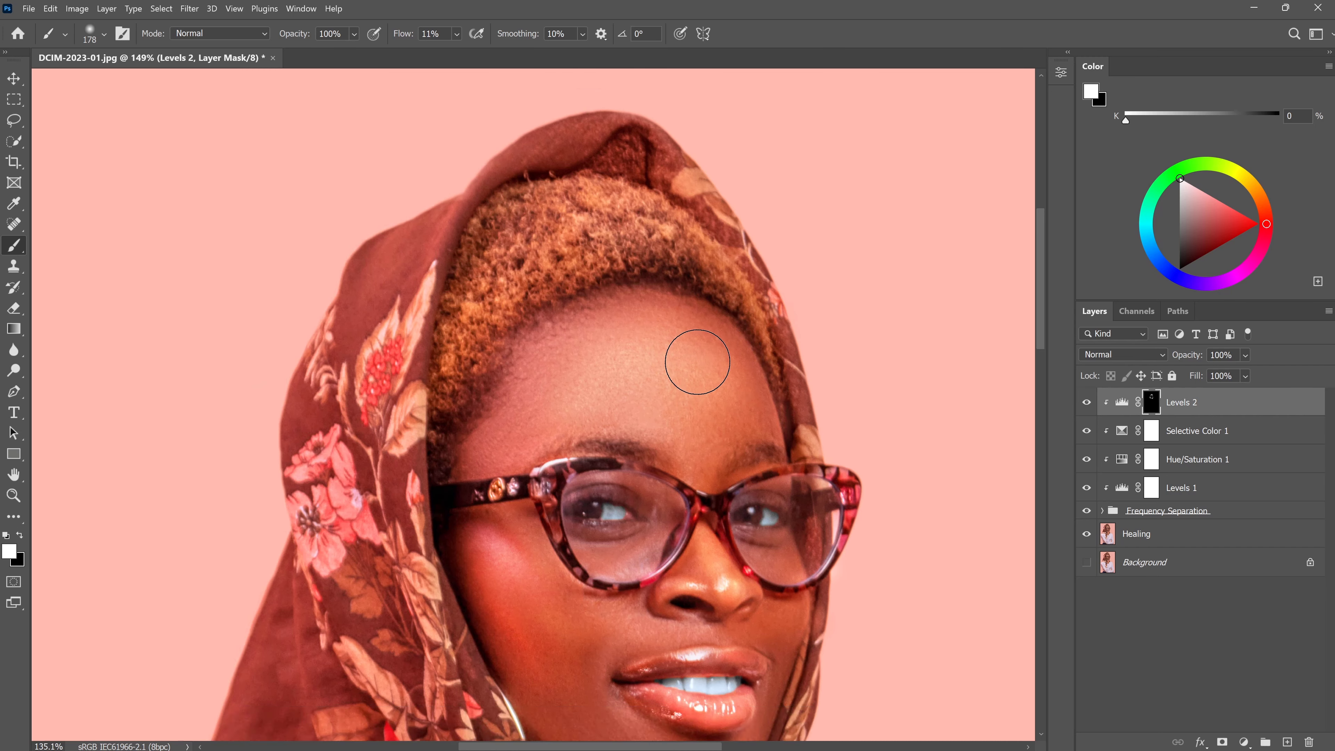
scroll(695, 361, "down", 3)
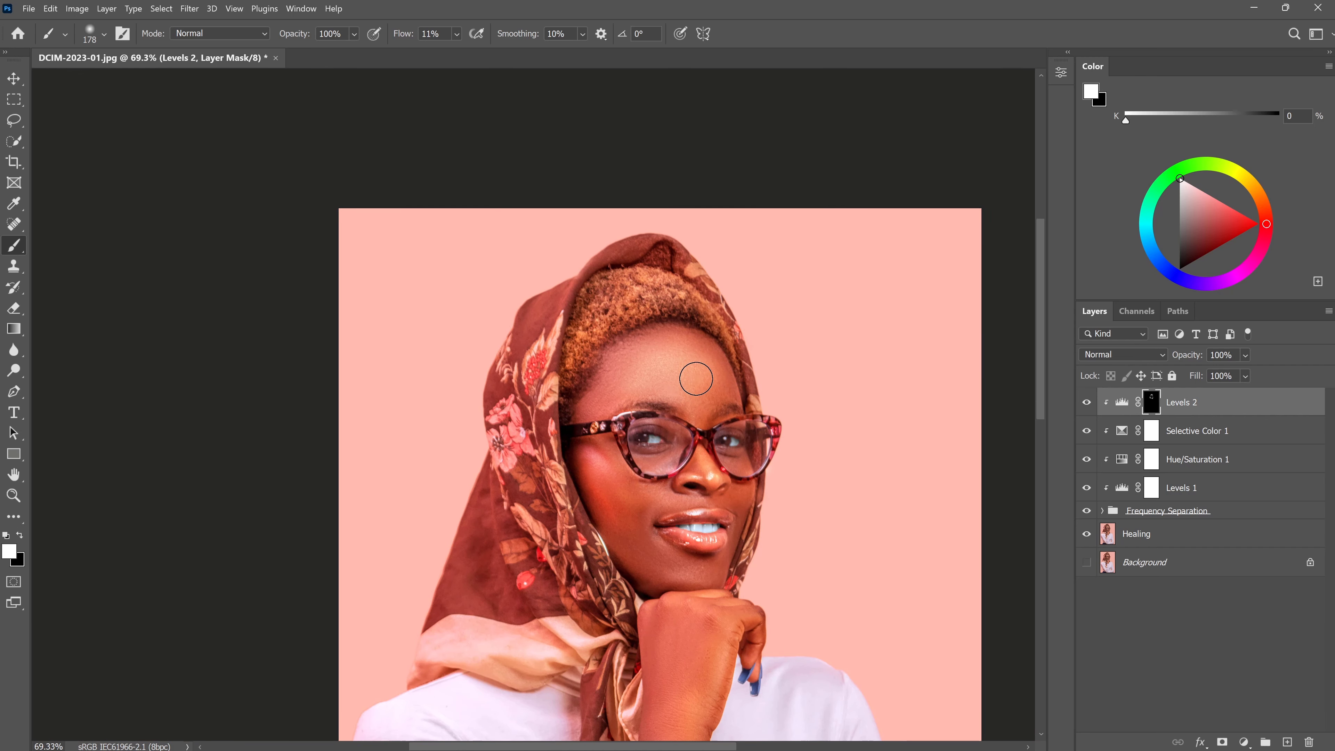
key("space")
left_click_drag(695, 394, 714, 254)
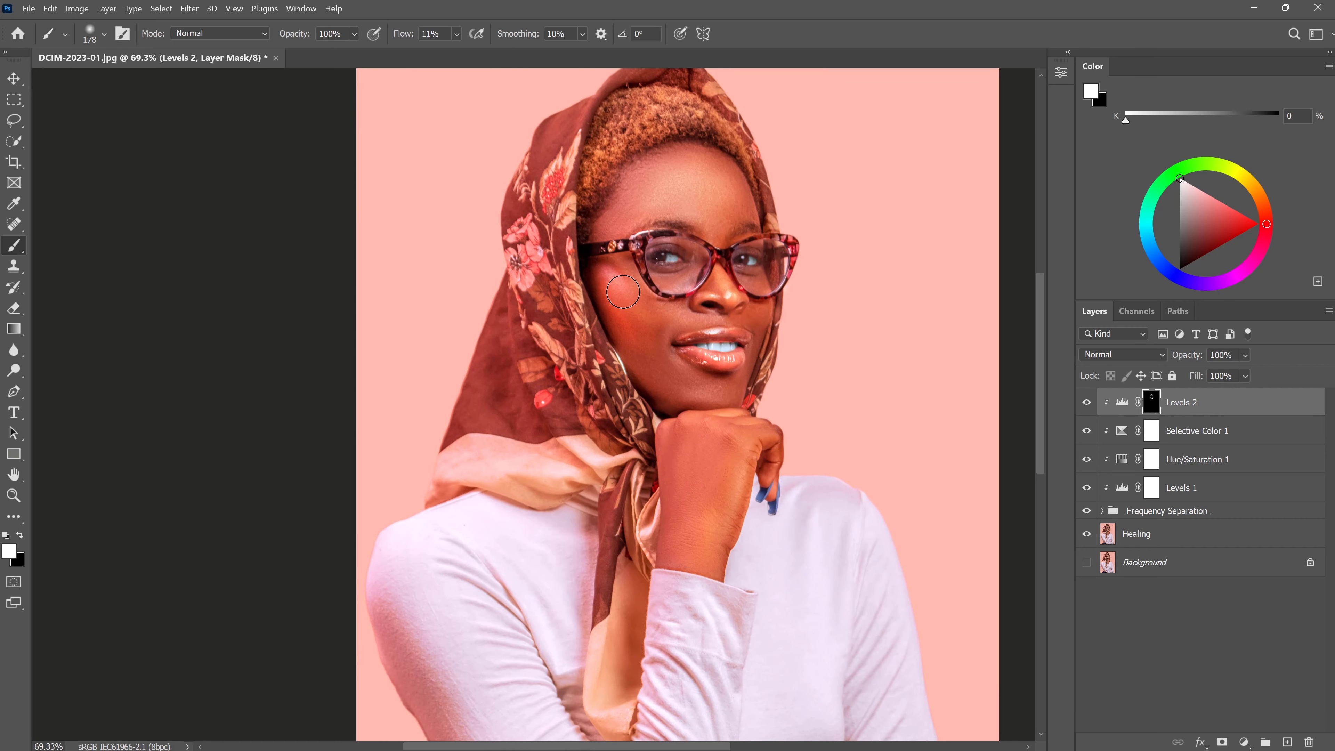
mouse_move(642, 340)
left_mouse_down()
mouse_move(623, 326)
mouse_move(655, 353)
left_mouse_up()
Step: Highlight the back of the hand and knuckles on the Levels 2 mask, correcting the edges with black
scroll(720, 560, "up", 5)
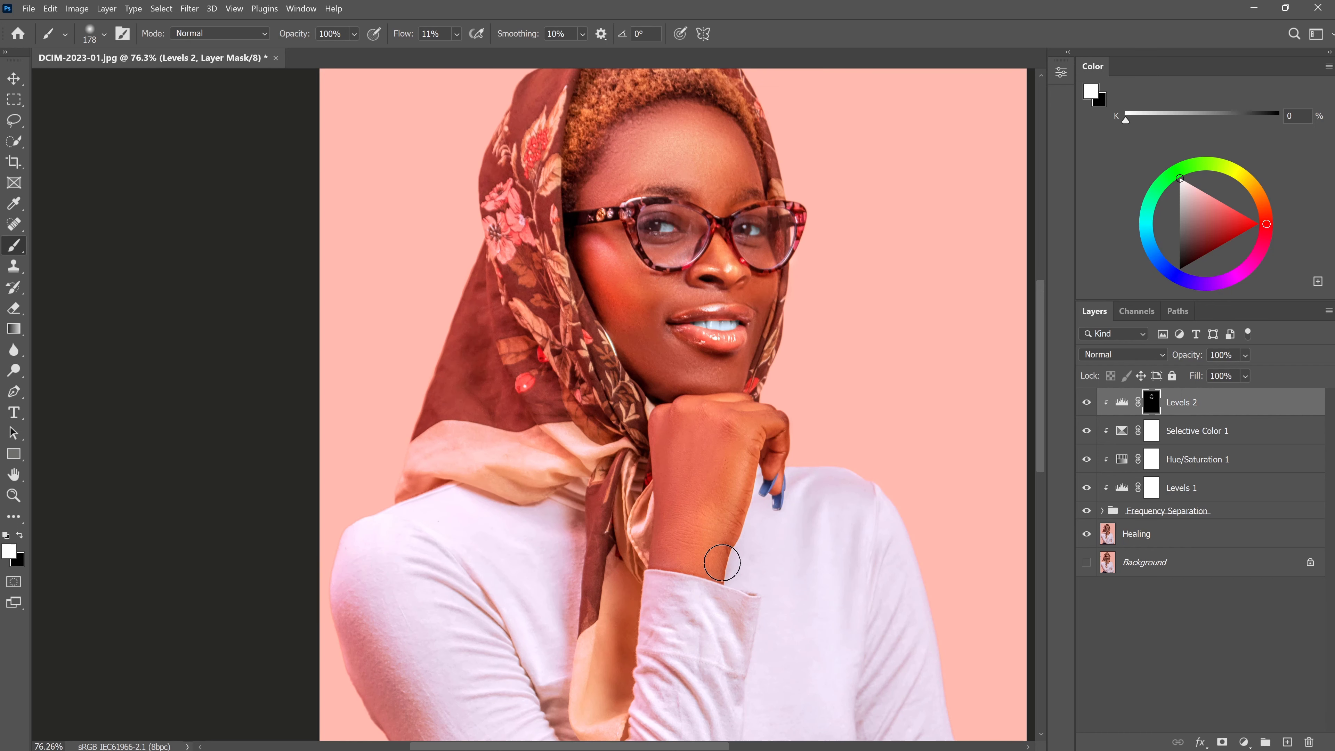
scroll(722, 562, "up", 3)
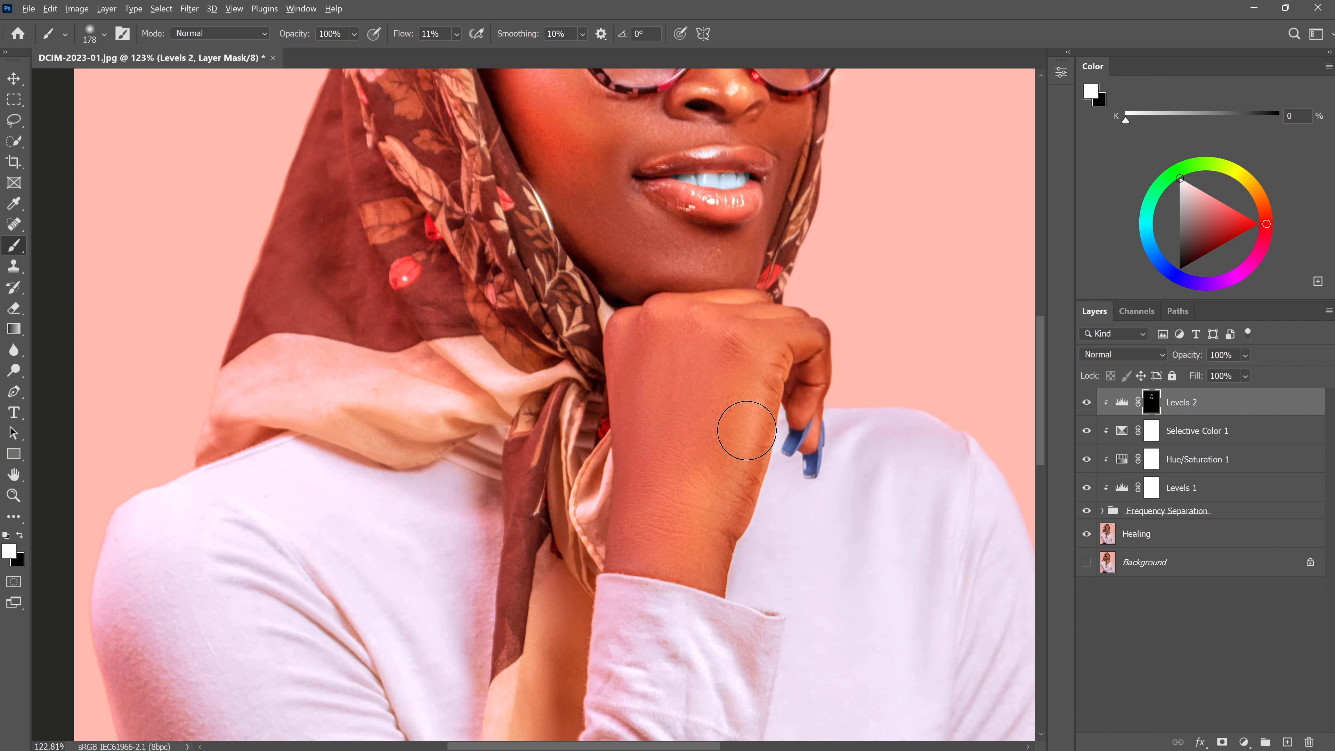
mouse_move(747, 430)
left_mouse_down()
mouse_move(715, 431)
mouse_move(721, 459)
mouse_move(760, 364)
mouse_move(722, 444)
mouse_move(749, 334)
mouse_move(689, 469)
mouse_move(719, 341)
mouse_move(730, 336)
mouse_move(666, 514)
mouse_move(733, 307)
left_mouse_up()
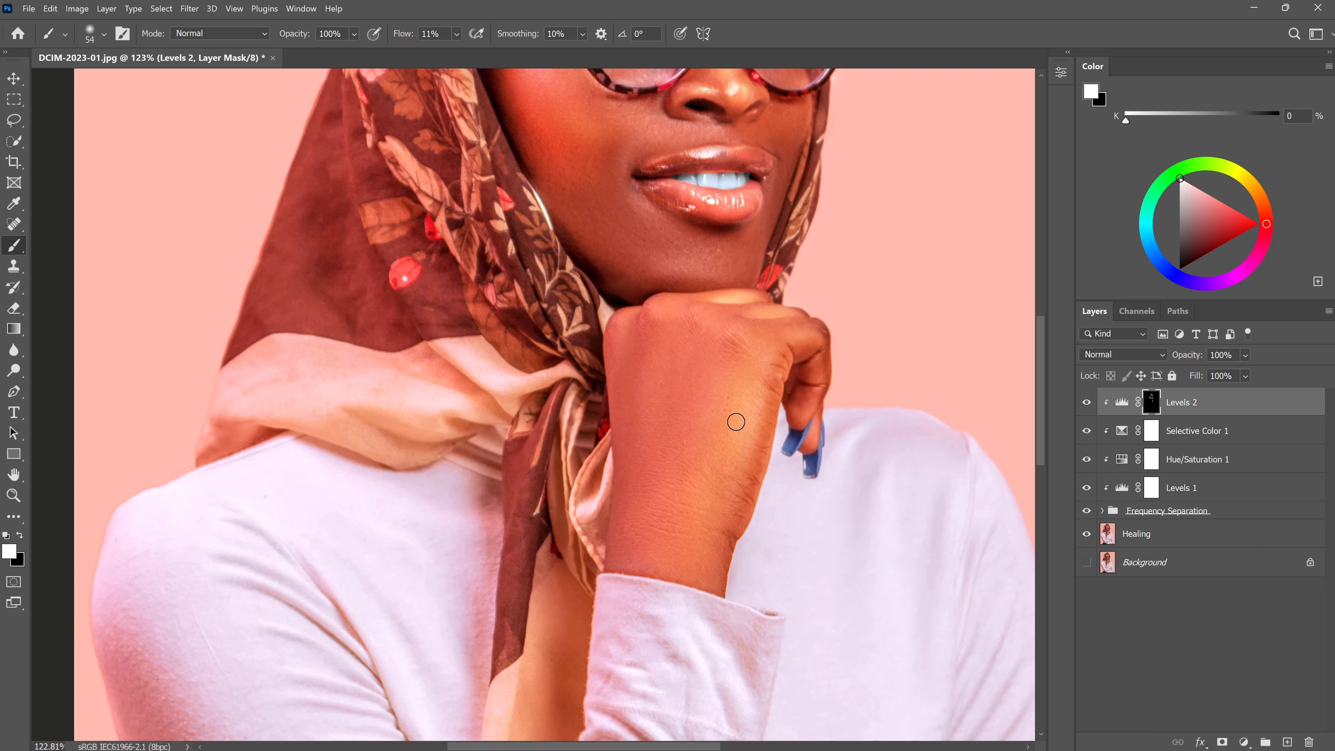
key("x")
left_click_drag(723, 476, 733, 475)
mouse_move(739, 403)
left_mouse_down()
mouse_move(689, 327)
mouse_move(738, 336)
mouse_move(729, 361)
mouse_move(620, 345)
mouse_move(642, 322)
mouse_move(663, 328)
mouse_move(622, 400)
mouse_move(666, 416)
mouse_move(658, 465)
left_mouse_up()
key("x")
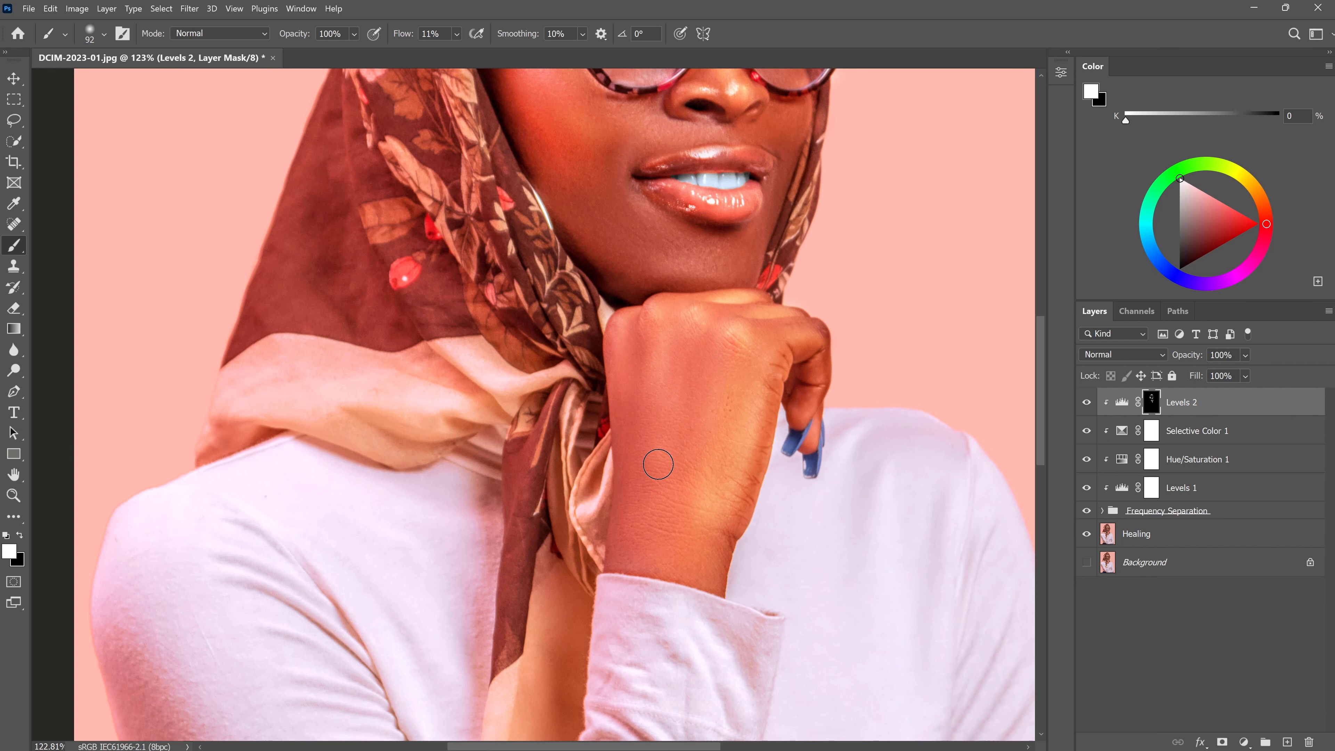
Step: Compare the portrait with and without the Levels 2 highlight layer
key("ctrl+0")
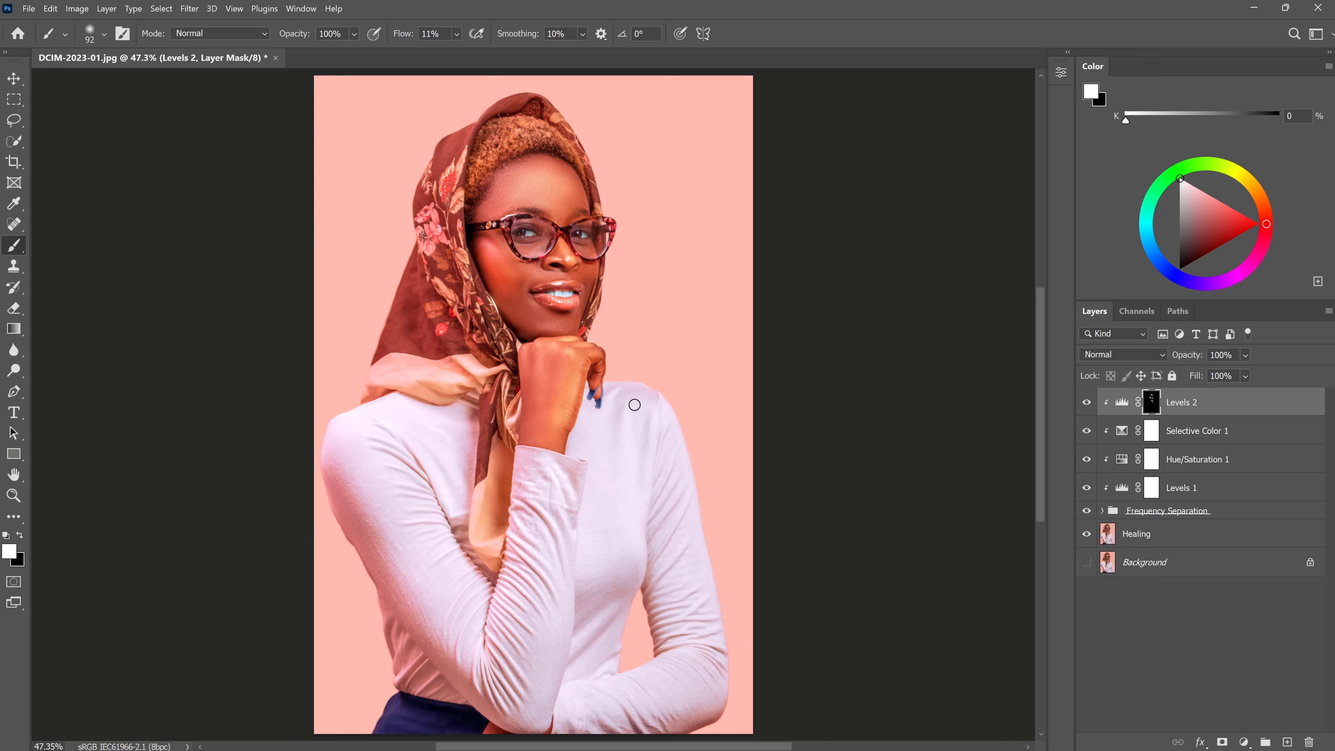
scroll(634, 404, "up", 3)
left_click_drag(586, 368, 697, 473)
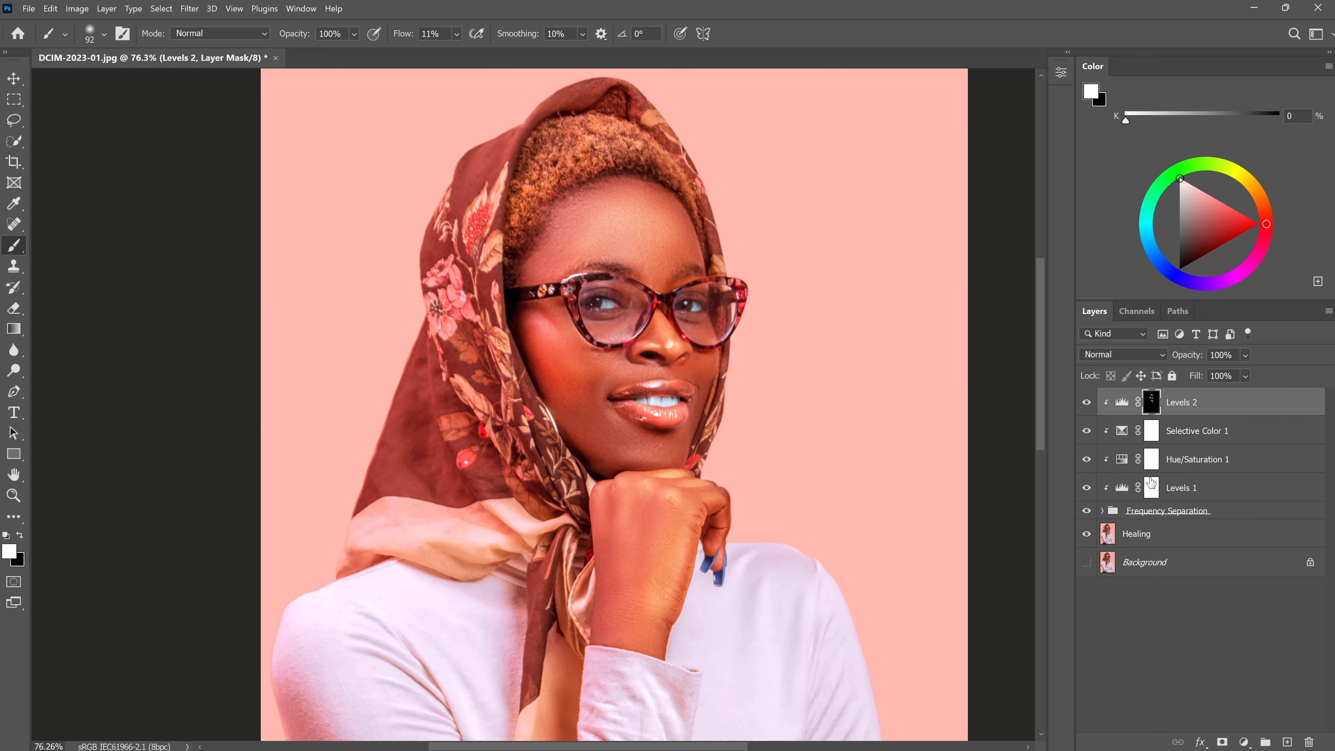
left_click(1086, 403)
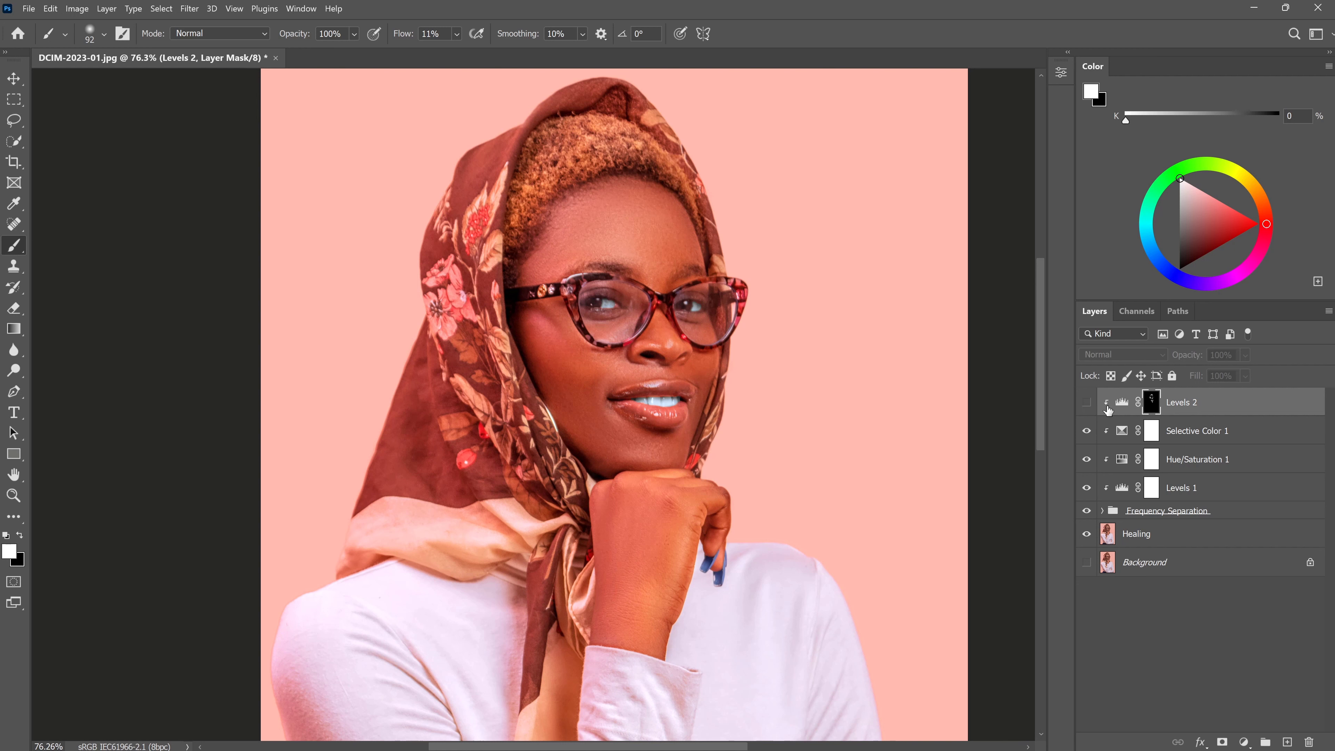
left_click(1086, 403)
left_click(1086, 402)
left_click(1086, 403)
left_click(1086, 403)
left_click(1086, 402)
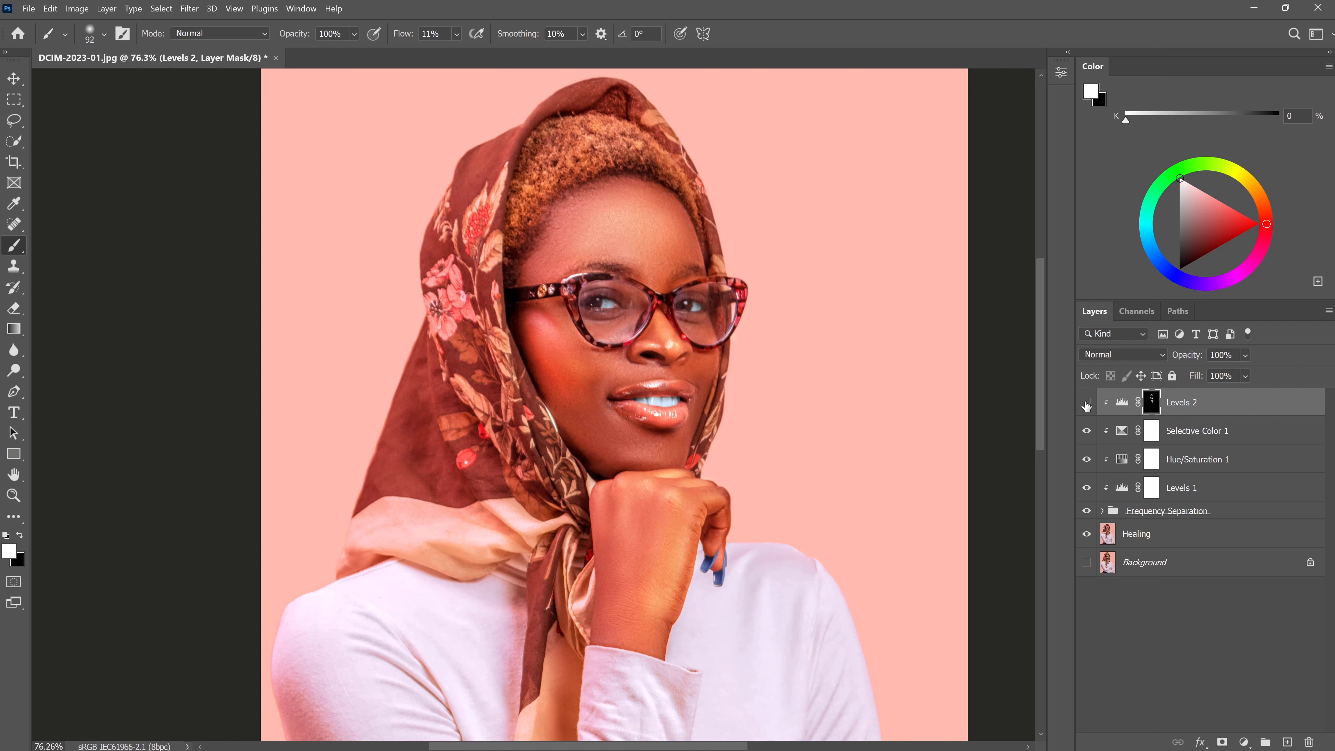
left_click(1086, 403)
left_click(1086, 403)
left_click(1086, 403)
left_click(1086, 403)
Step: Strengthen the upper lip and nose highlights on the Levels 2 mask, raising the brush flow to 54%
scroll(686, 396, "up", 5)
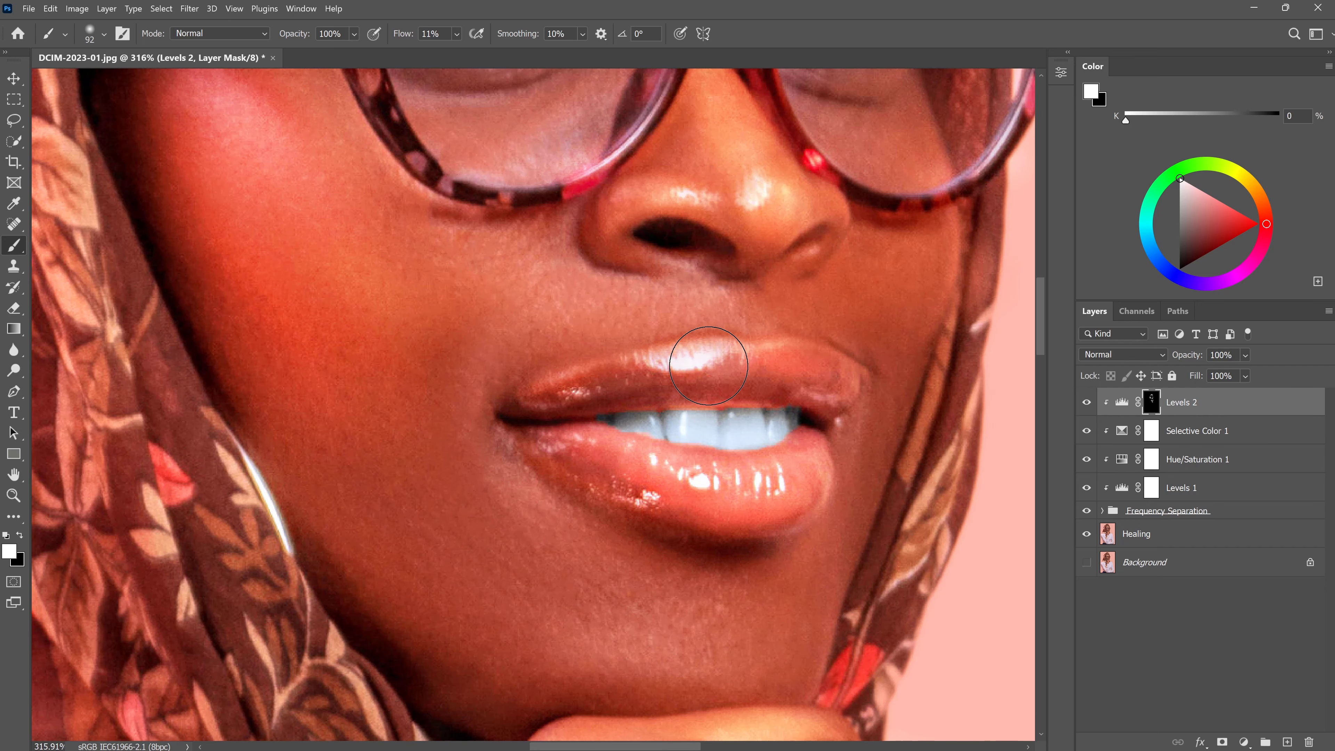
mouse_move(715, 377)
left_mouse_down()
mouse_move(689, 375)
mouse_move(732, 359)
mouse_move(735, 378)
mouse_move(657, 370)
mouse_move(703, 351)
mouse_move(679, 357)
left_mouse_up()
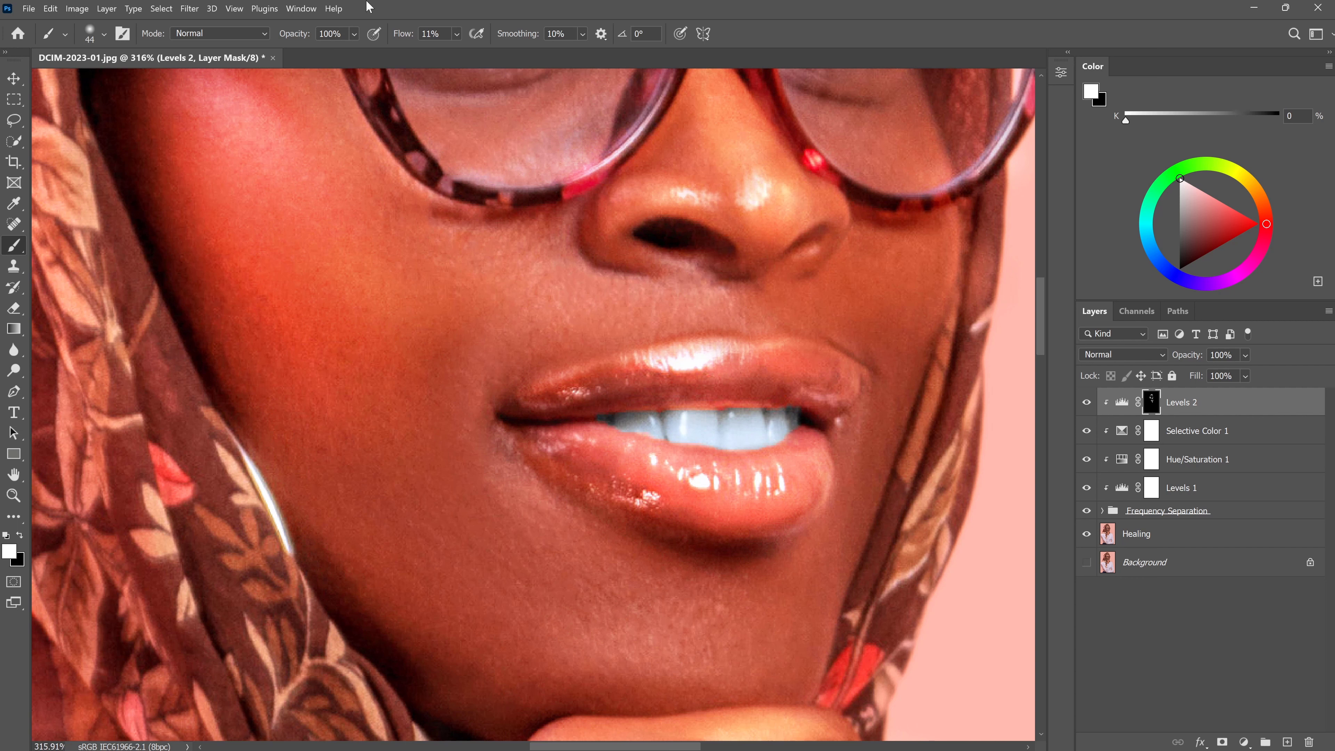
left_click_drag(400, 35, 425, 34)
mouse_move(719, 357)
left_mouse_down()
mouse_move(634, 369)
mouse_move(616, 374)
mouse_move(658, 368)
mouse_move(553, 403)
mouse_move(710, 486)
mouse_move(618, 459)
mouse_move(762, 491)
mouse_move(833, 406)
mouse_move(719, 396)
mouse_move(753, 357)
mouse_move(685, 368)
left_mouse_up()
mouse_move(744, 209)
left_mouse_down()
mouse_move(639, 193)
mouse_move(718, 192)
left_mouse_up()
scroll(723, 97, "down", 11)
mouse_move(718, 192)
left_mouse_down()
mouse_move(659, 178)
mouse_move(682, 217)
left_mouse_up()
Step: Lower the brush flow to 34% with white as the foreground color and check the whole portrait
scroll(706, 560, "down", 6)
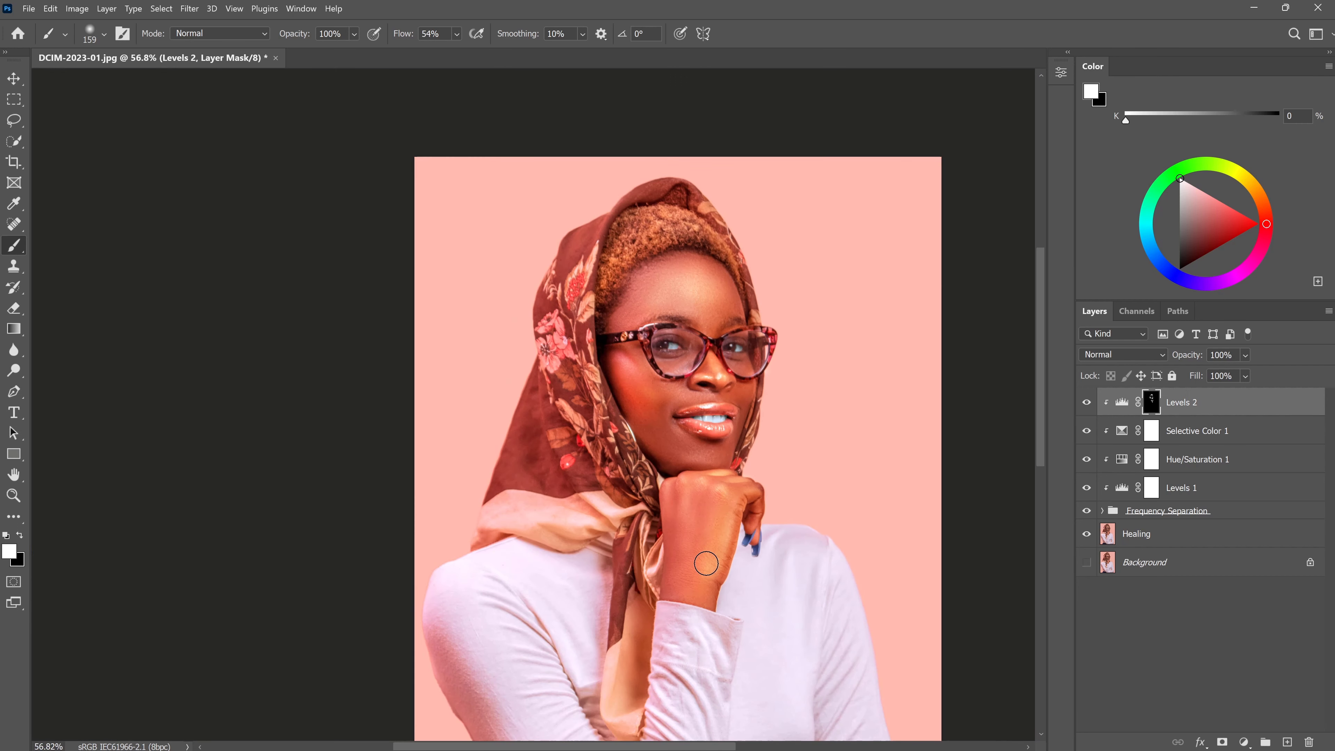
key("x")
key("x")
key("shift+3")
key("shift+4")
scroll(709, 564, "down", 3)
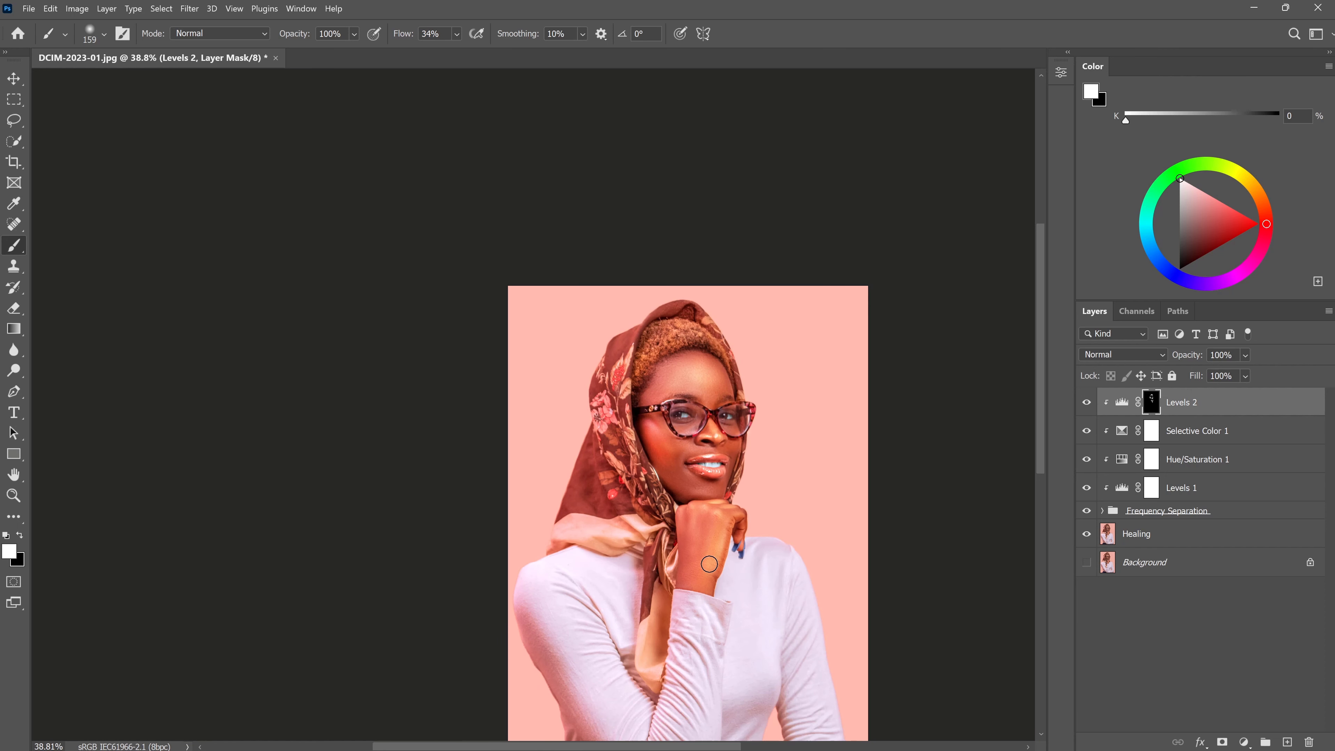
scroll(709, 563, "up", 2)
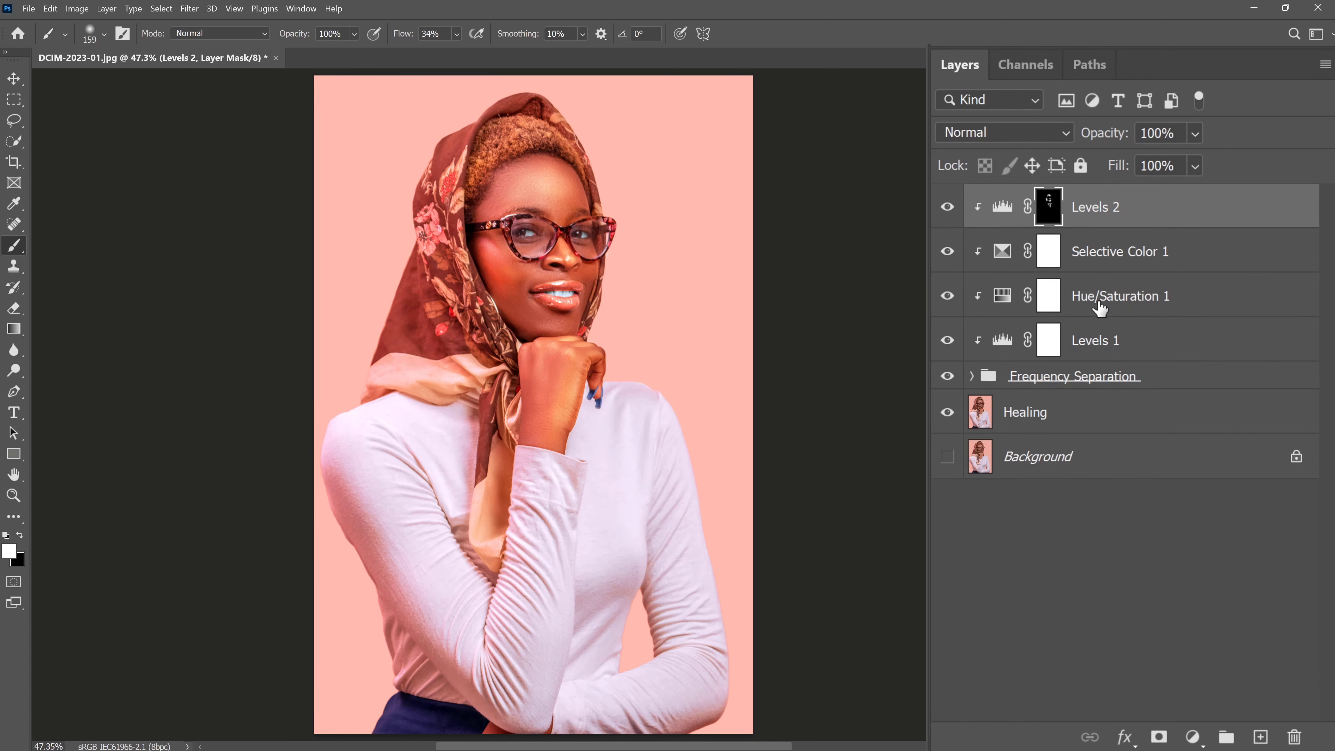
Step: Group the layers from Levels 2 down to Frequency Separation and name the group Retouched
left_click(1087, 383, "shift")
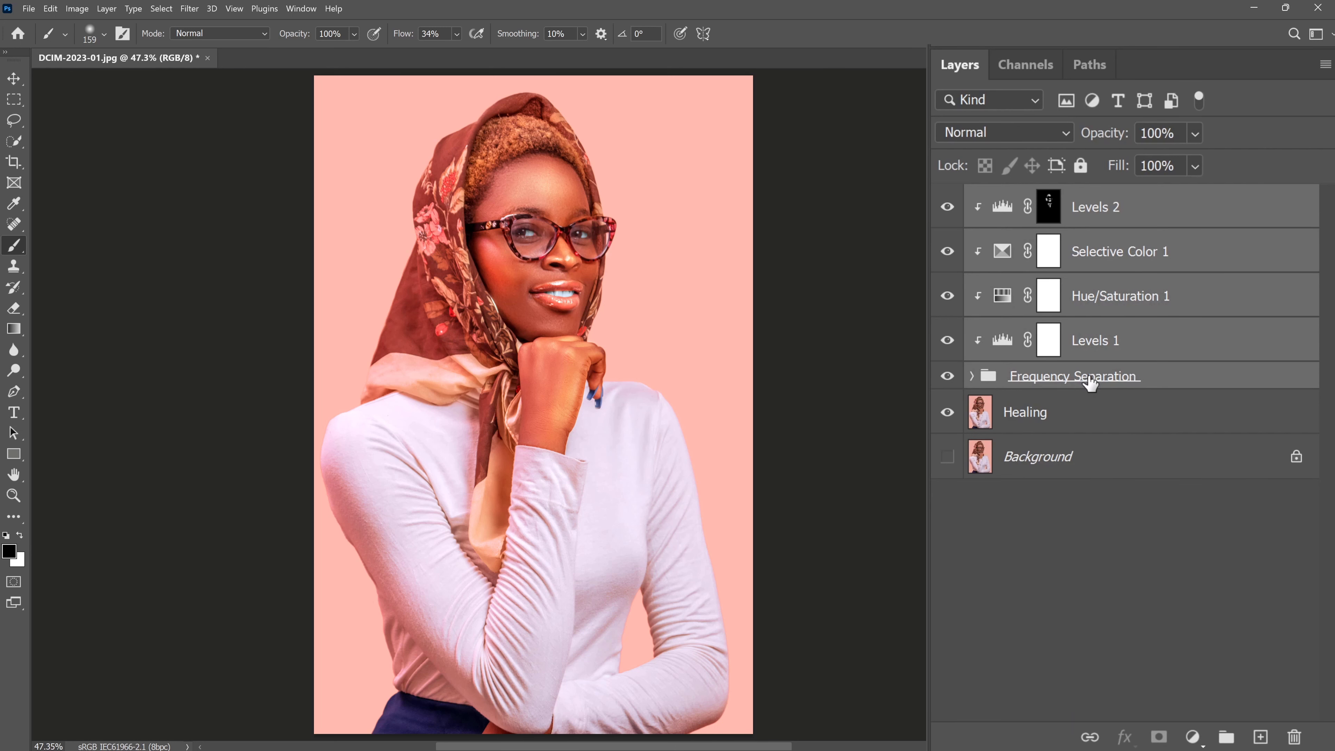
key("ctrl+g")
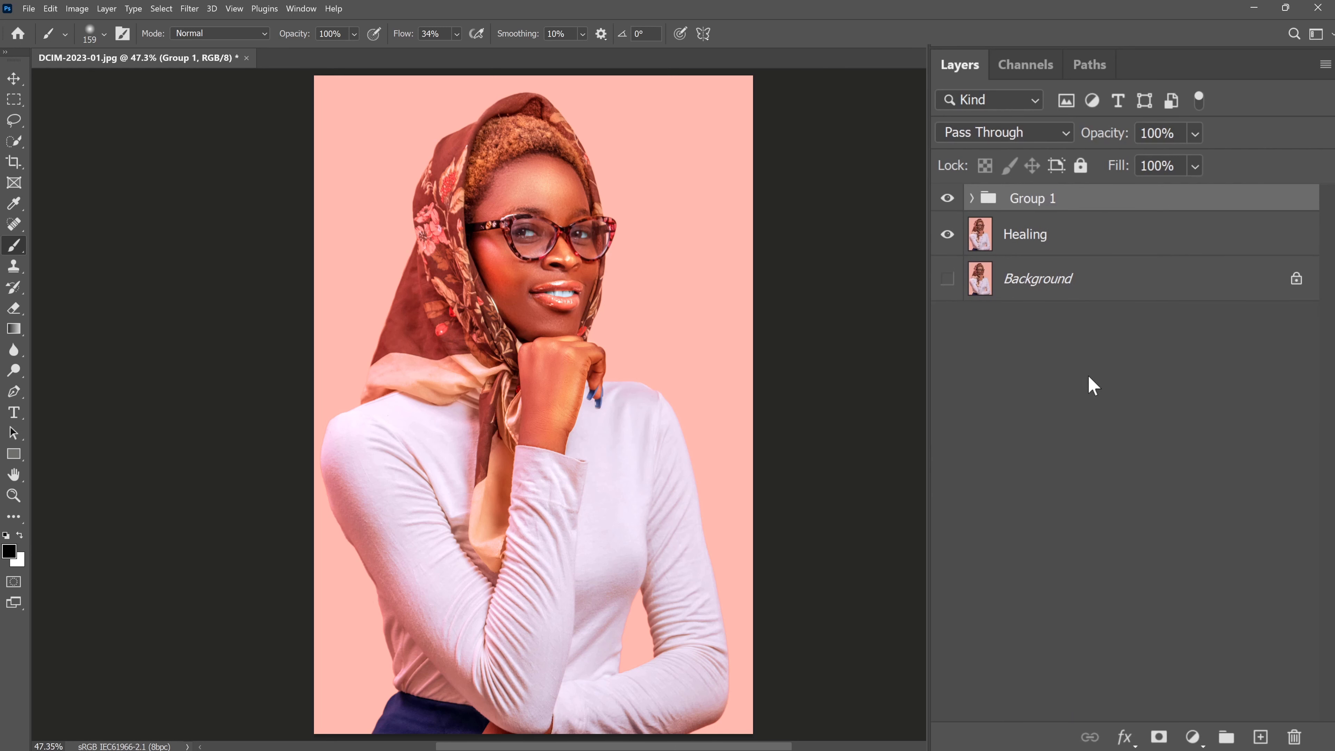
double_click(1022, 204)
type("Retouched")
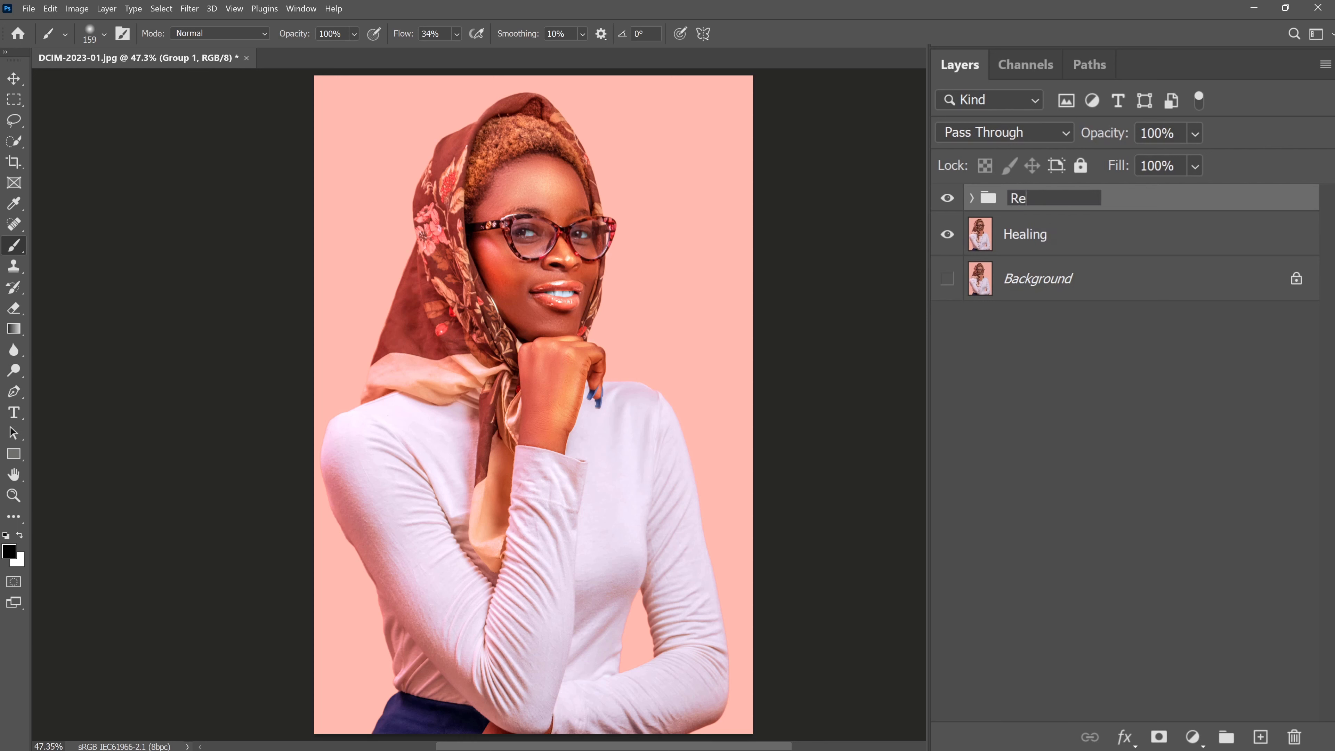
key("Return")
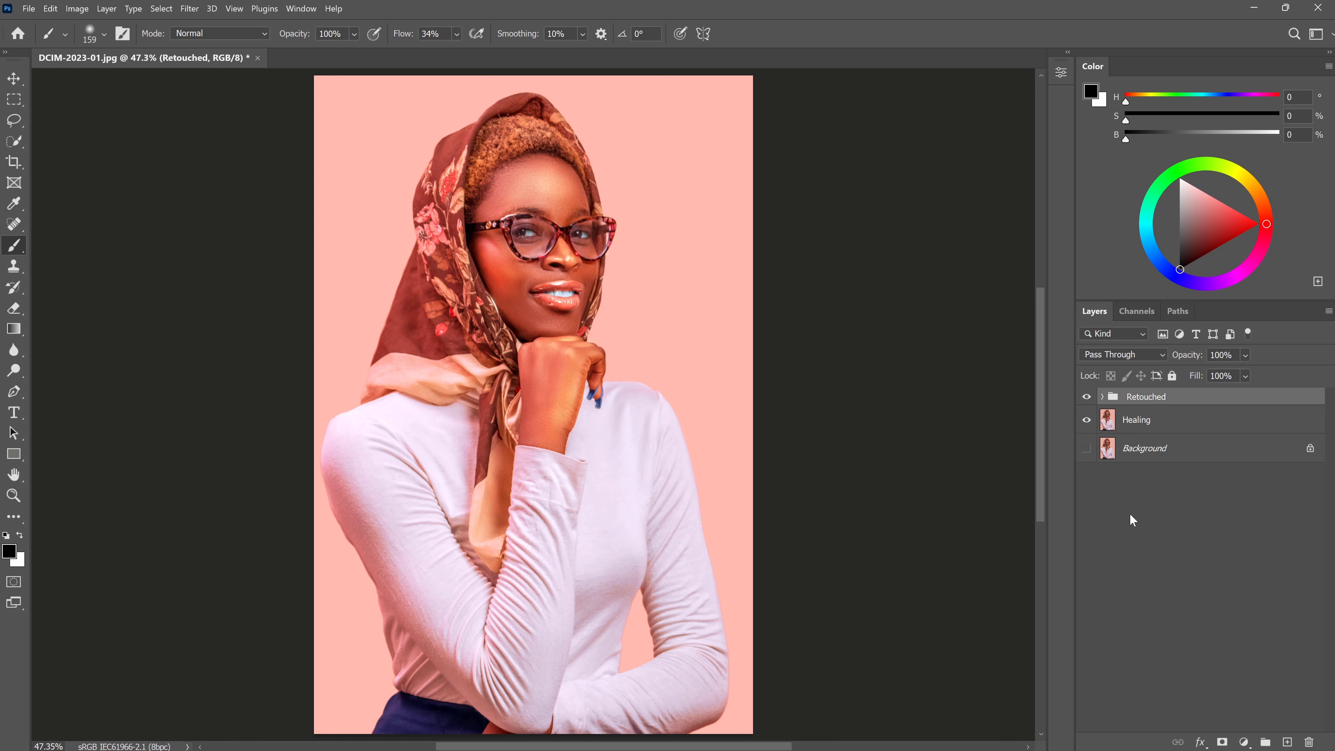
Step: Stamp all visible layers into a new layer above the Retouched group and name it Teeth
key("ctrl+alt+shift+e")
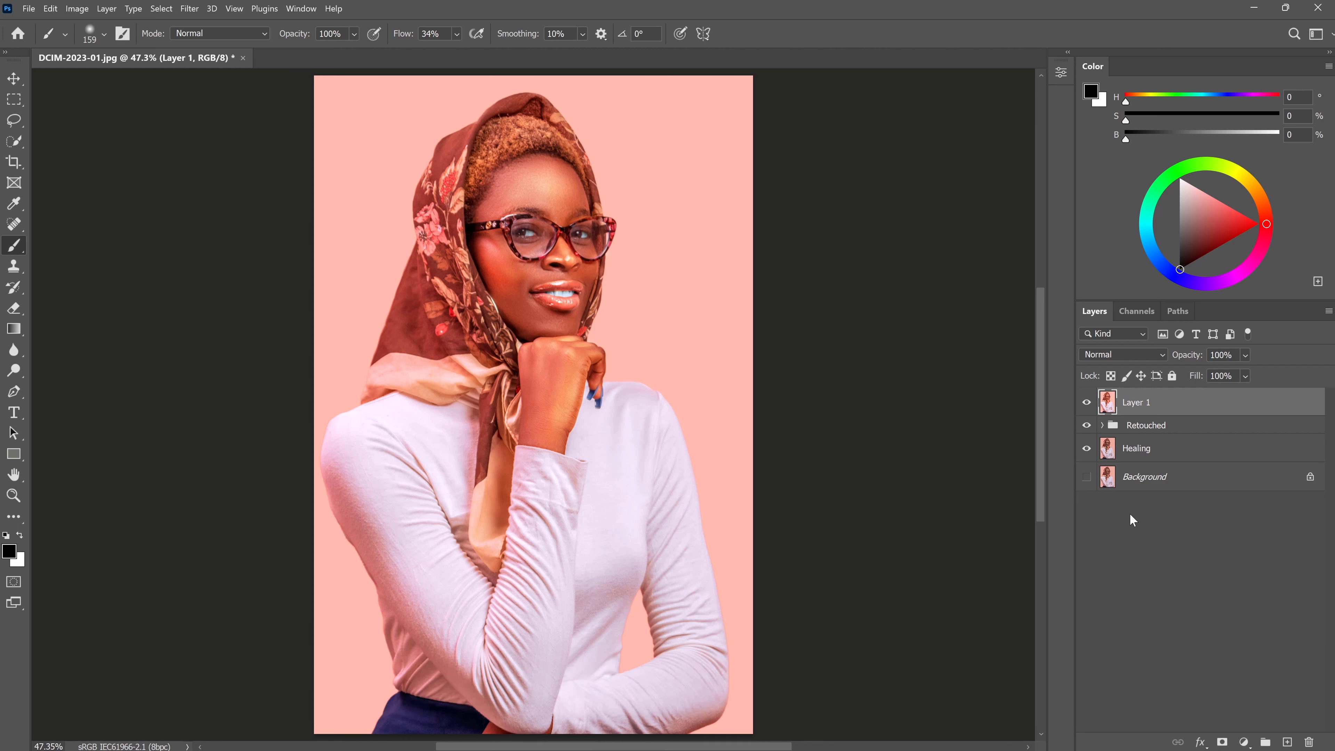
double_click(1135, 402)
type("Teeth")
key("Return")
Step: Outline the visible teeth between the lips with a Lasso selection on the Teeth layer
left_click(12, 122)
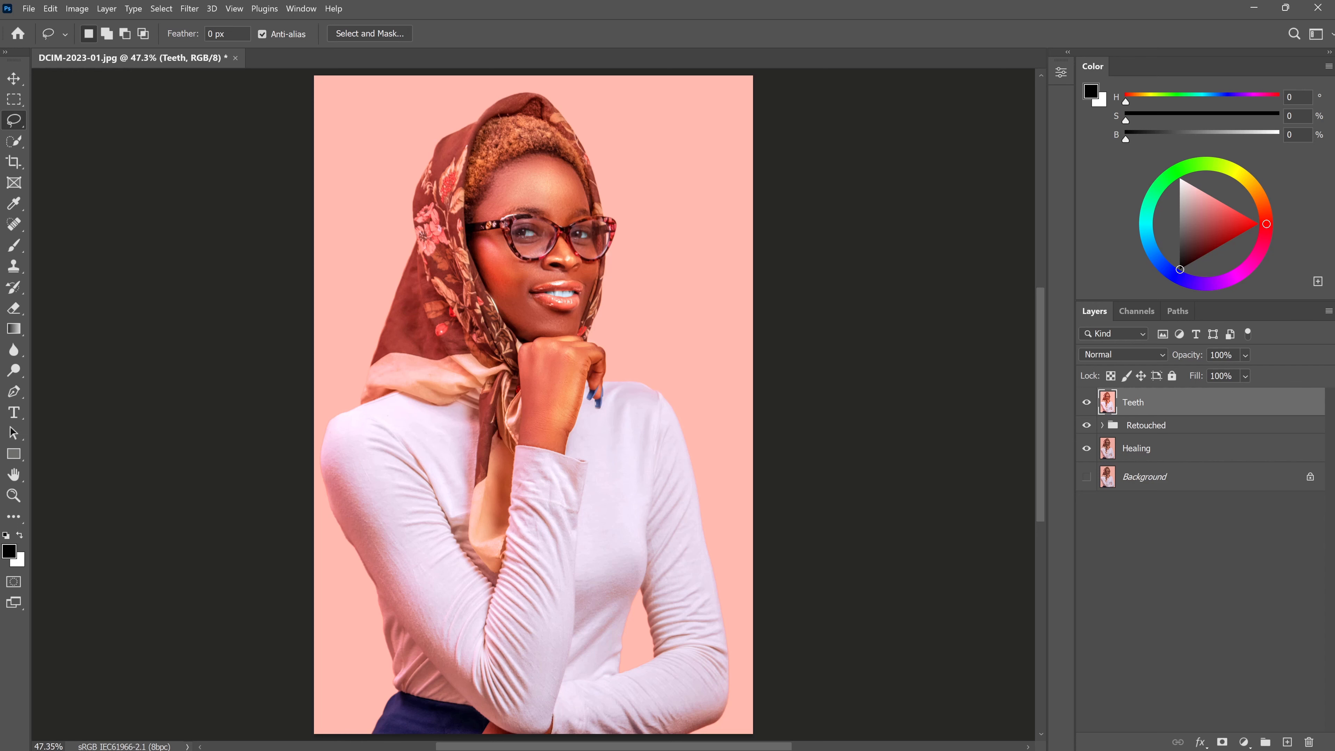
scroll(531, 305, "up", 8)
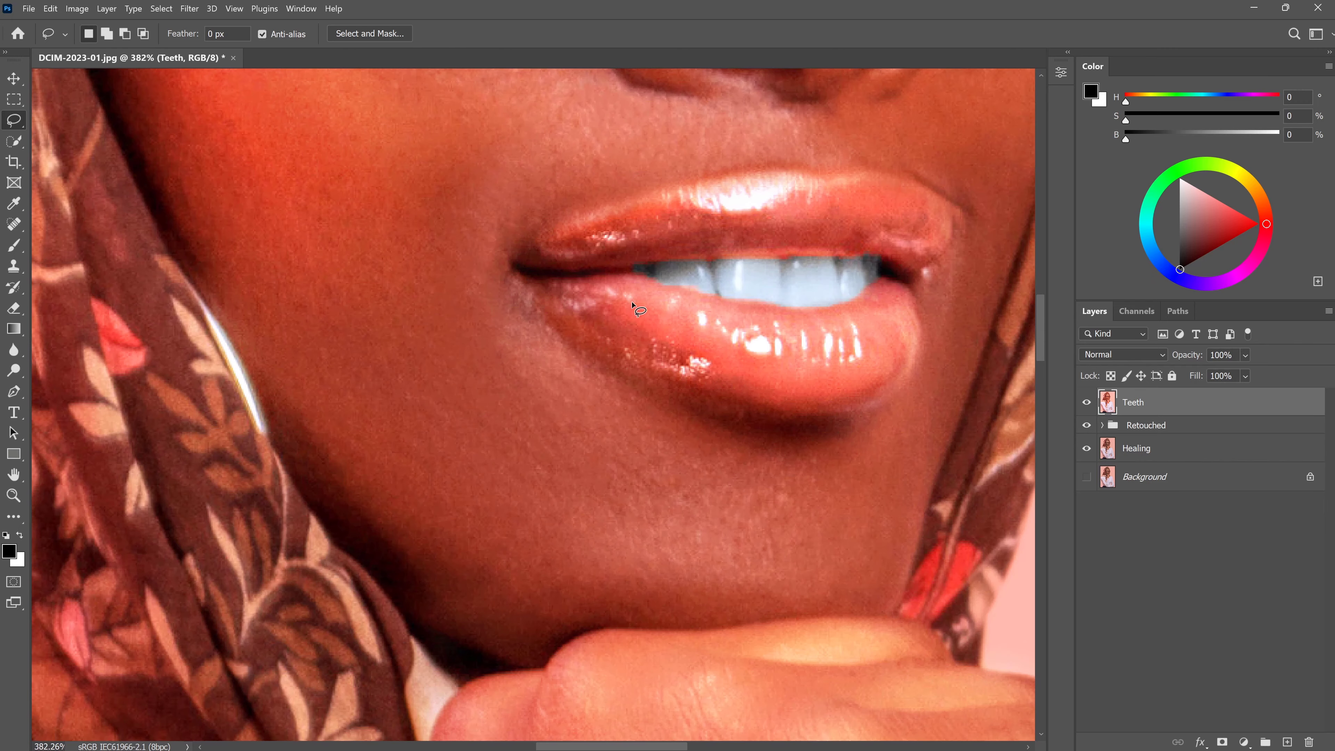
scroll(638, 310, "down", 3)
scroll(566, 334, "up", 5)
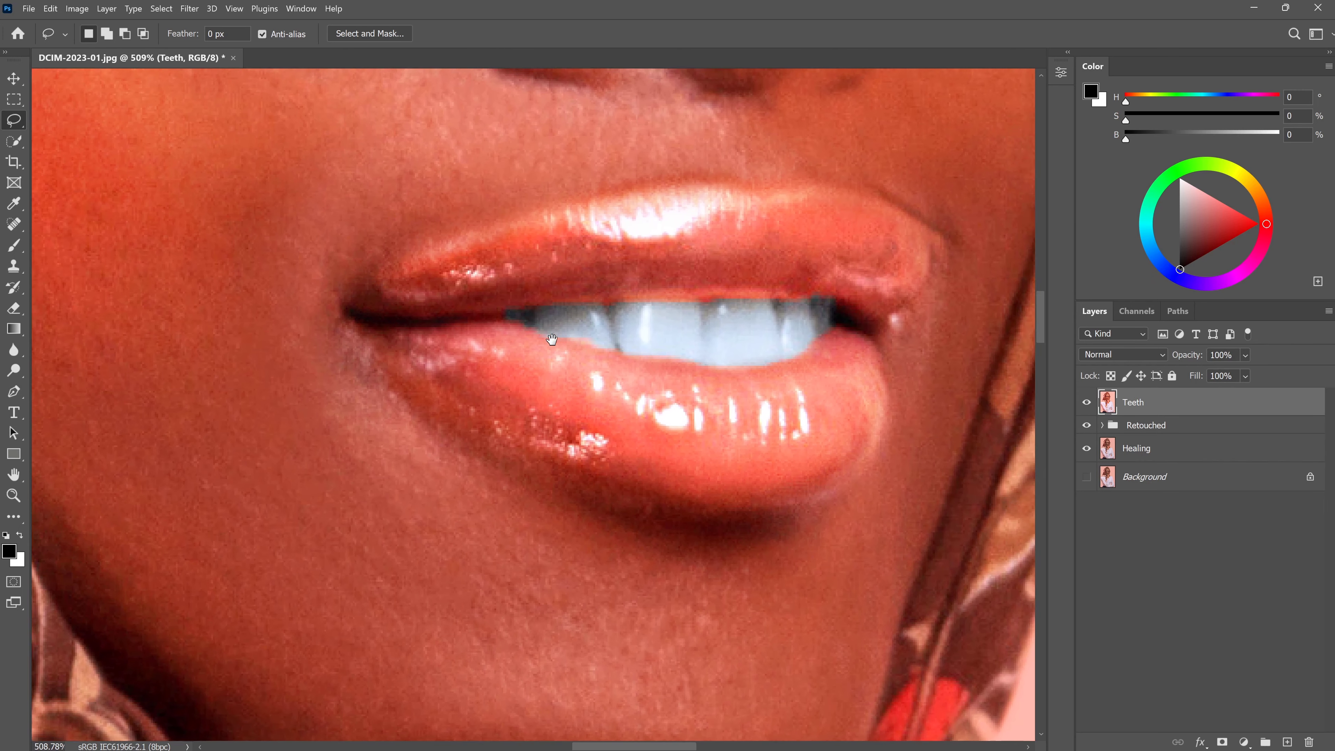
left_click_drag(551, 339, 496, 344)
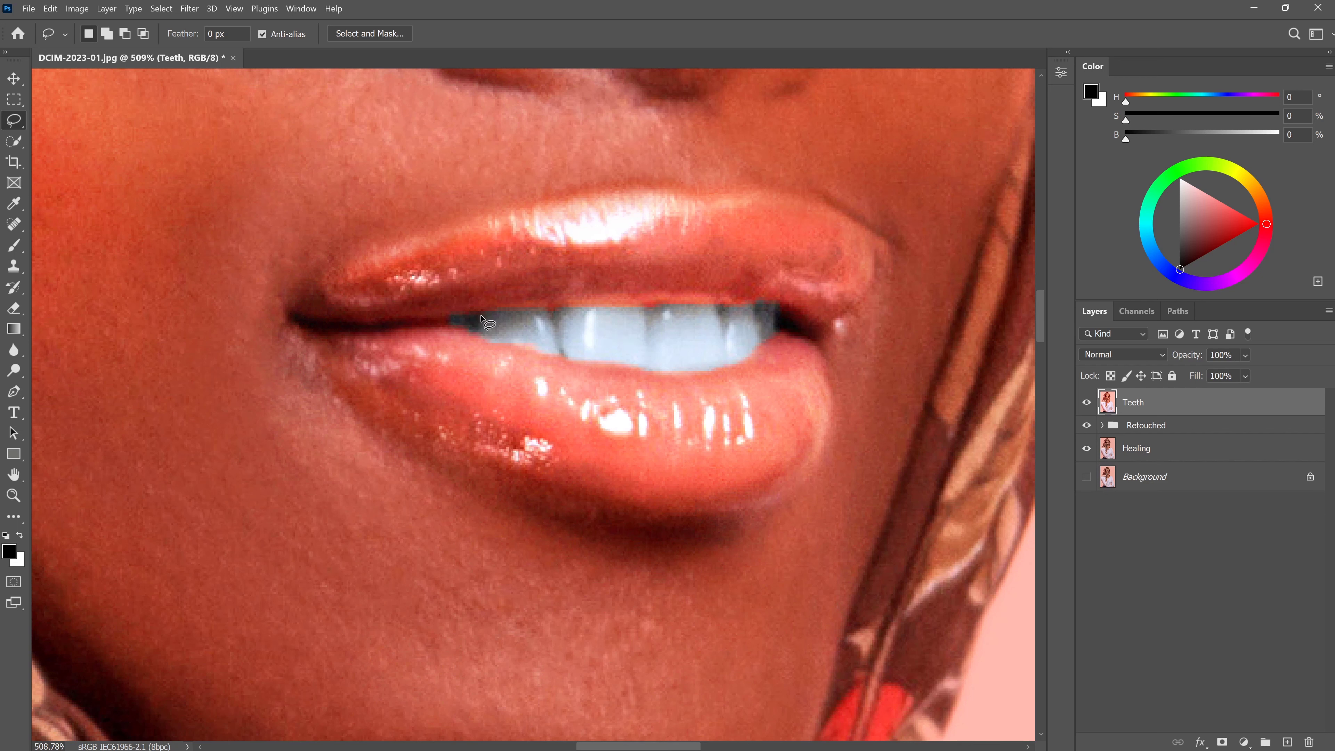
mouse_move(454, 316)
left_mouse_down()
mouse_move(776, 307)
mouse_move(772, 333)
mouse_move(729, 365)
mouse_move(677, 371)
mouse_move(454, 322)
left_mouse_up()
scroll(678, 367, "down", 3)
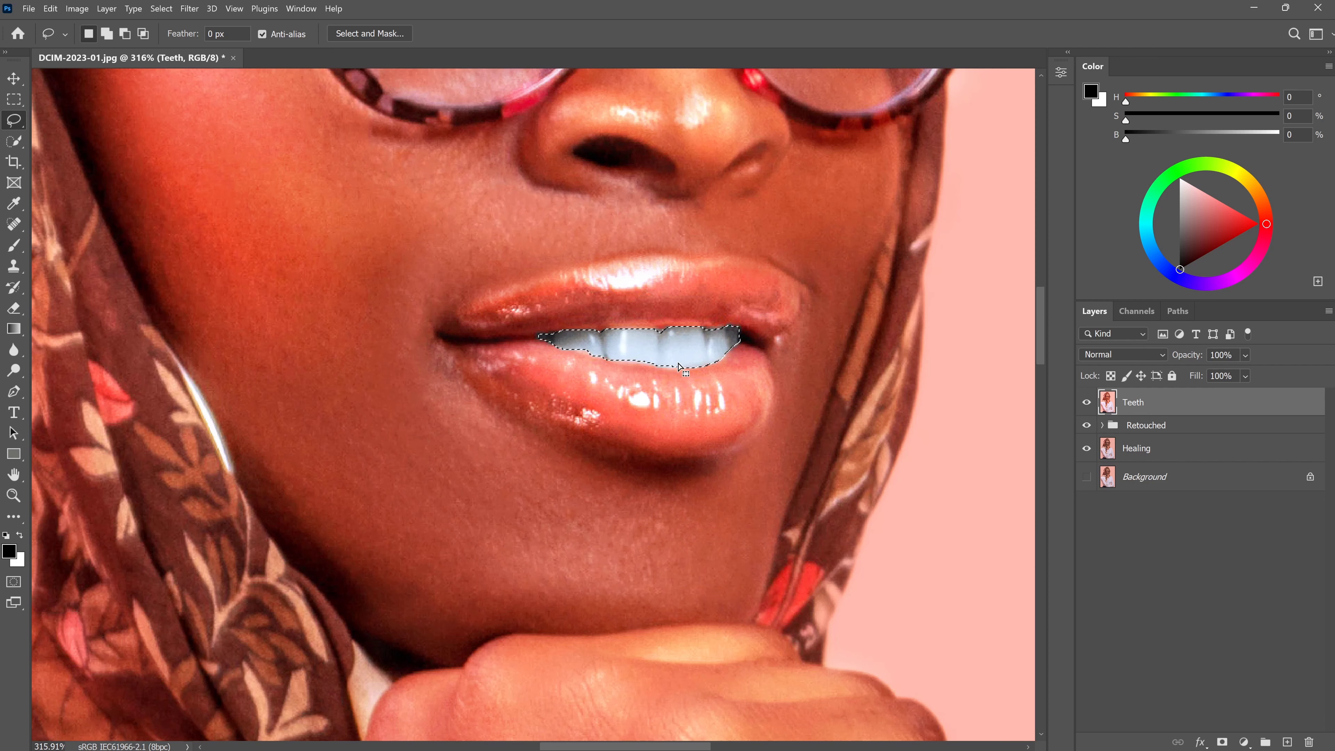
scroll(678, 366, "down", 2)
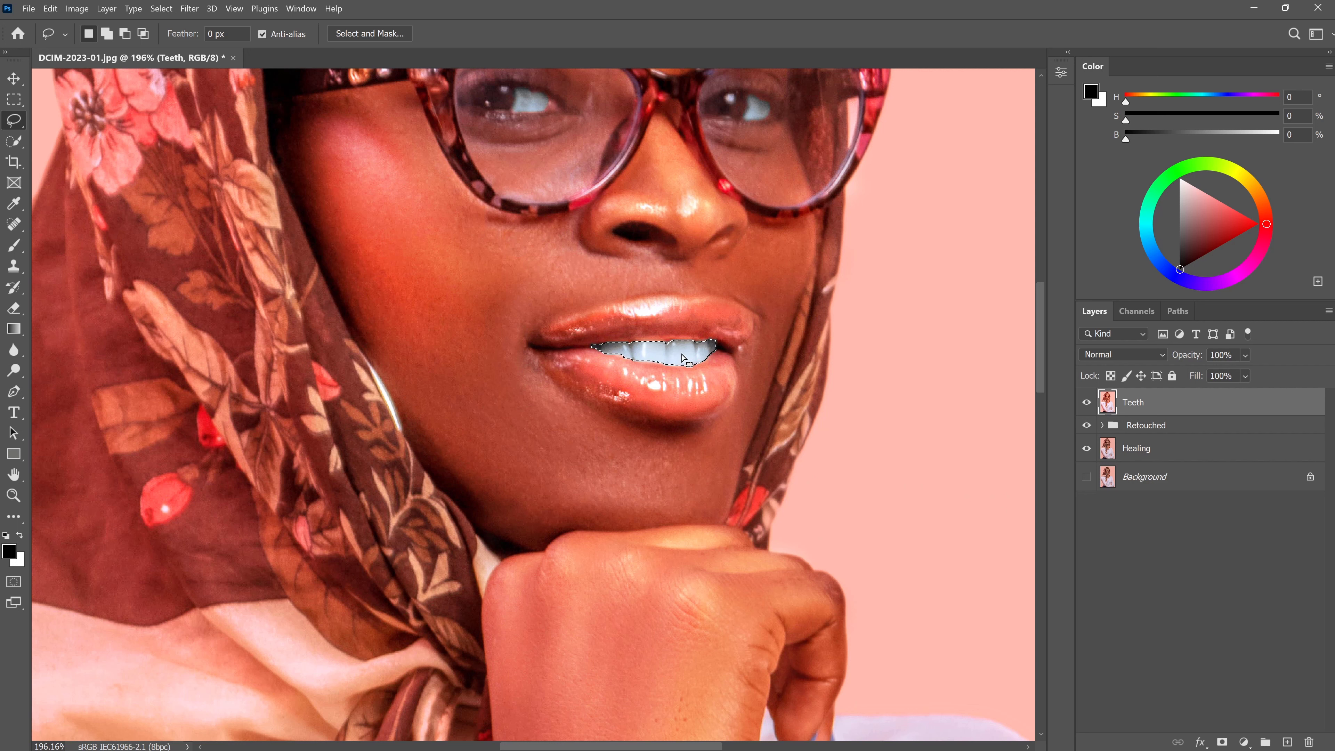
Step: Feather the teeth selection with a radius of 2.8 pixels
key("shift+F6")
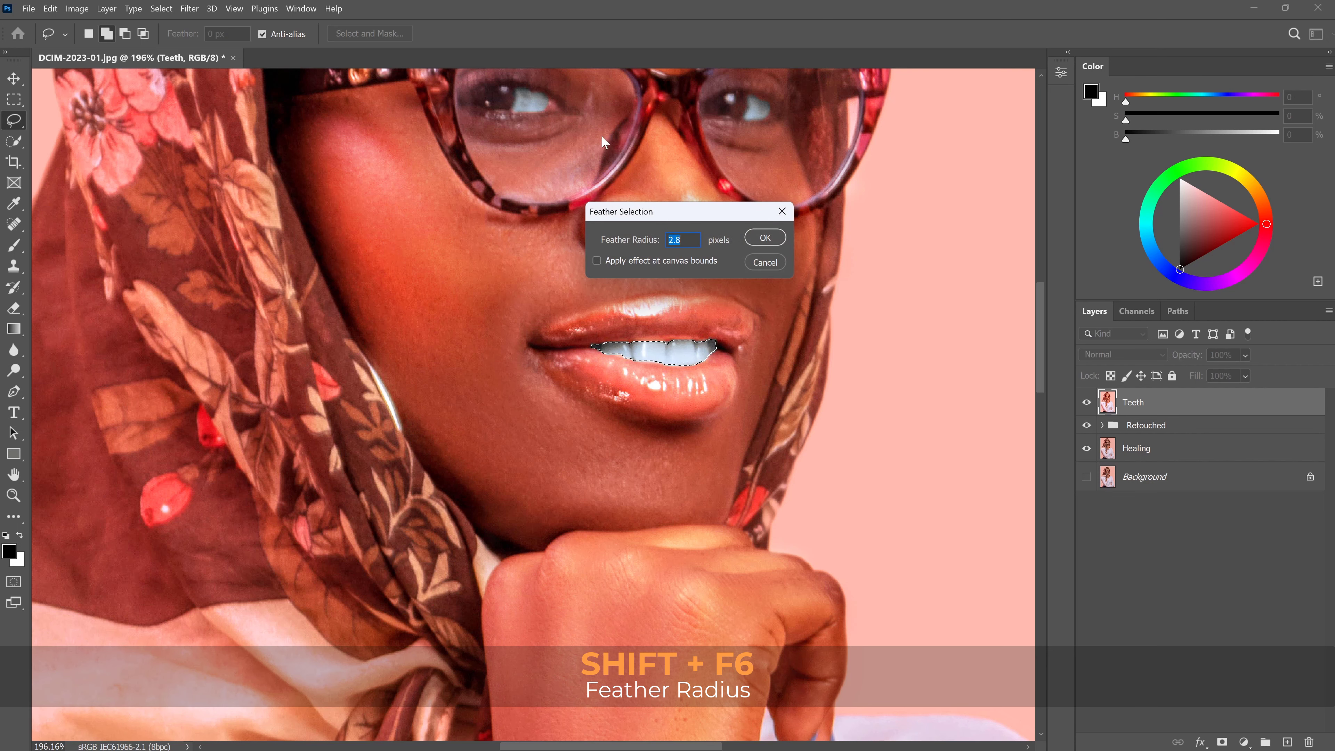
left_click_drag(665, 220, 794, 213)
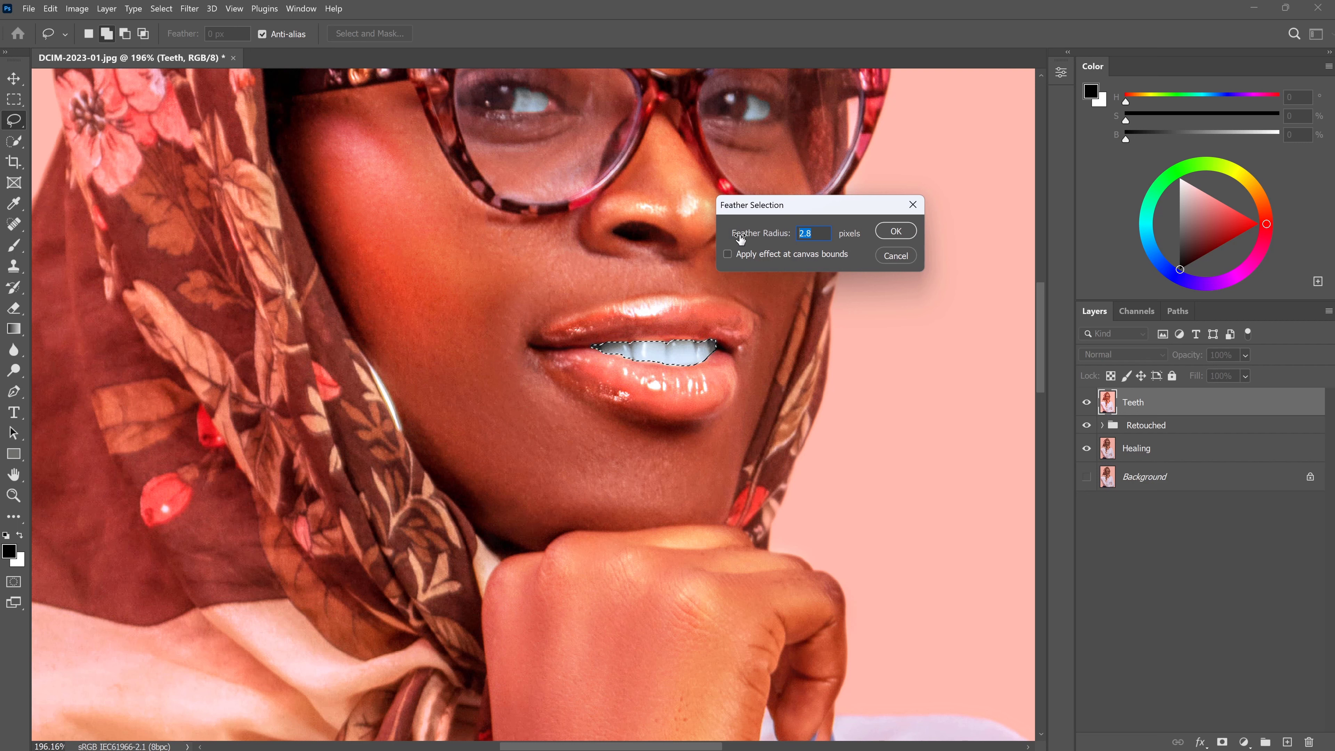
left_click_drag(741, 240, 738, 239)
left_click(895, 234)
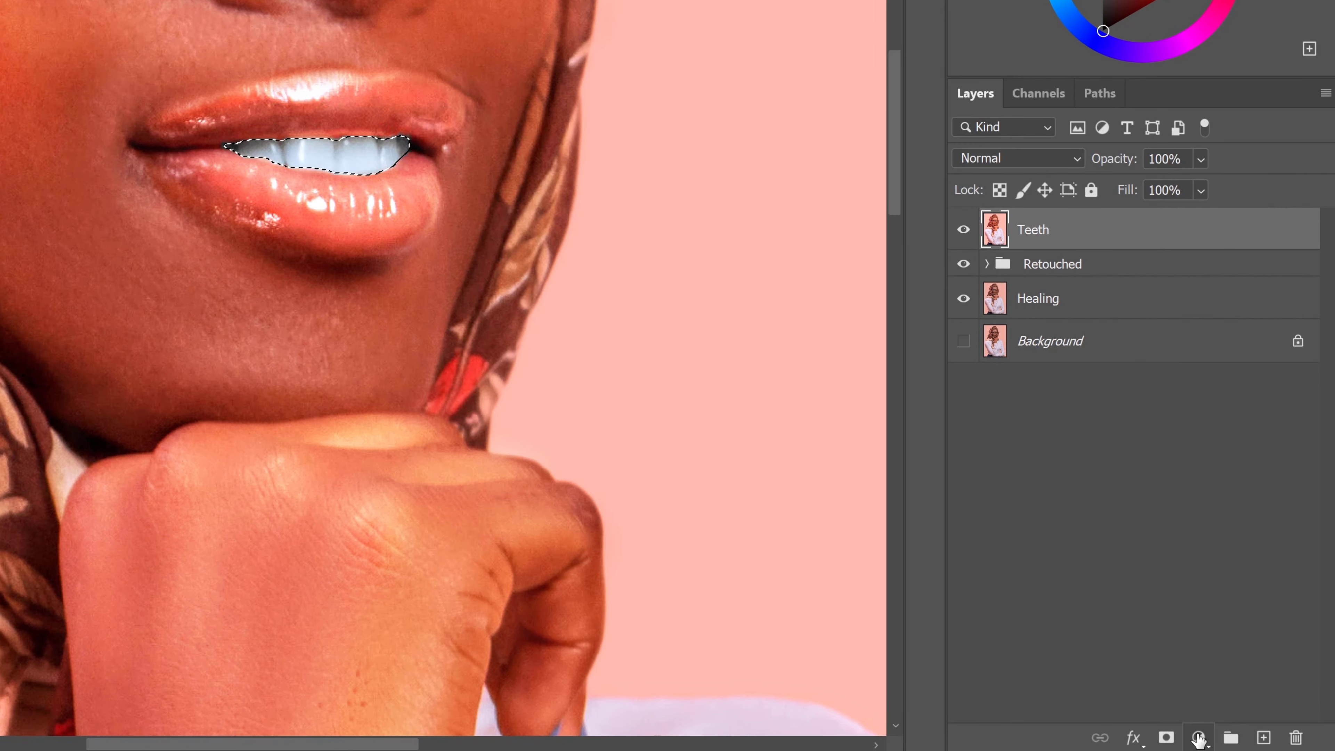
Step: Add a Hue/Saturation adjustment layer masked to the teeth selection and inspect its mask on the canvas
left_click(1243, 742)
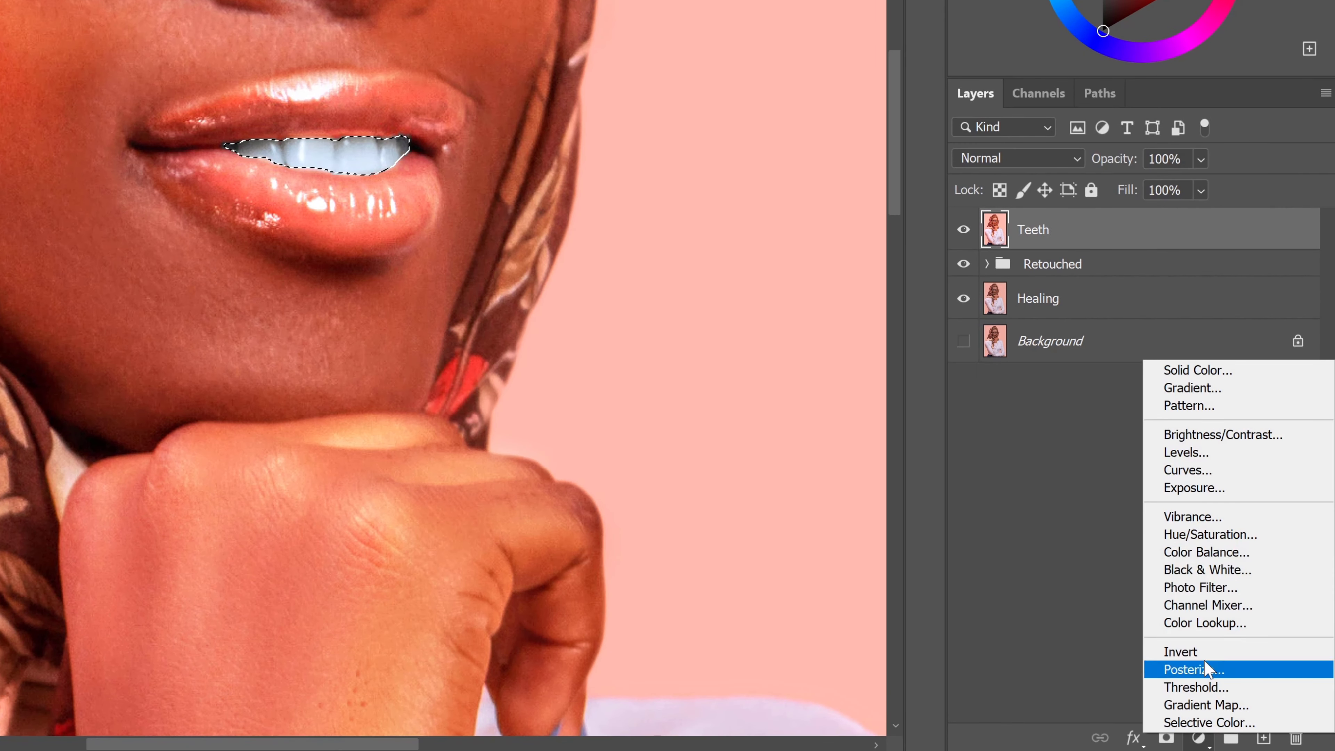
left_click(1208, 534)
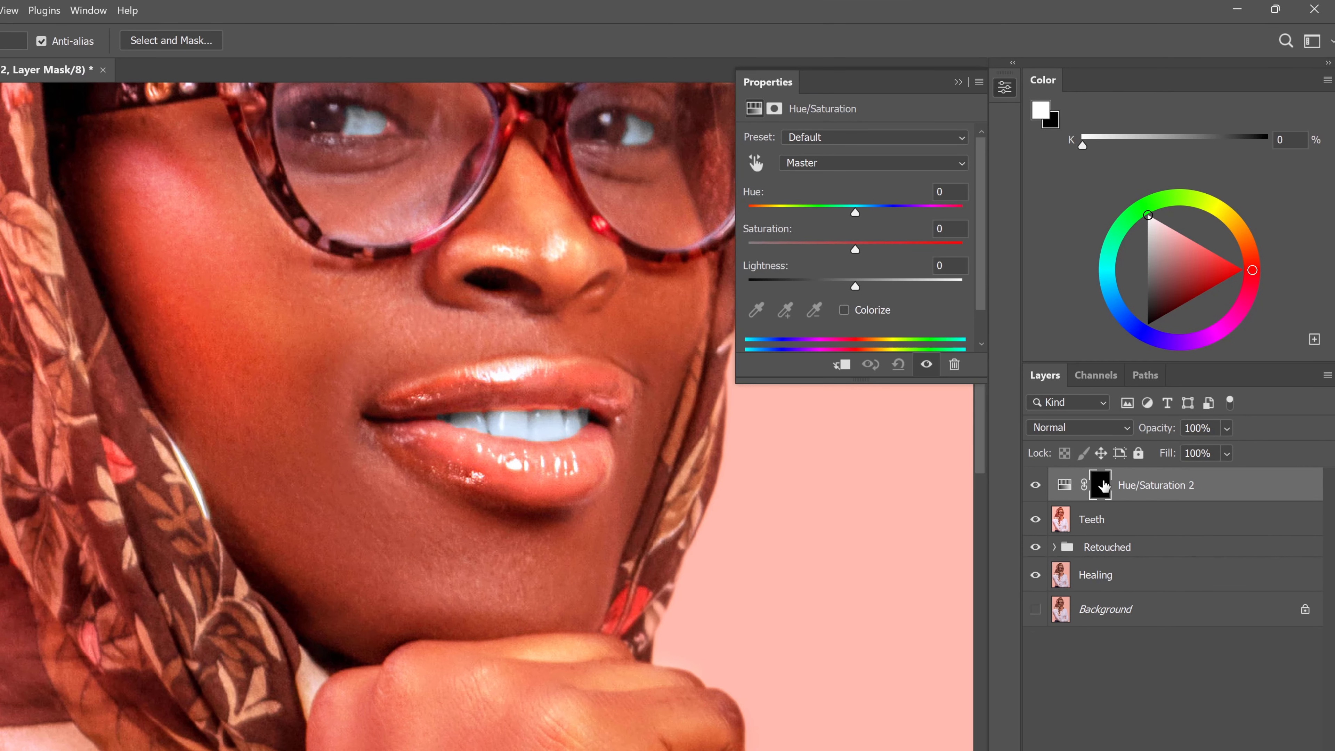
left_click(1101, 488, "alt")
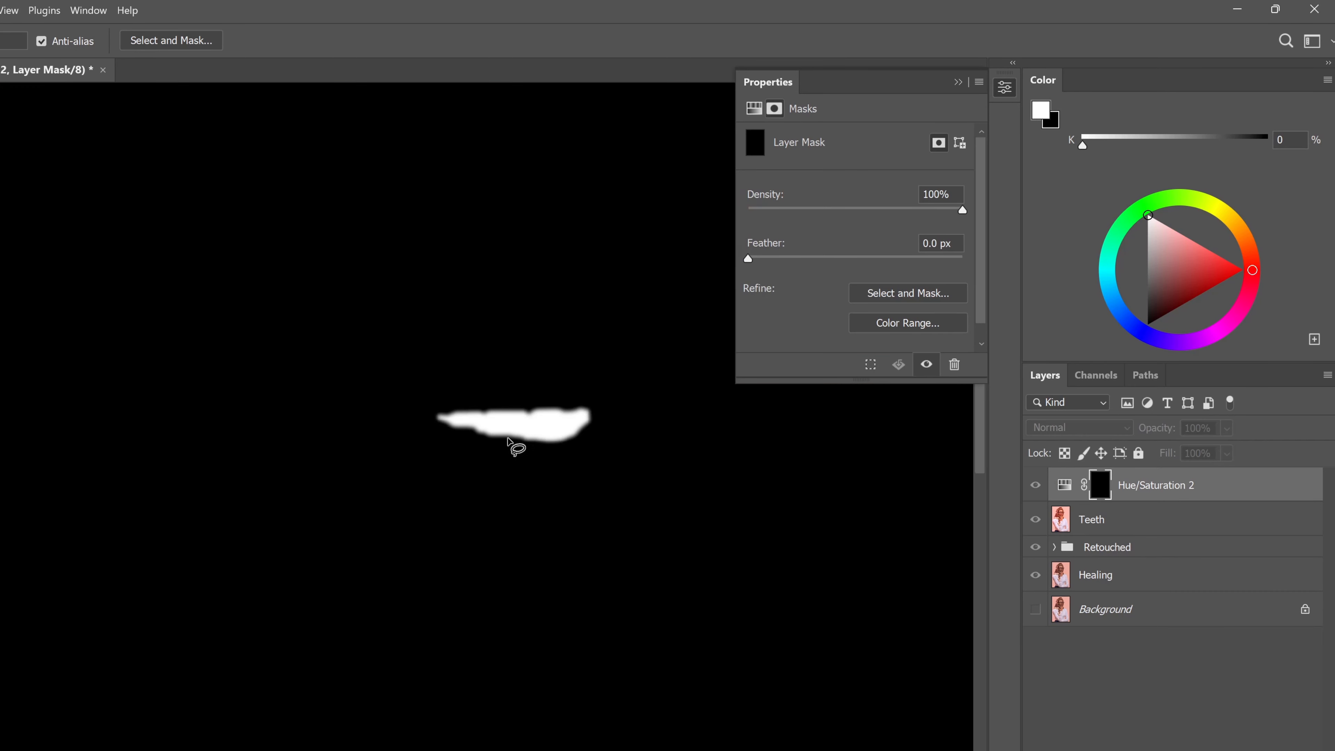
left_click(1099, 488, "alt")
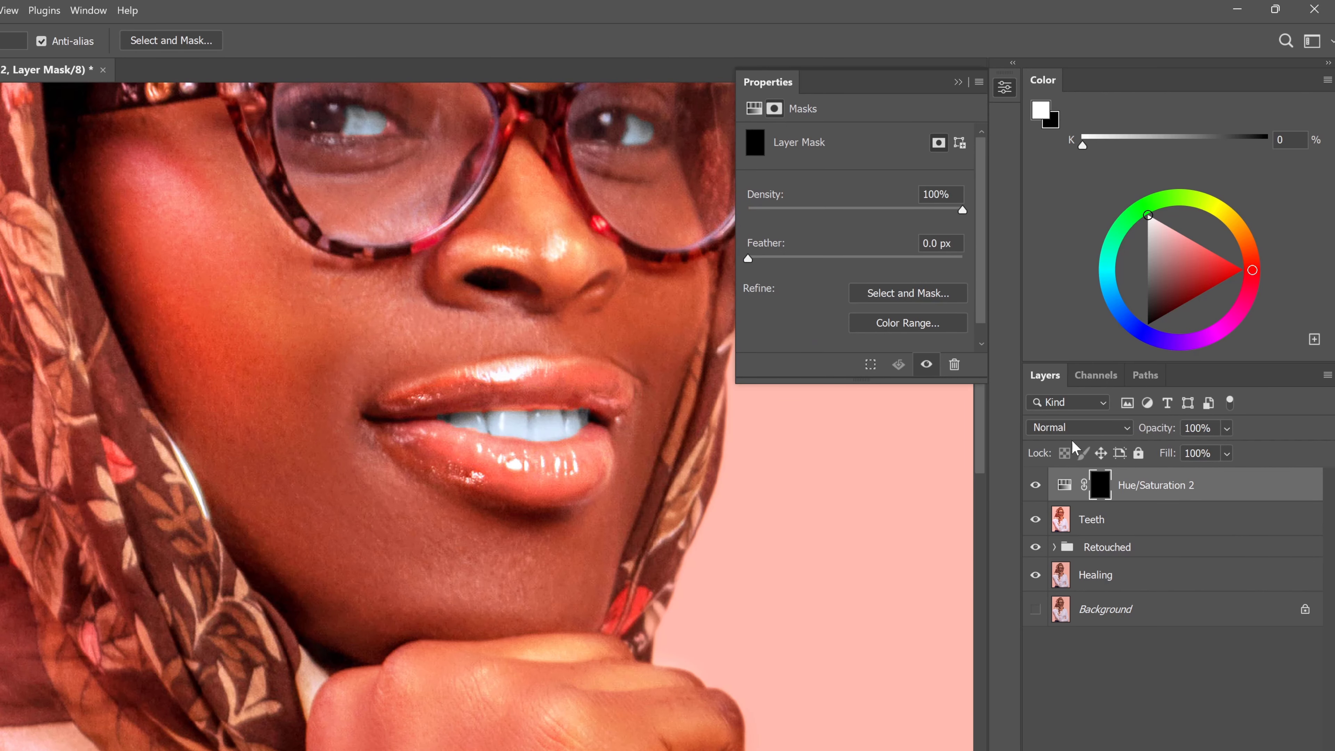
Step: Whiten the teeth by setting the Hue/Saturation adjustment to hue +22, saturation +20 and lightness +26
left_click(754, 108)
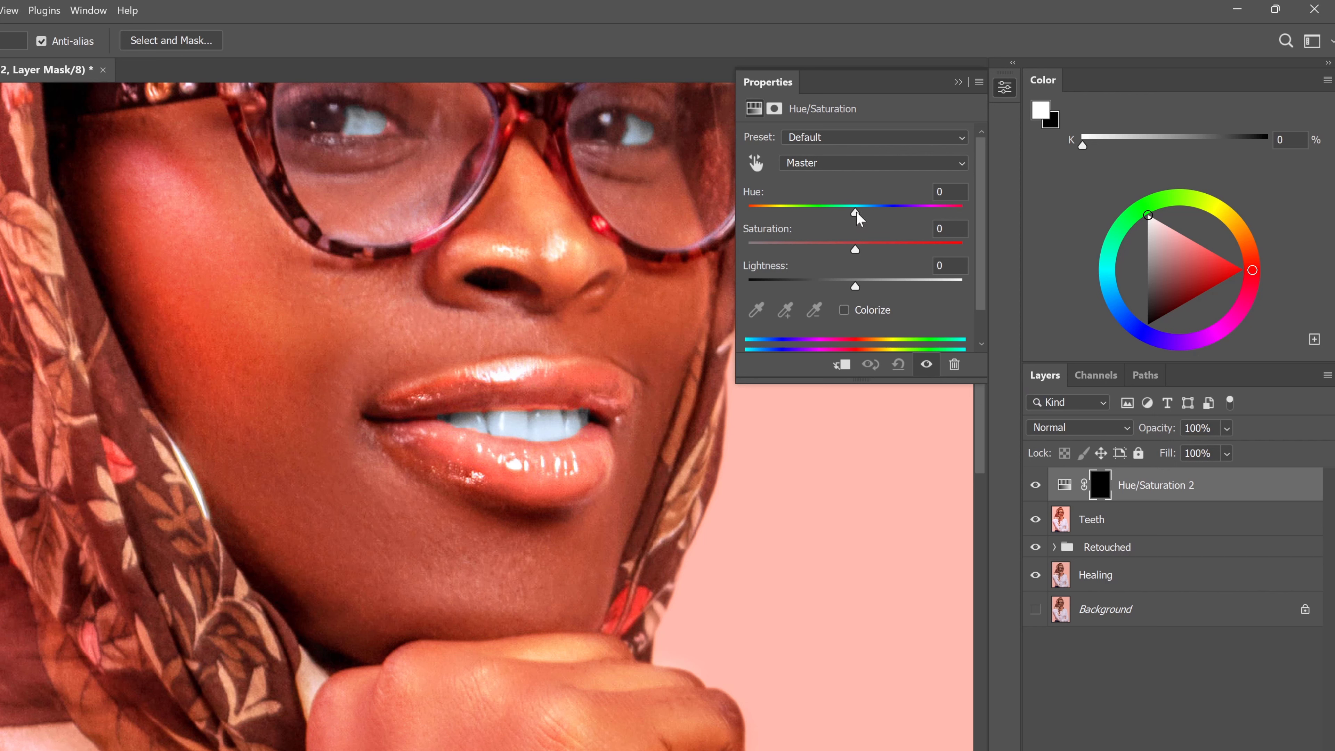
left_click_drag(855, 211, 887, 206)
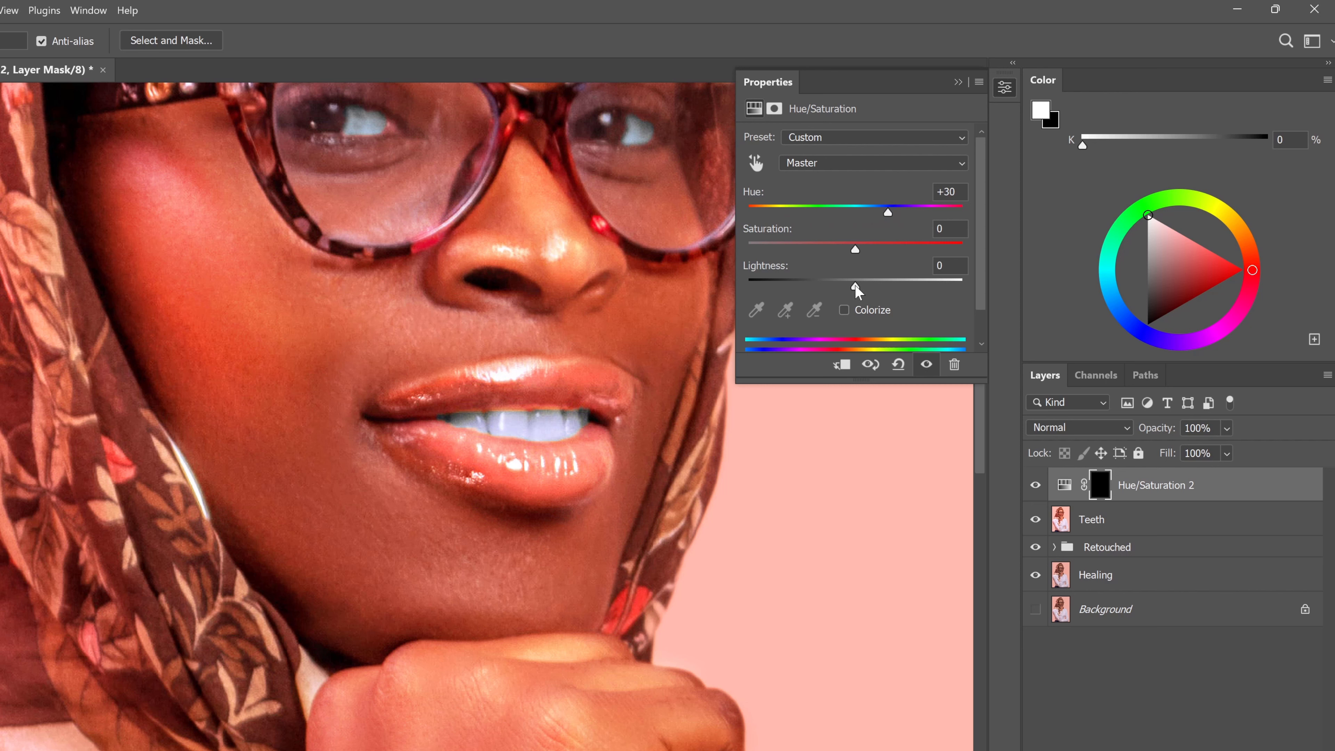
left_click_drag(854, 284, 941, 298)
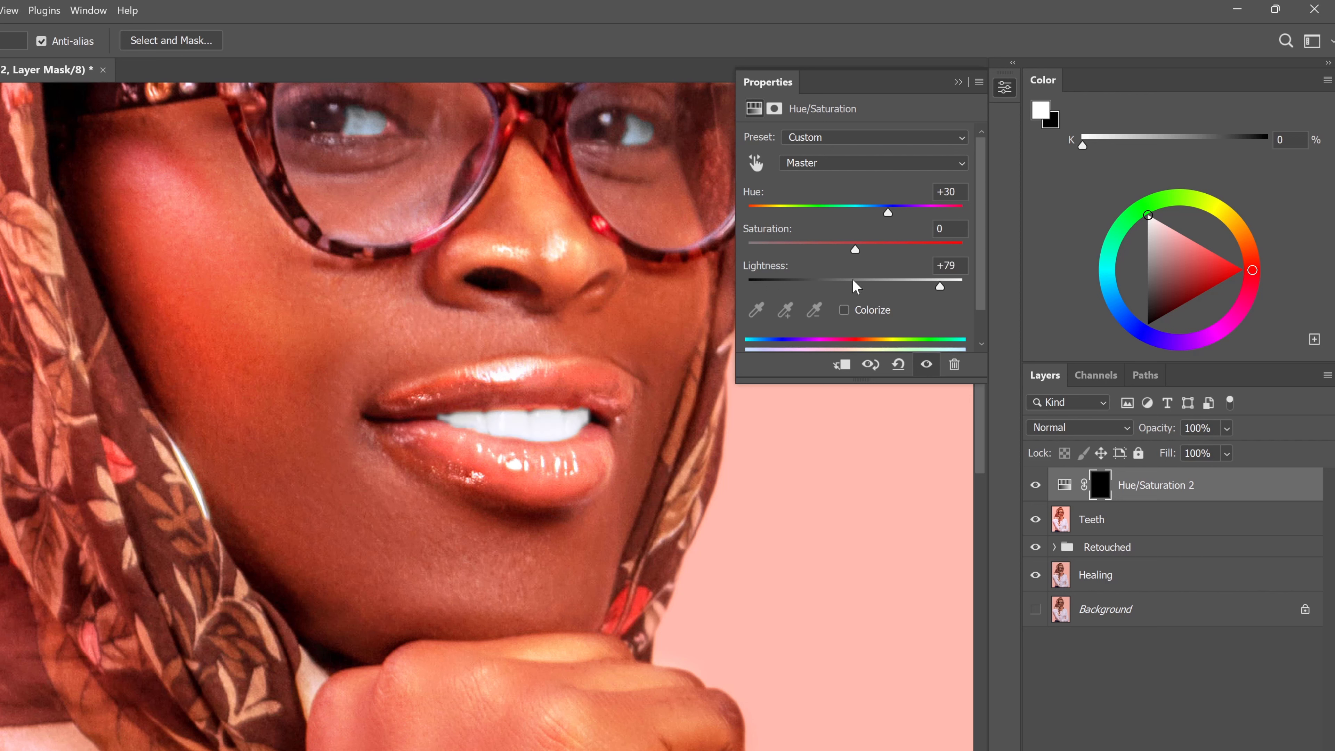
left_click(767, 268)
type("0")
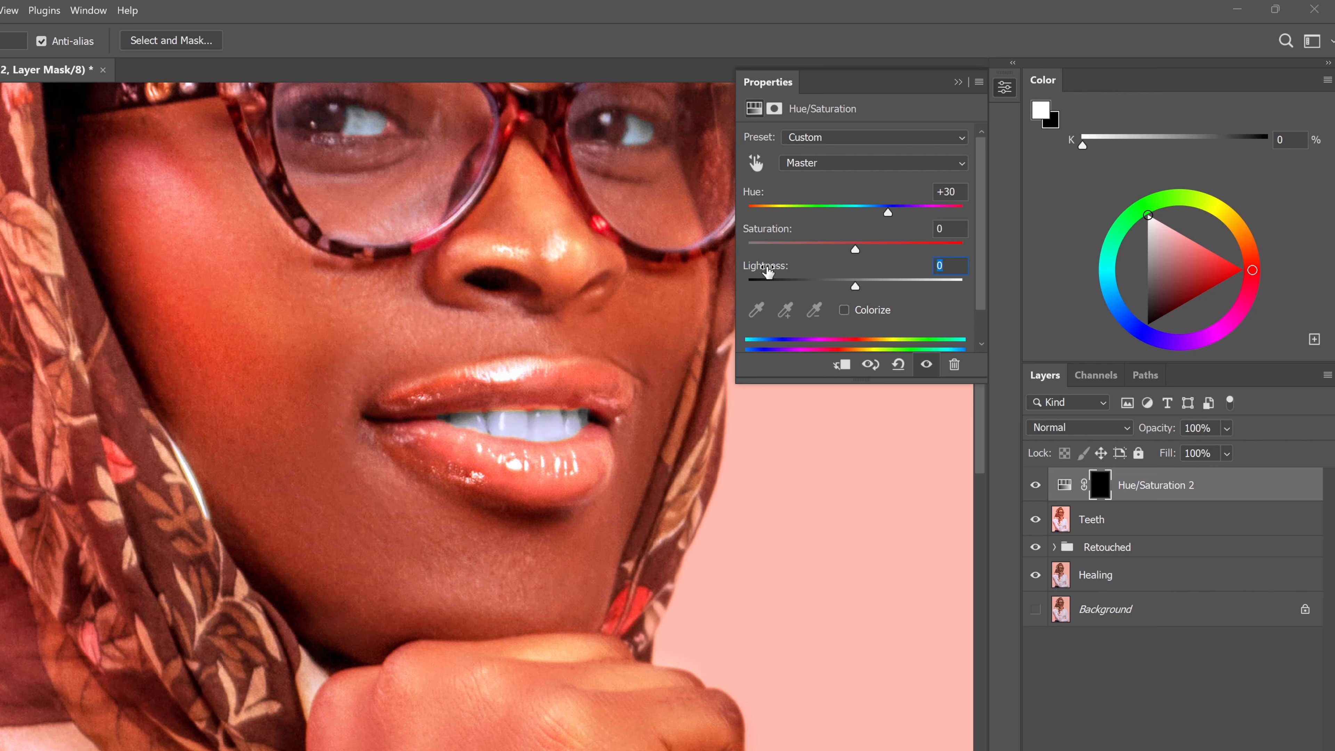
left_click_drag(889, 214, 879, 213)
mouse_move(855, 248)
left_mouse_down()
mouse_move(888, 244)
mouse_move(858, 284)
mouse_move(875, 287)
mouse_move(879, 247)
left_mouse_up()
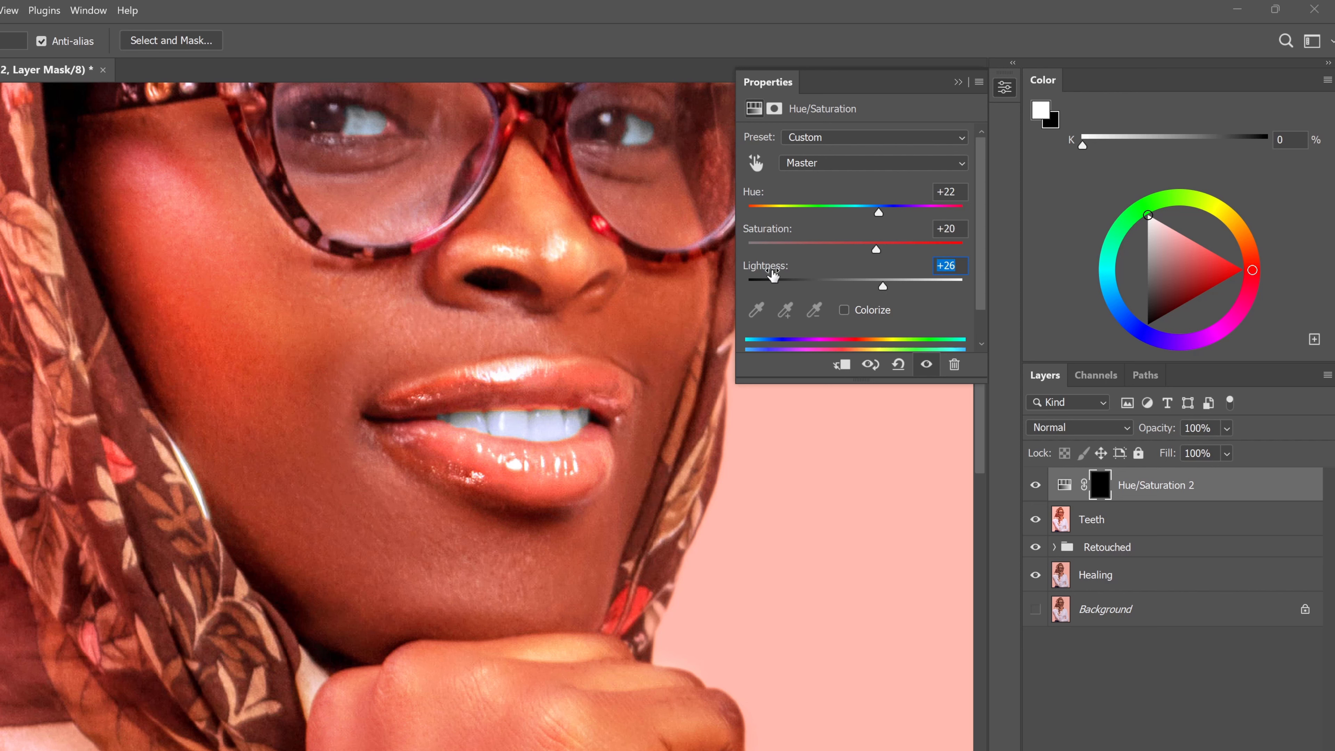
left_click(957, 84)
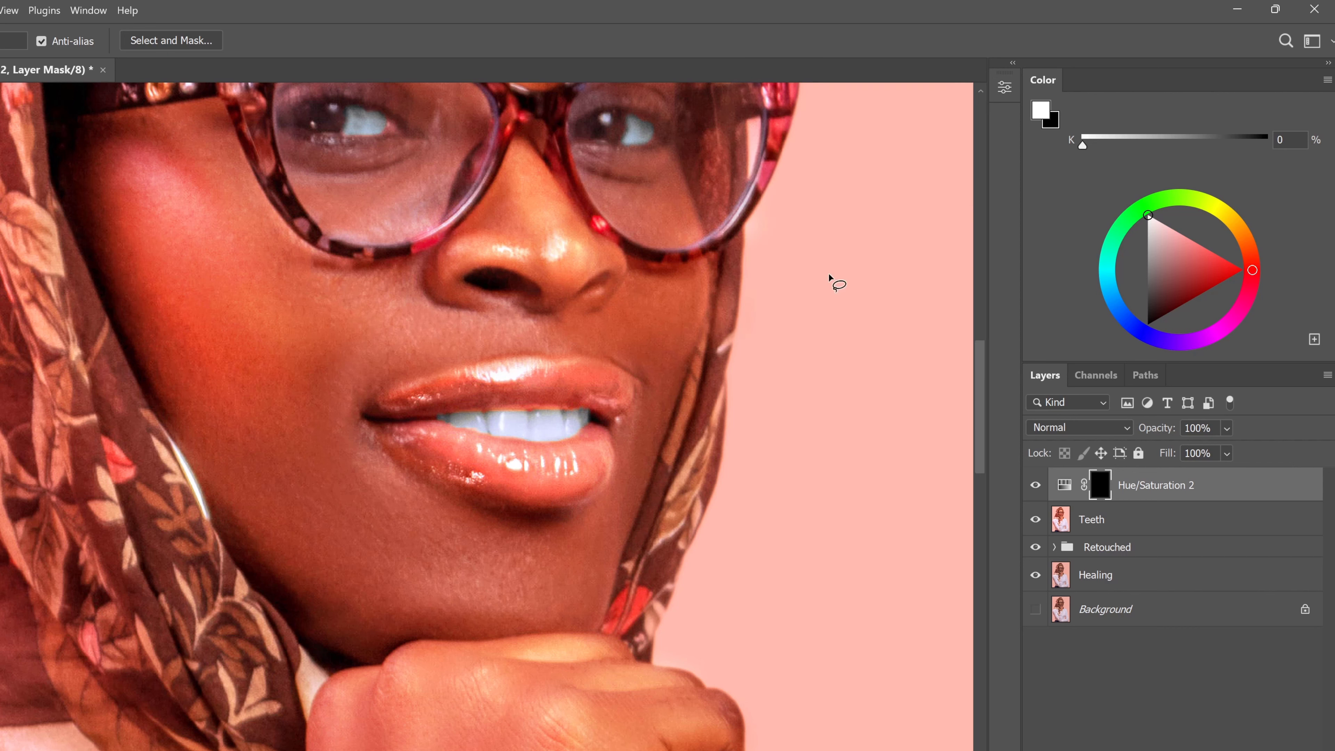
Step: Clip the Hue/Saturation 2 adjustment to the Teeth layer
scroll(831, 280, "down", 4)
scroll(646, 396, "down", 4)
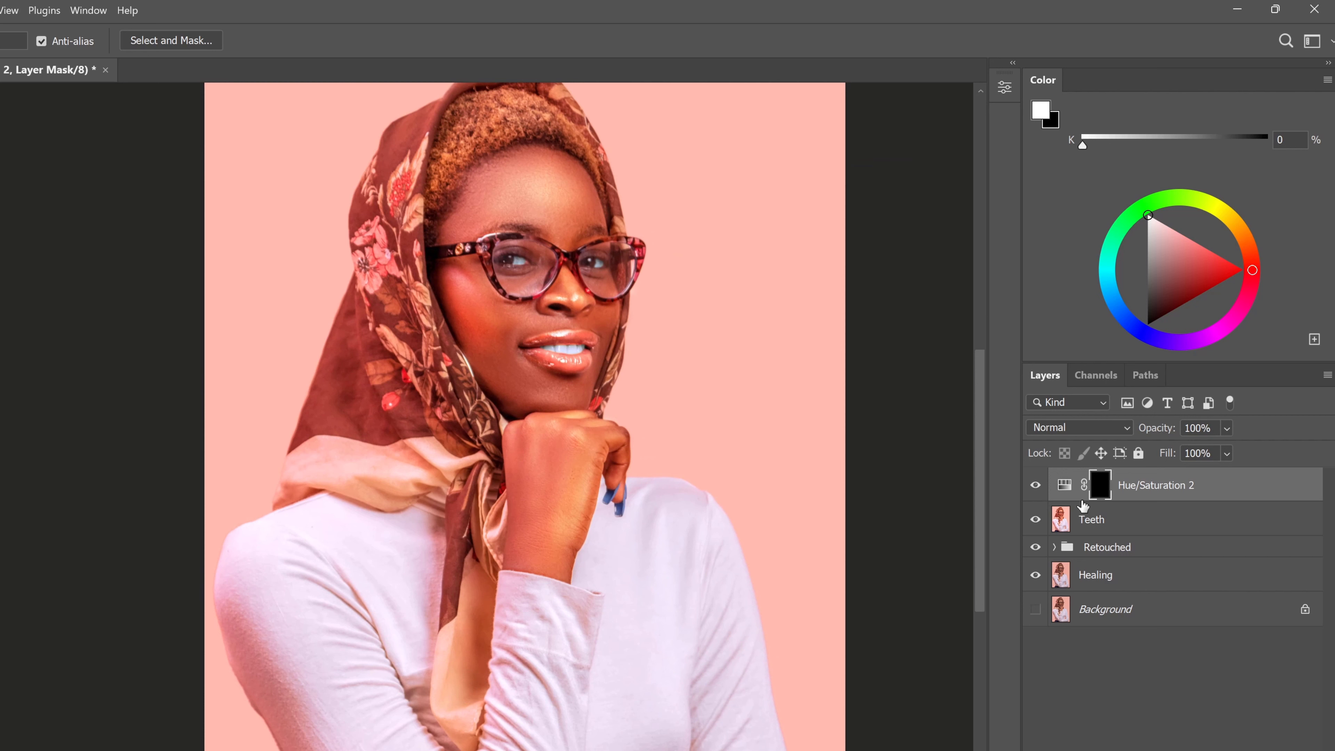
left_click(1130, 499, "alt")
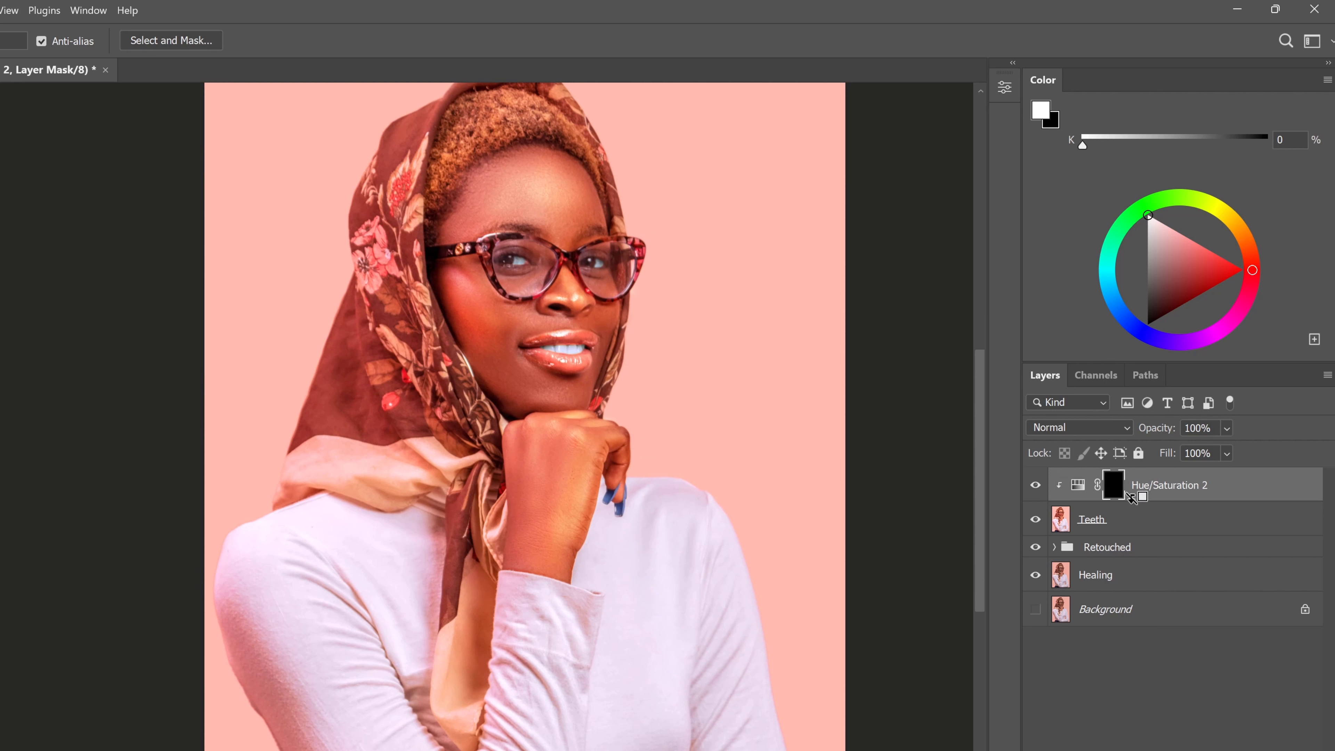
Step: Compare the teeth with and without the Hue/Saturation 2 adjustment
left_click(1035, 485)
left_click(1035, 486)
left_click(1035, 485)
left_click(1035, 485)
left_click(1035, 485)
left_click(1035, 485)
left_click(1035, 485)
Step: Make the Teeth layer active and choose the Dodge tool with its range set to Midtones
left_click(1090, 521)
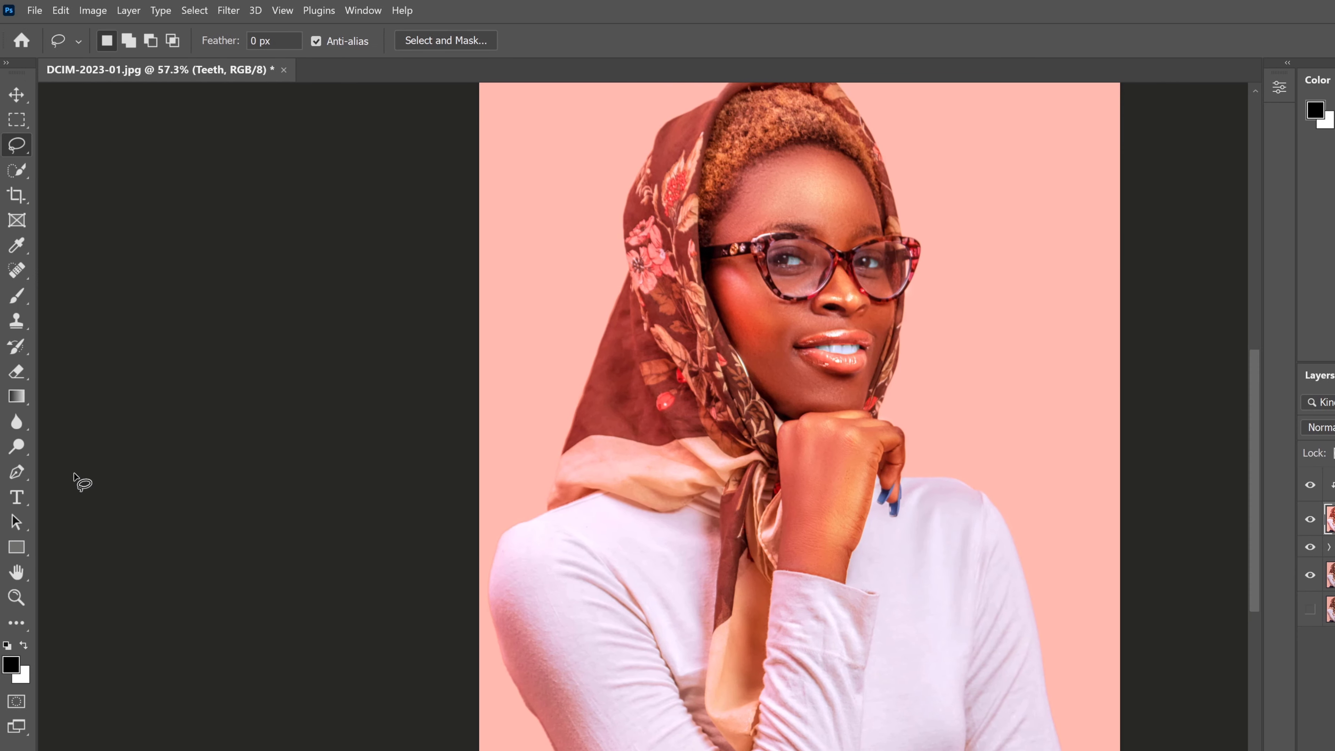
left_click(17, 448)
right_click(15, 444)
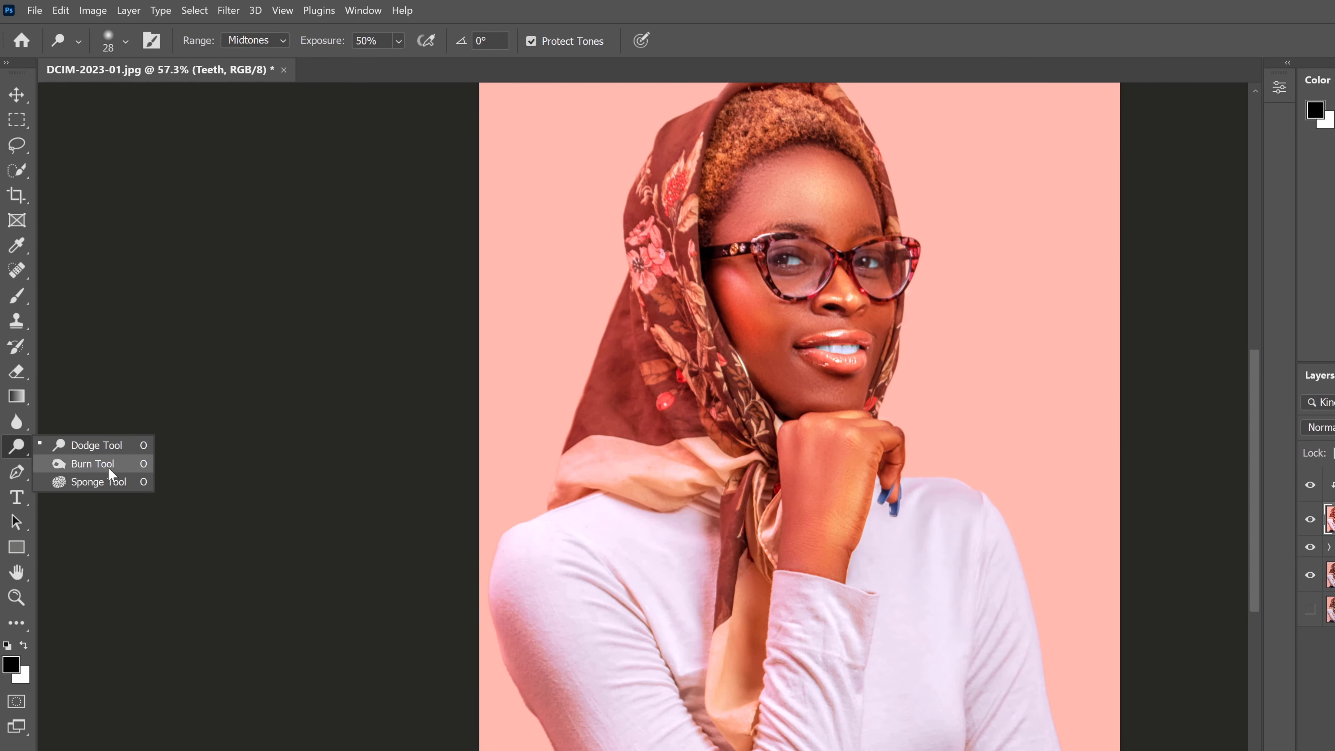
left_click(89, 446)
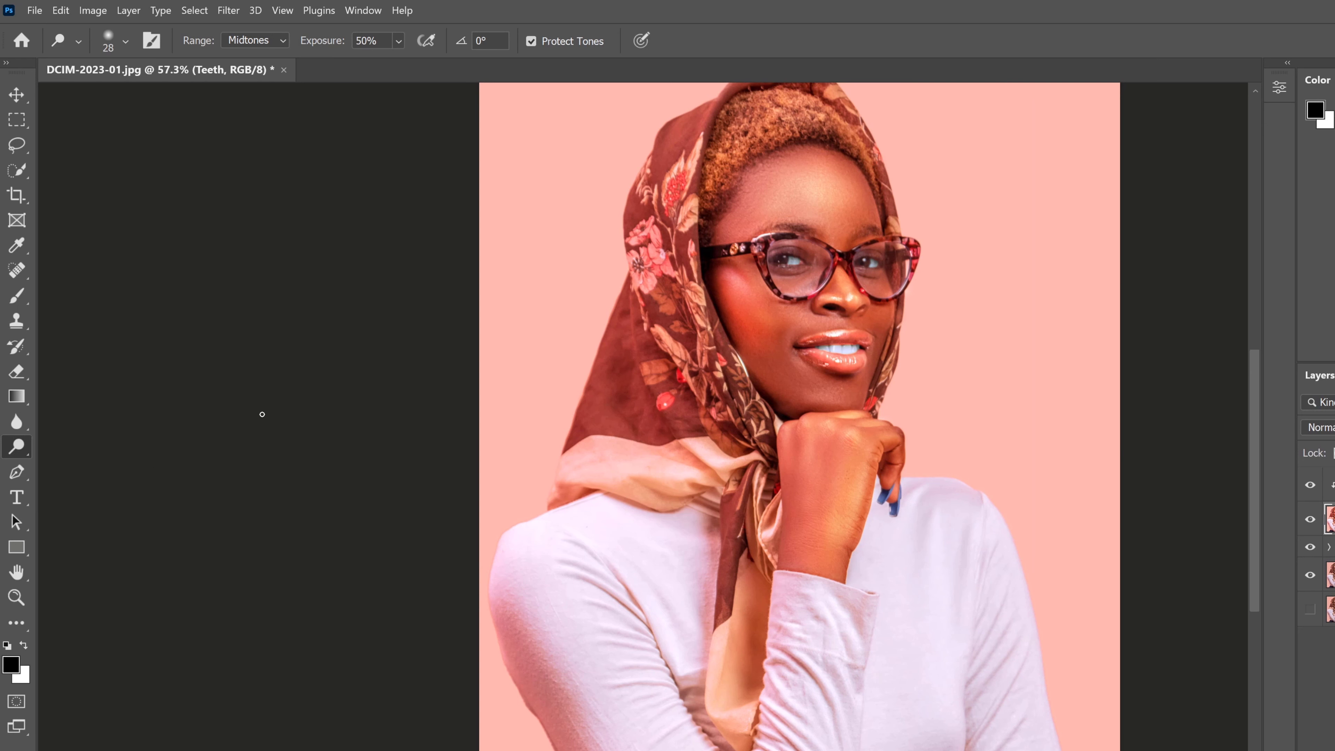
left_click(261, 40)
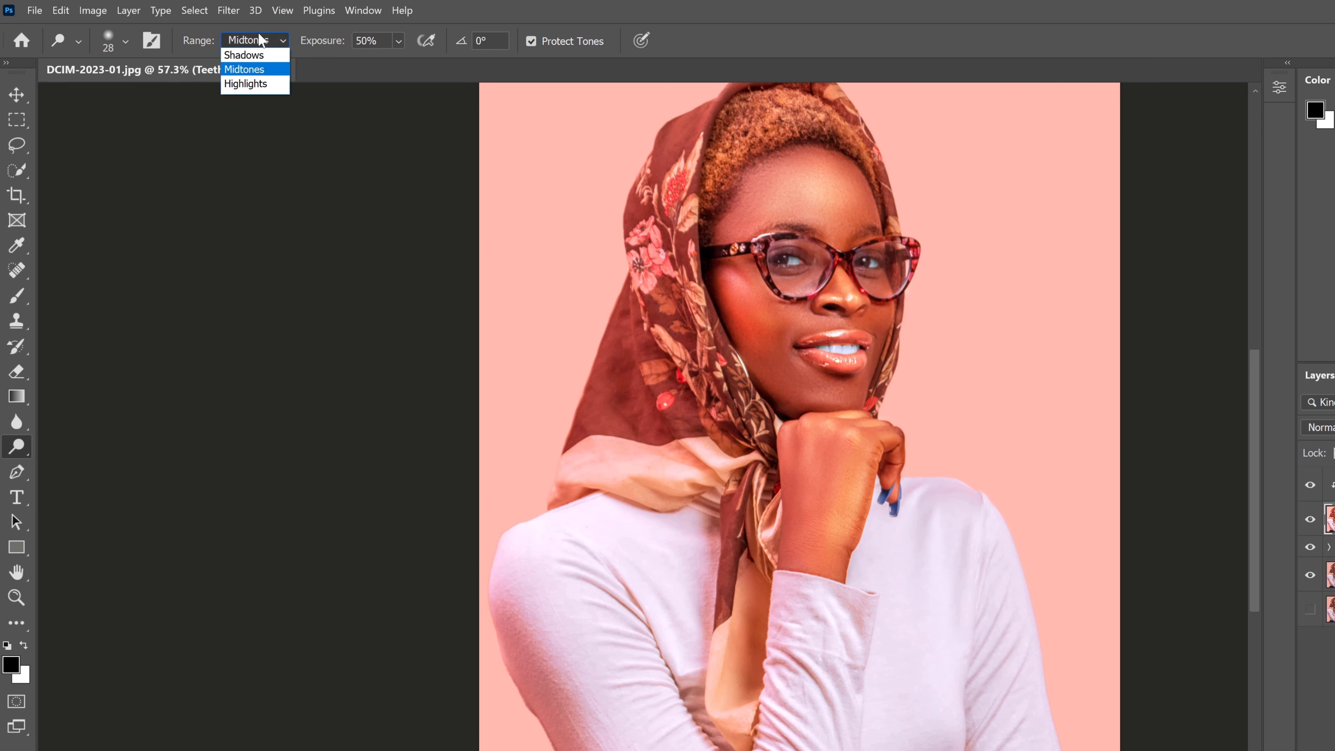
left_click(257, 70)
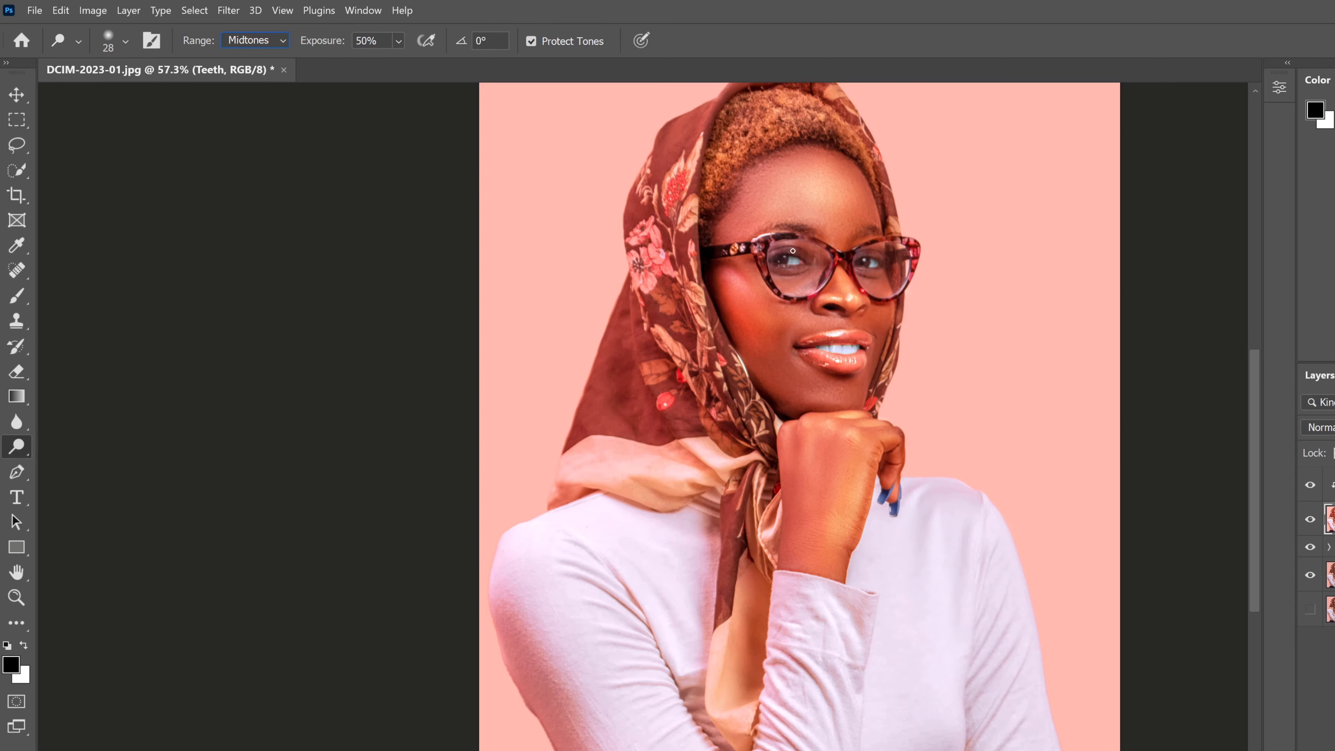
Step: Brighten the white of the eye beside the jeweled glasses temple with Dodge strokes, reducing the brush size to 15
scroll(792, 269, "up", 10)
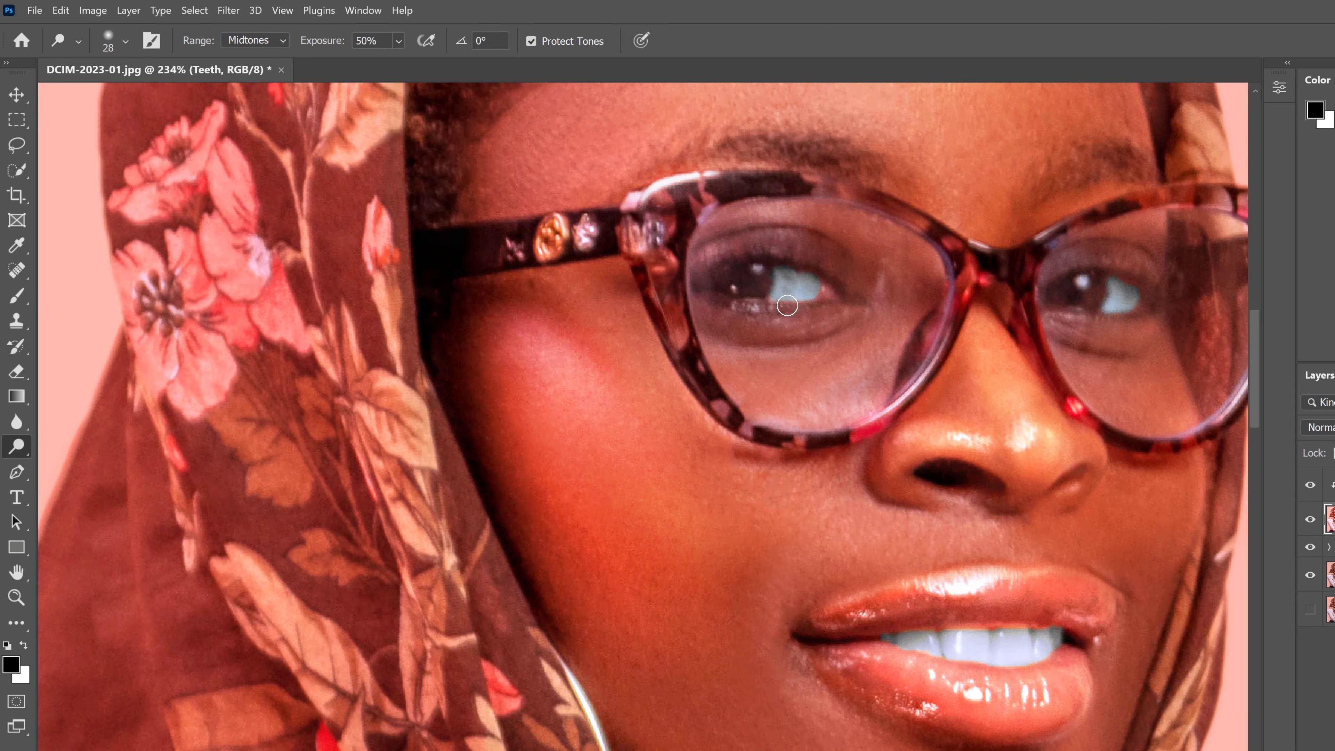
scroll(751, 481, "up", 4)
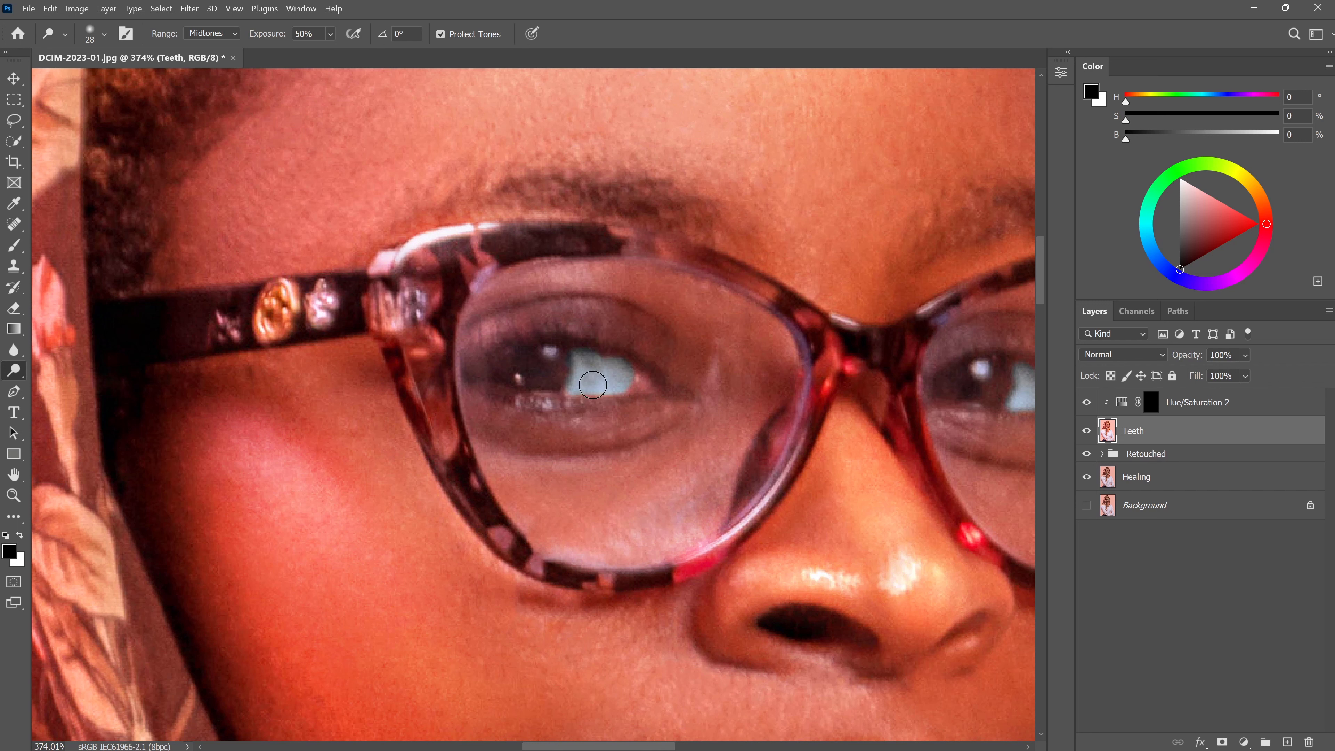
mouse_move(602, 380)
left_mouse_down()
mouse_move(580, 358)
mouse_move(583, 384)
mouse_move(594, 370)
mouse_move(578, 355)
mouse_move(618, 364)
left_mouse_up()
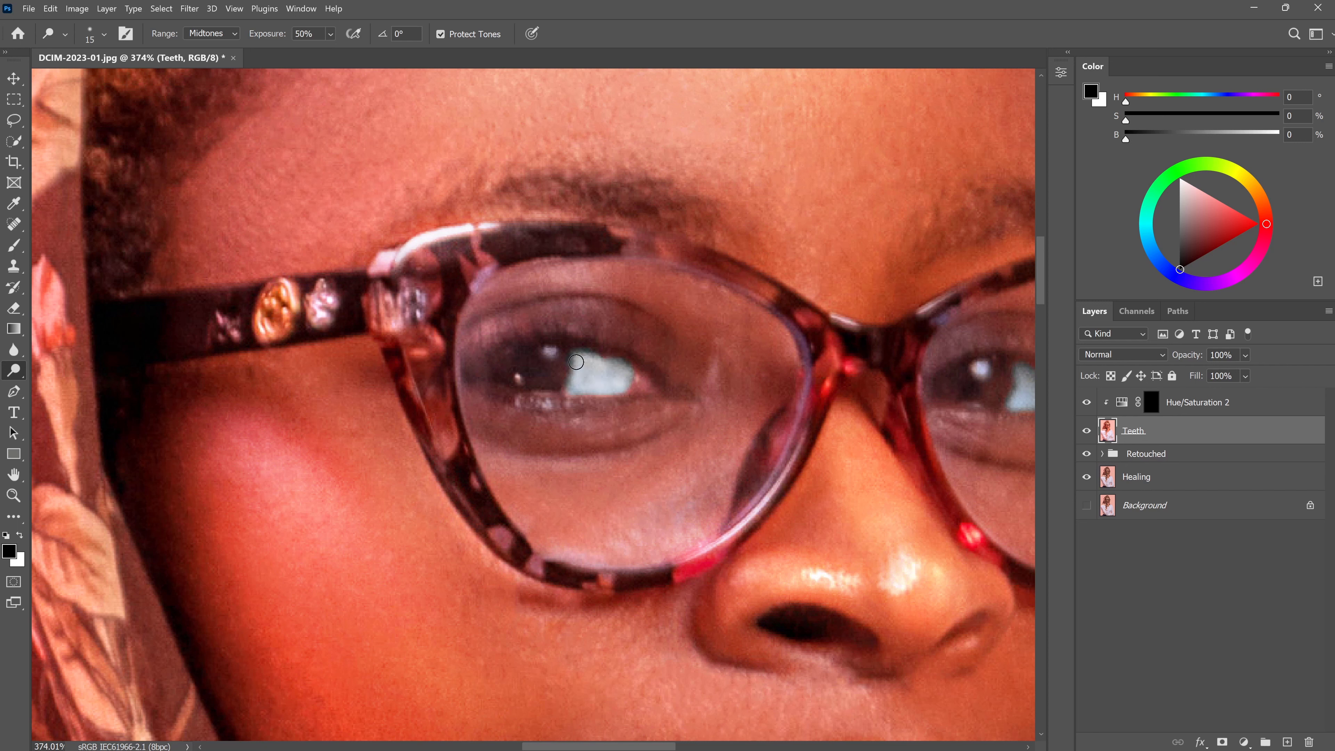
left_click(547, 351)
mouse_move(631, 393)
left_mouse_down()
mouse_move(625, 367)
mouse_move(588, 384)
left_mouse_up()
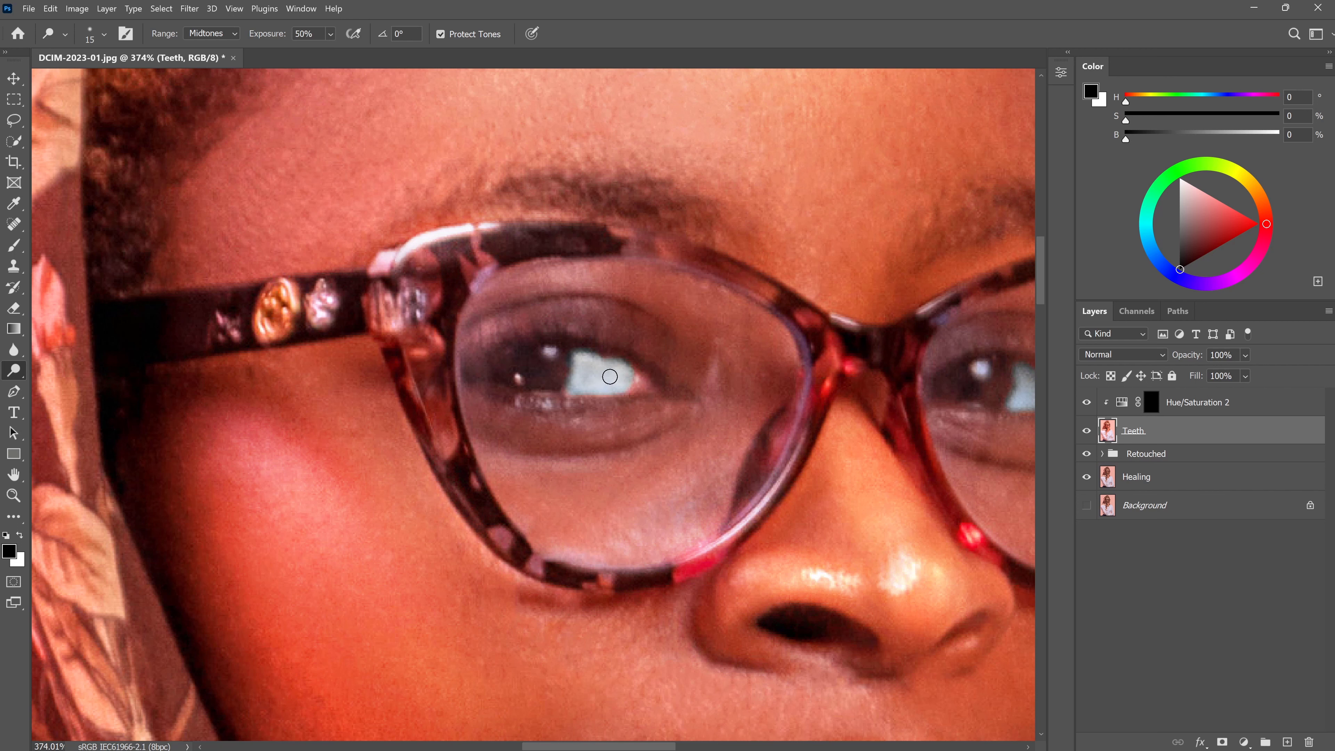
Step: Brighten the white of the other eye, on the far side of the nose bridge, with Dodge strokes
scroll(609, 377, "right", 10)
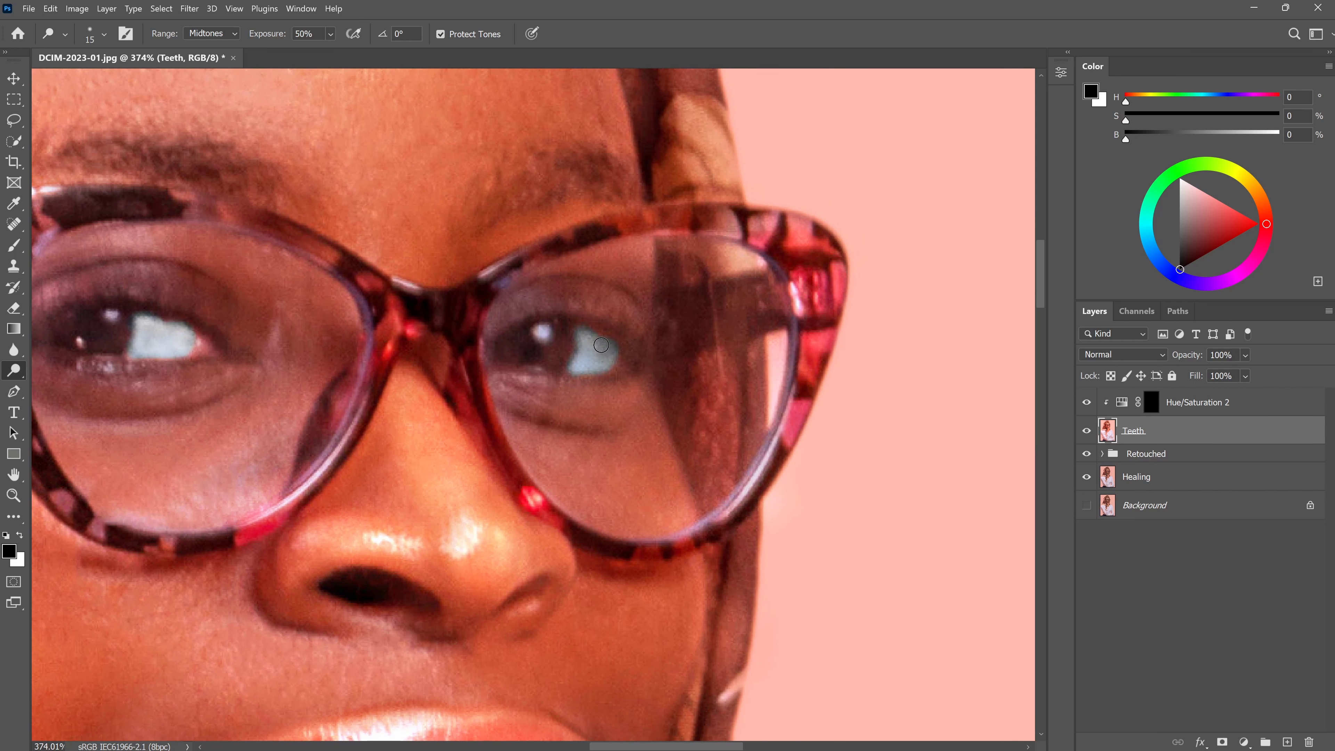
mouse_move(612, 345)
left_mouse_down()
mouse_move(602, 357)
mouse_move(592, 341)
mouse_move(603, 359)
mouse_move(583, 364)
mouse_move(609, 364)
mouse_move(583, 353)
mouse_move(581, 365)
left_mouse_up()
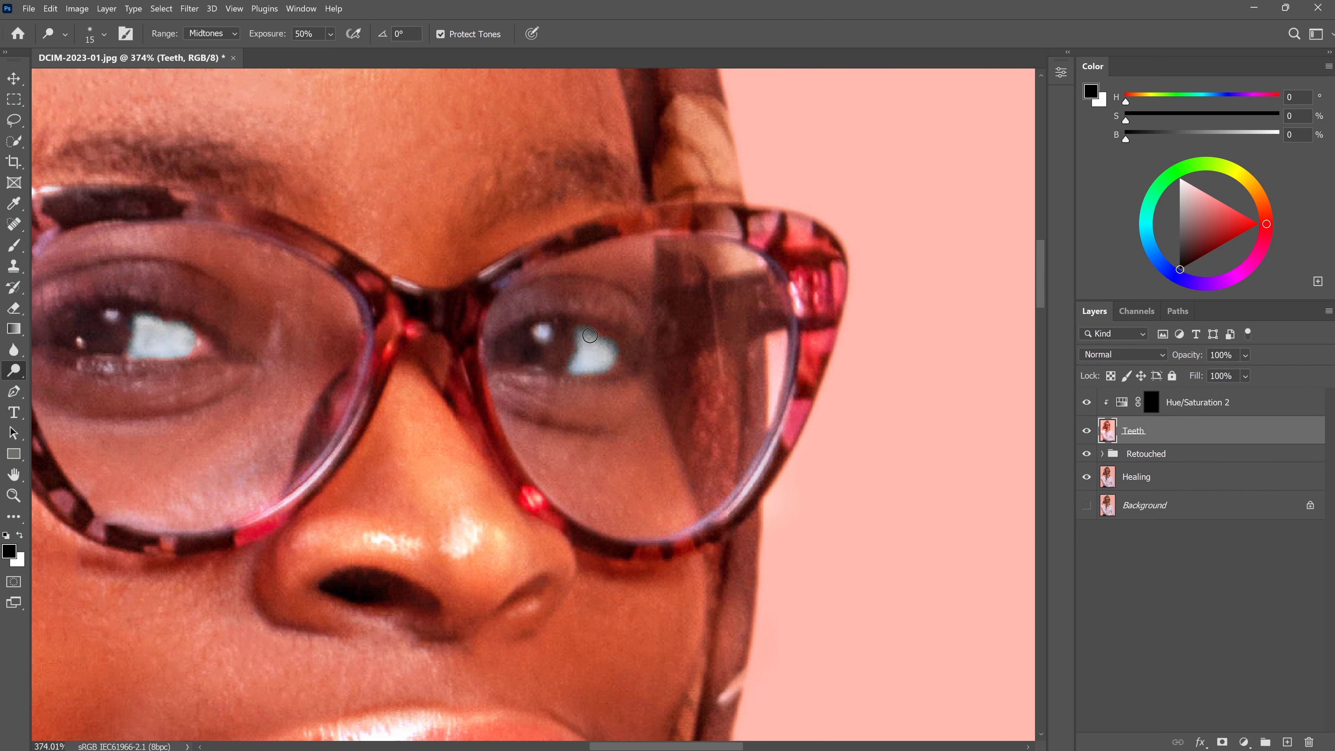
left_click_drag(608, 340, 547, 341)
Step: Fit the whole portrait in view and compare it with and without the Teeth layer
scroll(547, 342, "down", 5)
scroll(420, 344, "down", 4)
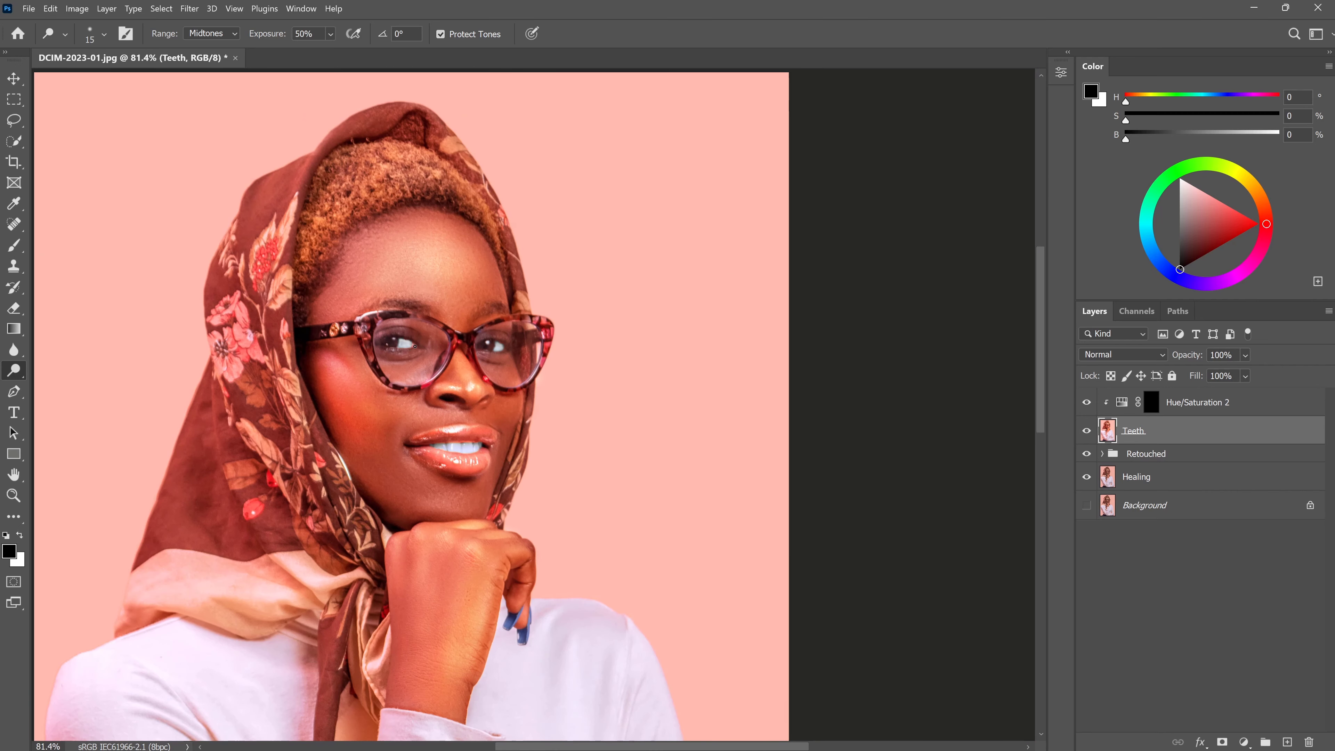
key("0")
key("ctrl+0")
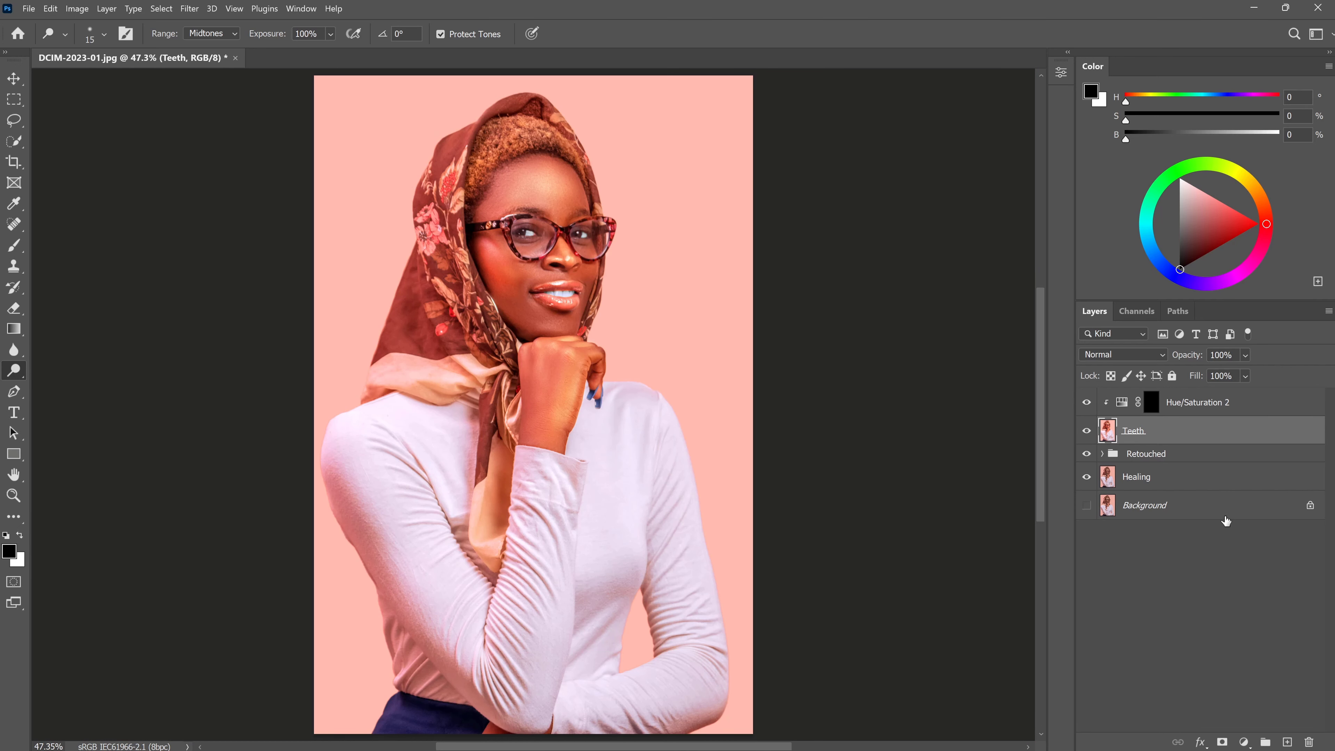
left_click(1086, 431)
left_click(1086, 432)
left_click(1086, 432)
left_click(1086, 432)
left_click(1086, 432)
left_click(1086, 432)
left_click(1086, 432)
left_click(1086, 432)
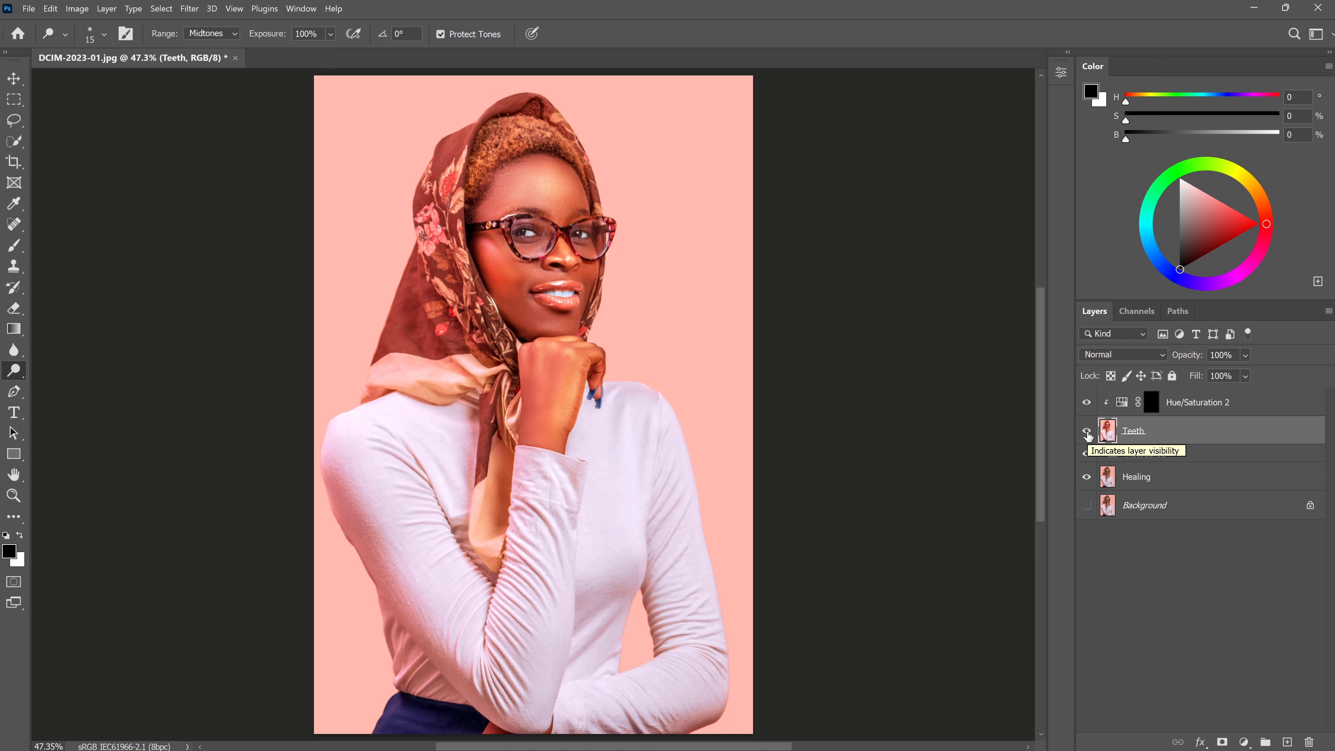
Step: Group the Teeth layer with its Hue/Saturation 2 adjustment and name the group Final Results
left_click(1177, 414, "shift")
key("ctrl+g")
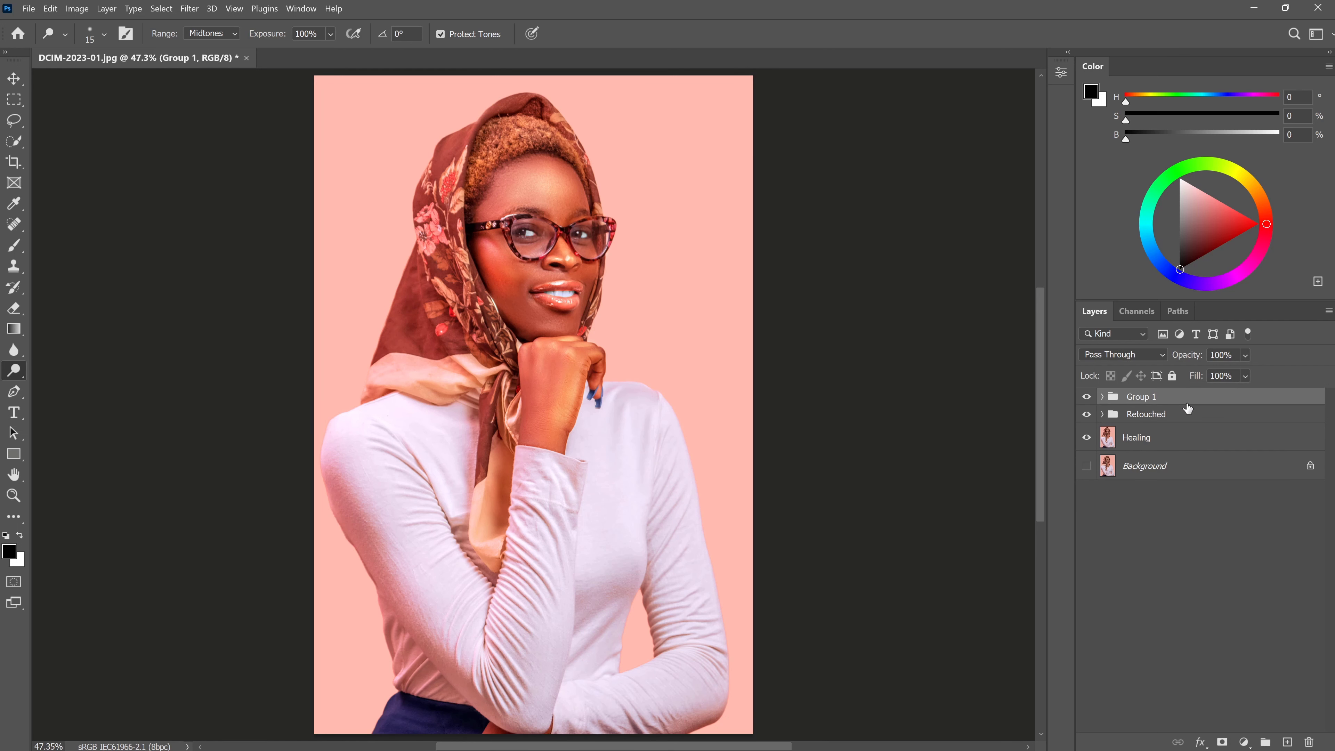
double_click(1136, 398)
type("Final Results")
key("Return")
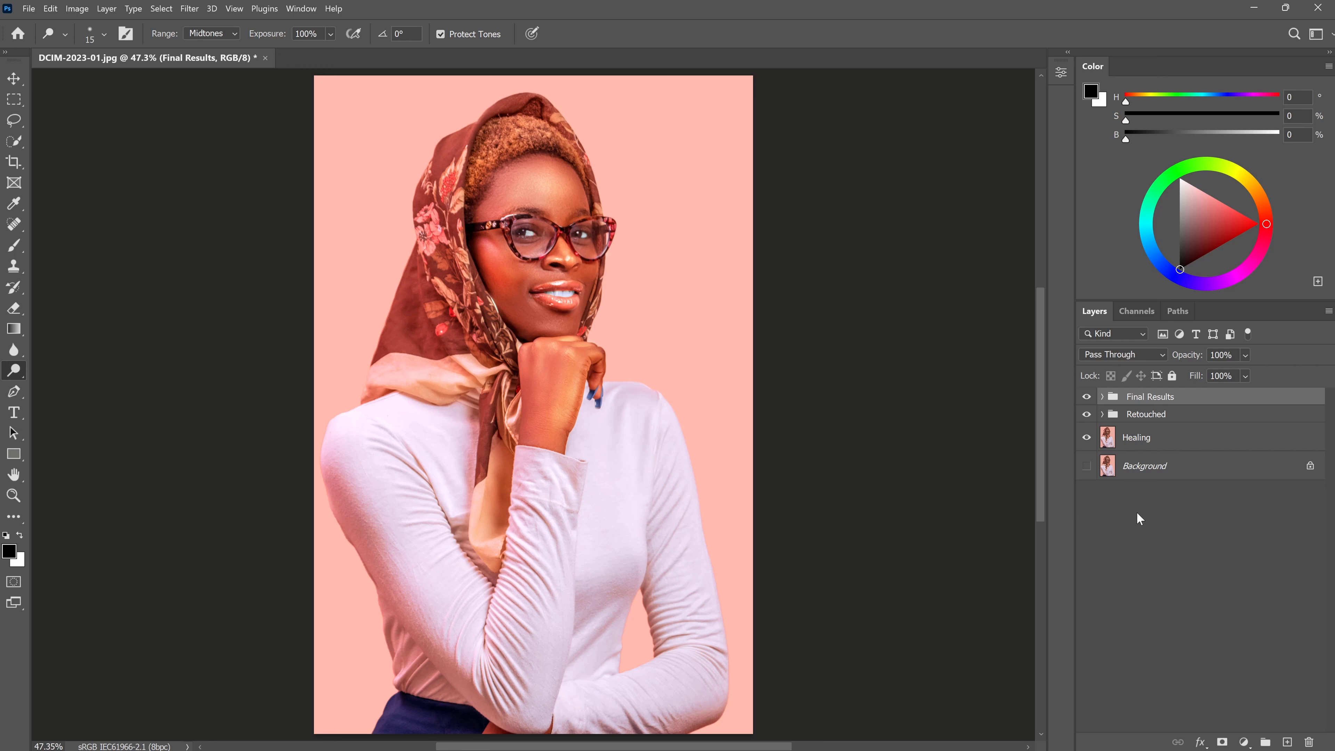
Step: Make the Healing layer active and hide the Retouched and Final Results groups to view the healed image alone
left_click(1149, 470)
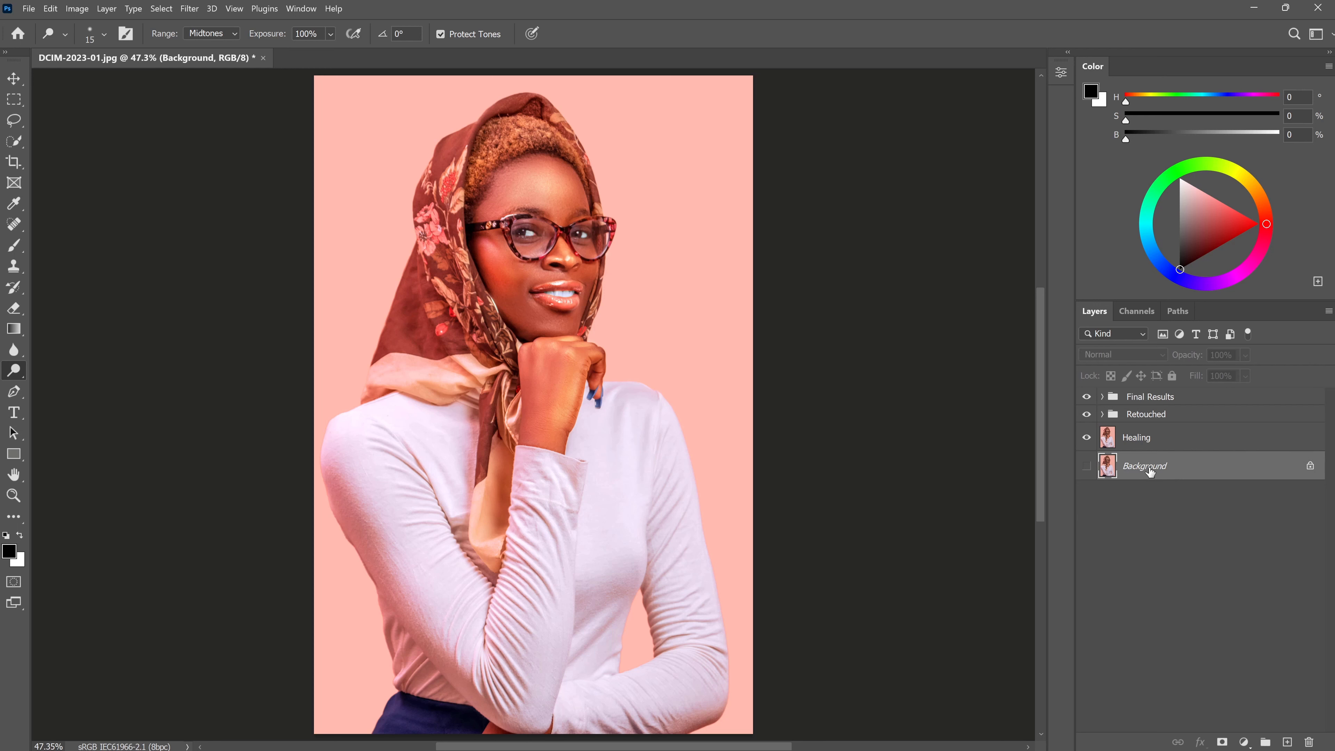
left_click(1148, 438)
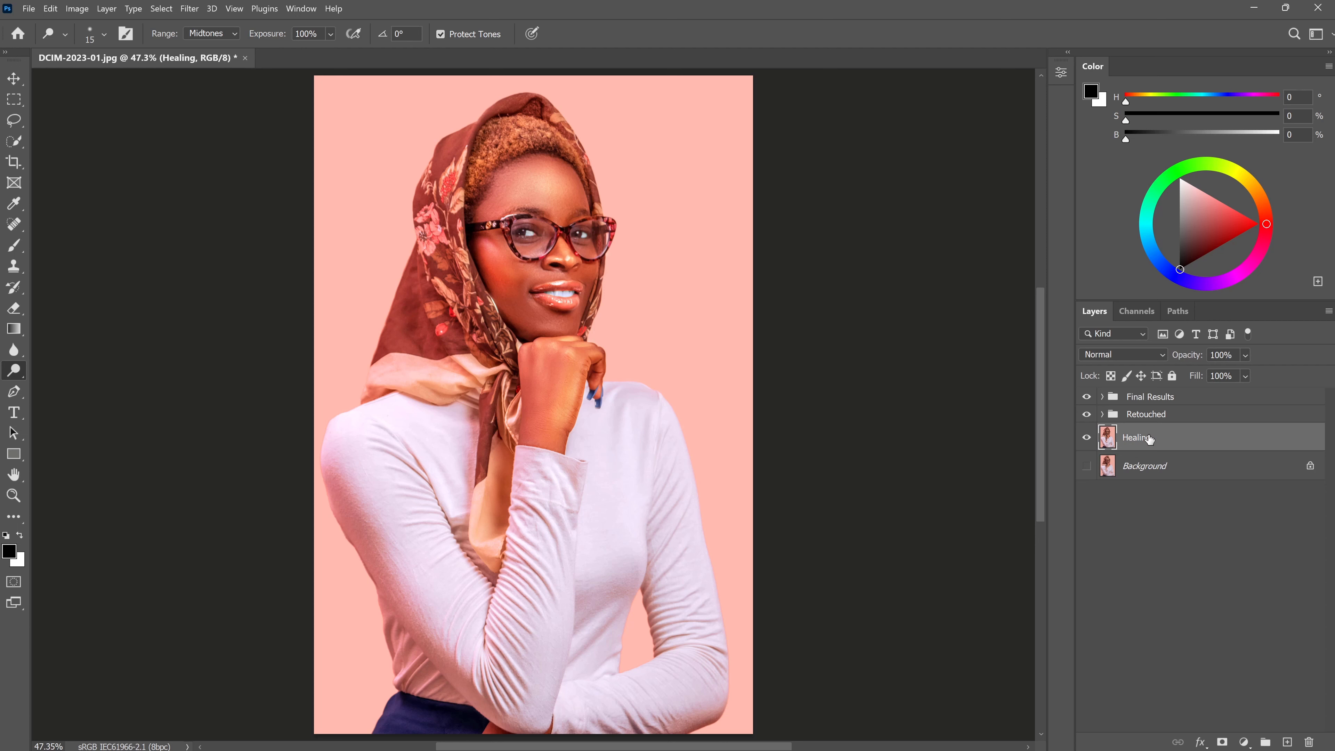
left_click_drag(1086, 416, 1089, 378)
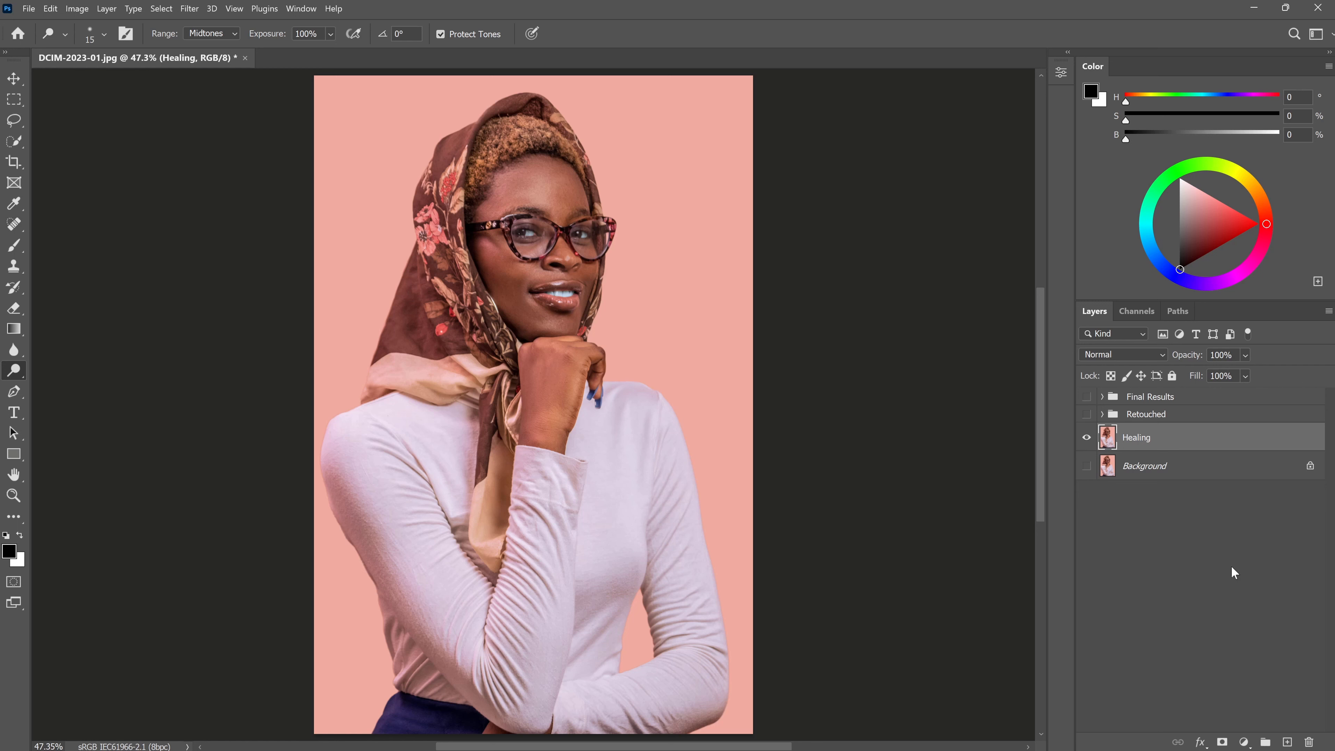
Step: Review the layers inside the Retouched group and its Frequency Separation subgroup, leaving both collapsed
left_click(1102, 414)
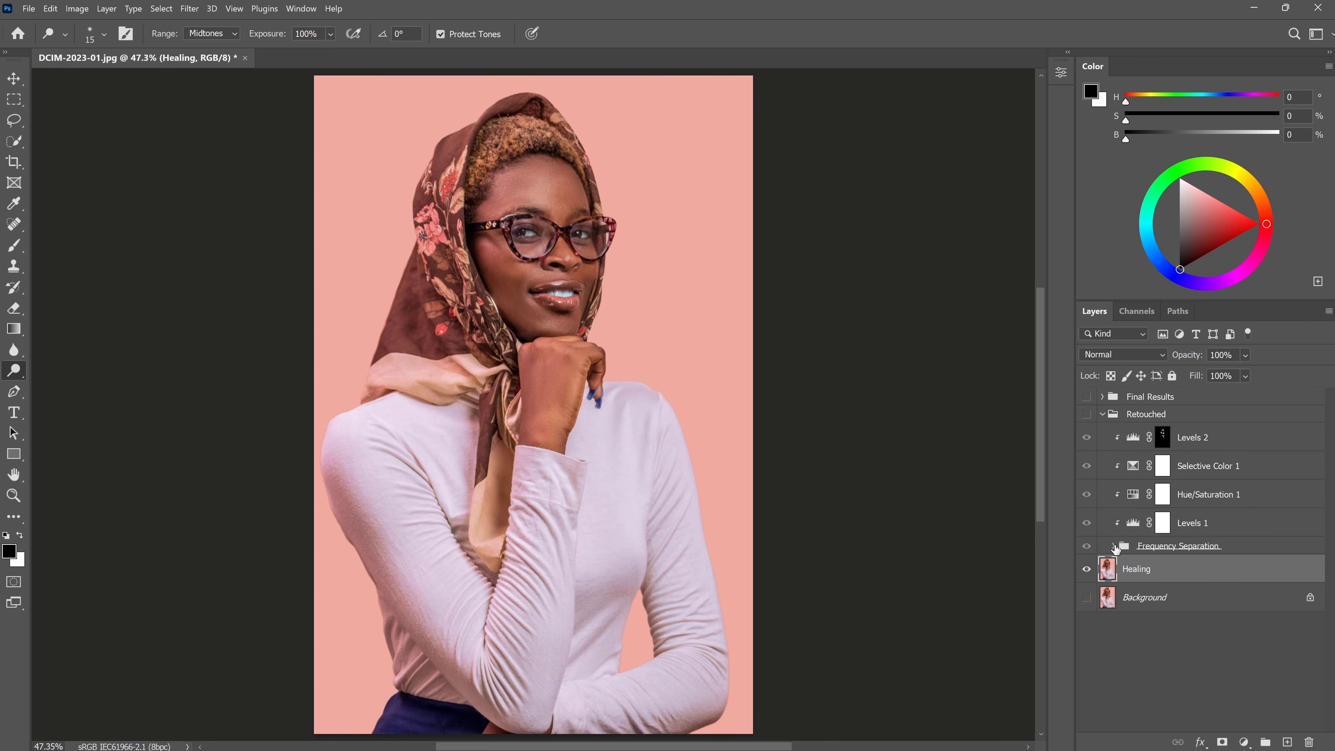
left_click(1113, 546)
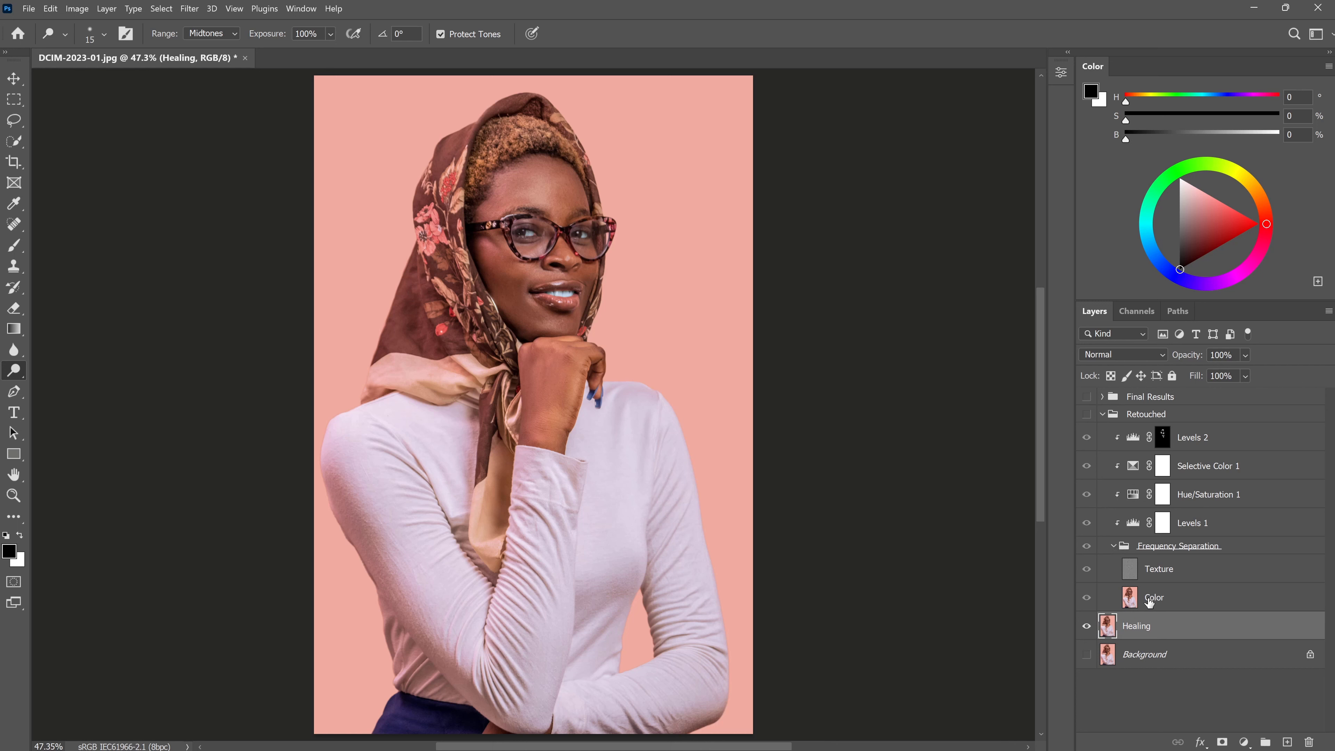
left_click(1113, 546)
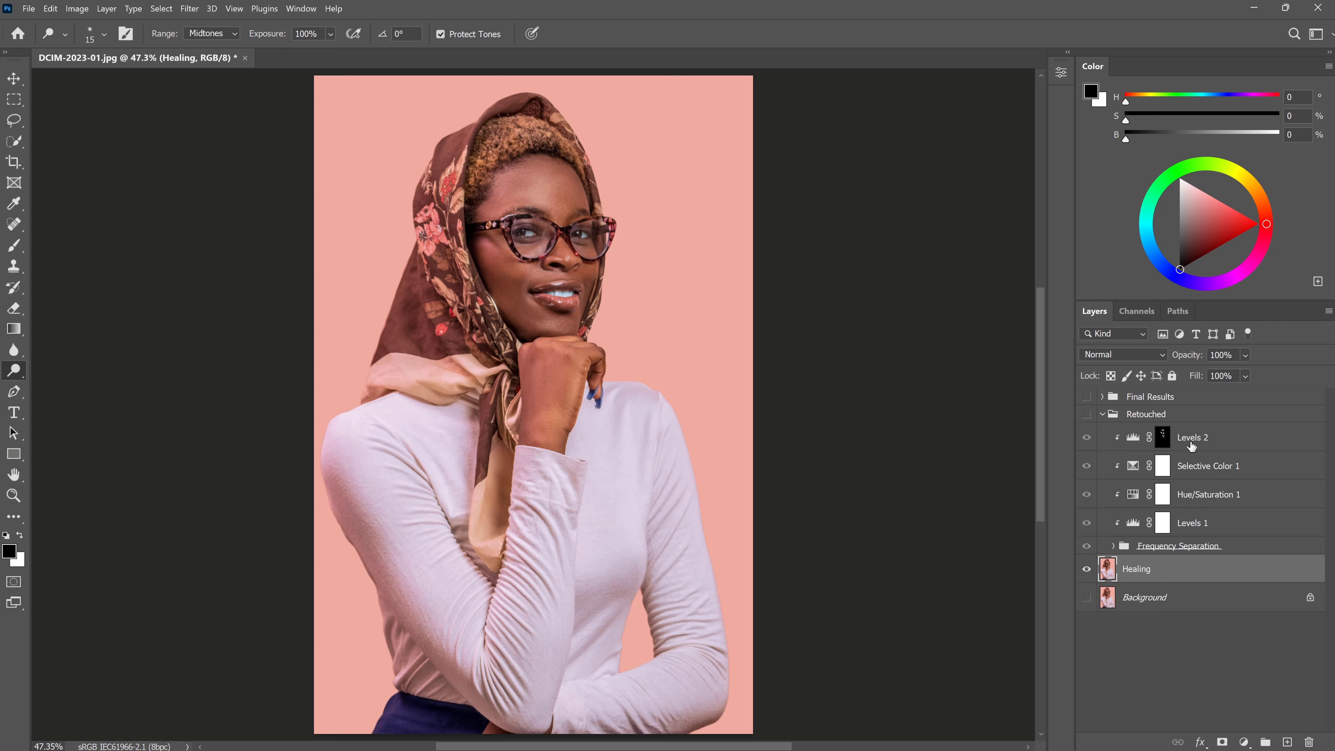
left_click(1101, 415)
Step: Show the Retouched and Final Results groups in turn to review each stage, and make Final Results active
left_click(1086, 414)
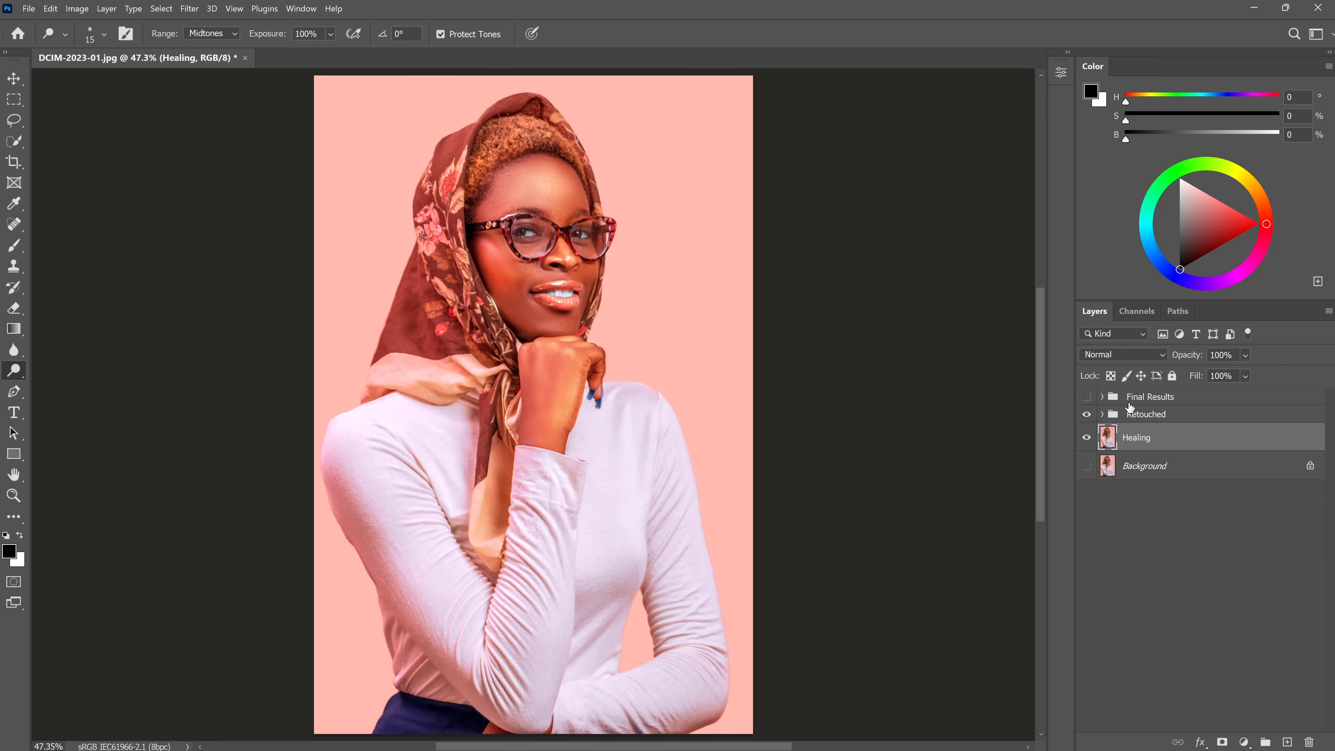
left_click(1086, 398)
left_click(1109, 397)
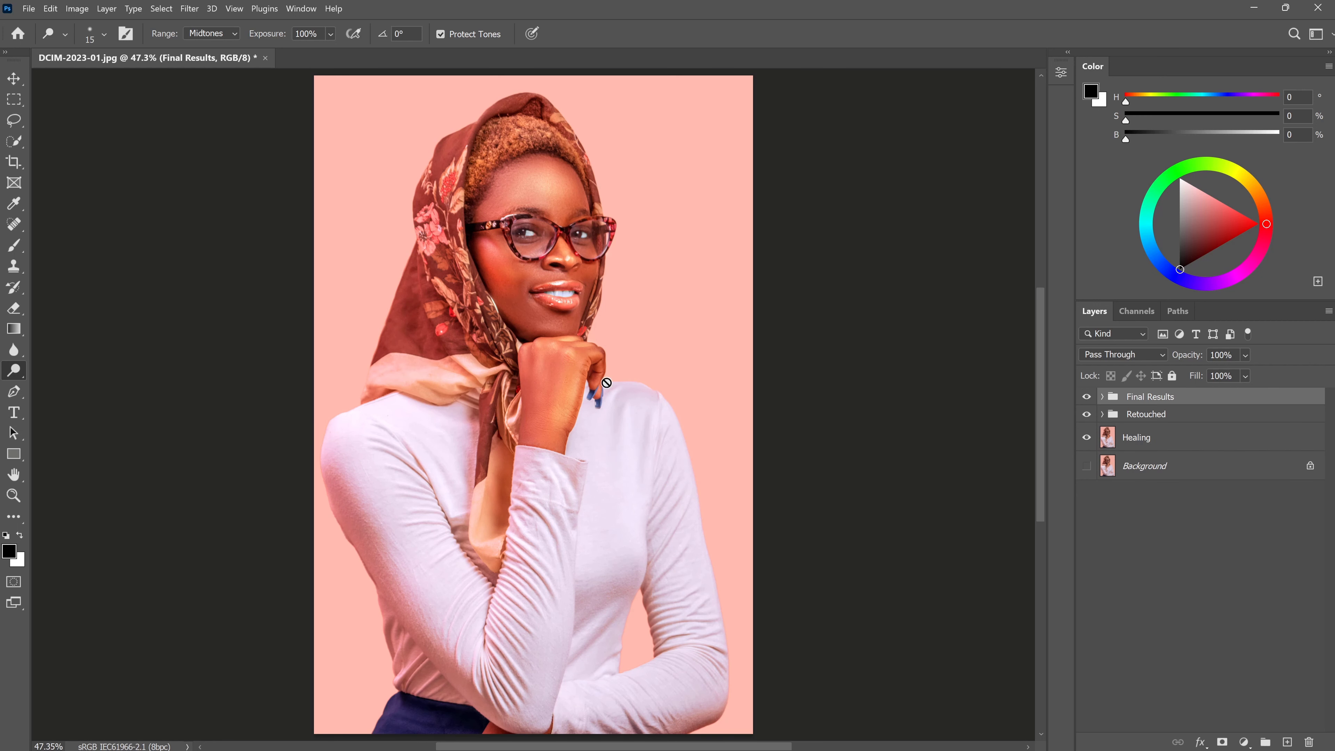